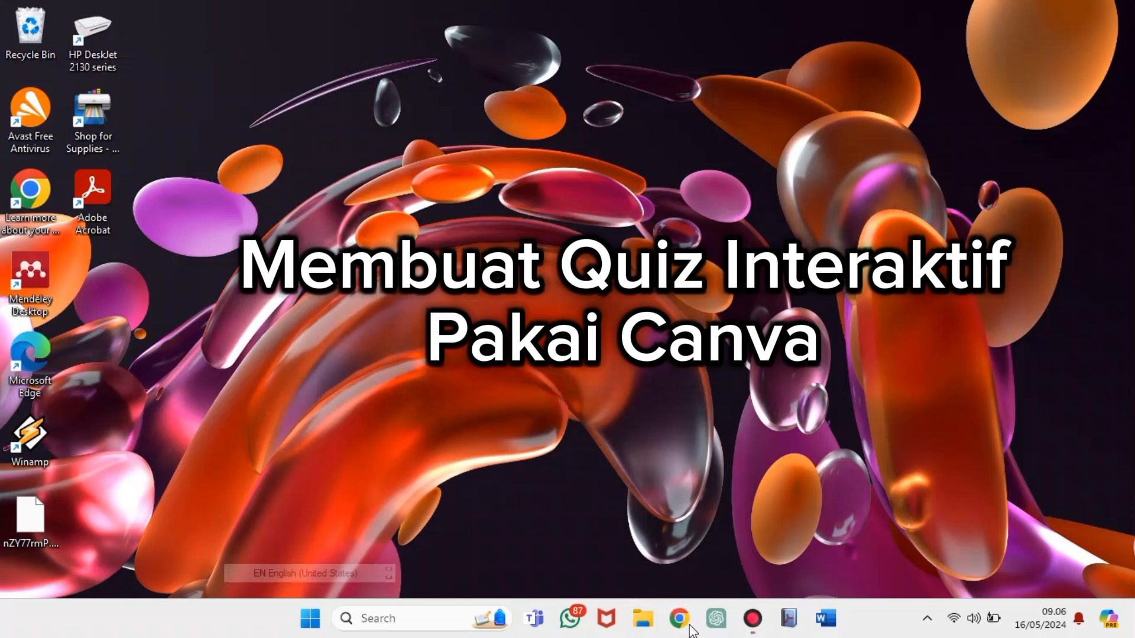
Open Chrome, search the web for "canva" and go to the Canva website
click(689, 627)
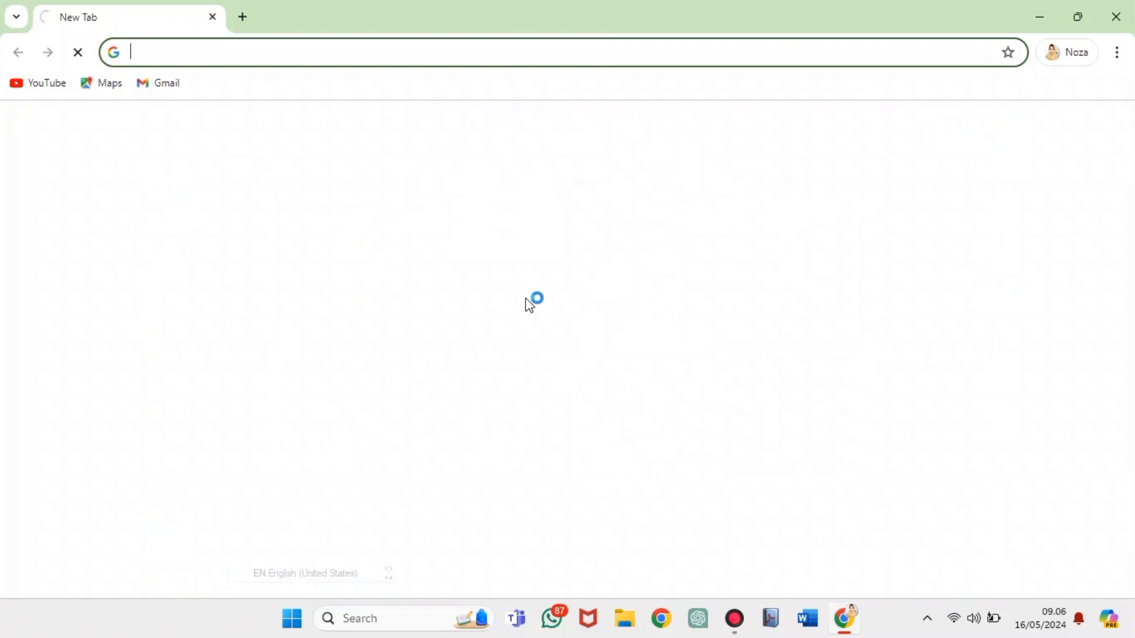
text(can)
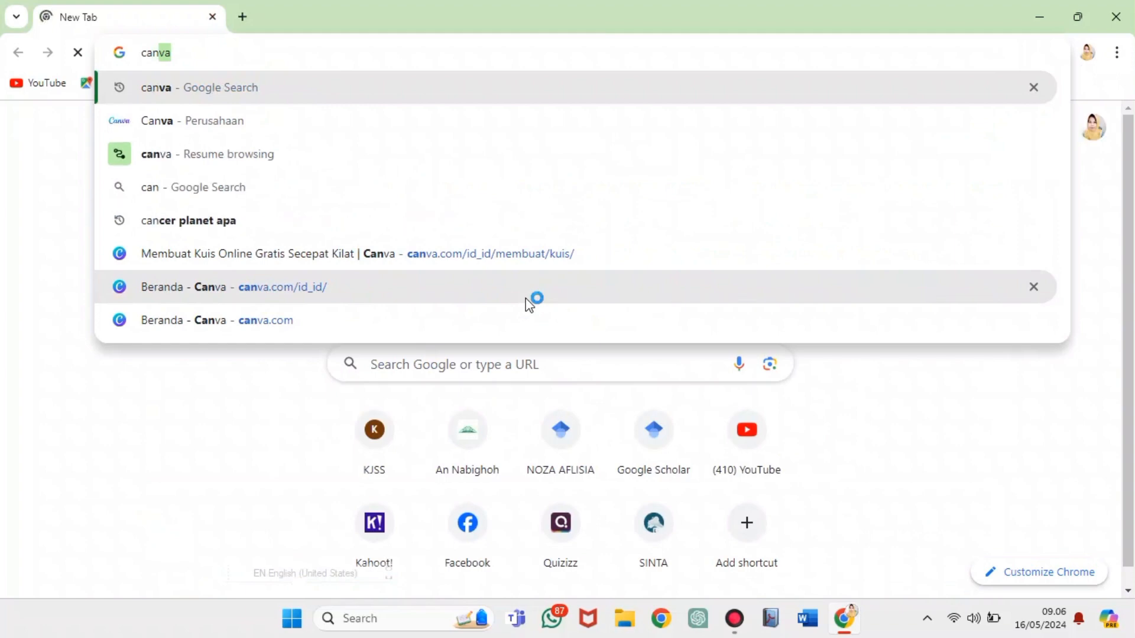
text(va)
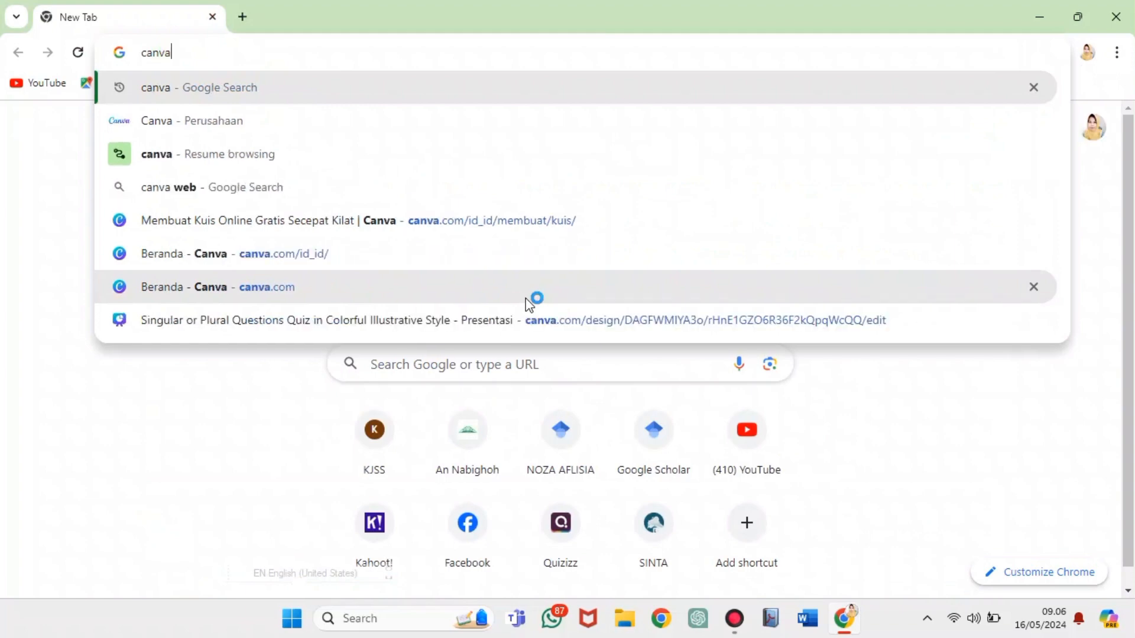
key(Return)
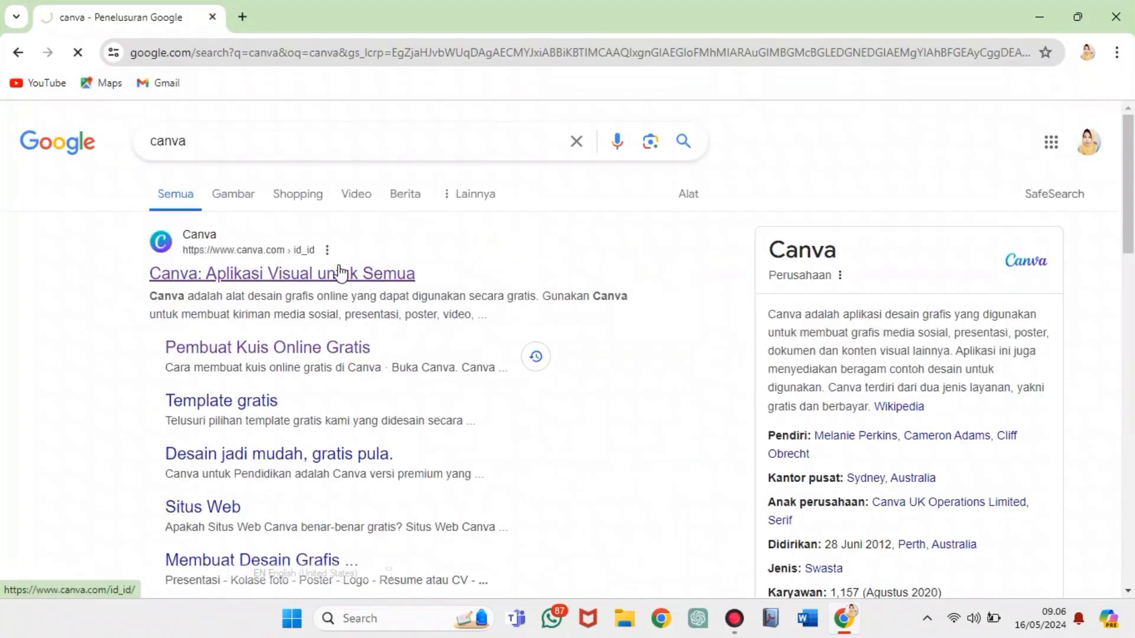
click(340, 272)
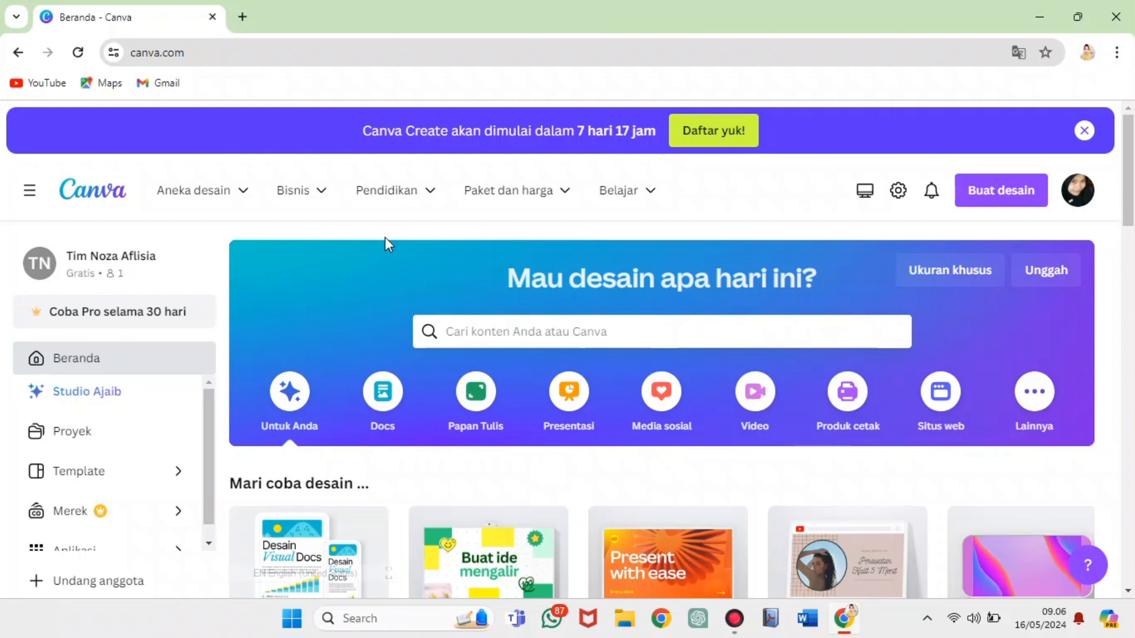
Search Canva's templates for "quiz"
click(478, 329)
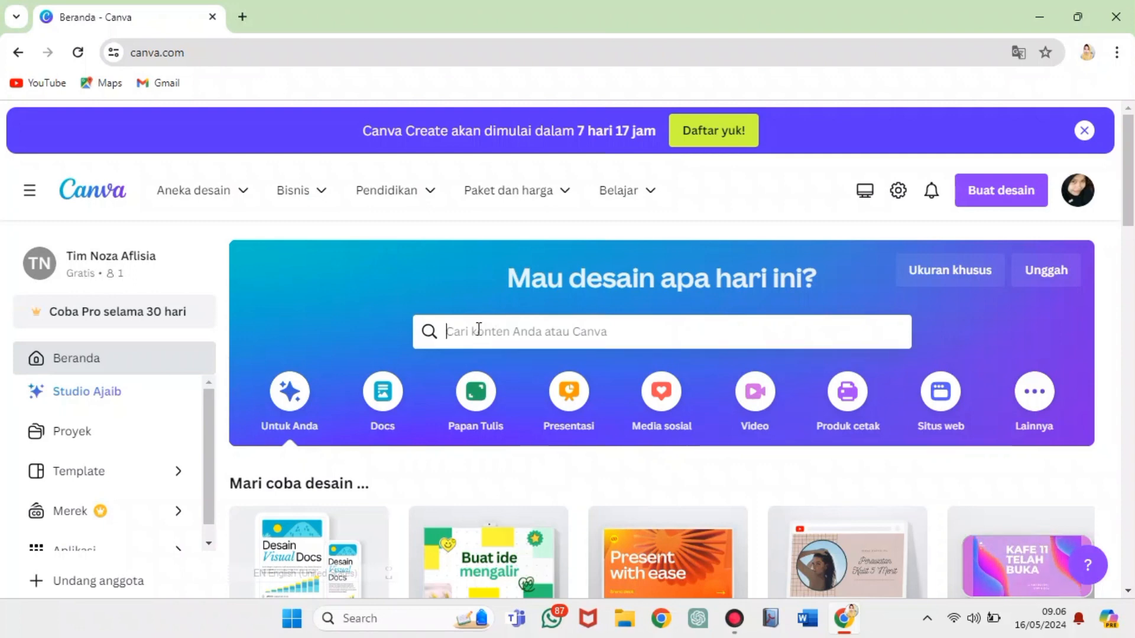
text(quiz)
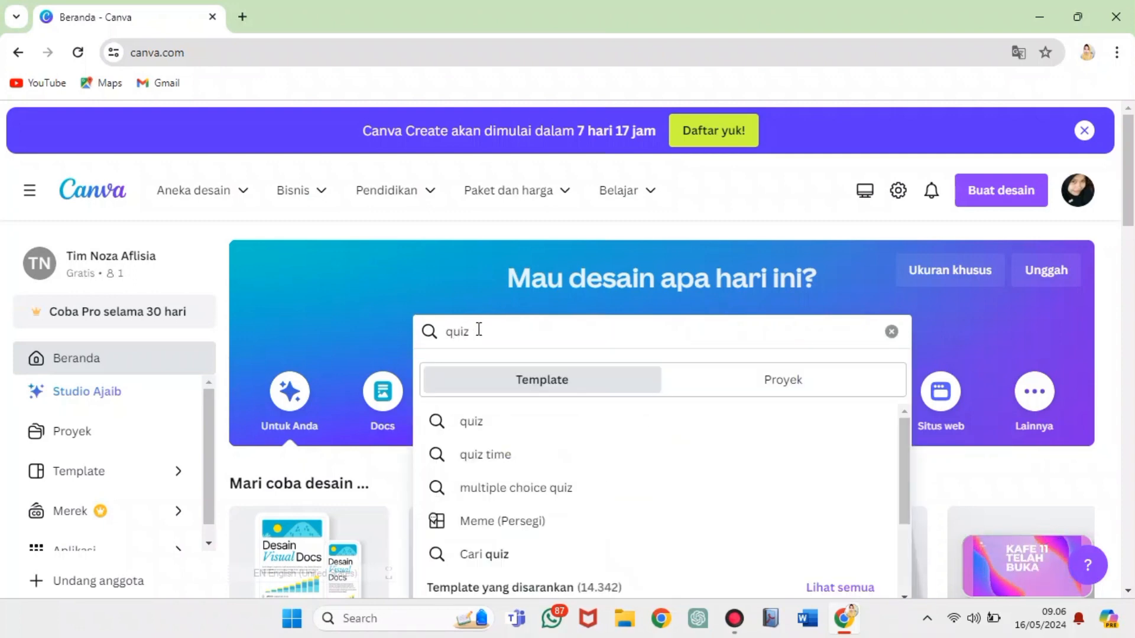
key(Return)
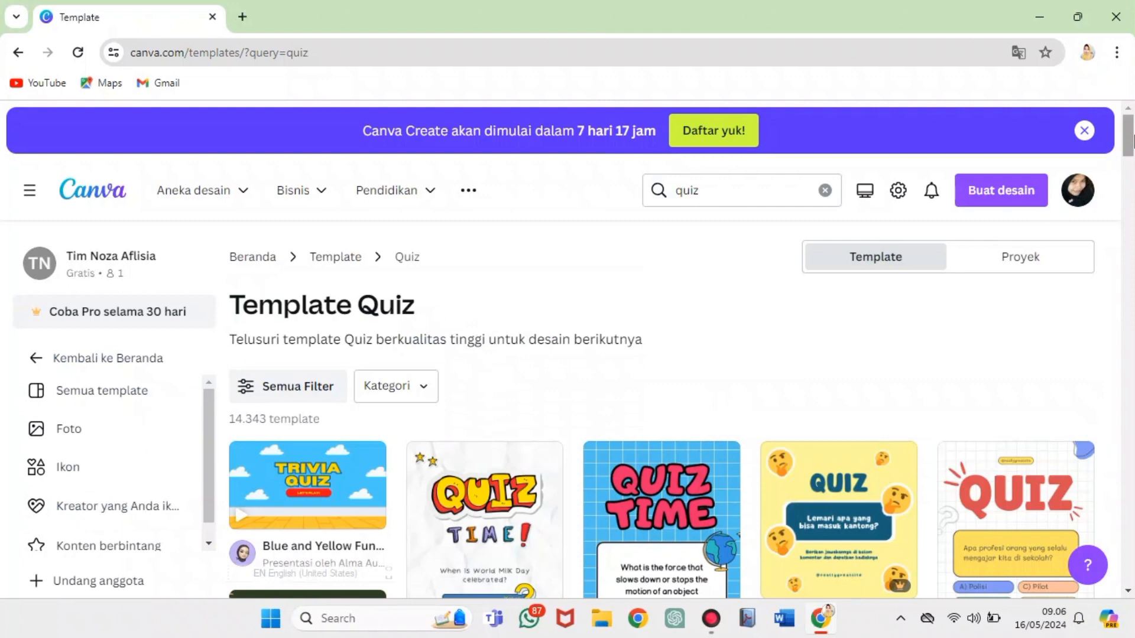
Preview the Yellow and Orange Playful Game Quiz Time Presentation template and open it for customizing
scroll(1133, 138, down, 5)
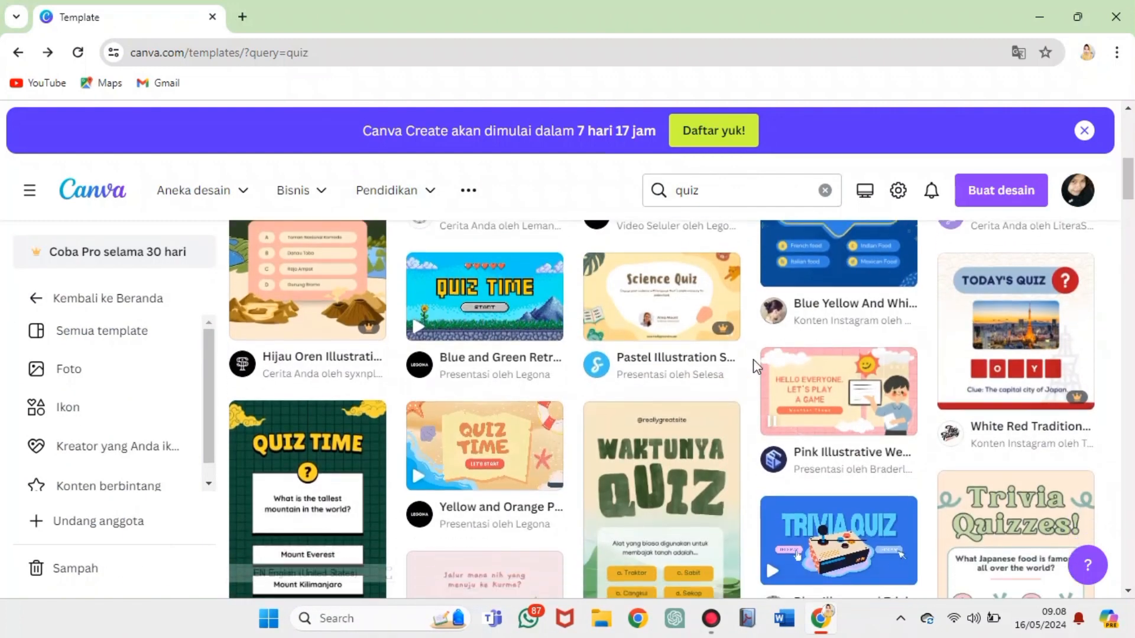
mouse_move(513, 469)
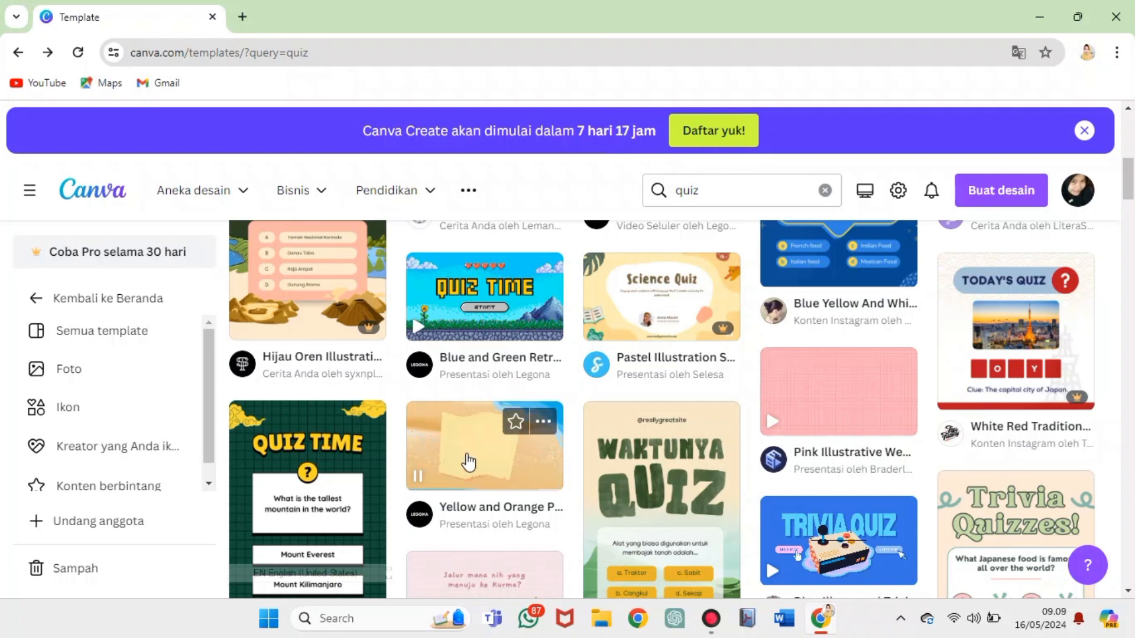
click(455, 457)
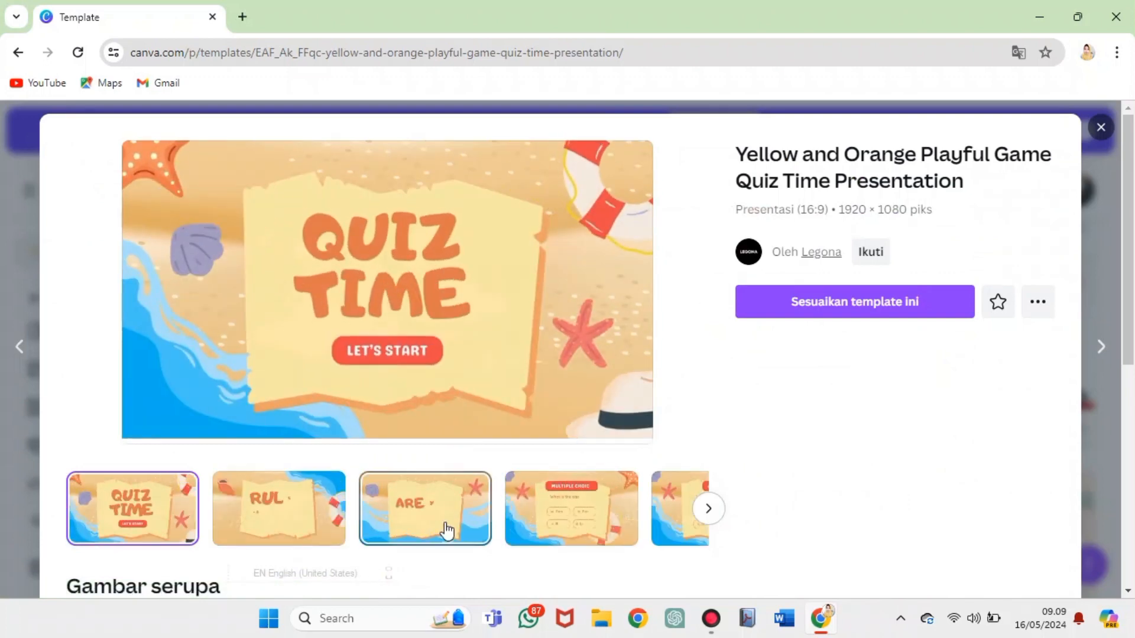
click(601, 528)
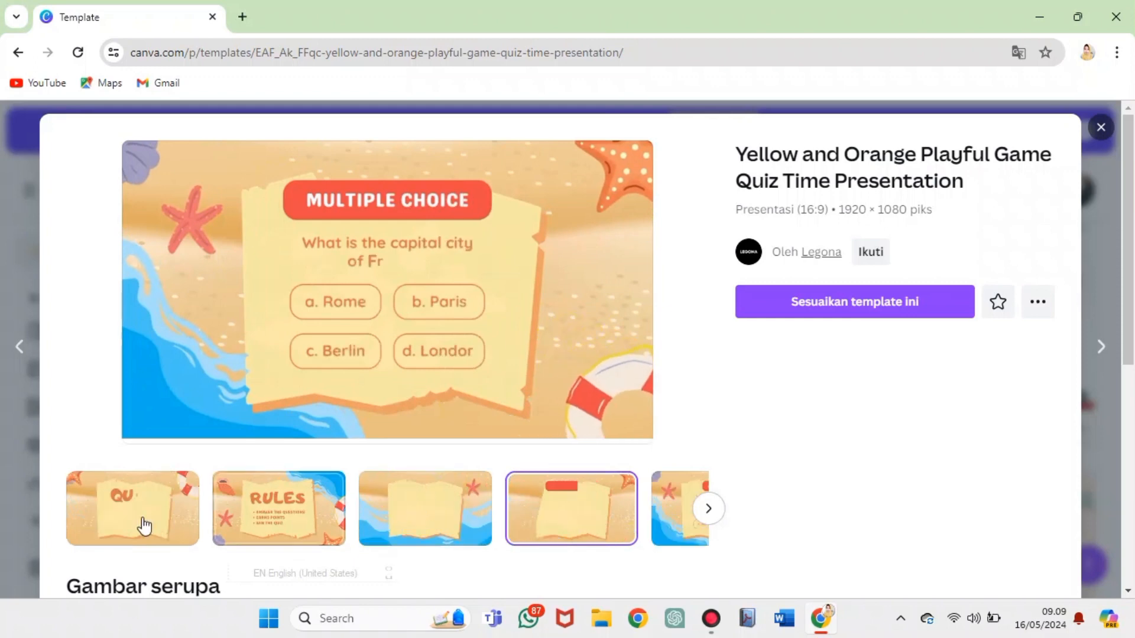
click(126, 523)
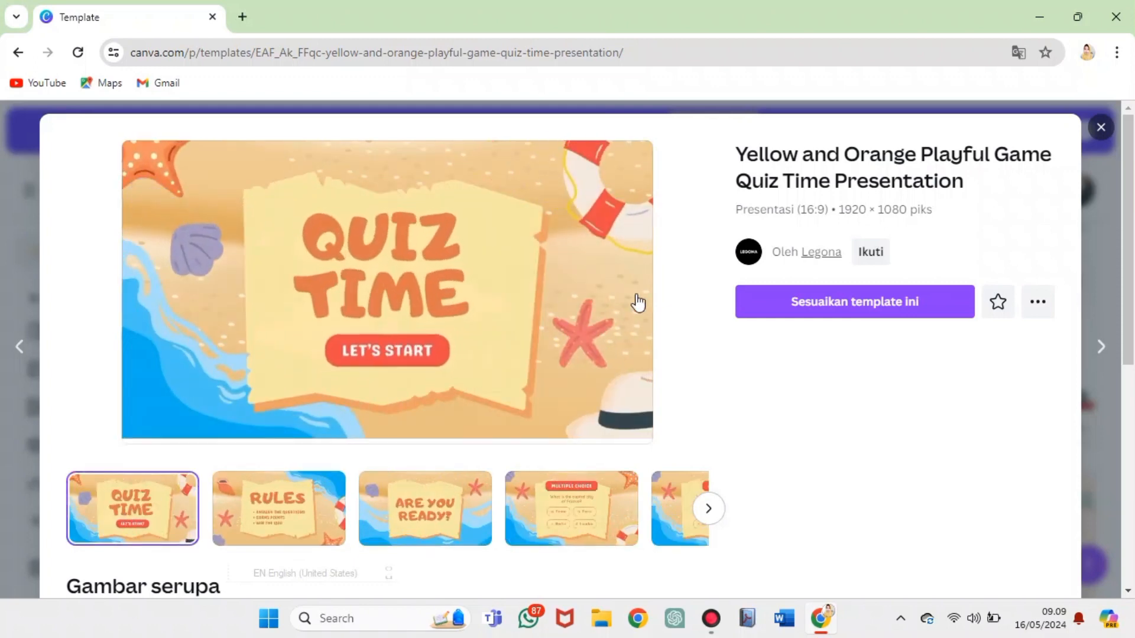
click(837, 318)
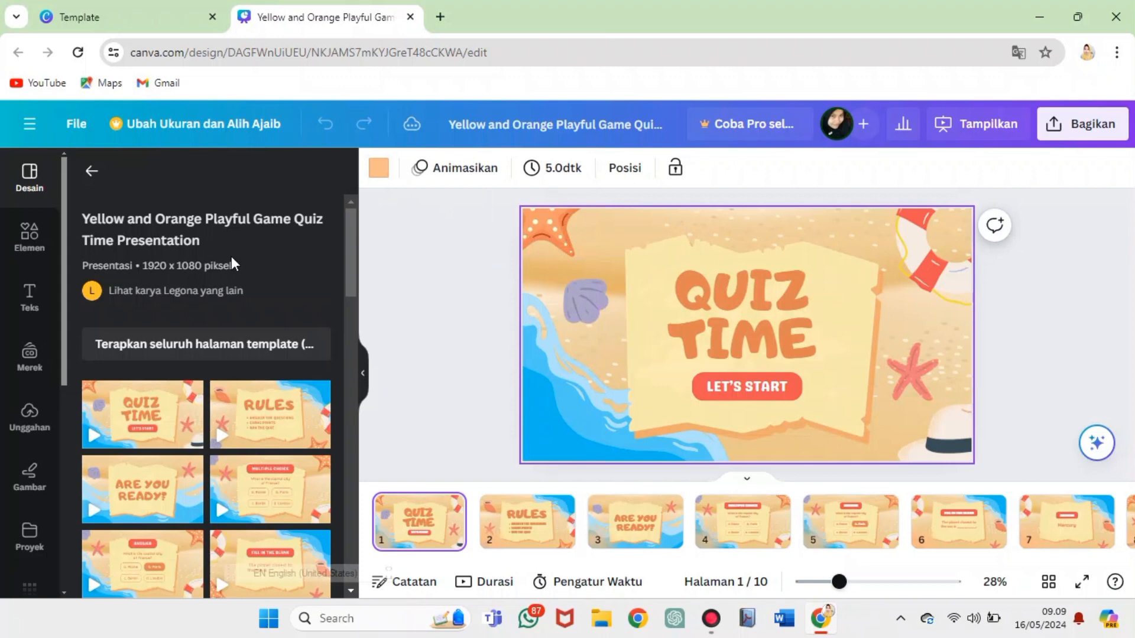
Search the elements for "arabic" photos and add the golden geometric star pattern to the first slide
click(43, 241)
click(161, 181)
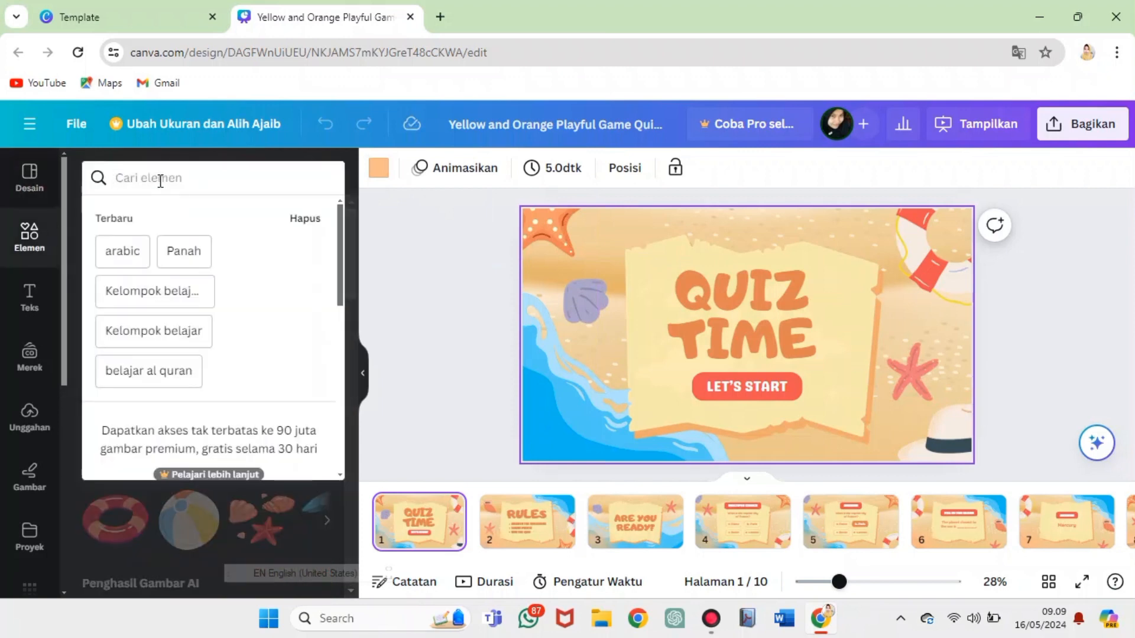
text(arabic)
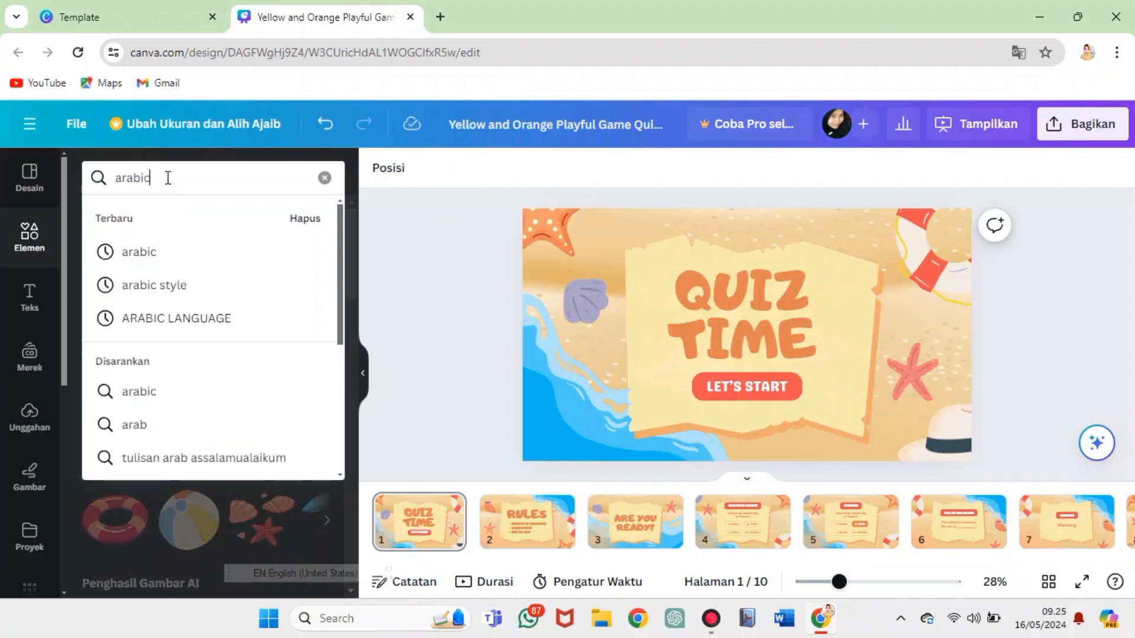
key(Return)
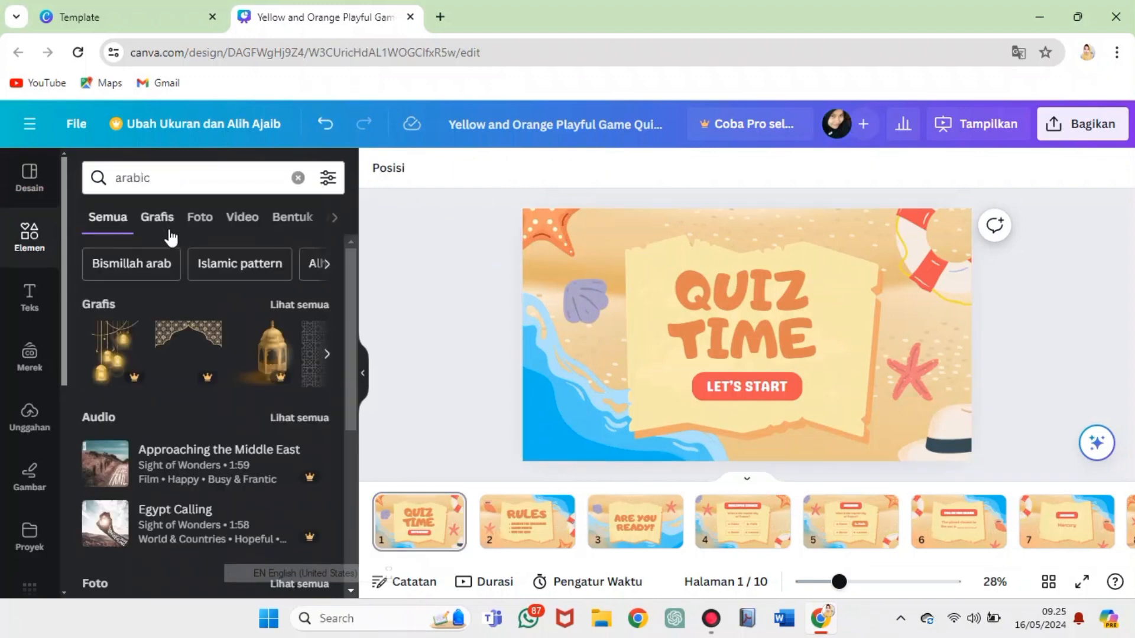
click(200, 217)
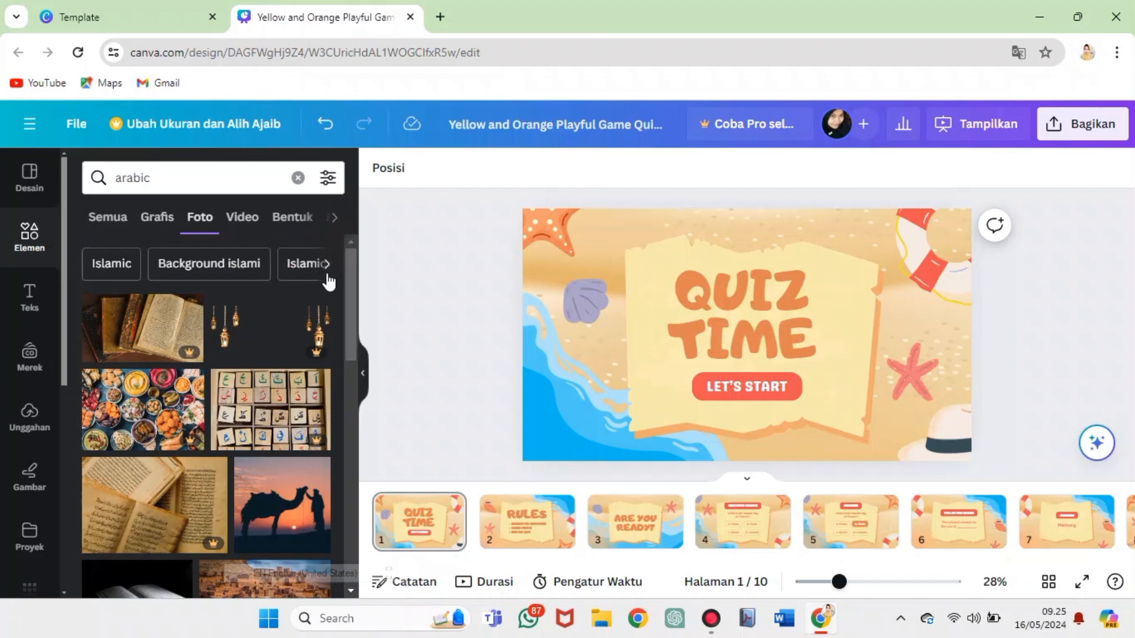
drag(349, 279, 355, 350)
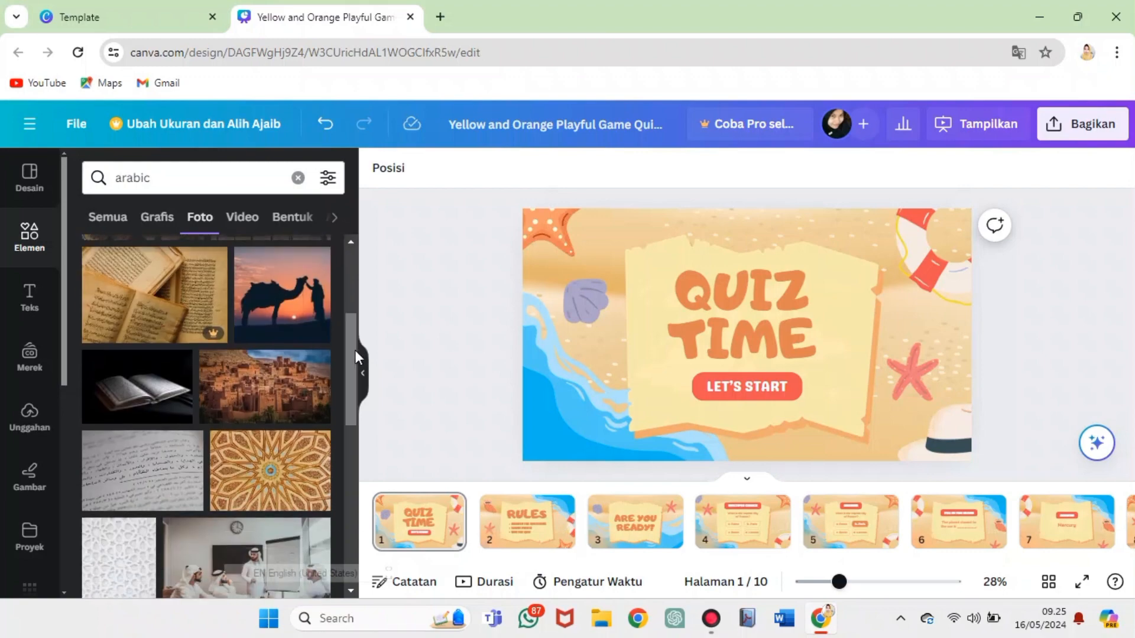
click(280, 473)
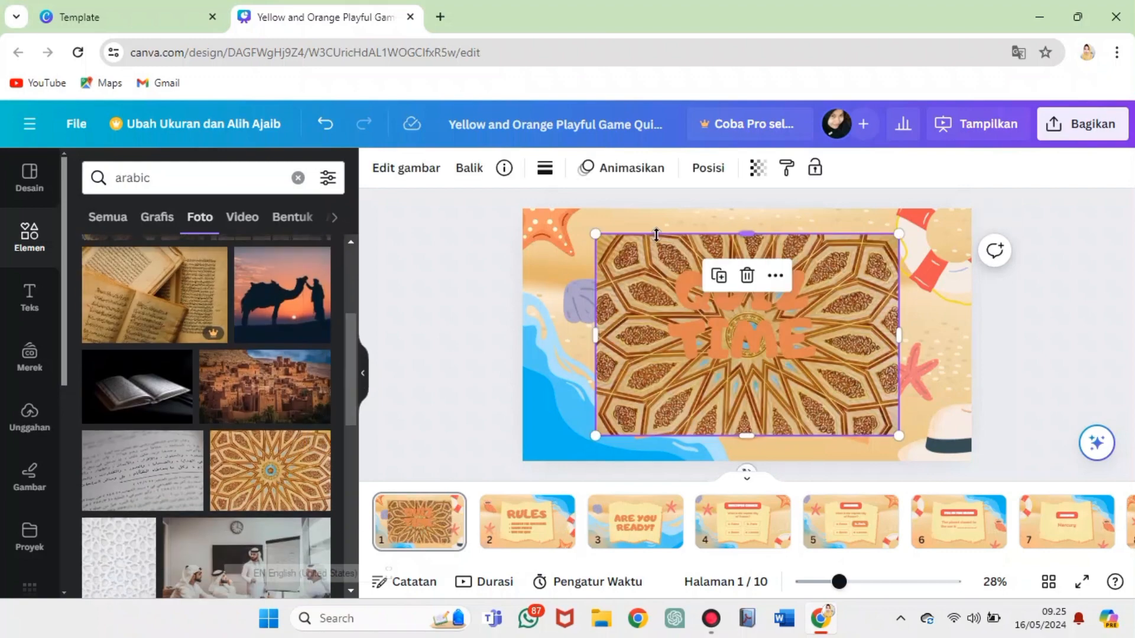
drag(577, 237, 540, 211)
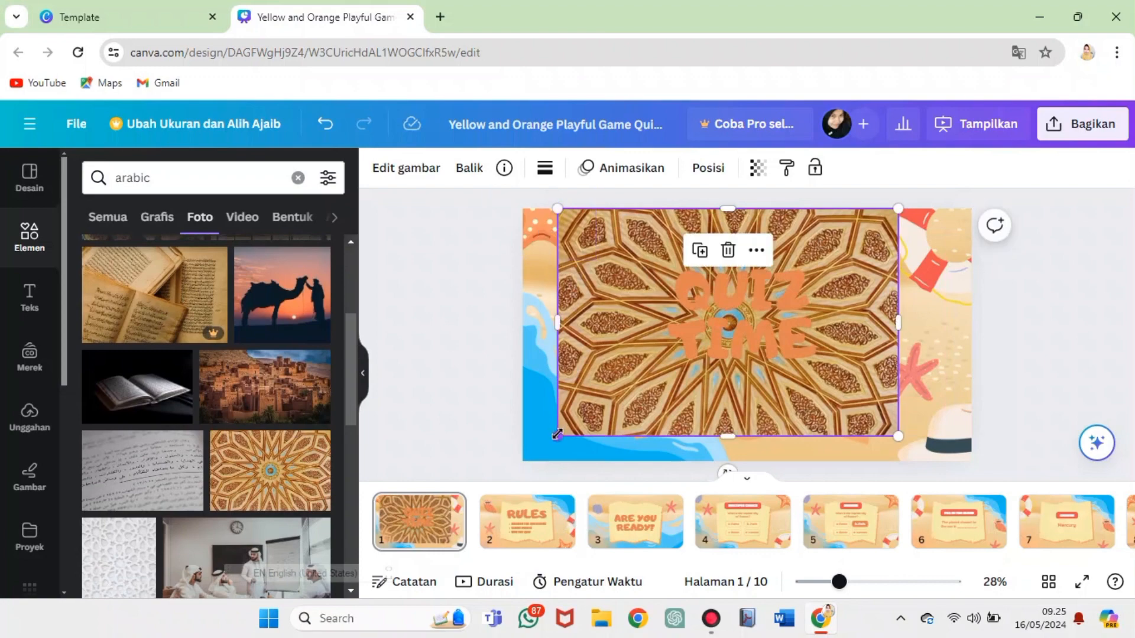
drag(557, 436, 521, 455)
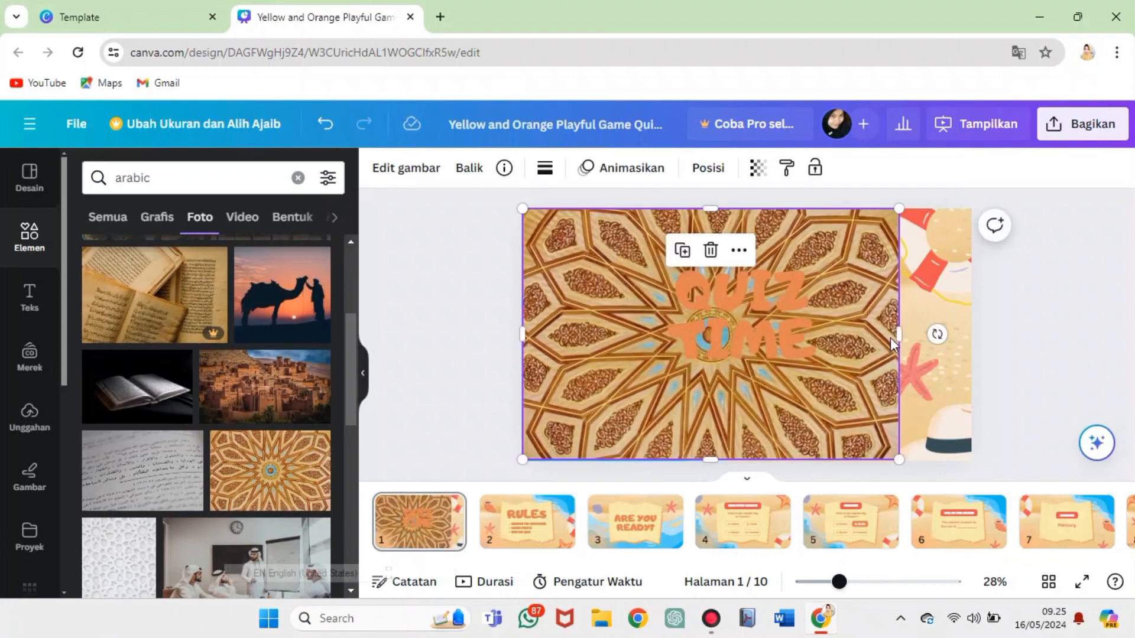
mouse_move(898, 334)
mouse_down()
mouse_move(940, 333)
mouse_move(836, 334)
mouse_move(973, 322)
mouse_move(887, 323)
mouse_up()
key(ctrl+z)
key(ctrl+z)
Stretch the pattern photo over the whole first slide and set it as the slide's background
drag(868, 367, 875, 382)
drag(728, 223, 728, 209)
drag(727, 449, 728, 461)
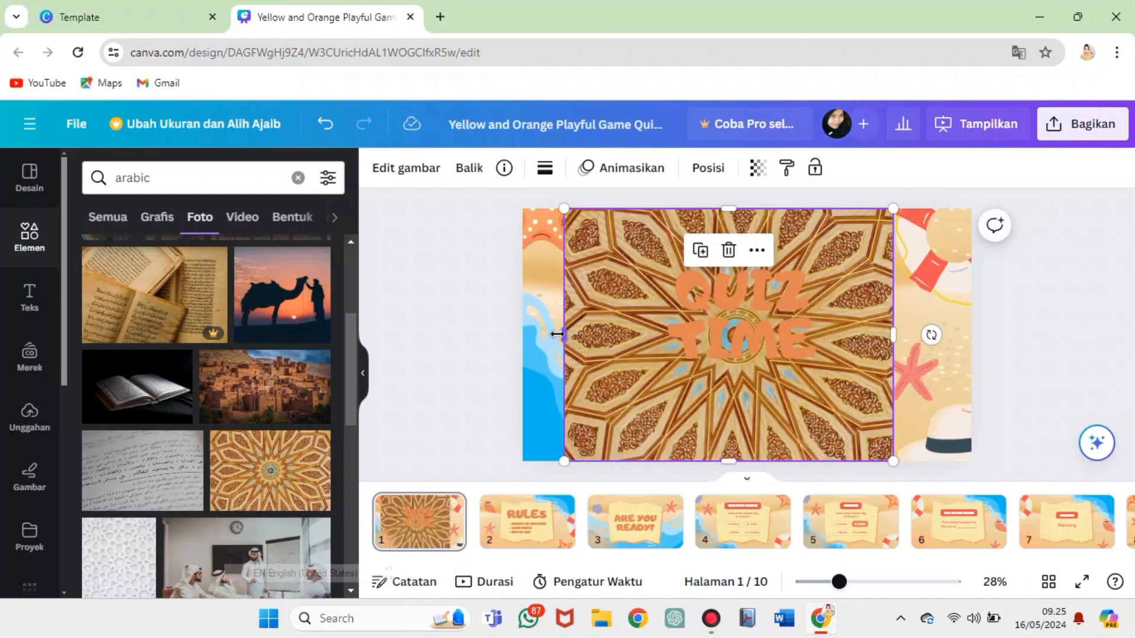
drag(564, 329, 523, 335)
drag(893, 329, 972, 335)
right_click(951, 355)
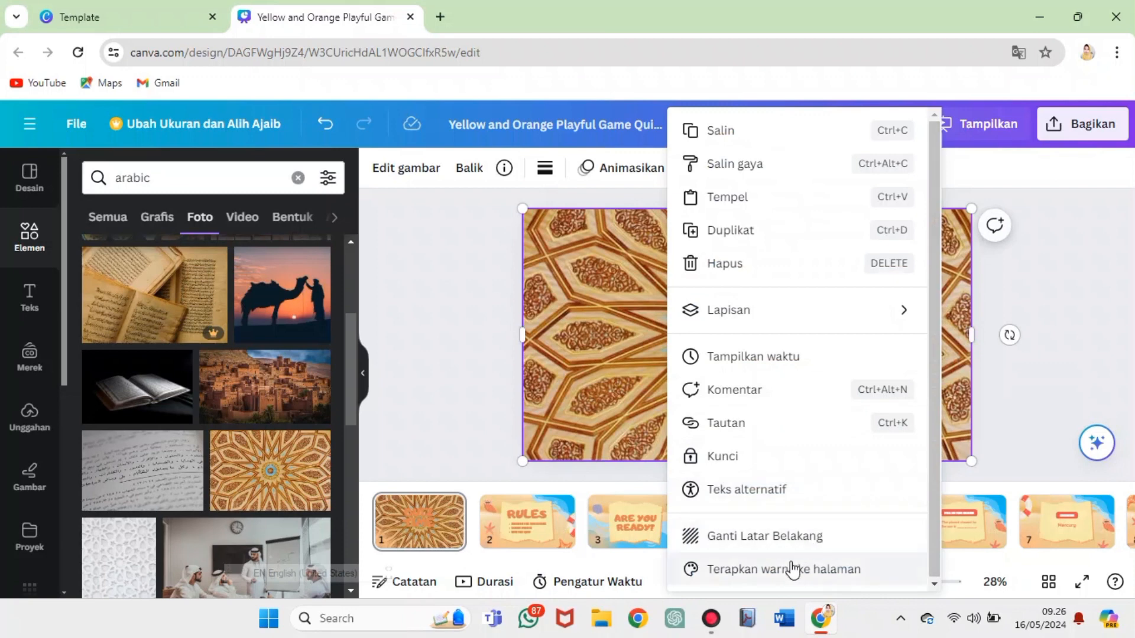
click(778, 538)
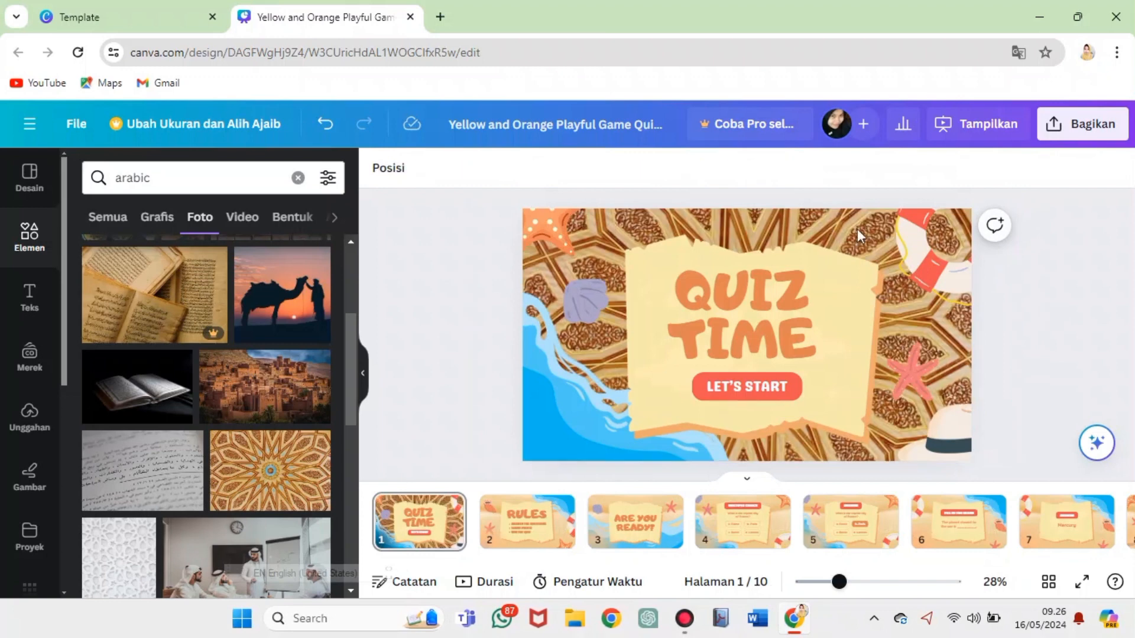
Delete the lifebuoy, the blue waves, the purple seashell and both starfish from the first slide
click(934, 257)
key(Delete)
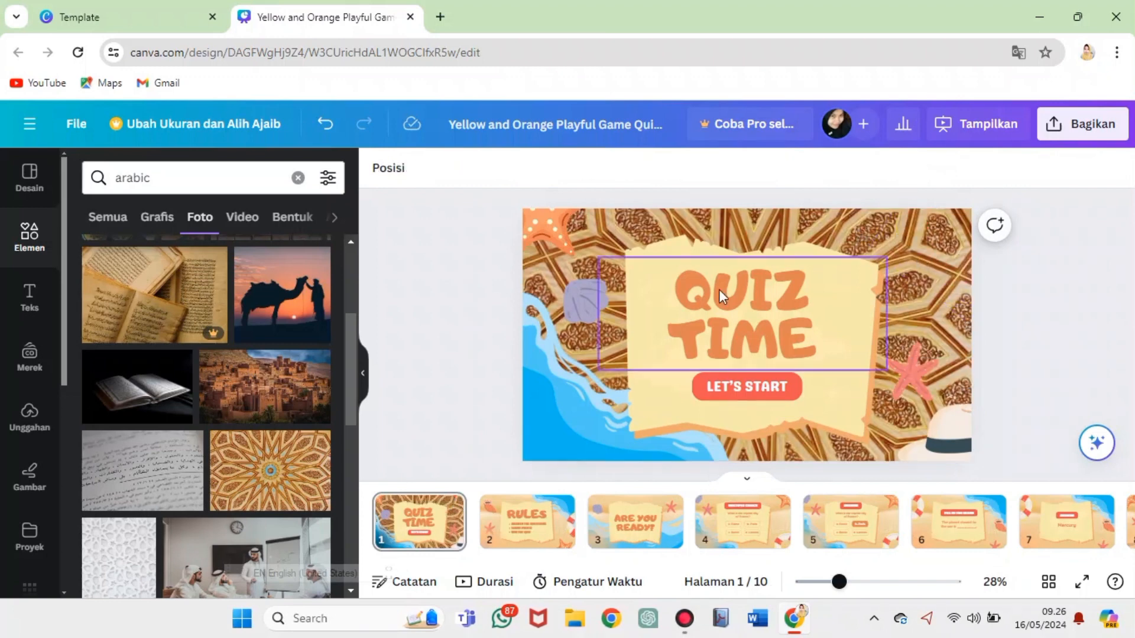
click(568, 405)
key(Delete)
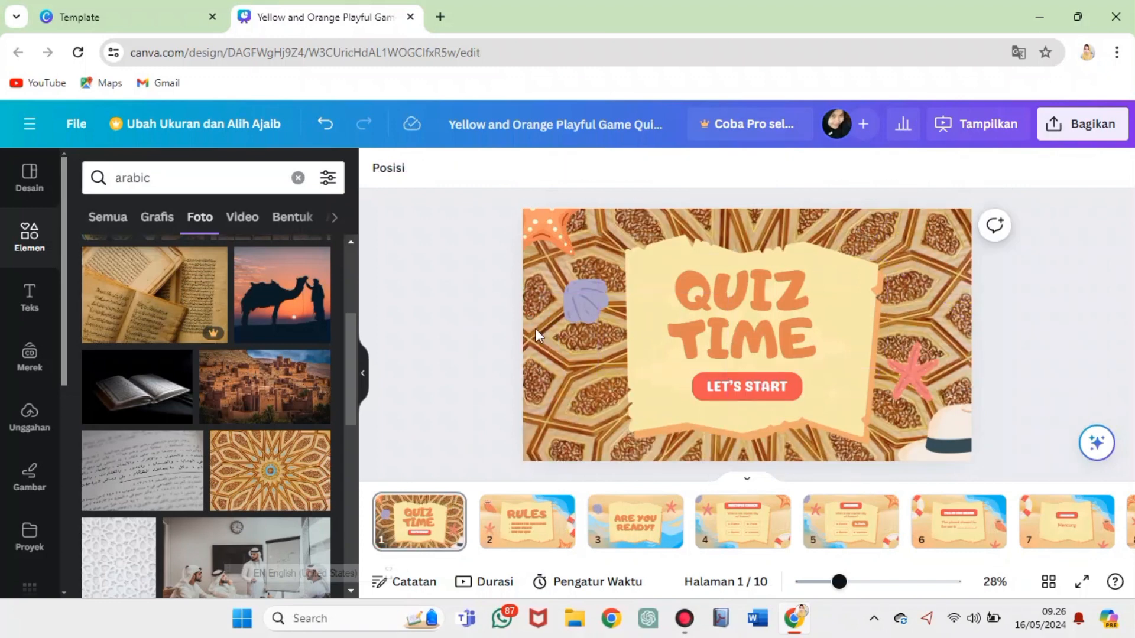
click(566, 310)
key(Delete)
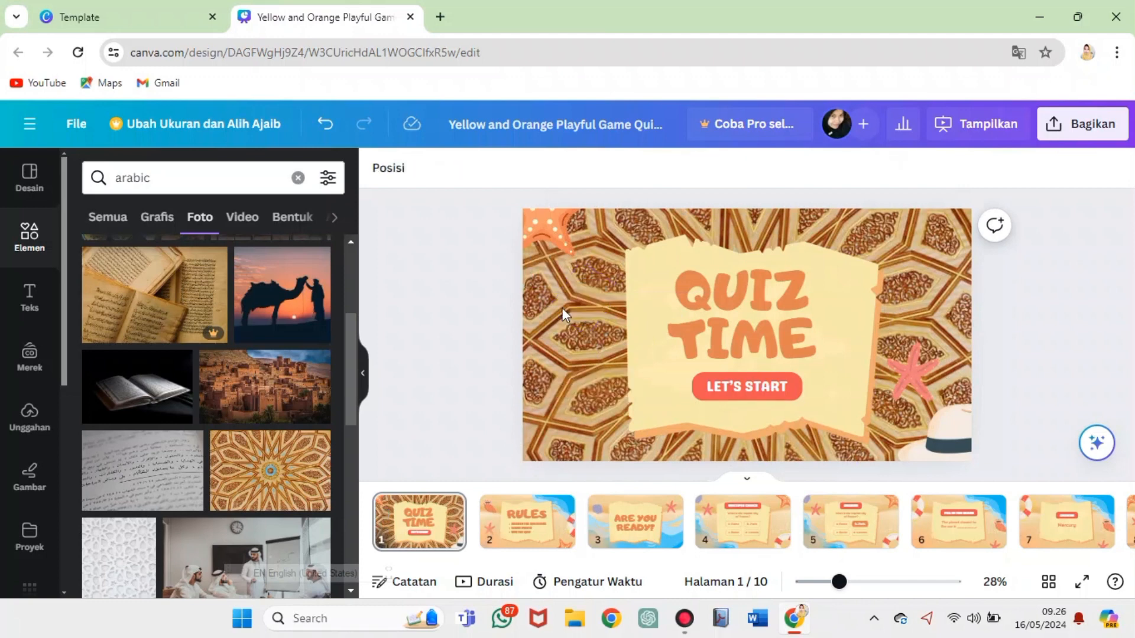
click(541, 243)
key(Delete)
click(920, 362)
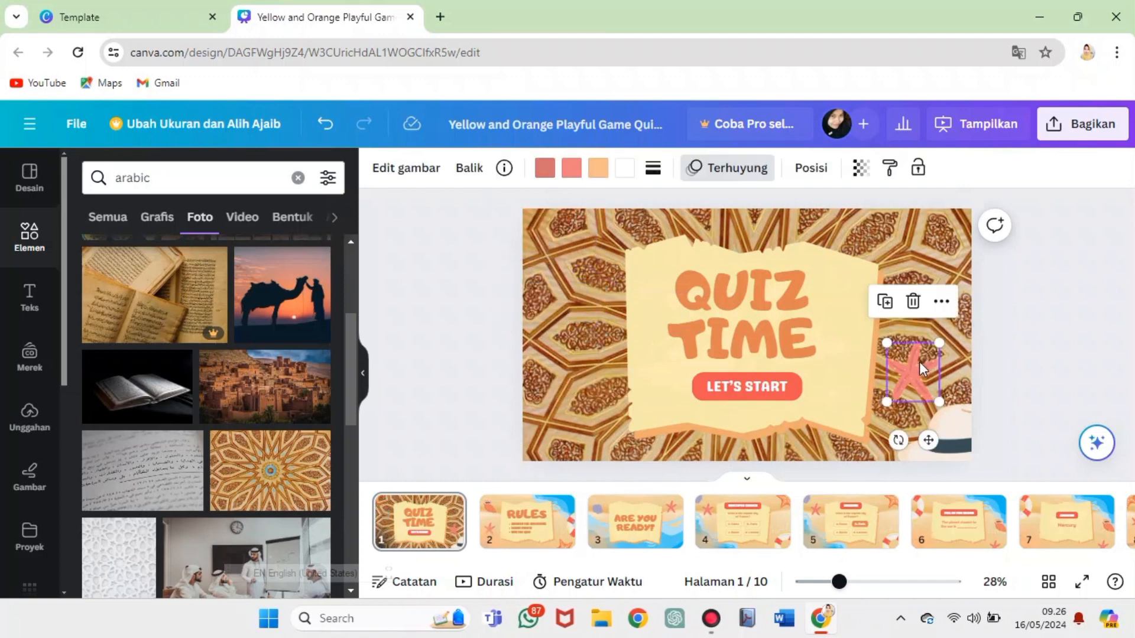
key(Delete)
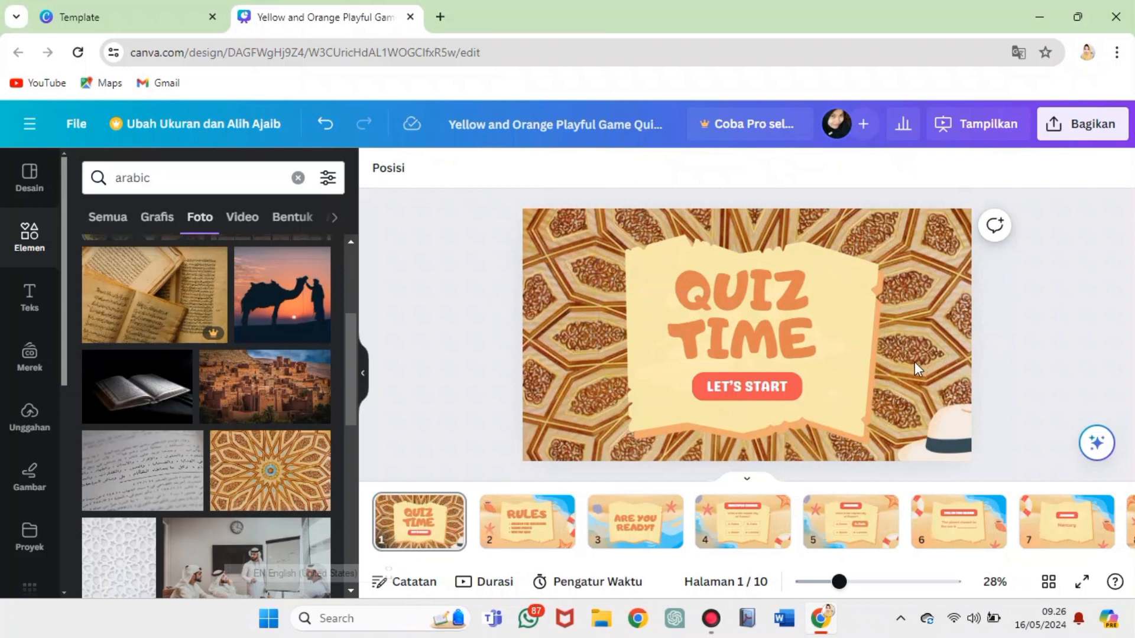
Replace the word TIME in the first slide's title with BAHASA and ARAB on two separate lines
click(784, 347)
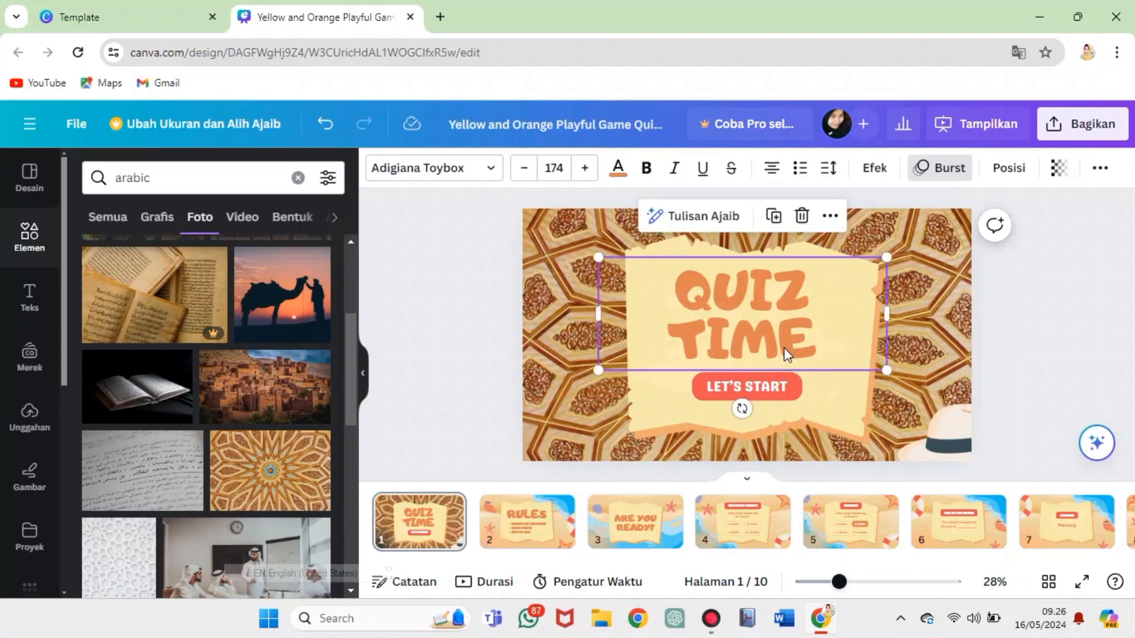
click(760, 328)
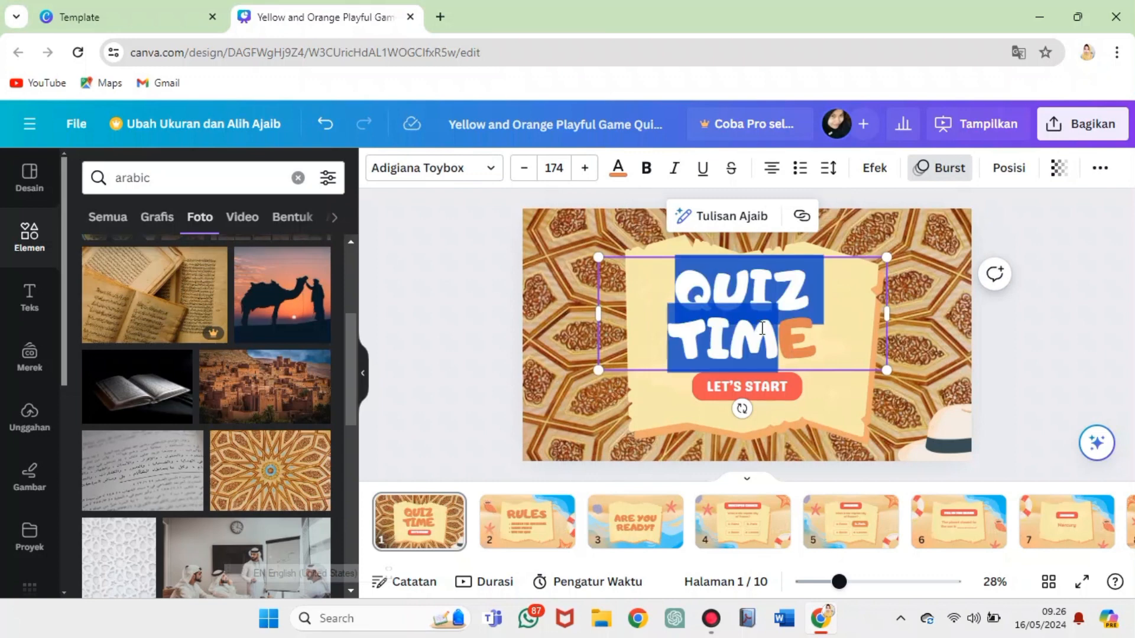
click(794, 343)
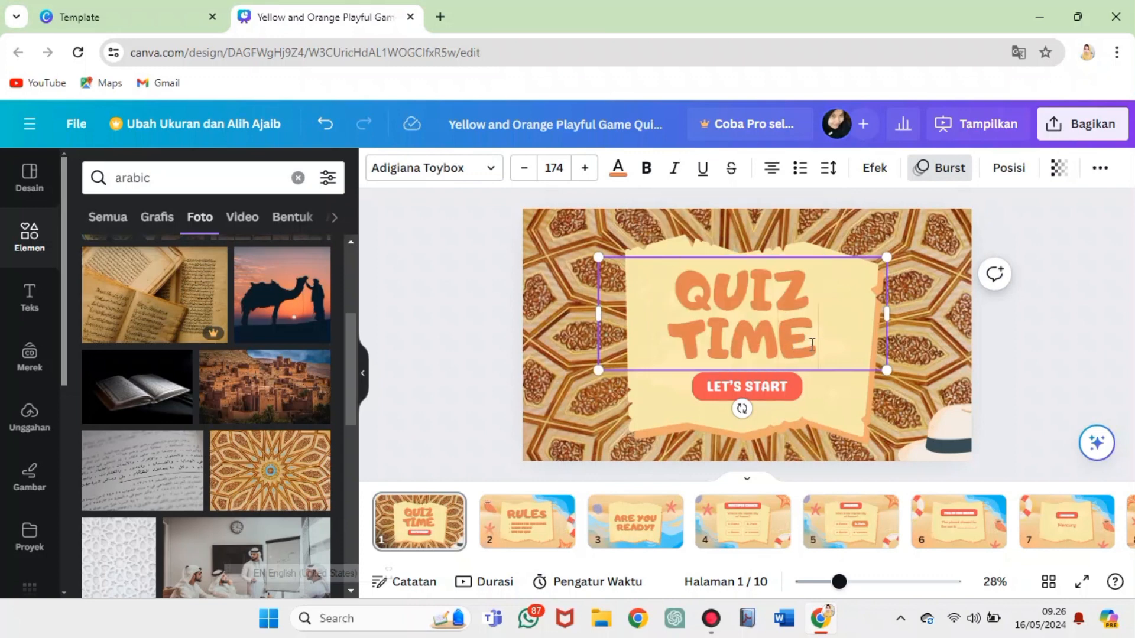
drag(812, 344, 686, 347)
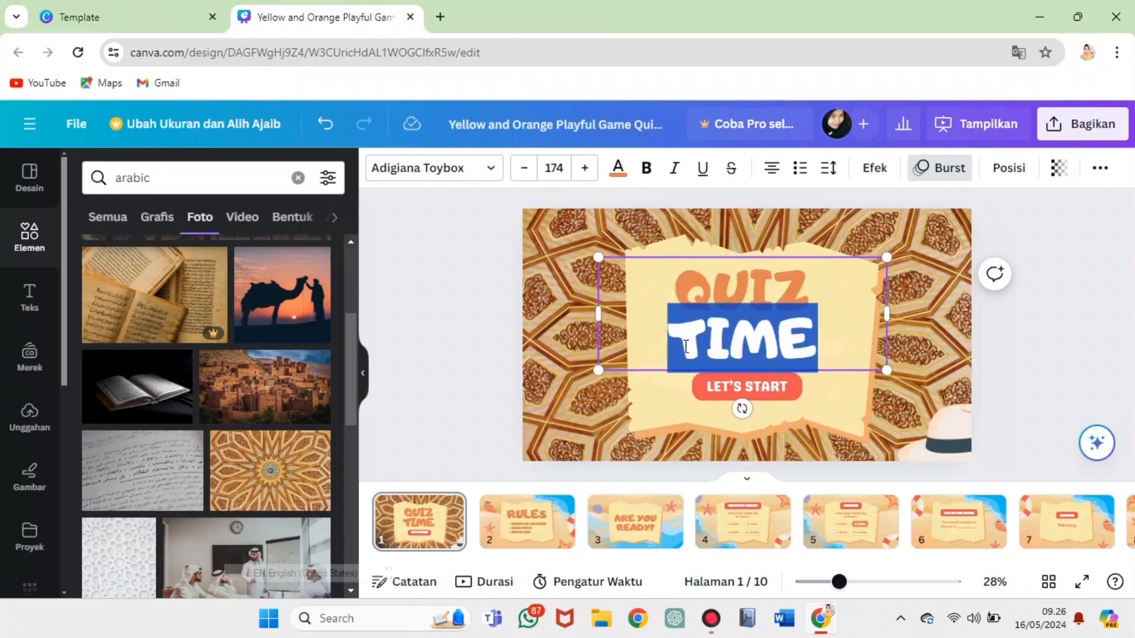
text(BAHASA)
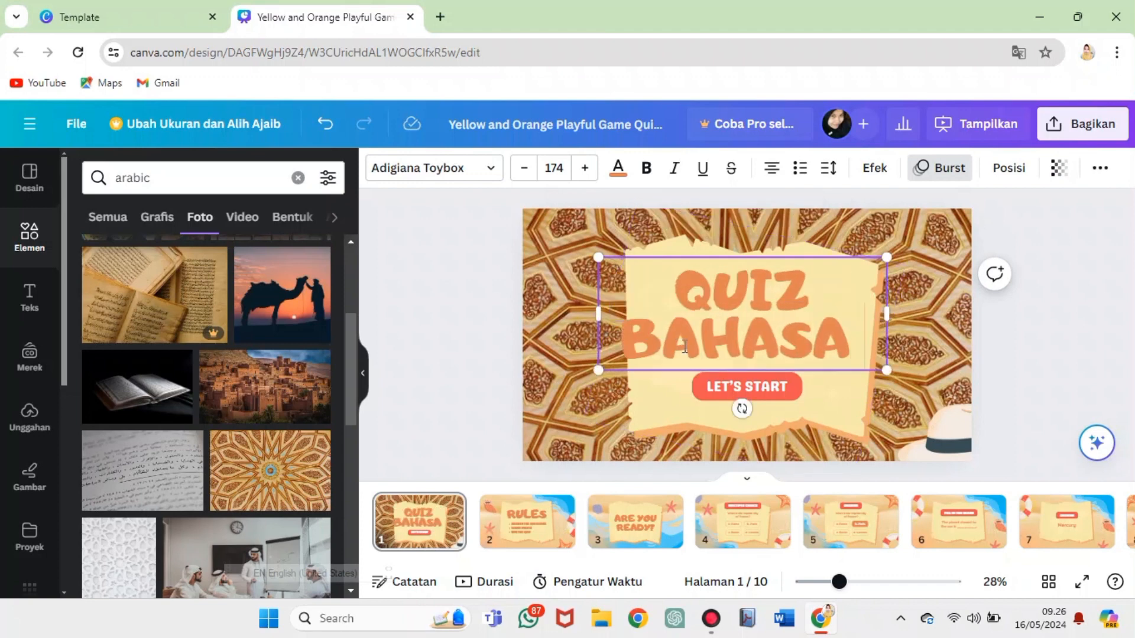
key(Return)
text(ARAB)
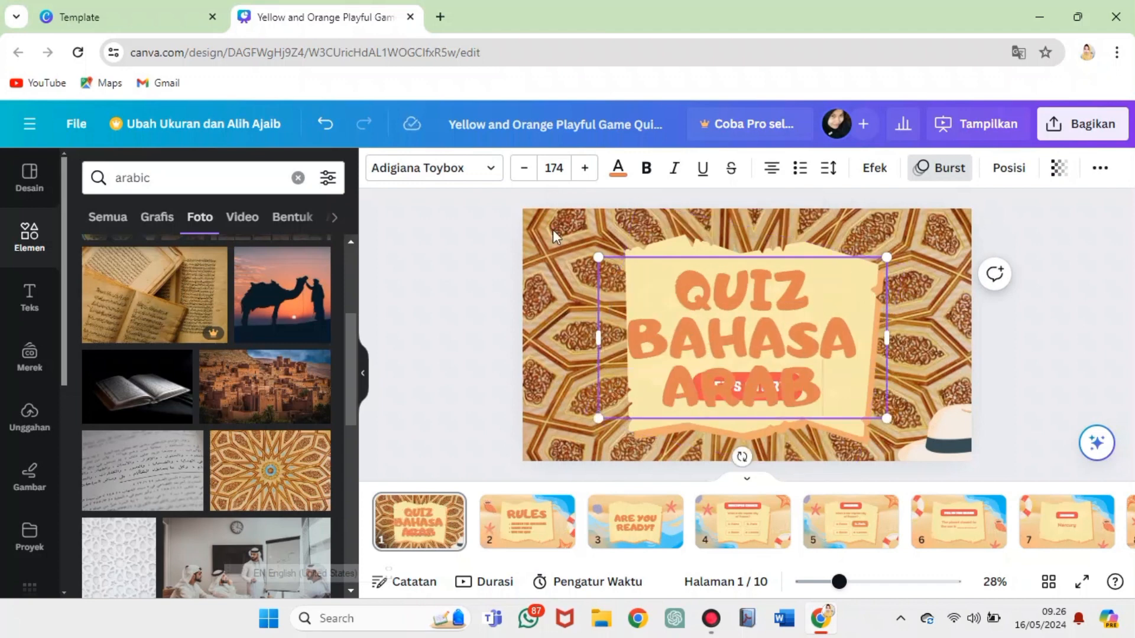
Set the title's font size to 130 and keep QUIZ on its own line above BAHASA ARAB
click(554, 168)
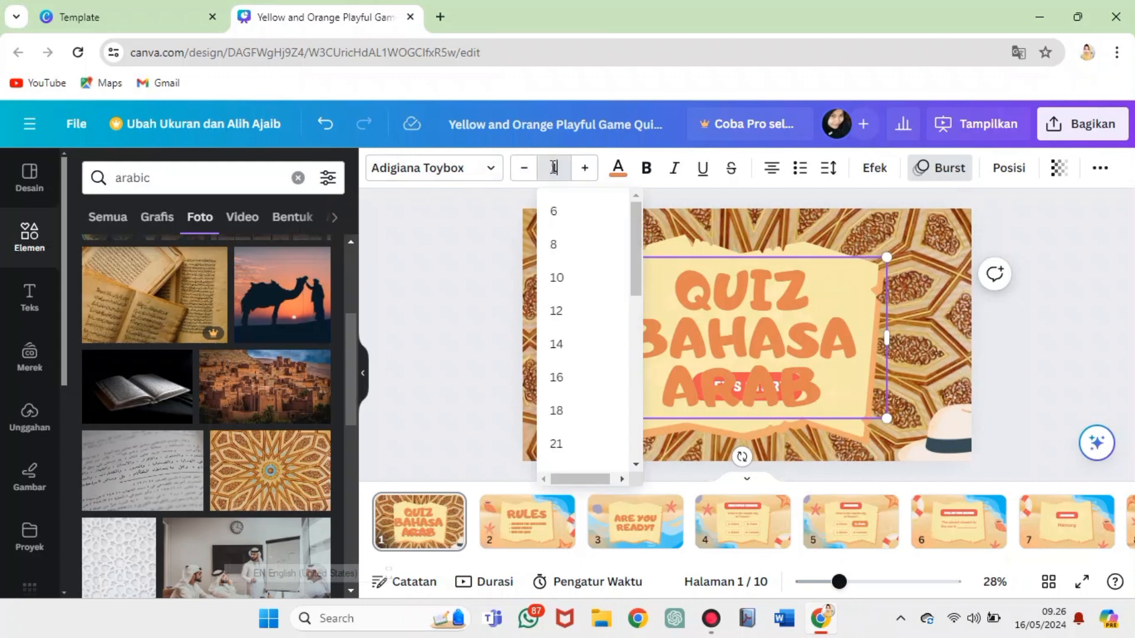
text(130)
key(Return)
click(923, 339)
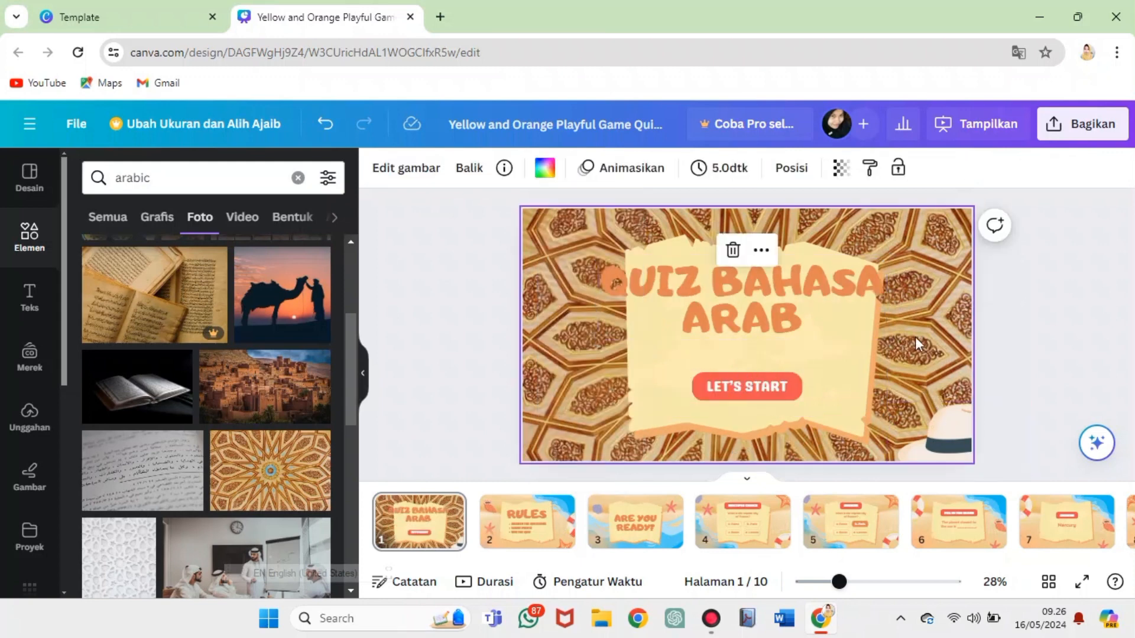
click(714, 279)
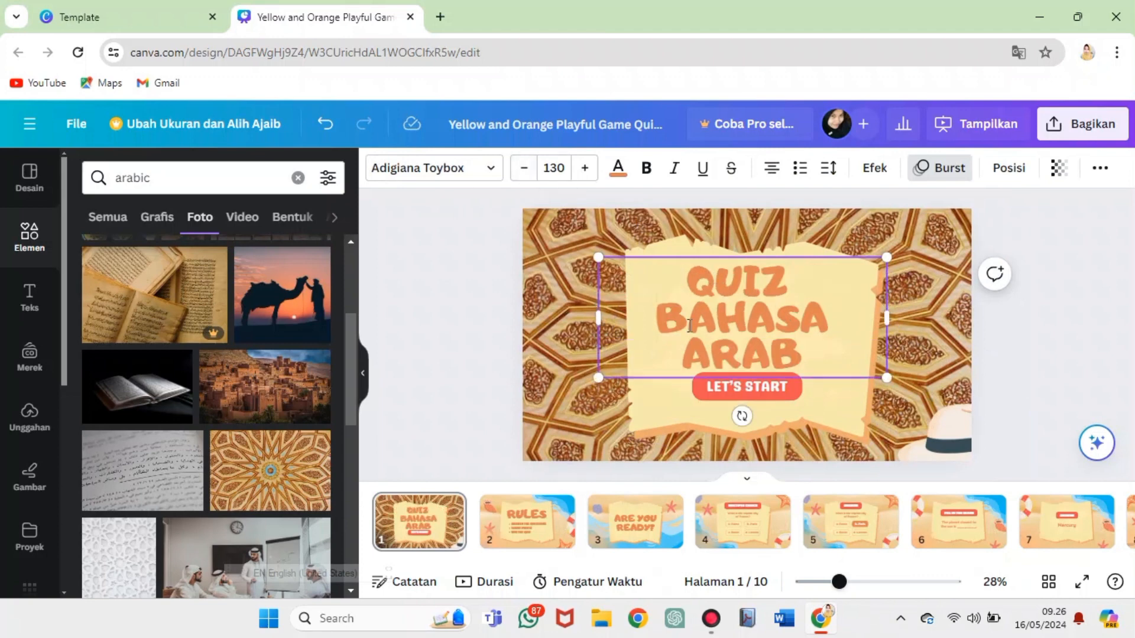
Reduce the font size of the words BAHASA ARAB to 92 so they fit on one line
click(524, 169)
click(524, 168)
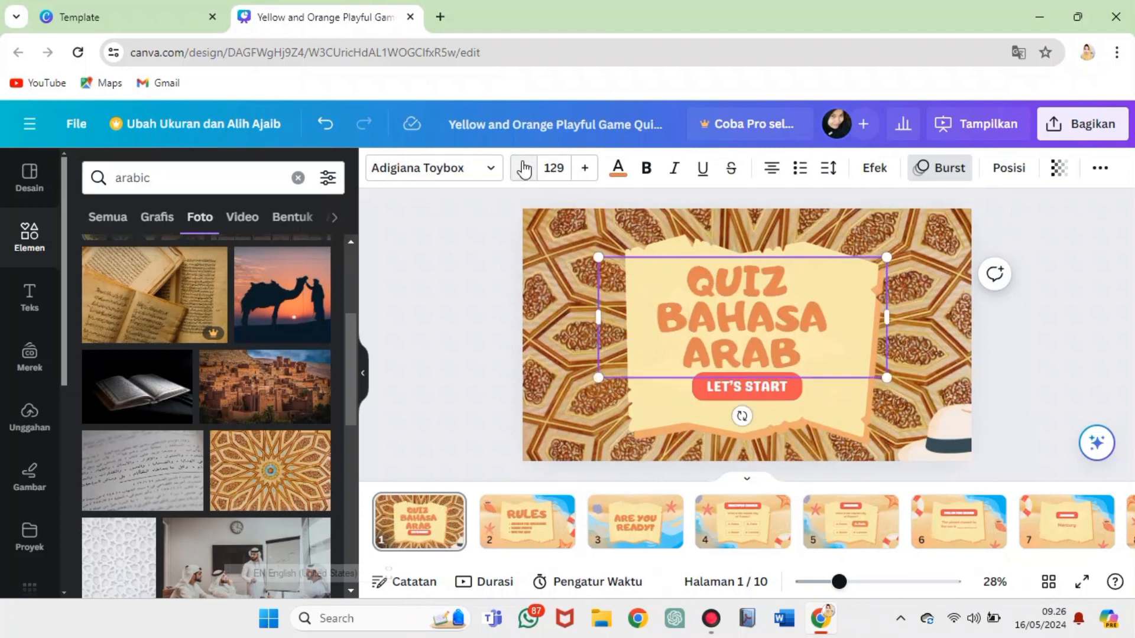
click(523, 168)
click(524, 168)
click(524, 169)
click(524, 168)
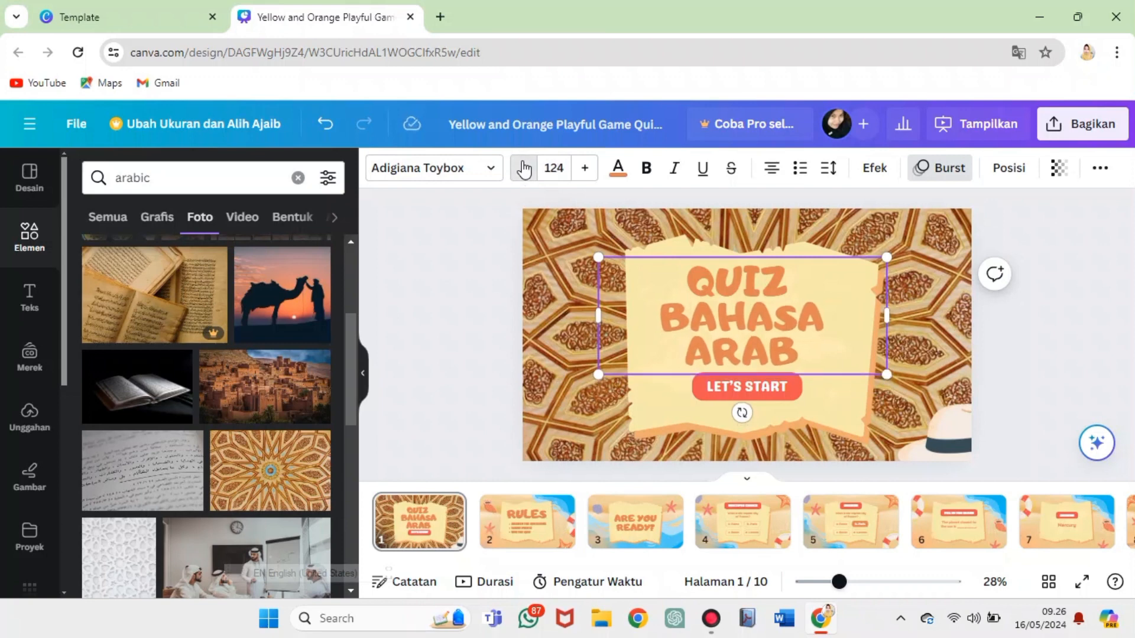
click(524, 169)
click(524, 169)
click(524, 169)
click(524, 168)
click(524, 168)
click(524, 168)
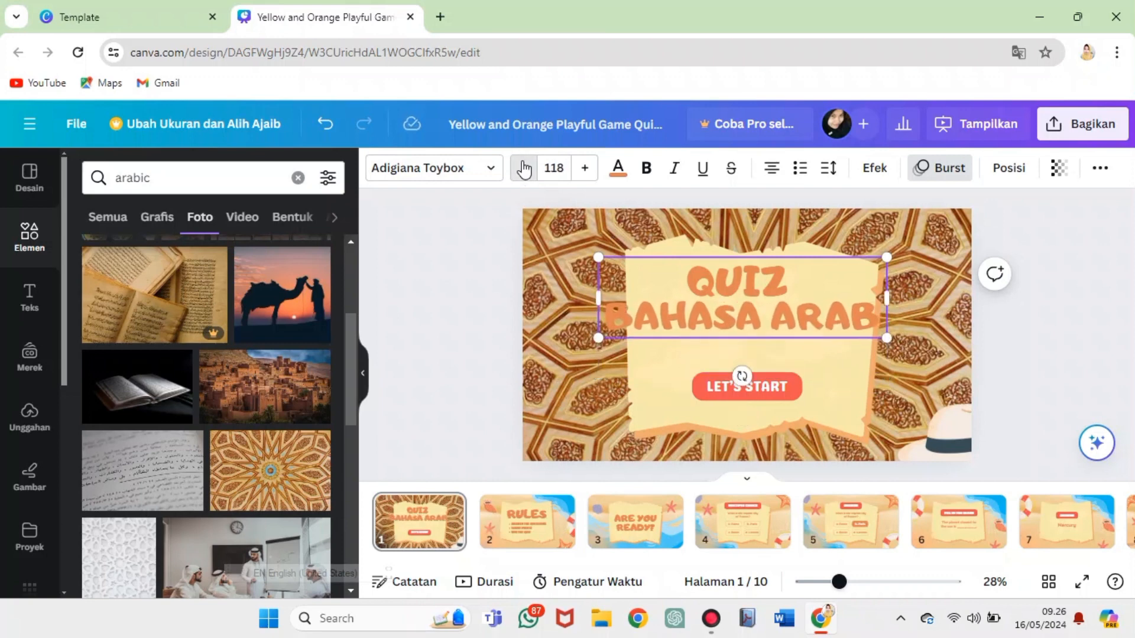
click(523, 169)
click(524, 169)
click(523, 169)
click(524, 169)
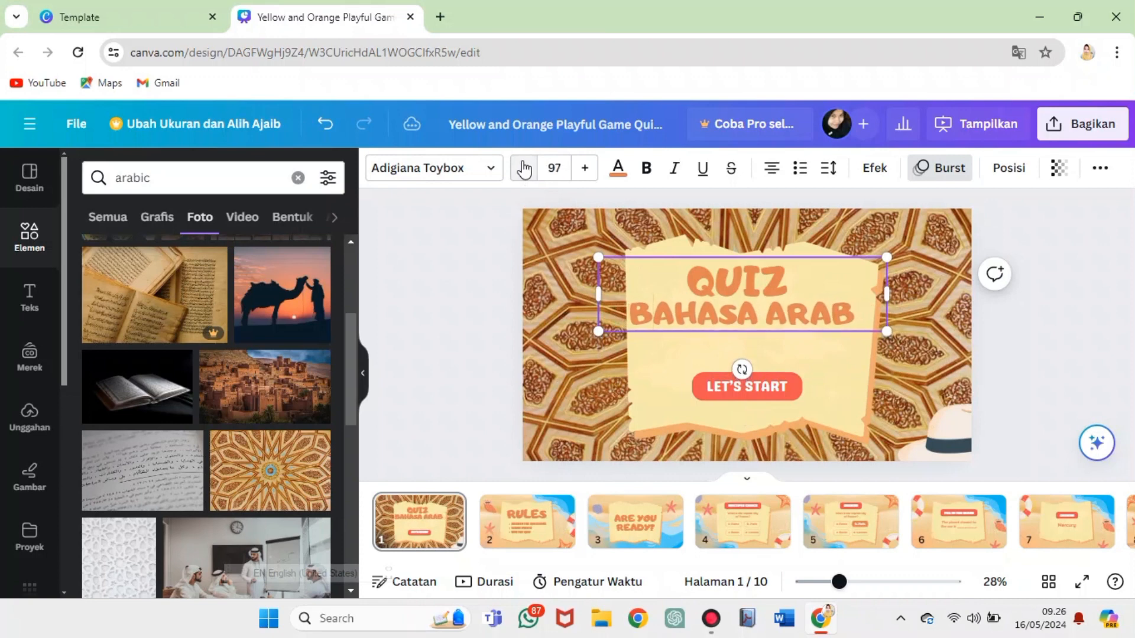
click(524, 169)
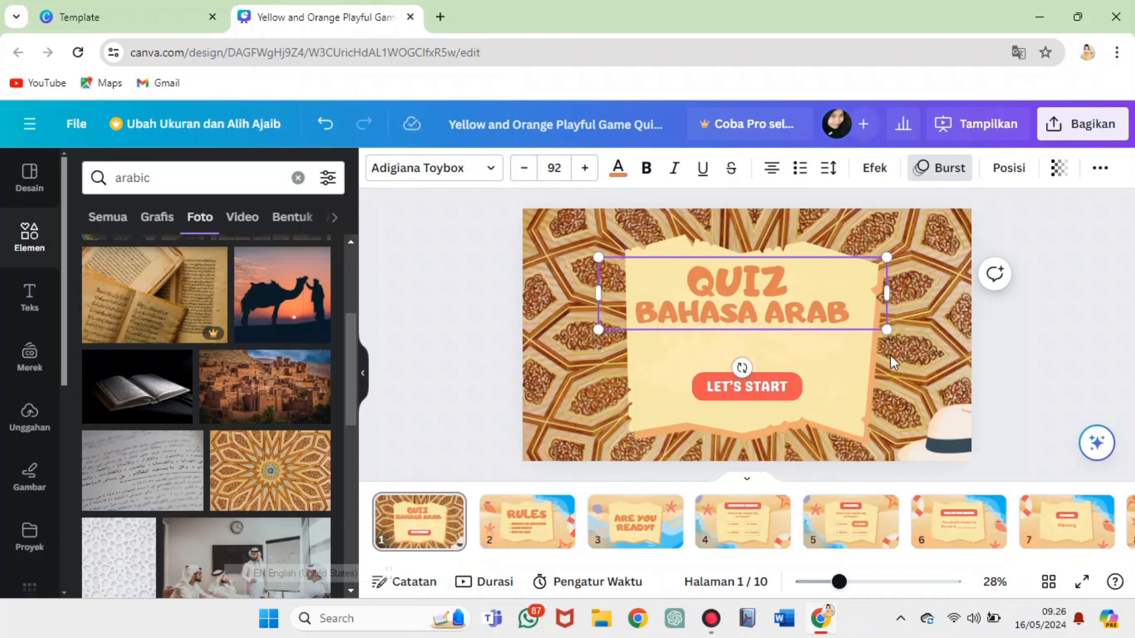
Move the title text box slightly lower on the torn paper of the first slide
drag(767, 288, 798, 288)
click(798, 287)
click(969, 360)
click(806, 305)
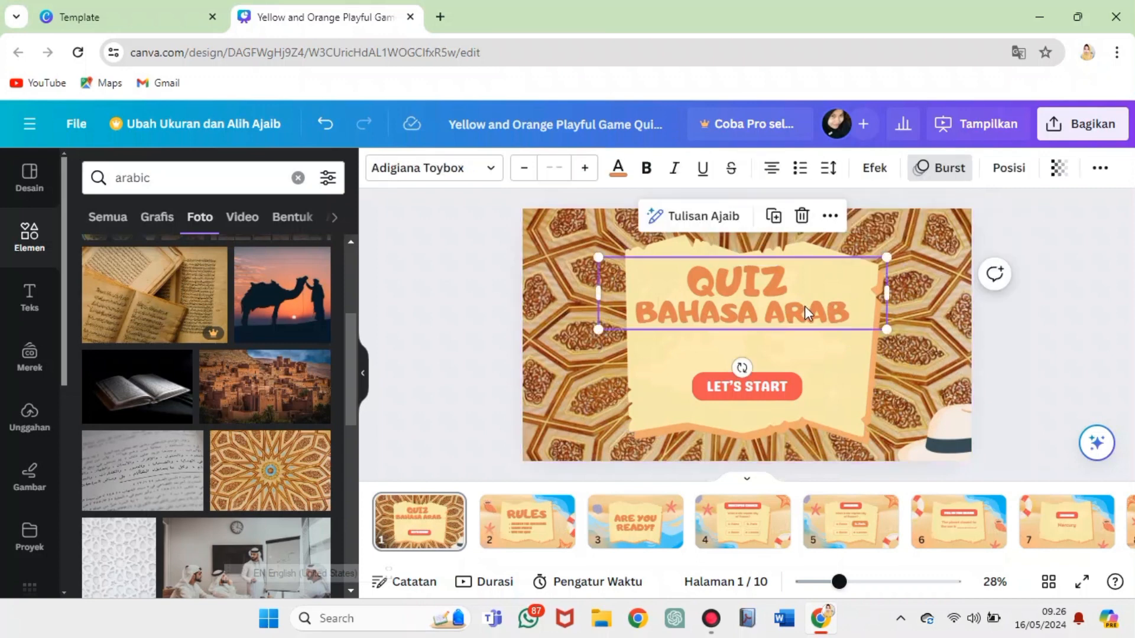
drag(814, 308, 819, 316)
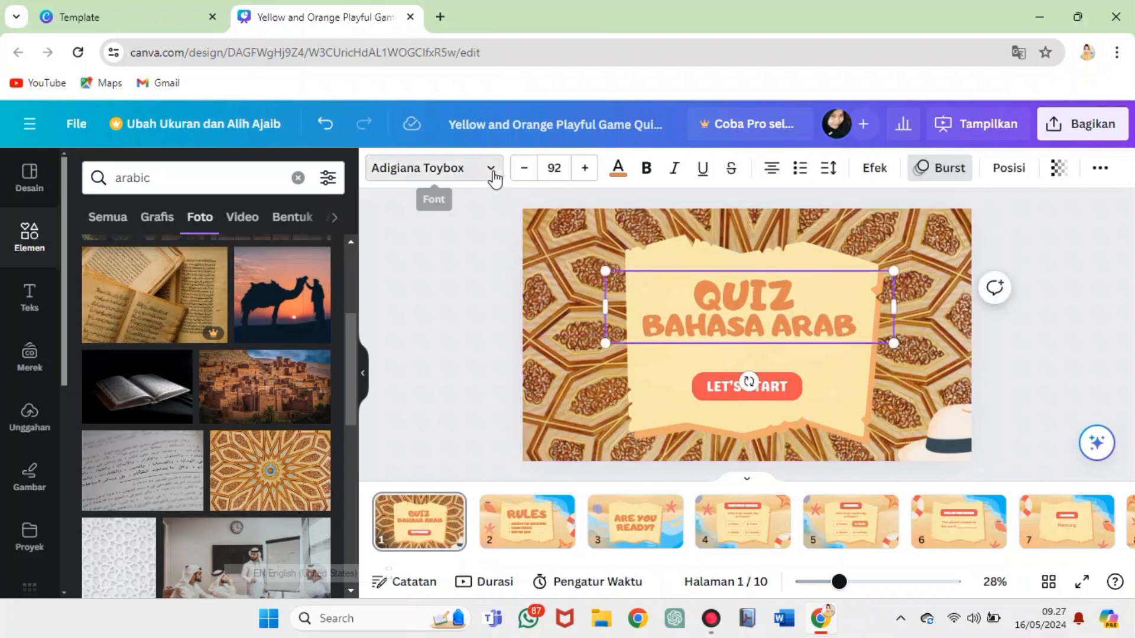
Search the fonts for "happy font" and apply Happy Font TH to the words BAHASA ARAB
click(492, 171)
click(233, 216)
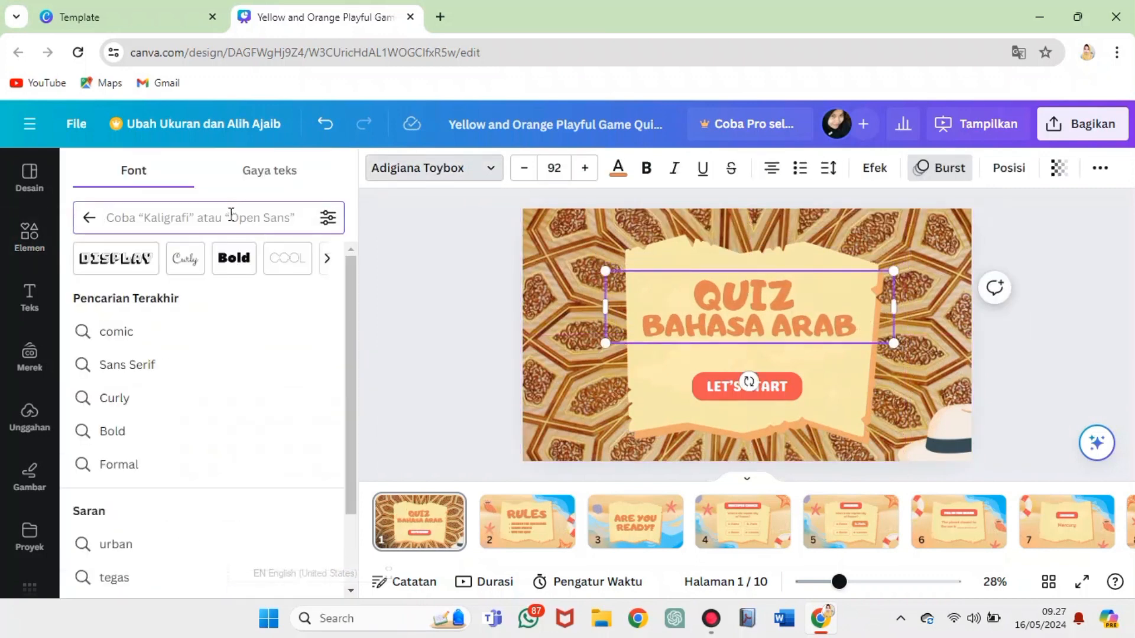
text(hapo)
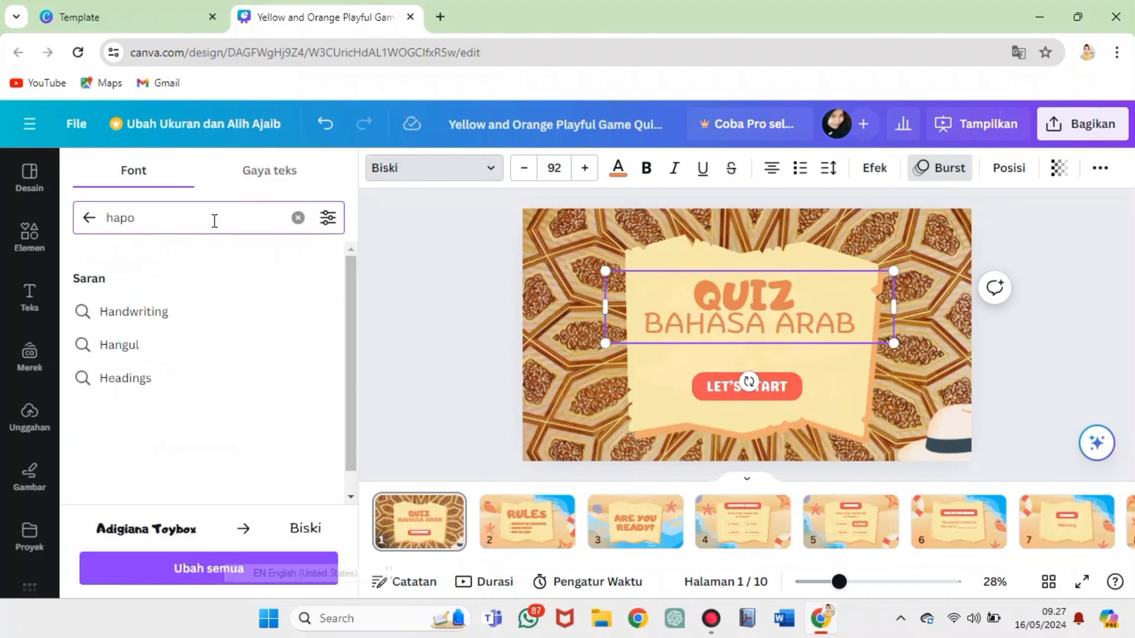
key(BackSpace)
text(py f)
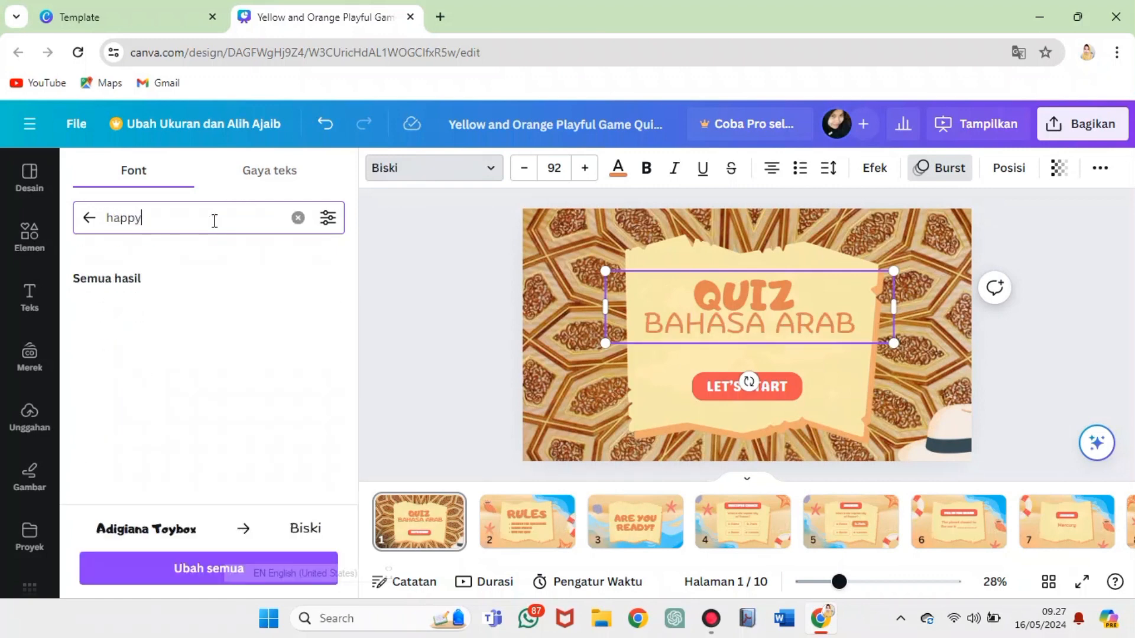
text(ont)
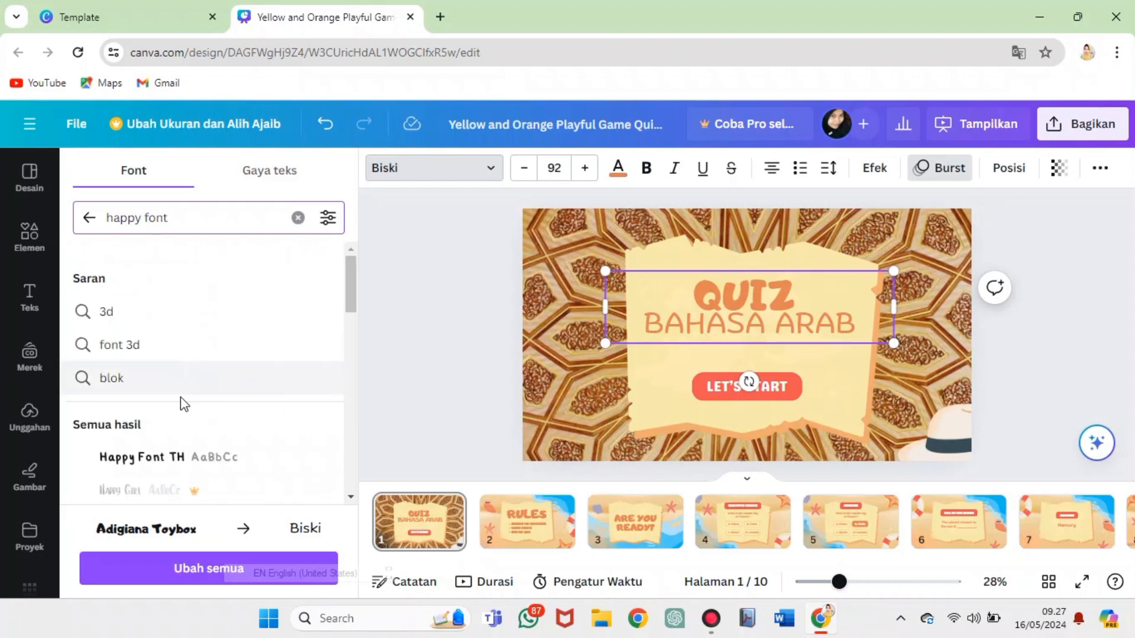
click(143, 464)
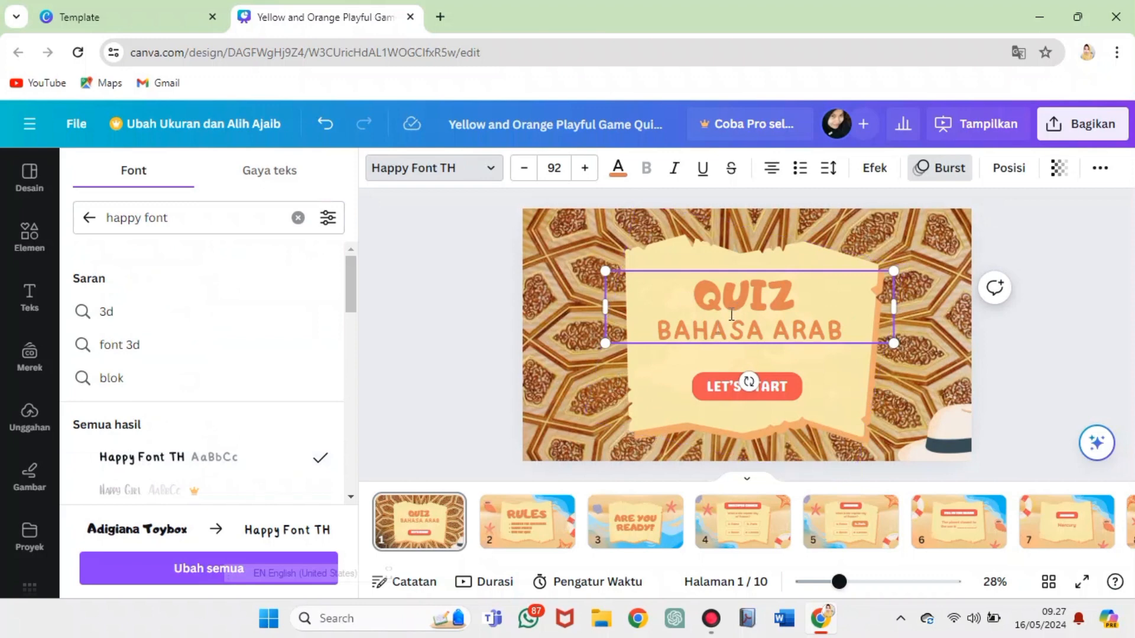
Delete the white hat from the lower corner of the first slide
click(450, 388)
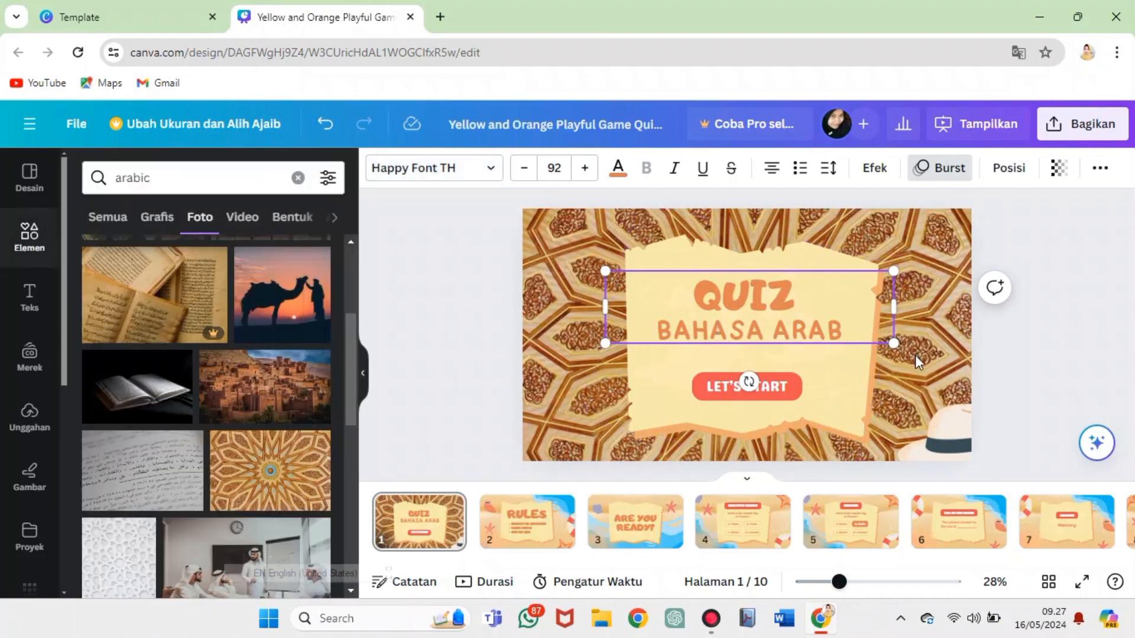
drag(1027, 381, 953, 417)
key(Delete)
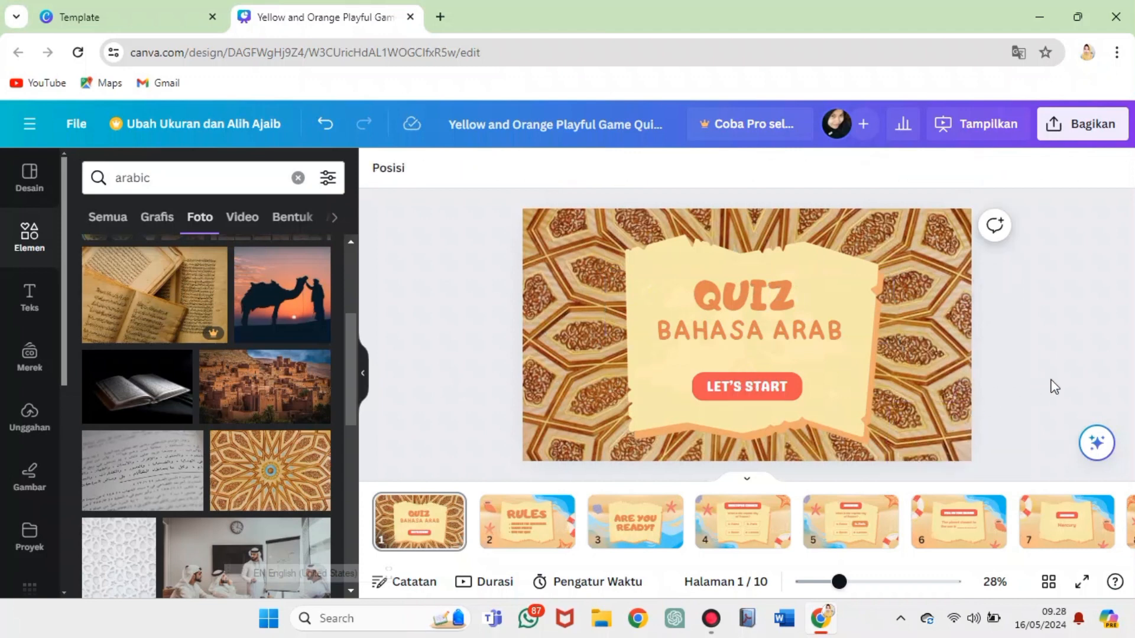
Search the elements for "quiz" graphics and add the colourful speech bubbles with question marks to the first slide
click(160, 179)
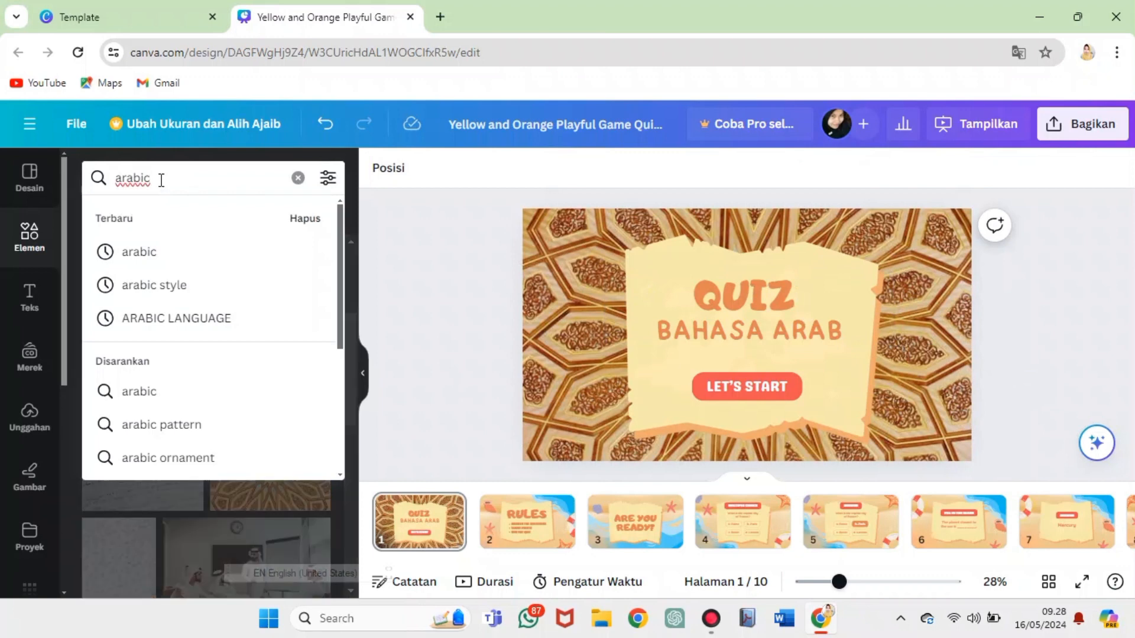
key(ctrl+a)
text(quiz)
key(Return)
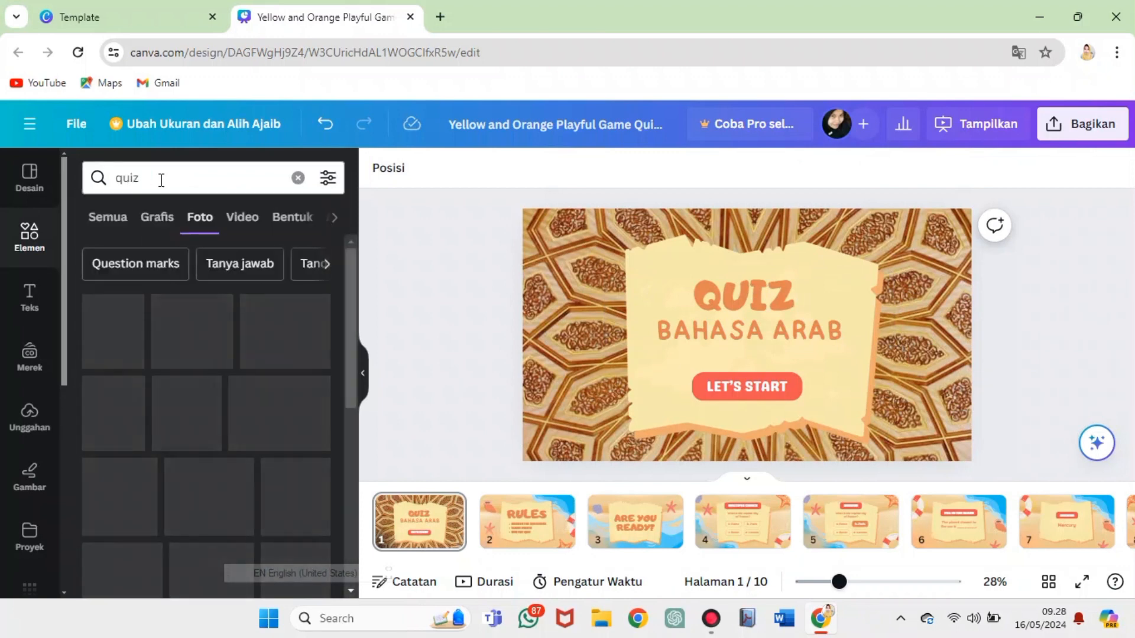
click(170, 229)
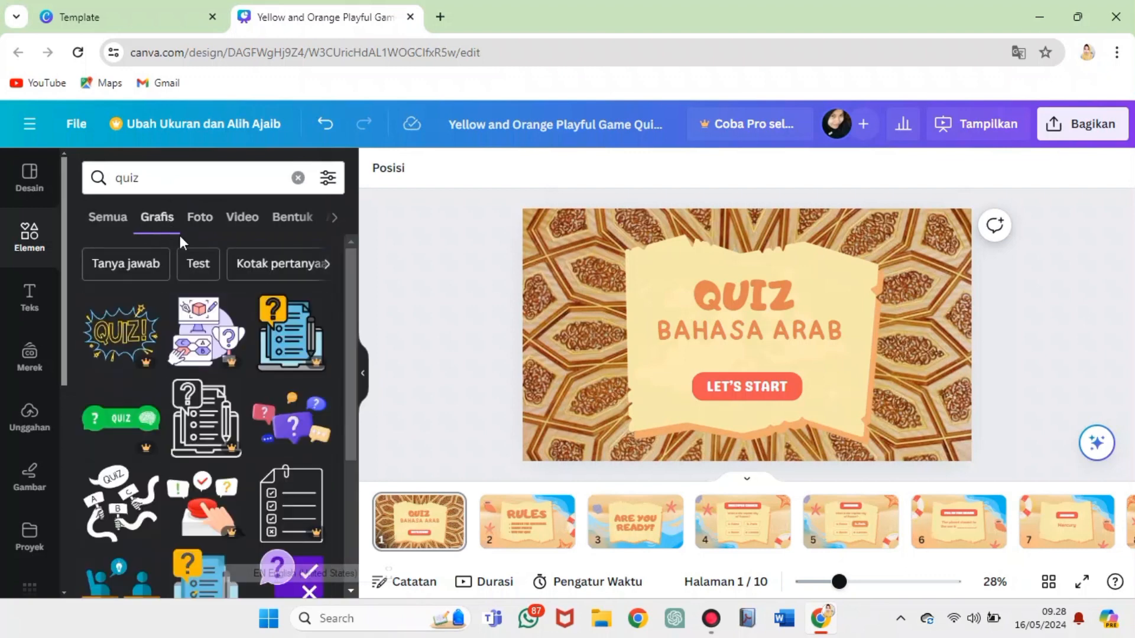
click(287, 403)
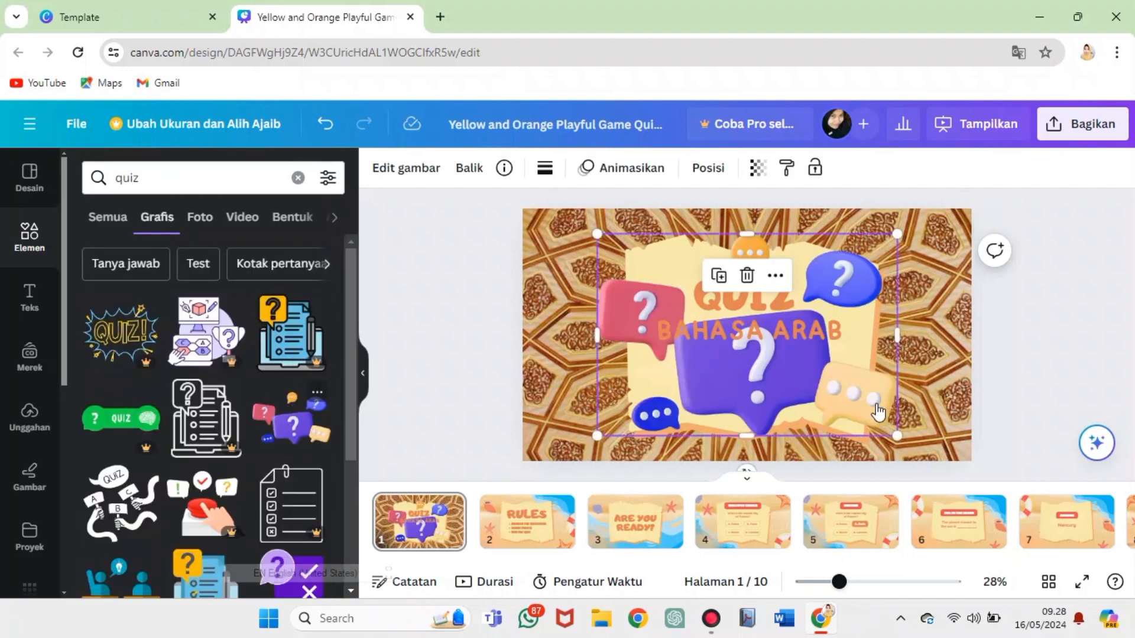
Shrink the speech bubbles graphic, tilt it slightly clockwise and place it on the torn paper's lower right corner
drag(898, 435, 759, 343)
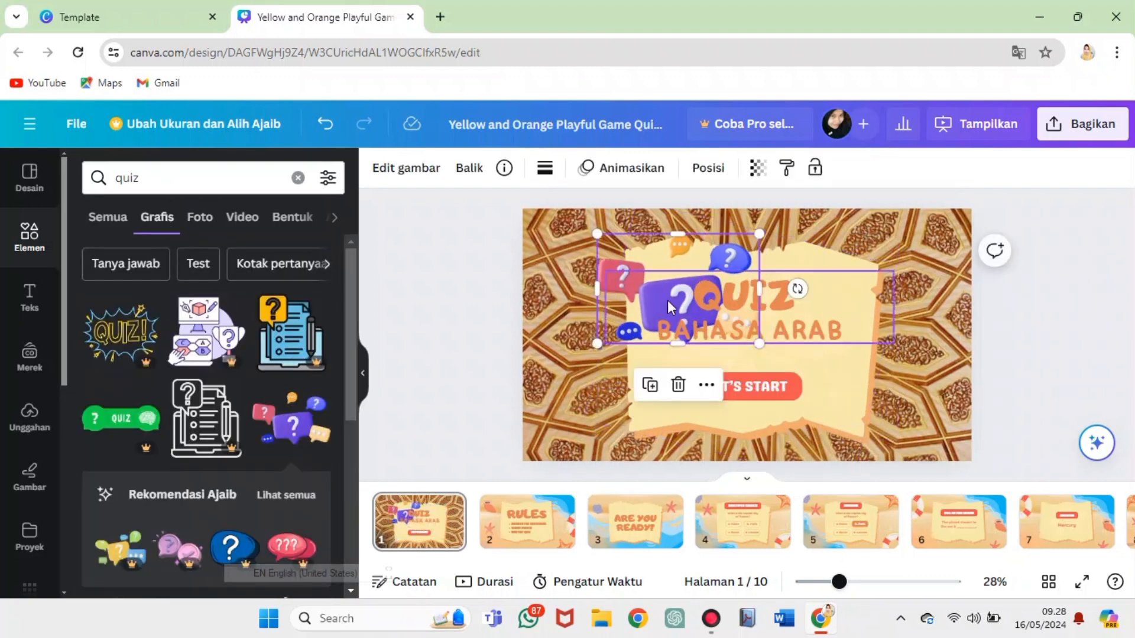
drag(637, 257, 861, 353)
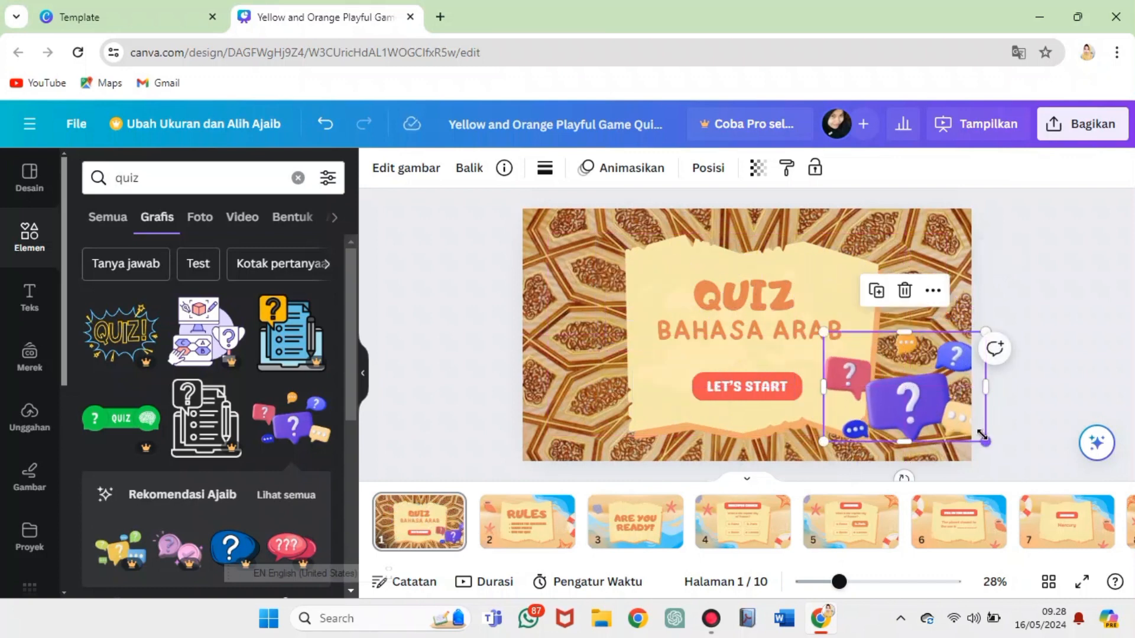
drag(986, 441, 949, 418)
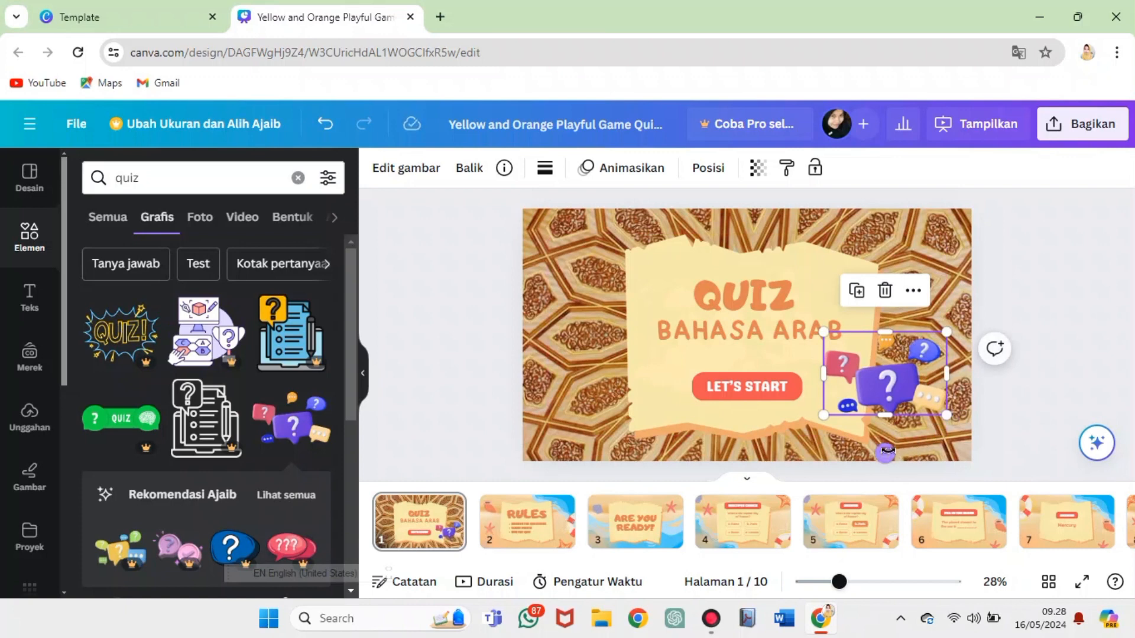
drag(886, 454, 863, 451)
drag(882, 381, 873, 408)
drag(926, 453, 895, 433)
drag(868, 395, 860, 405)
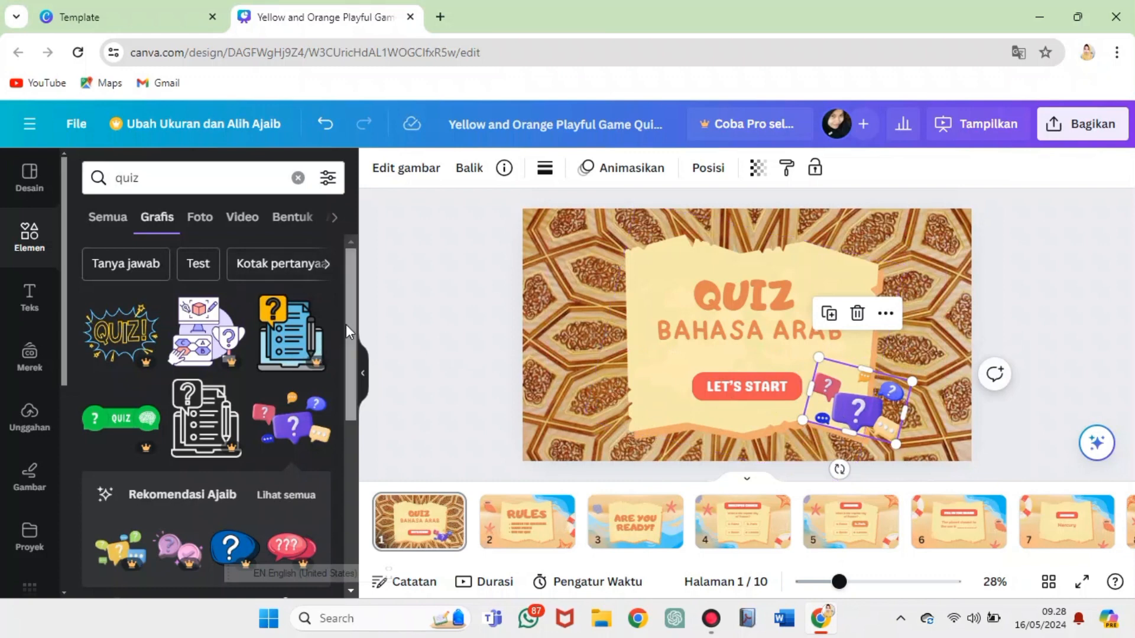
Add the white quiz graphic of hands holding A, B and C signs and place it in the first slide's lower left corner
drag(347, 326, 359, 576)
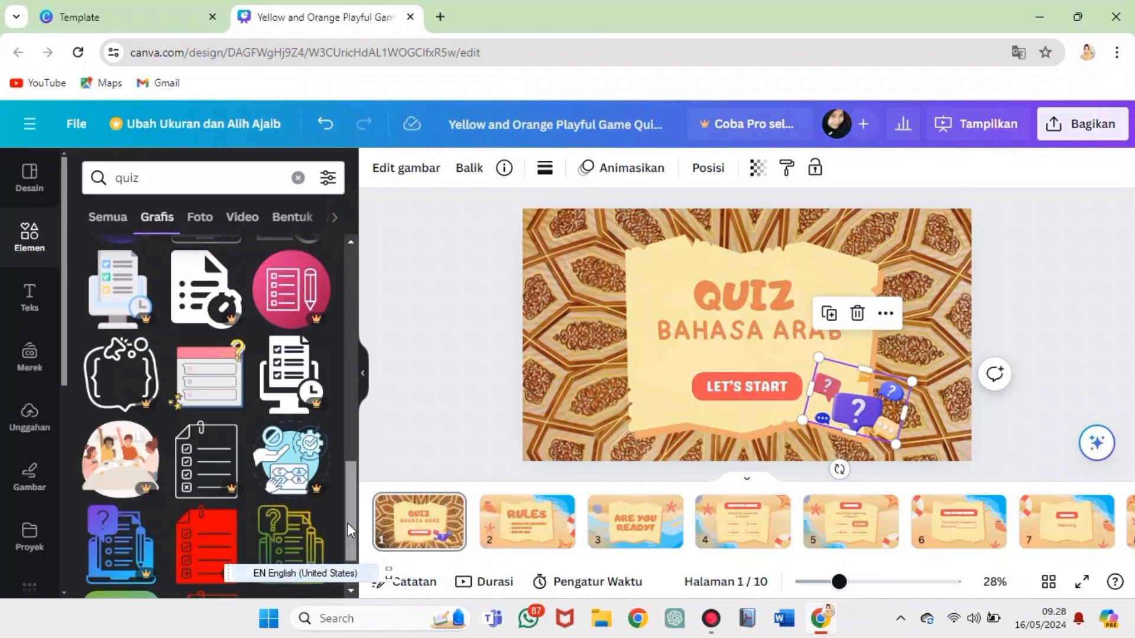
scroll(348, 524, down, 3)
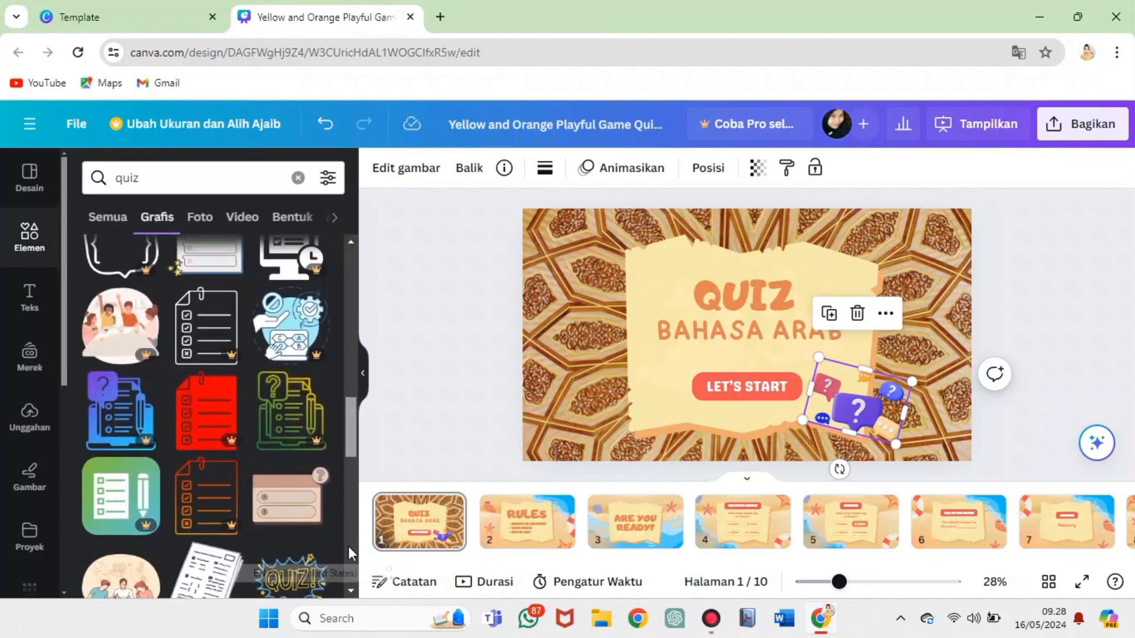
scroll(349, 547, down, 5)
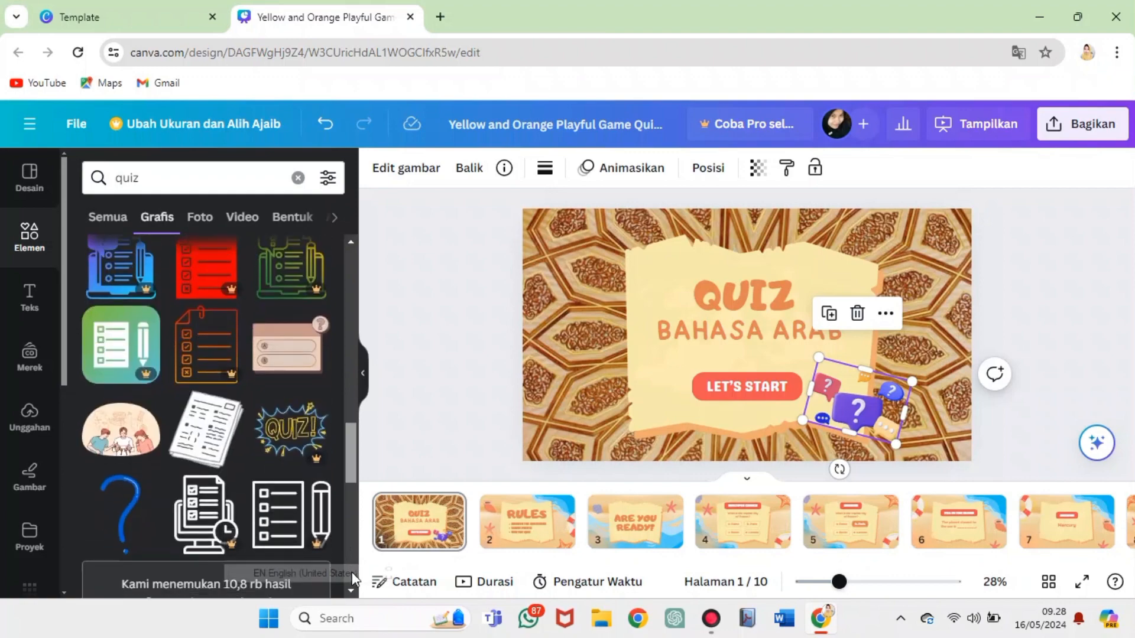
drag(353, 594, 343, 320)
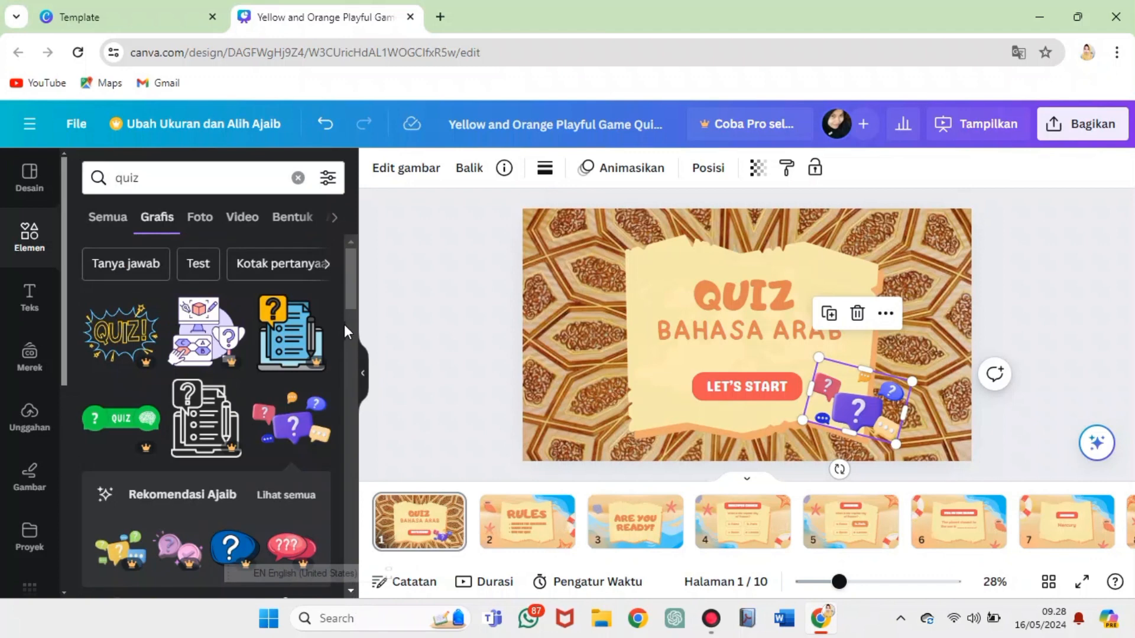
scroll(347, 302, down, 4)
click(121, 396)
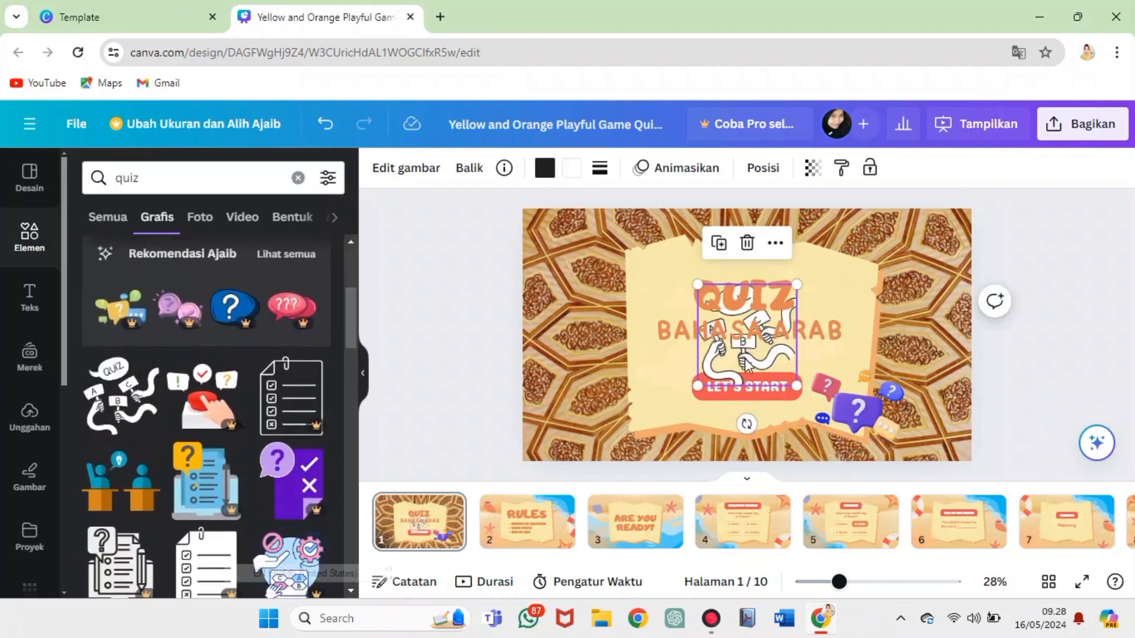
drag(746, 365, 567, 436)
click(431, 388)
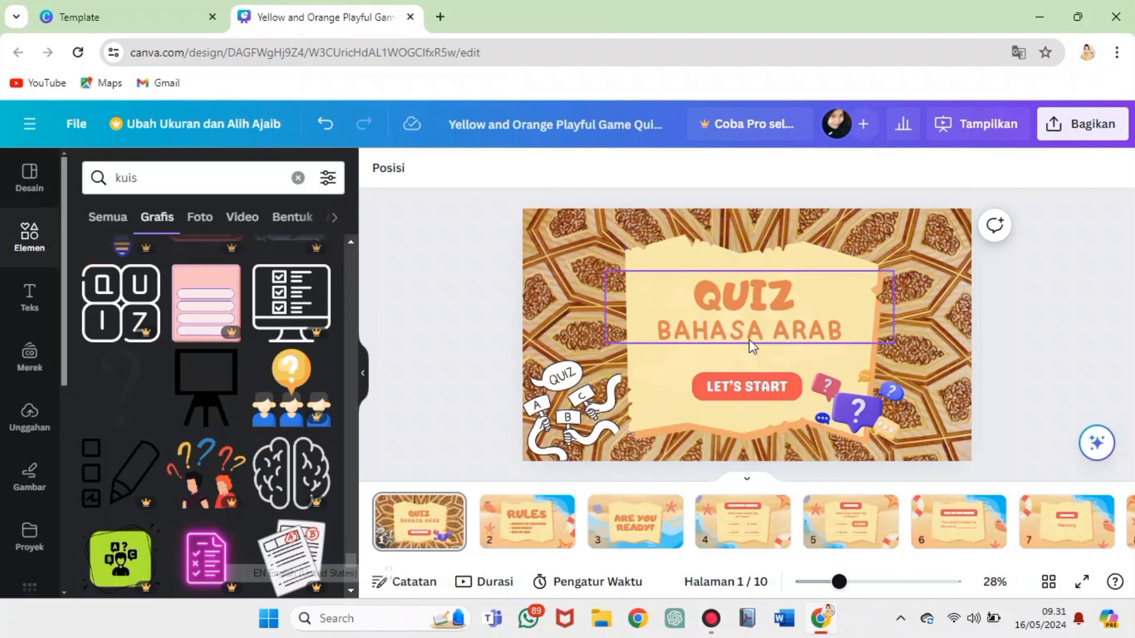
Apply the Kerangka outline effect to the QUIZ BAHASA ARAB title and set the outline colour to white
click(750, 340)
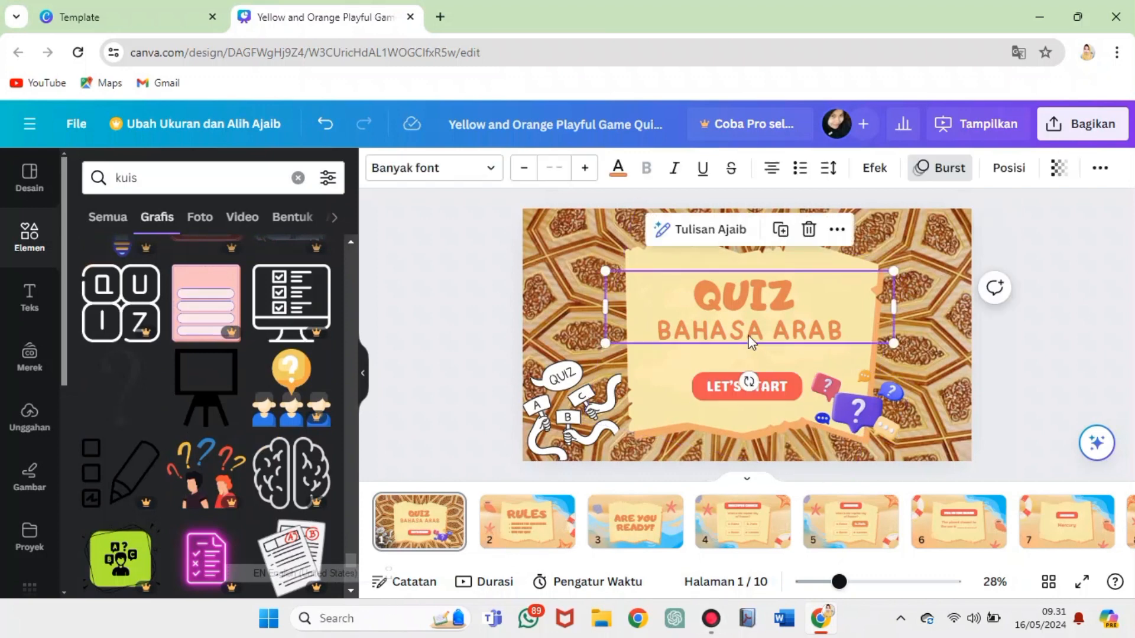
click(893, 174)
click(273, 409)
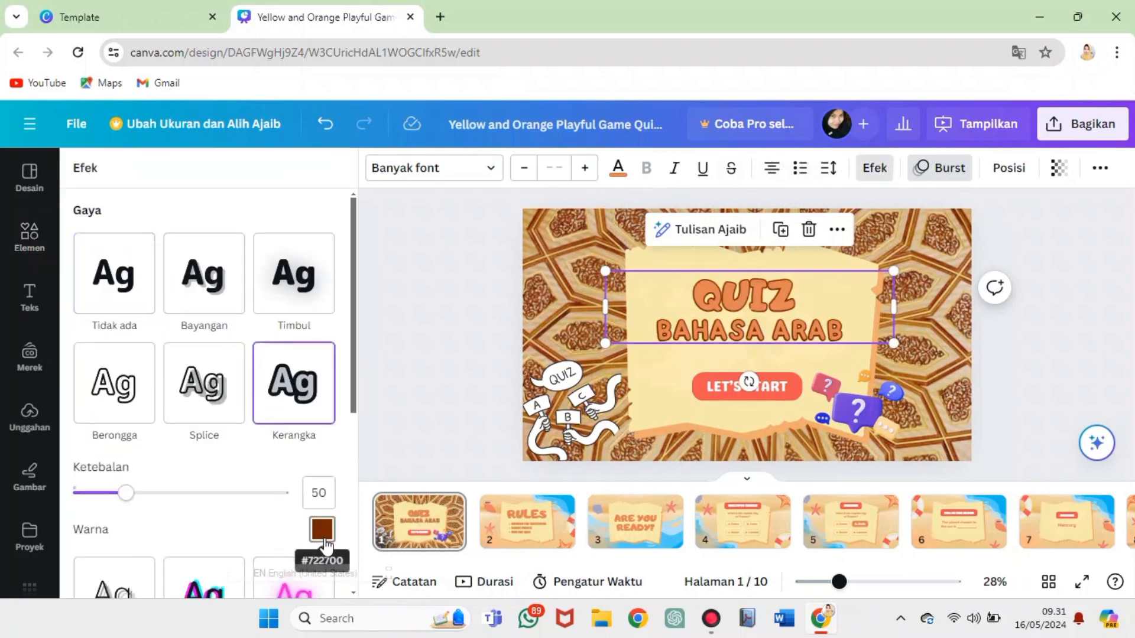
click(315, 524)
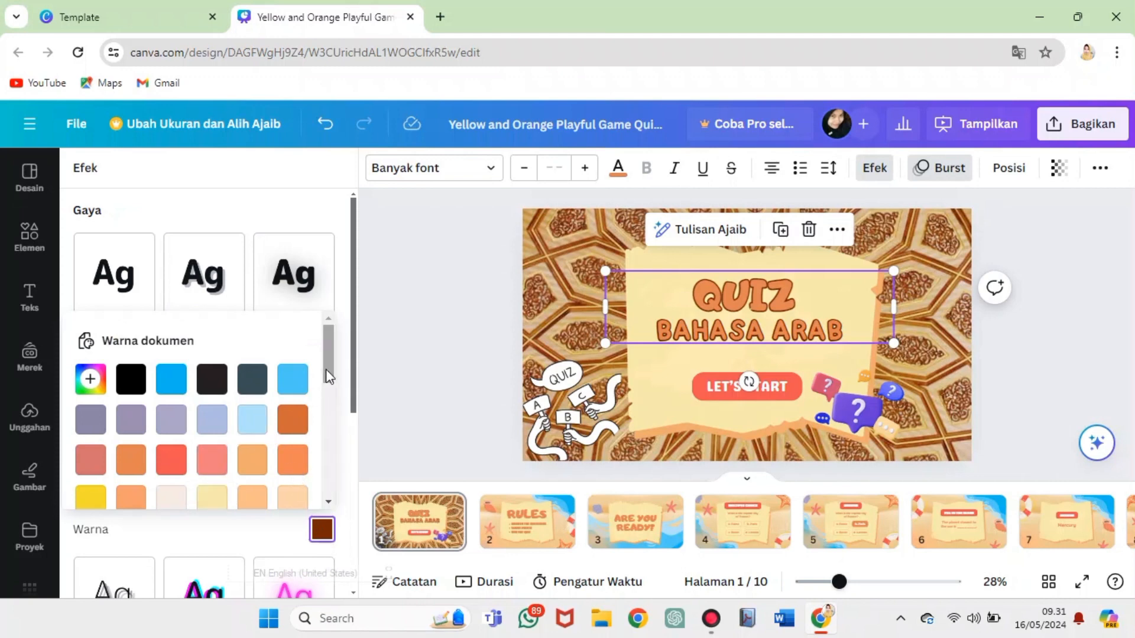
scroll(332, 412, down, 3)
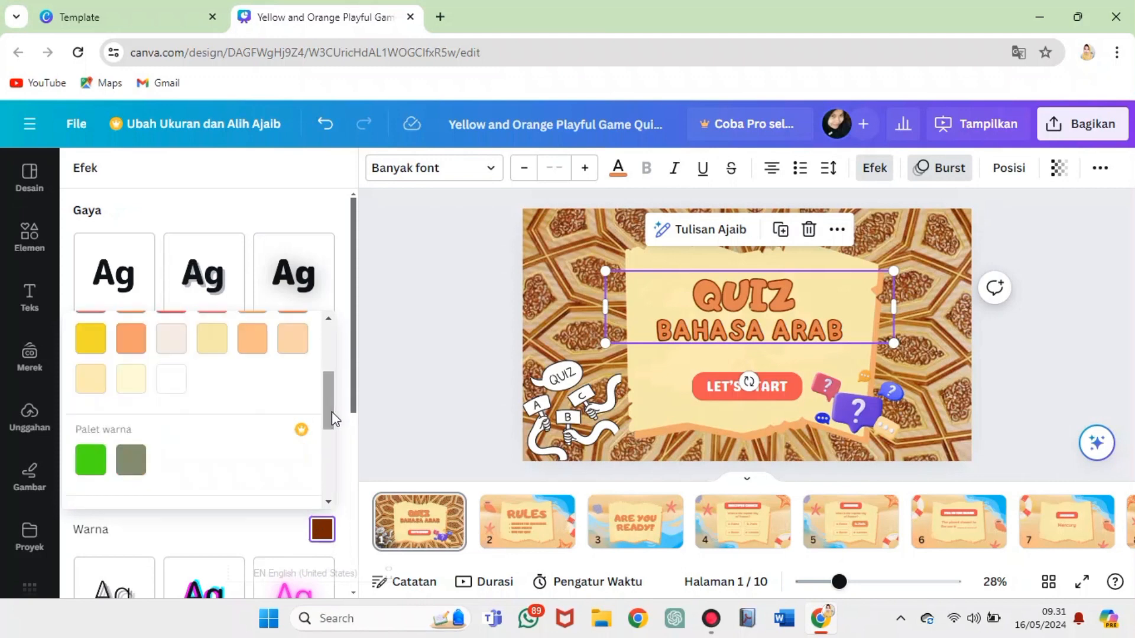
click(171, 379)
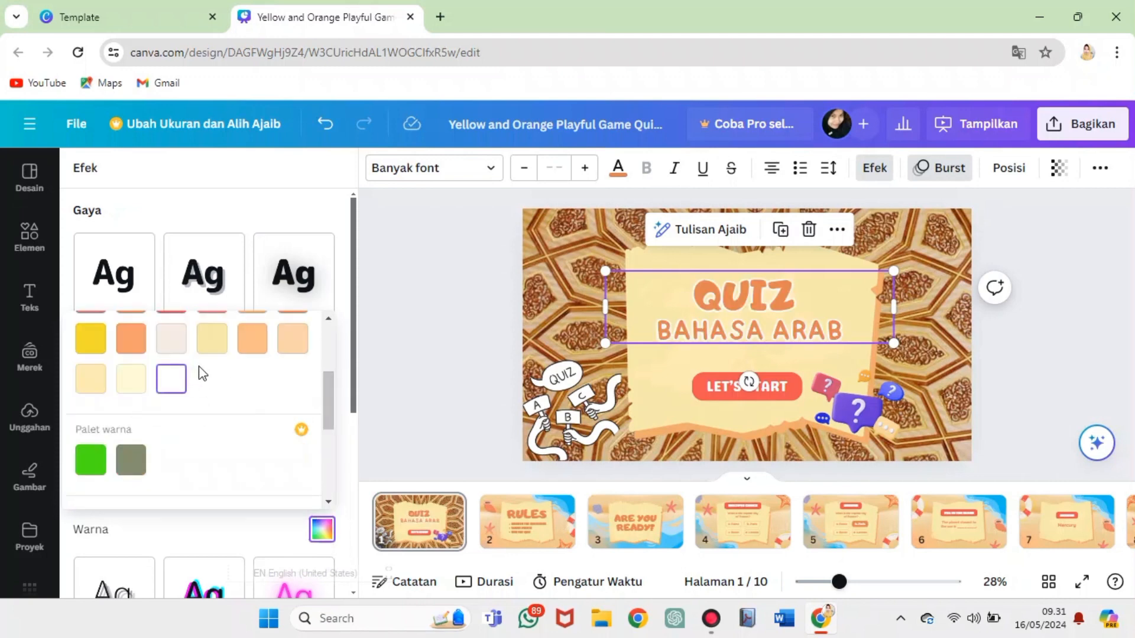
click(388, 286)
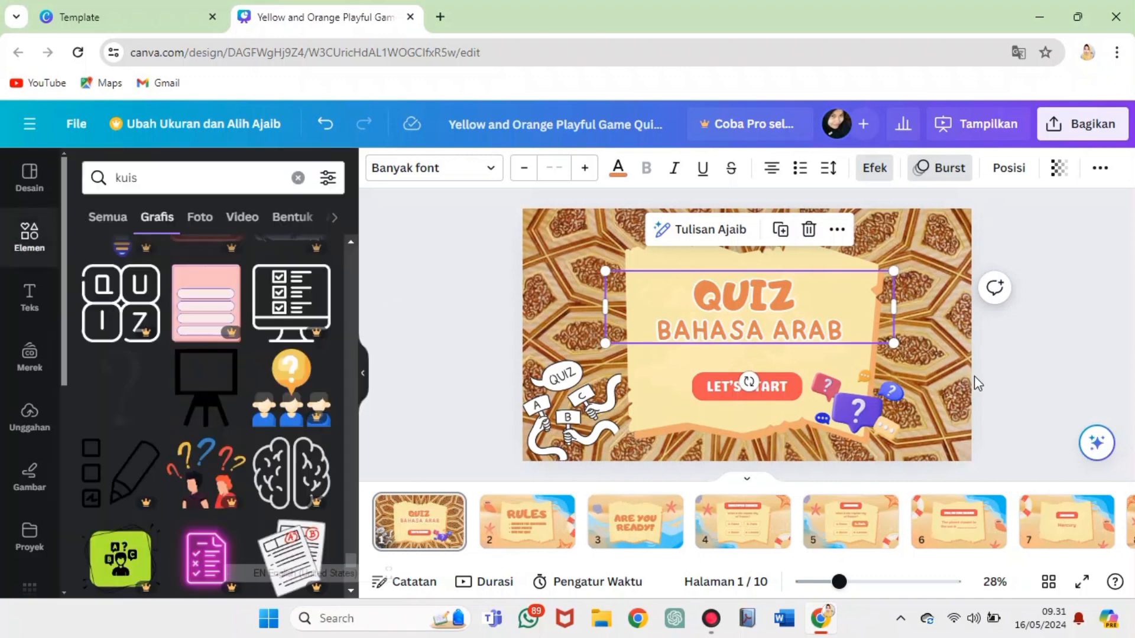
click(975, 378)
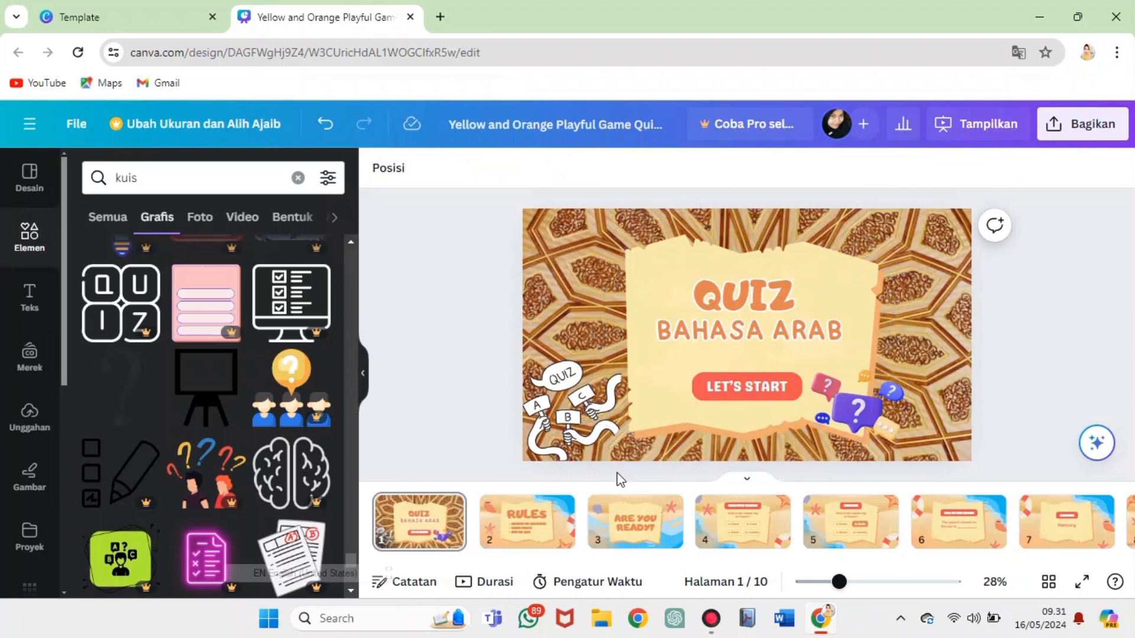
Try the Fresco, Flint and Belvedere filters on the first slide's background image and settle on the Luna filter
click(574, 297)
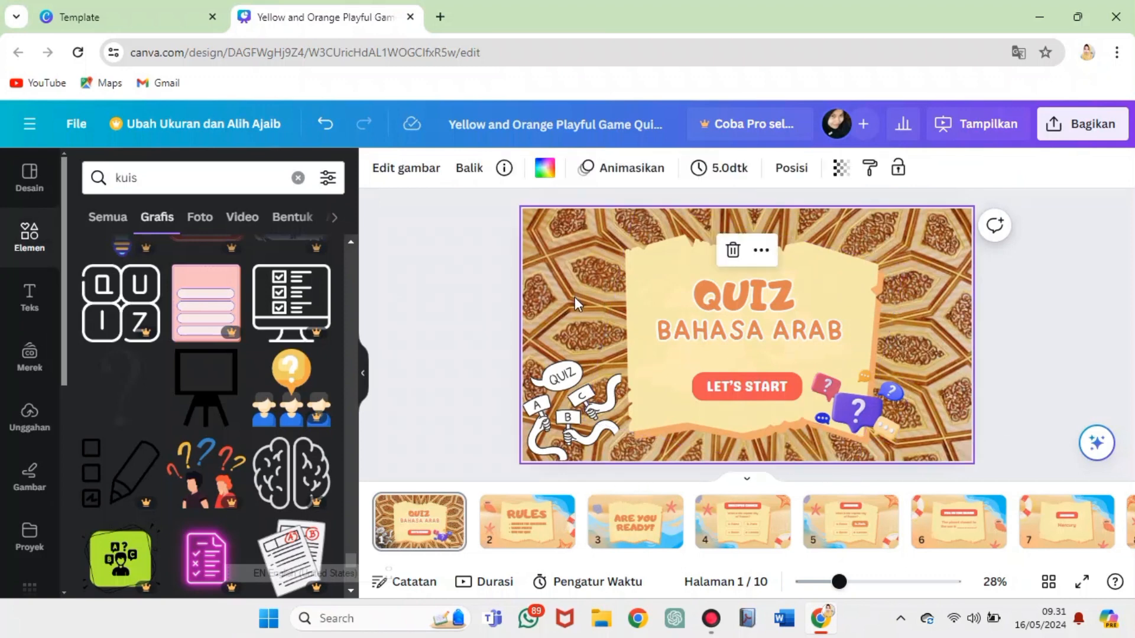
click(408, 177)
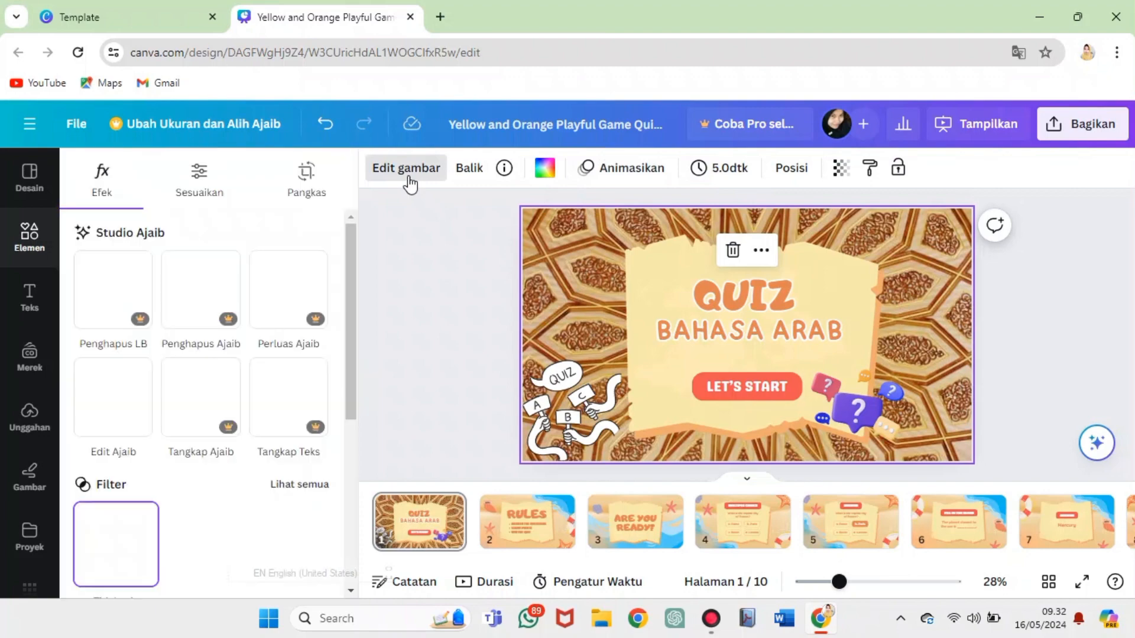
click(408, 177)
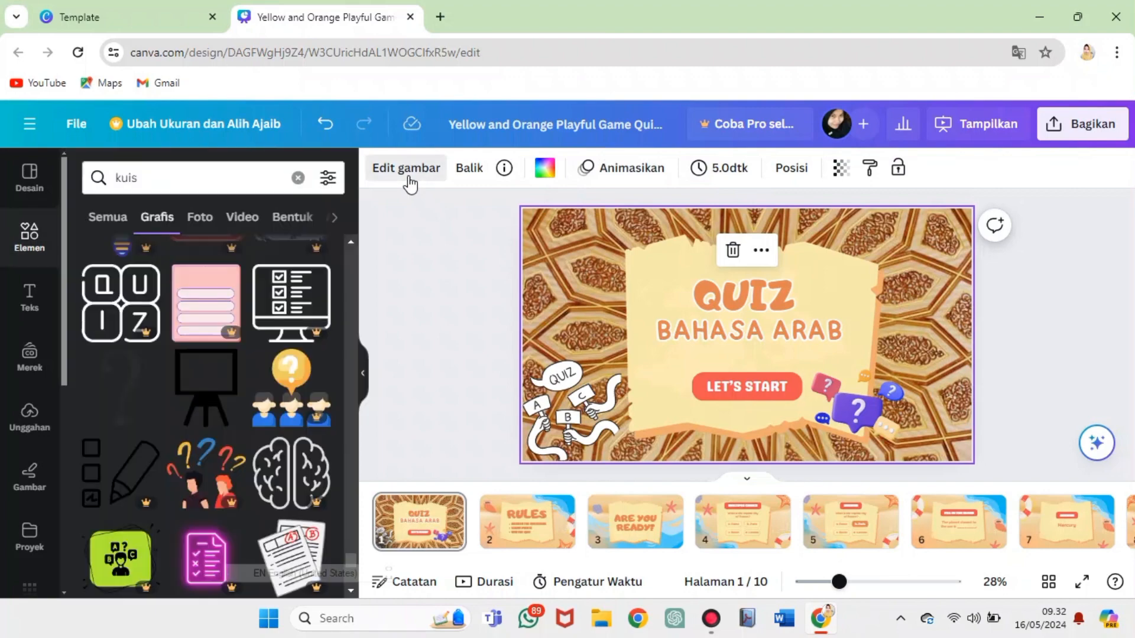
click(408, 177)
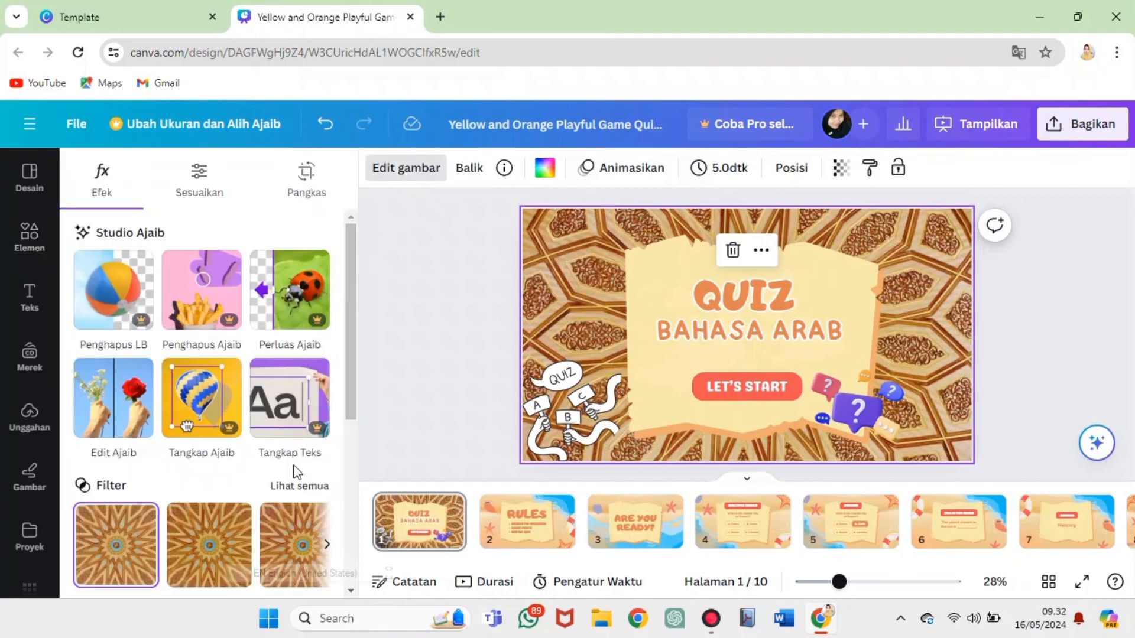
click(204, 536)
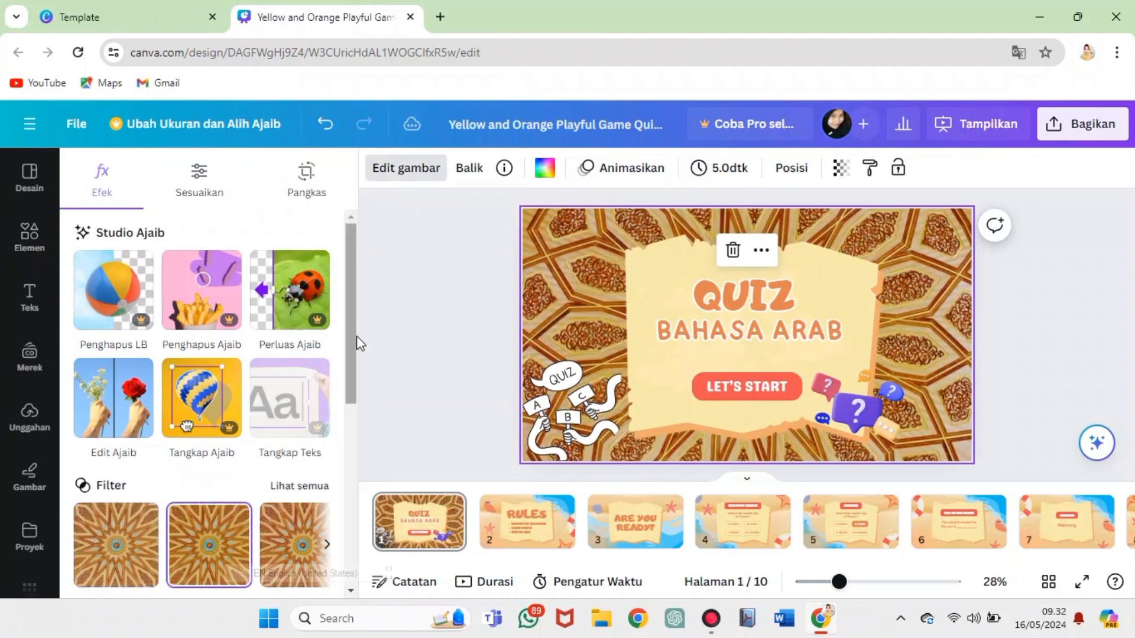
drag(355, 358, 355, 449)
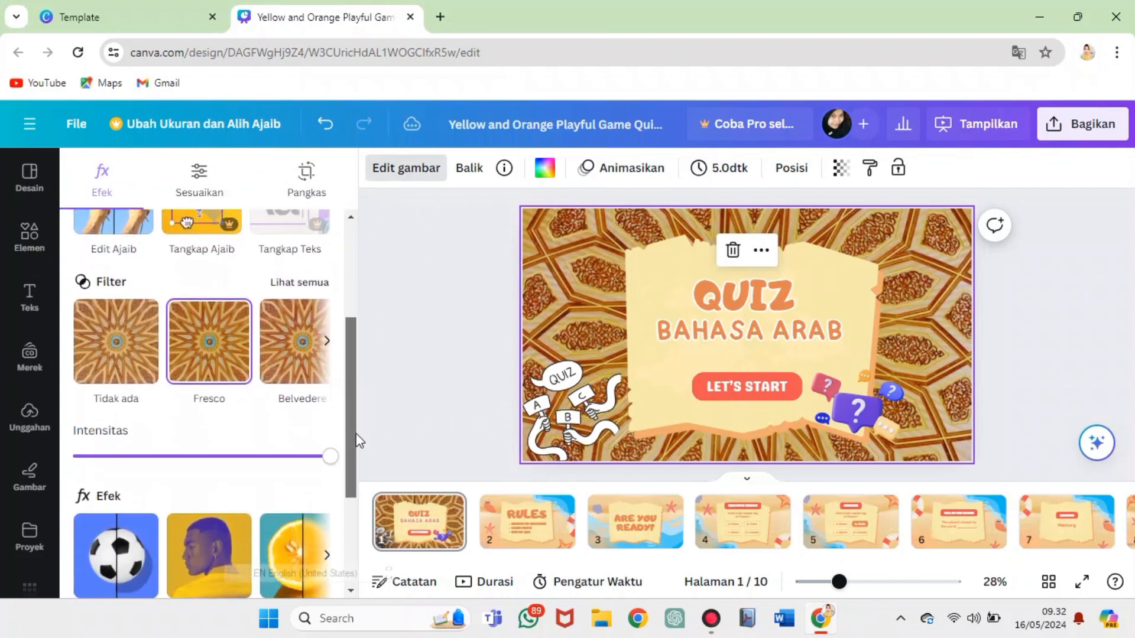
click(300, 280)
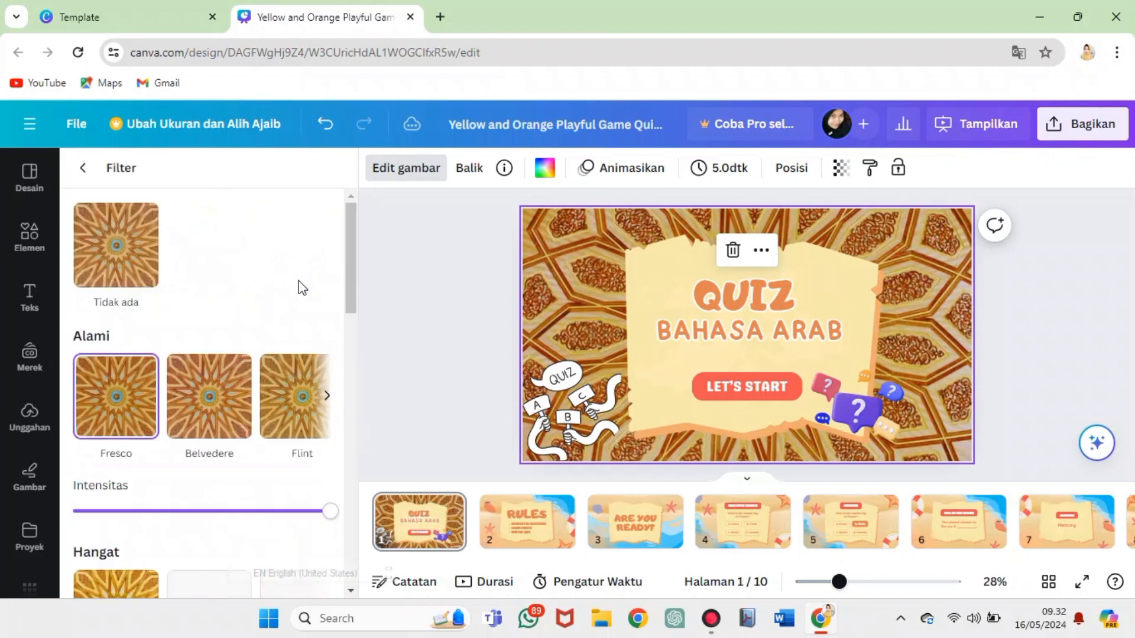
scroll(299, 396, right, 1)
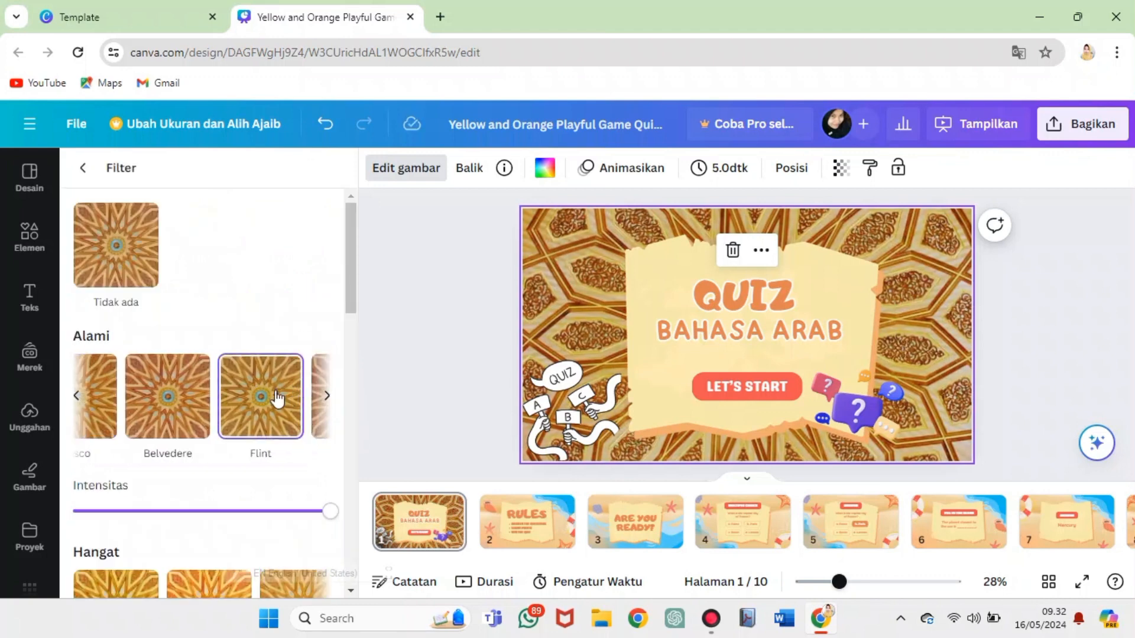
click(168, 410)
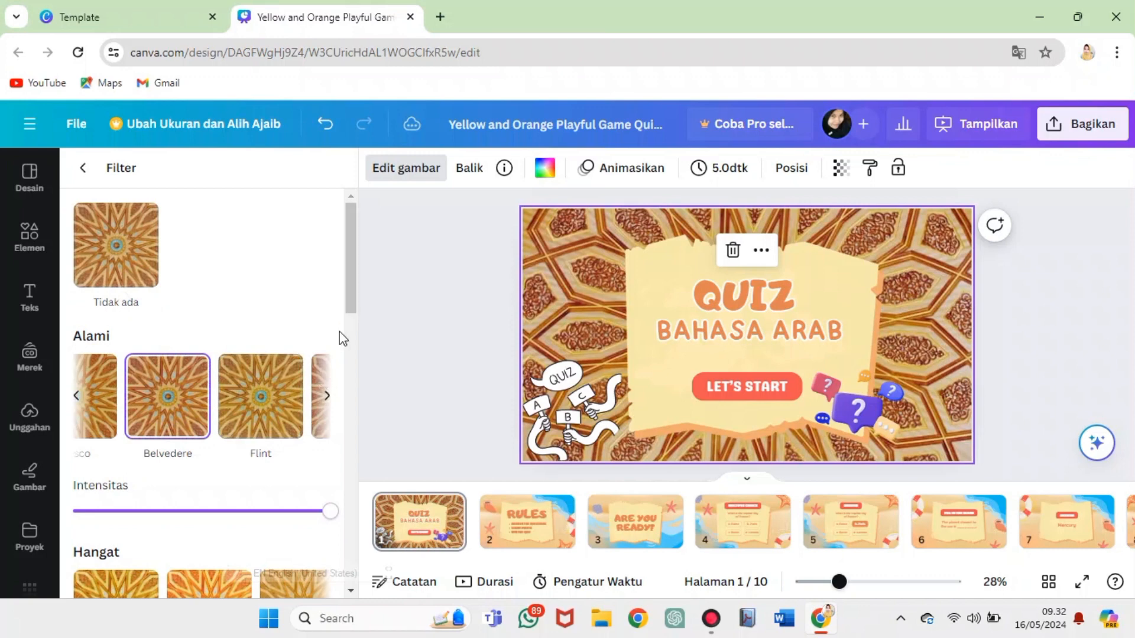
click(325, 408)
click(325, 407)
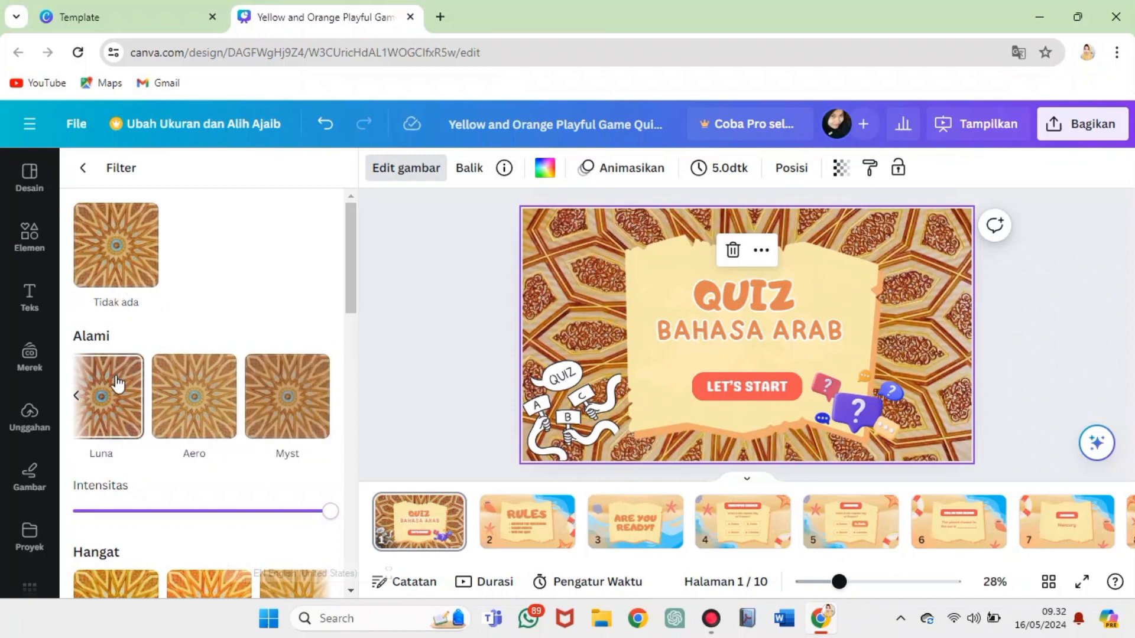
click(117, 399)
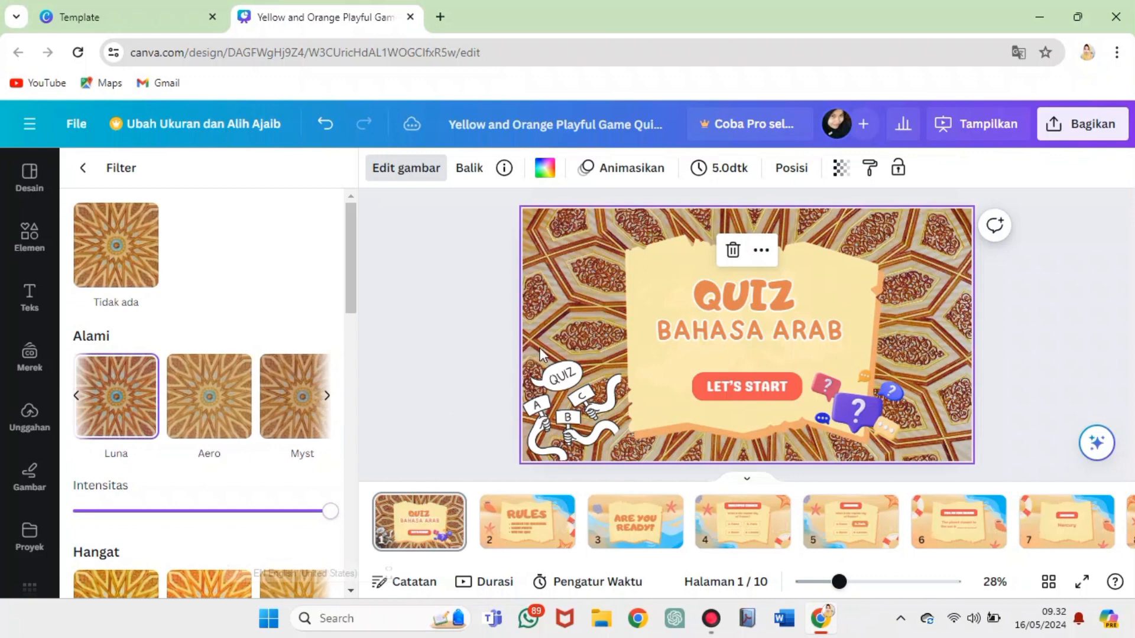
Copy the first slide's filtered background image and paste it as the background of the RULES slide
right_click(557, 290)
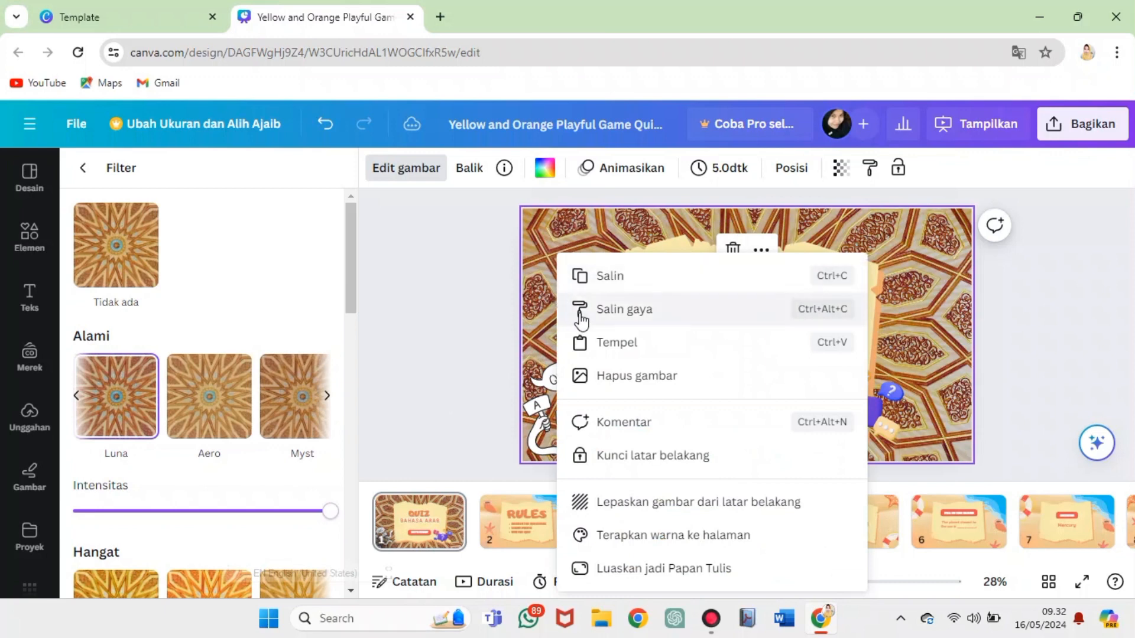
click(581, 277)
click(559, 548)
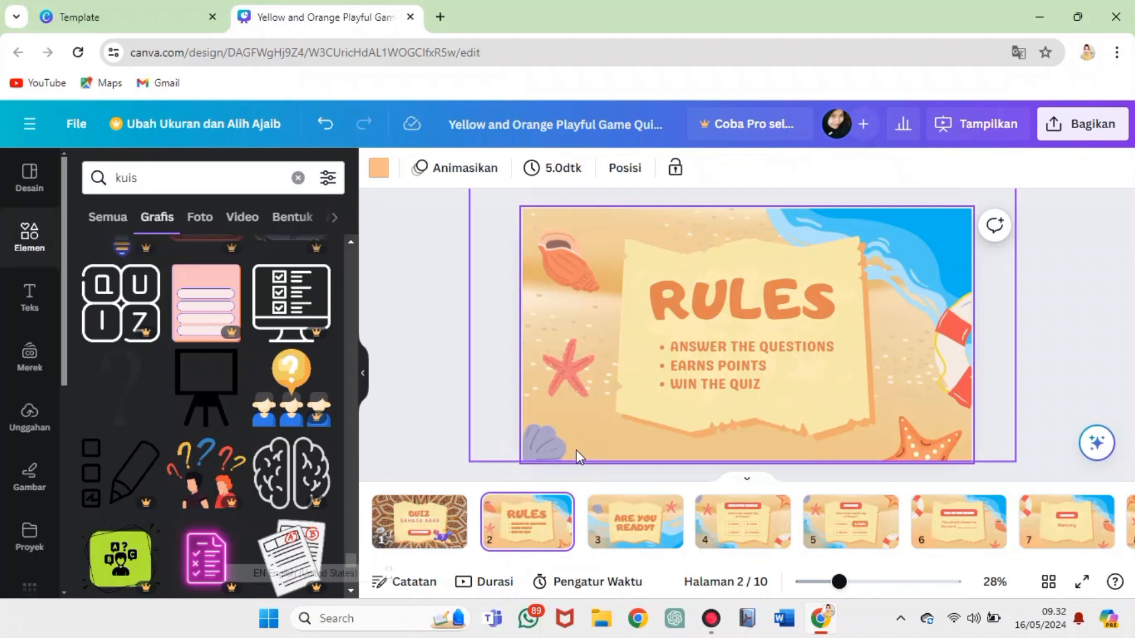
click(569, 448)
right_click(569, 448)
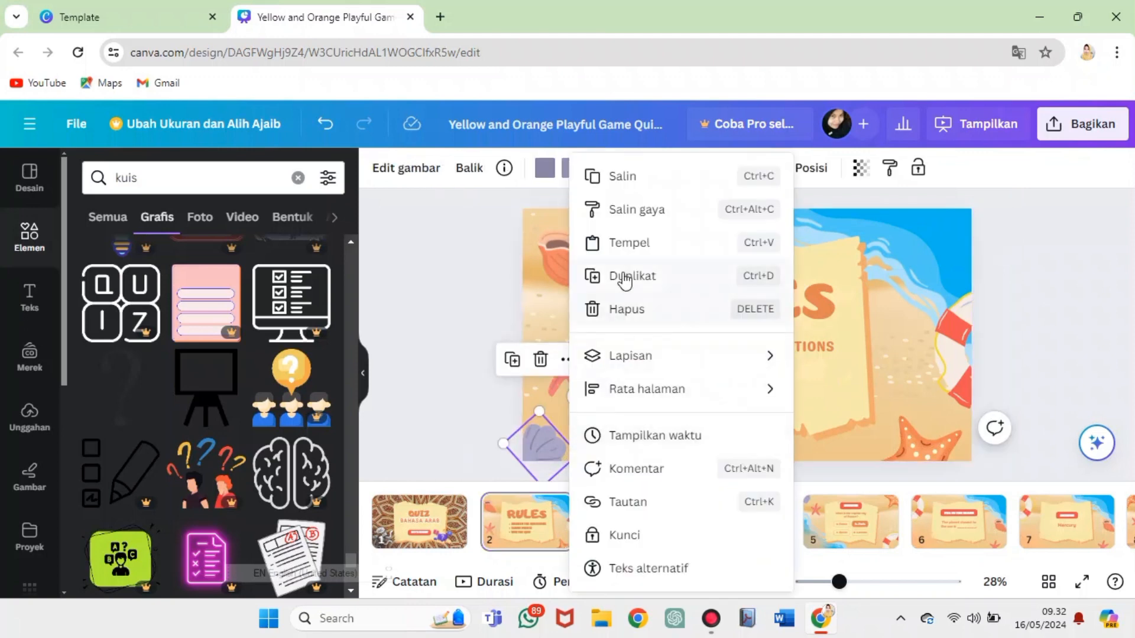
click(626, 253)
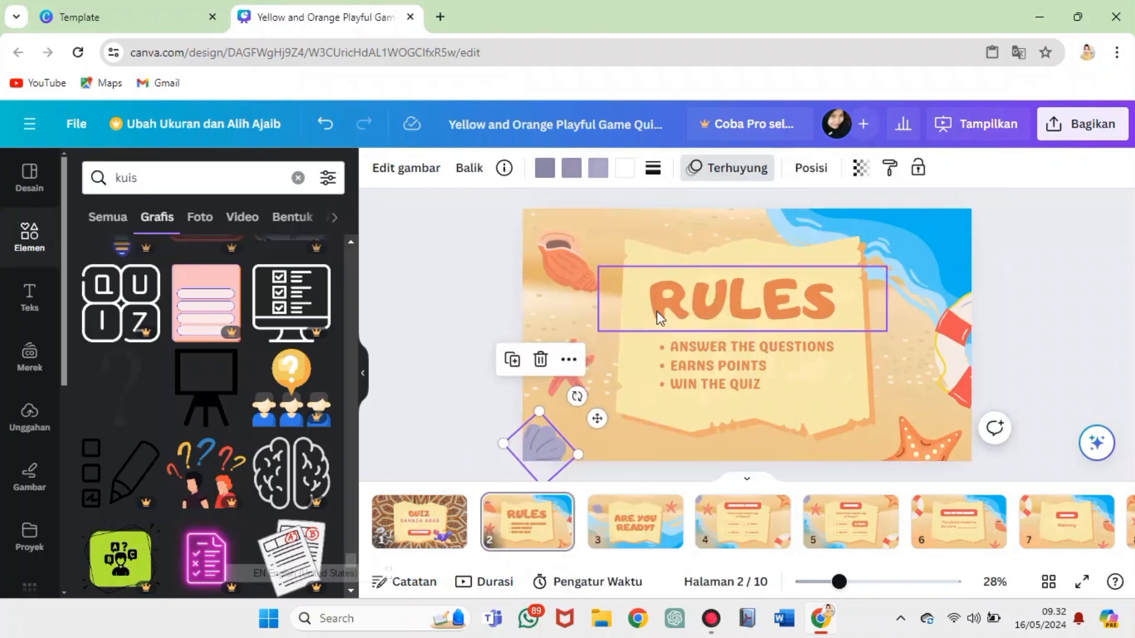
click(634, 444)
key(ctrl+v)
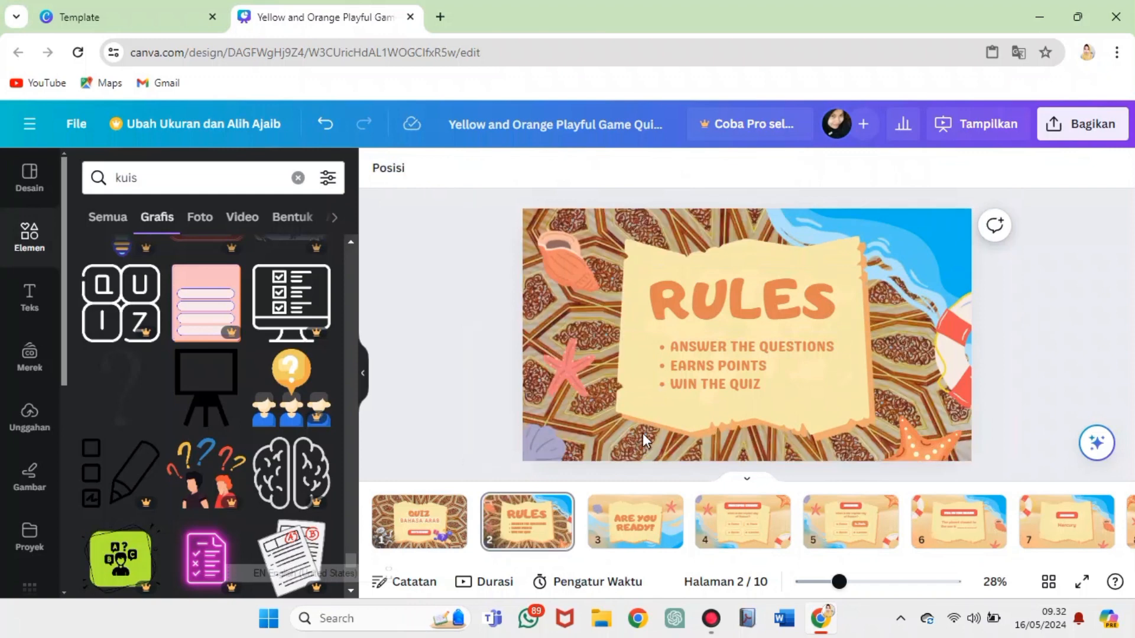
Delete the blue sea, the lifebuoy and the orange starfish from the right side of the RULES slide
click(931, 243)
key(Delete)
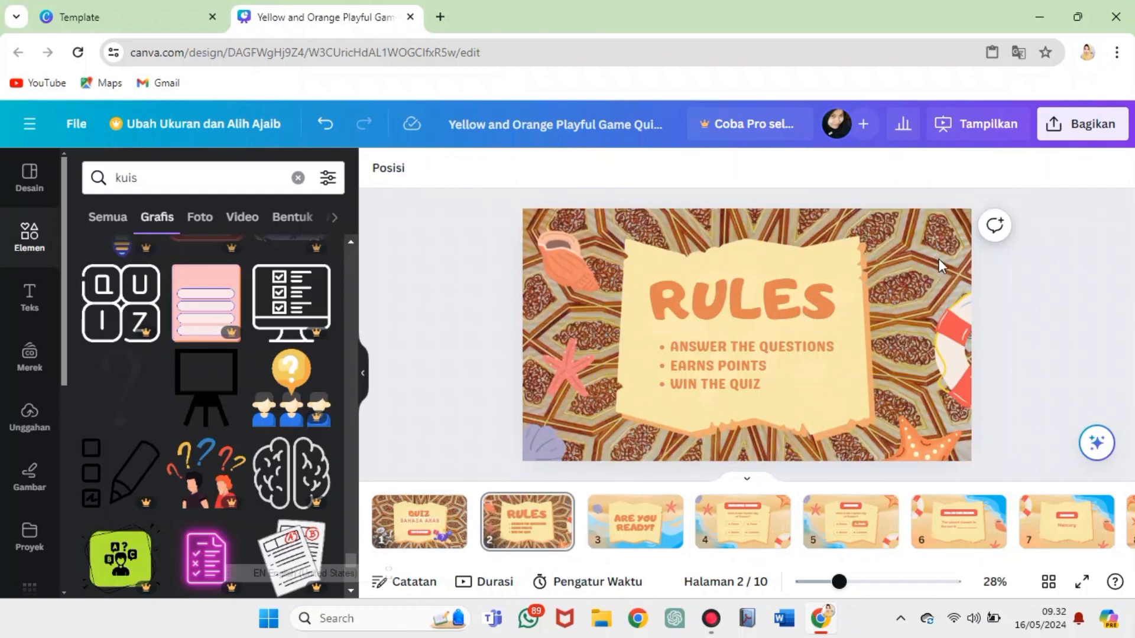
click(944, 319)
key(Delete)
click(914, 437)
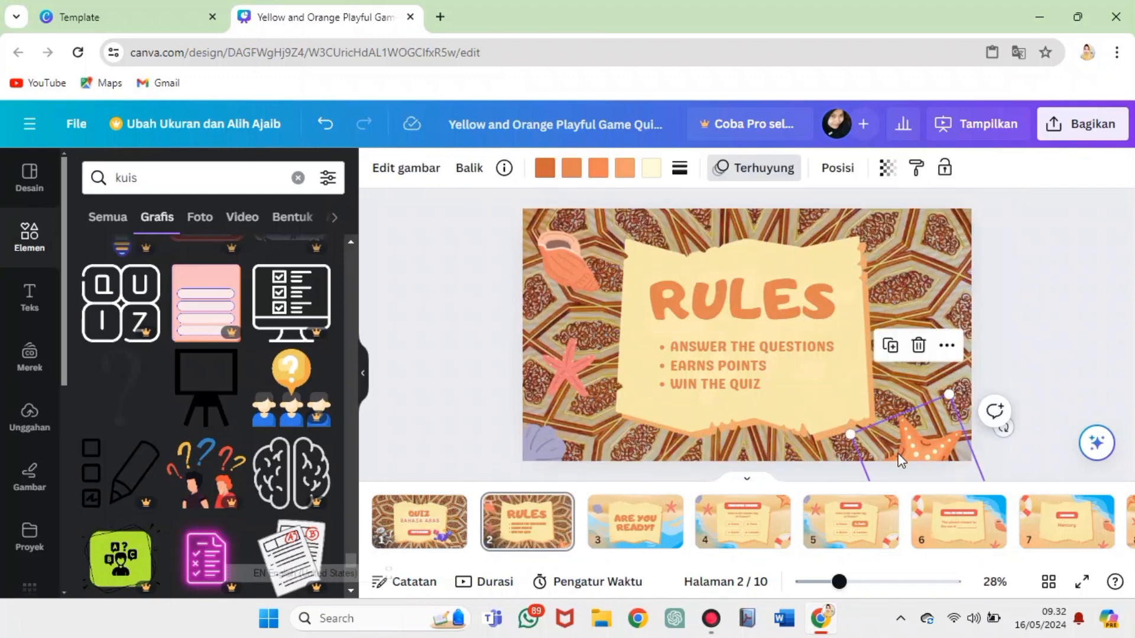
key(Delete)
Delete the purple seashell, the pink starfish and the conch shell from the left side of the RULES slide
click(541, 442)
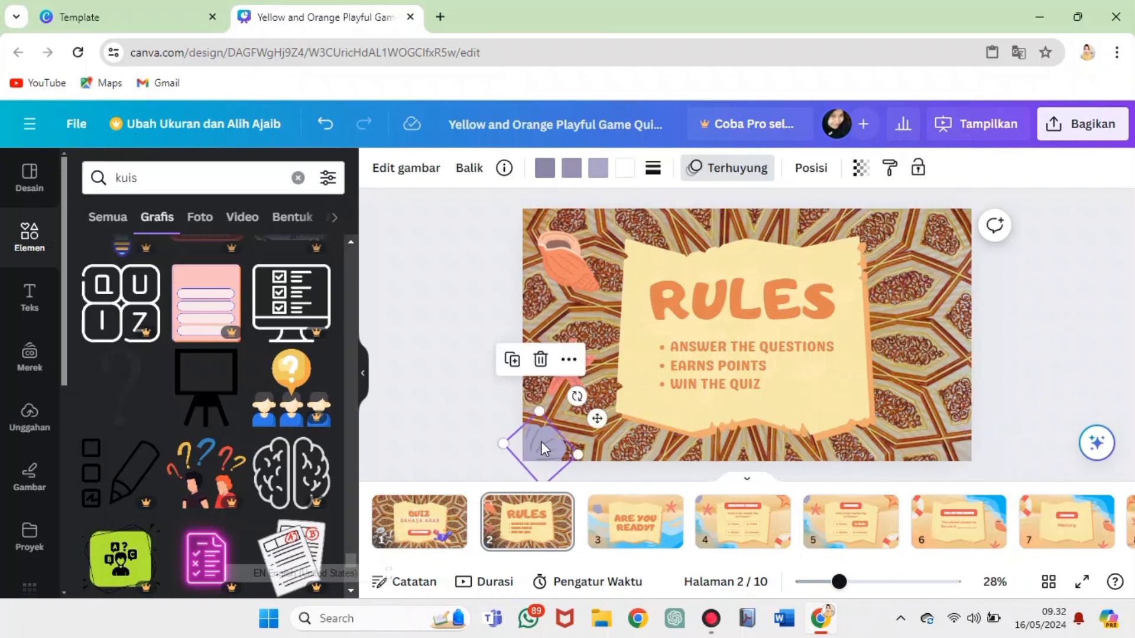
key(Delete)
click(558, 374)
key(Delete)
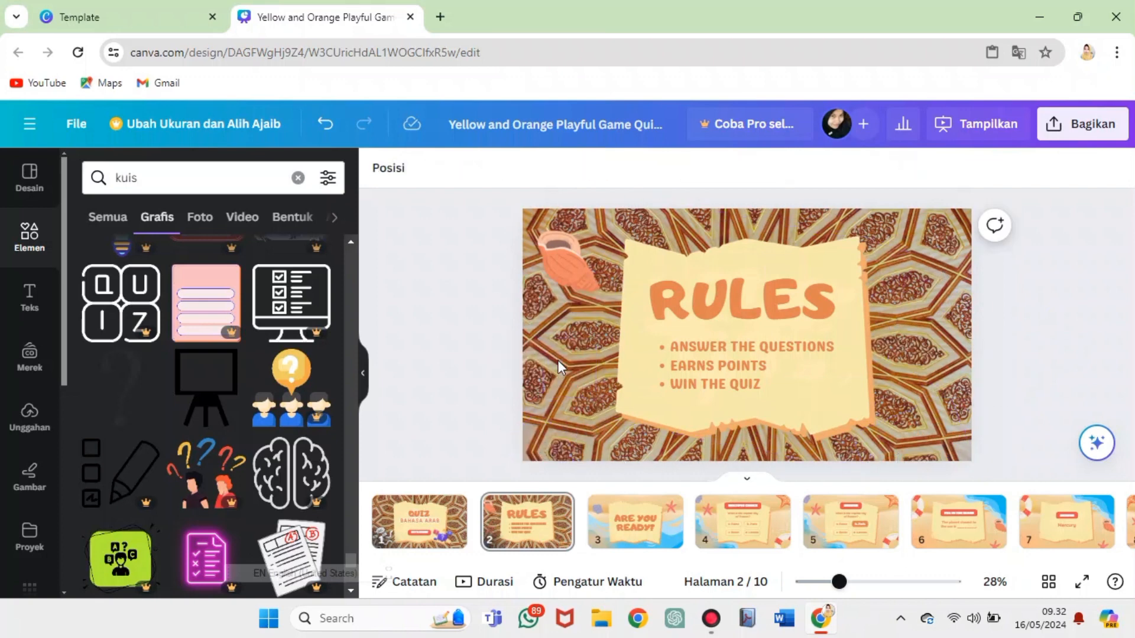
click(562, 270)
key(Delete)
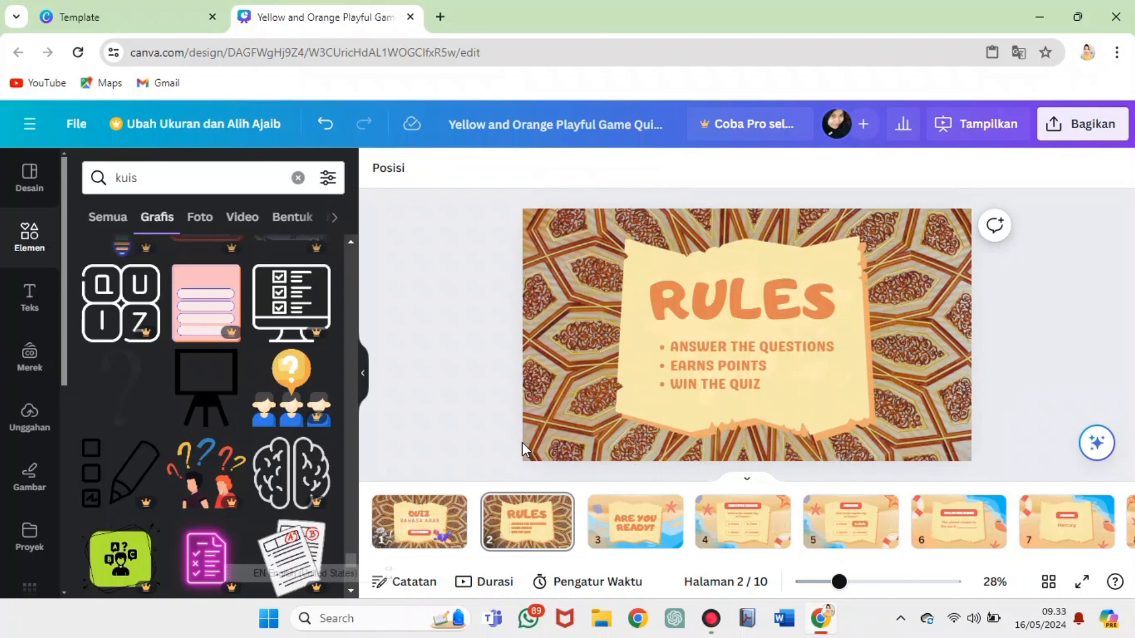
Replace the RULES heading on the second slide with "PETUNJUK"
double_click(720, 314)
text(P)
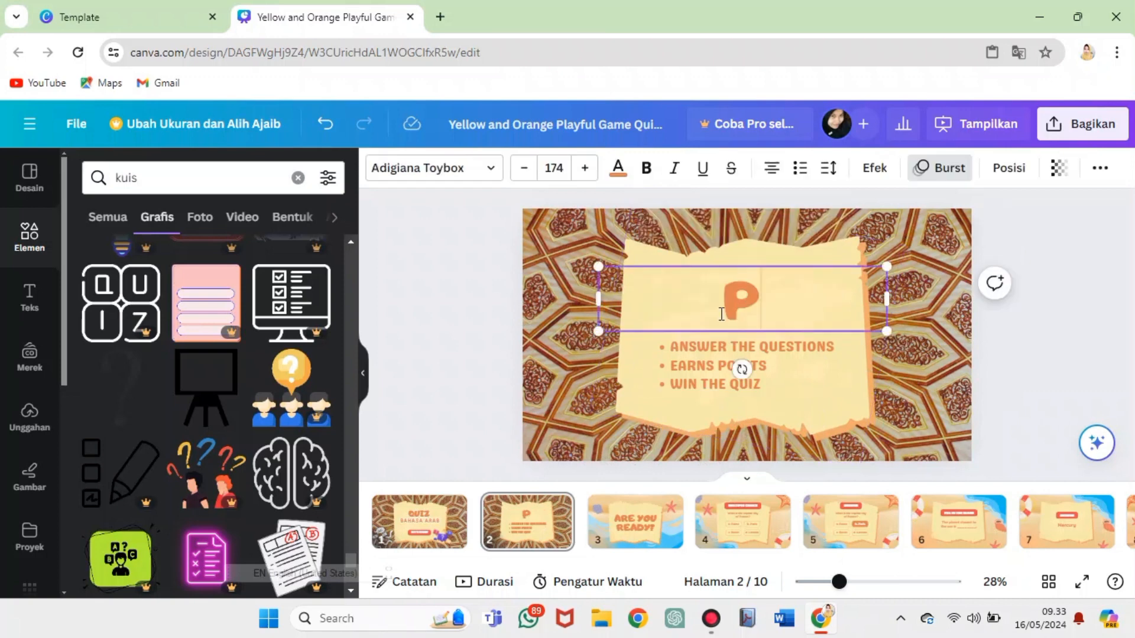
text(ETUNJUK)
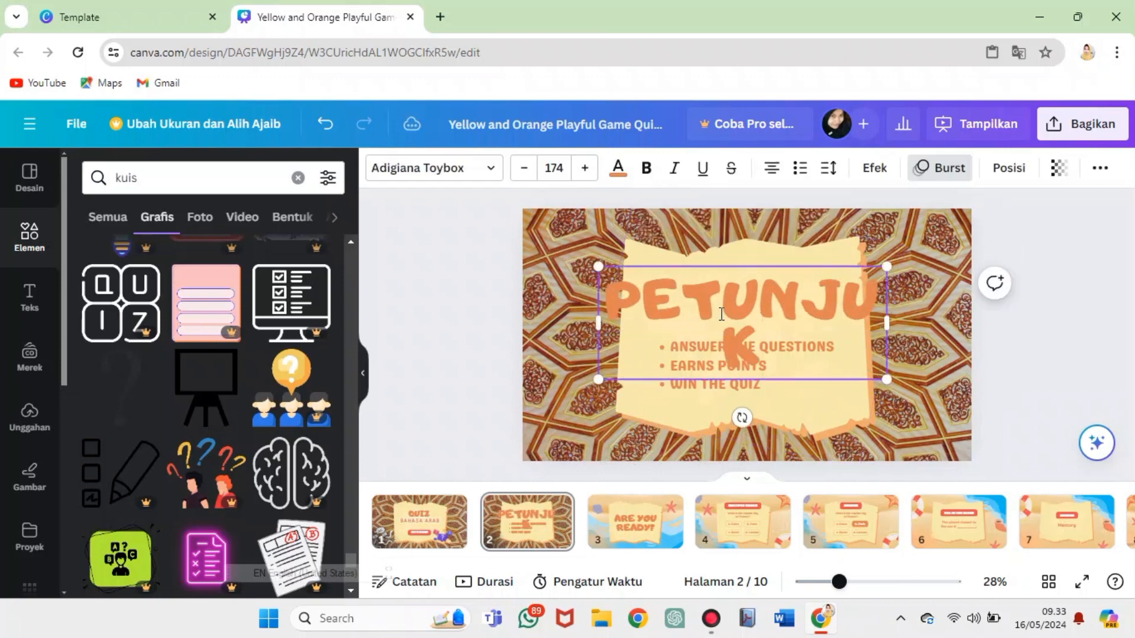
Reduce the PETUNJUK heading's font size to 107 so it fits on one line within the parchment
double_click(707, 292)
click(531, 175)
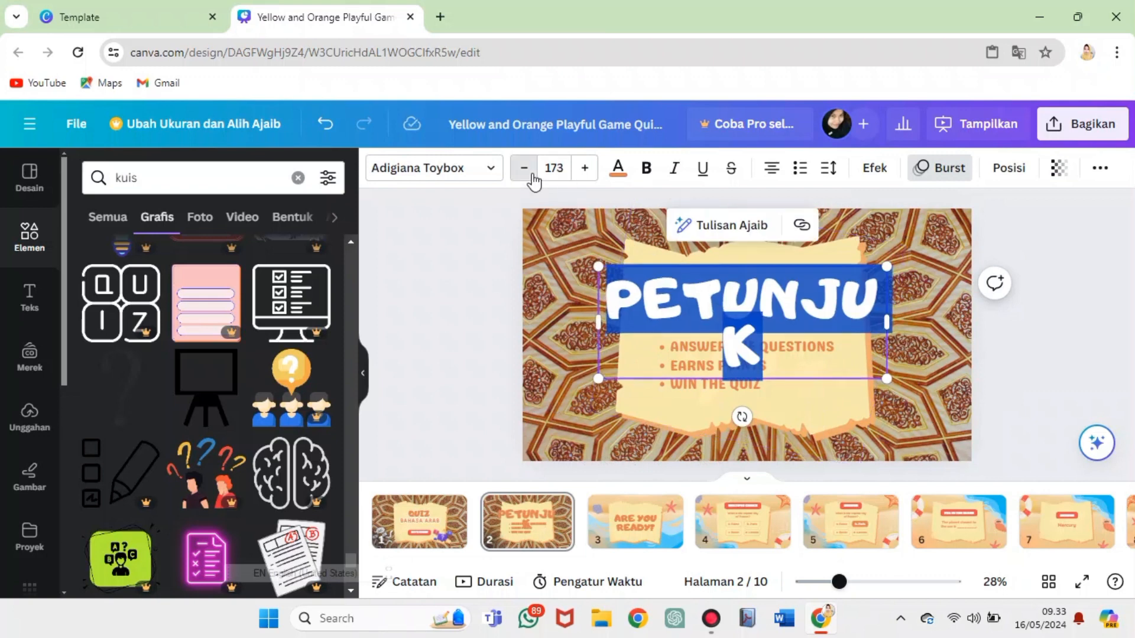
click(531, 175)
click(532, 175)
click(532, 175)
click(531, 175)
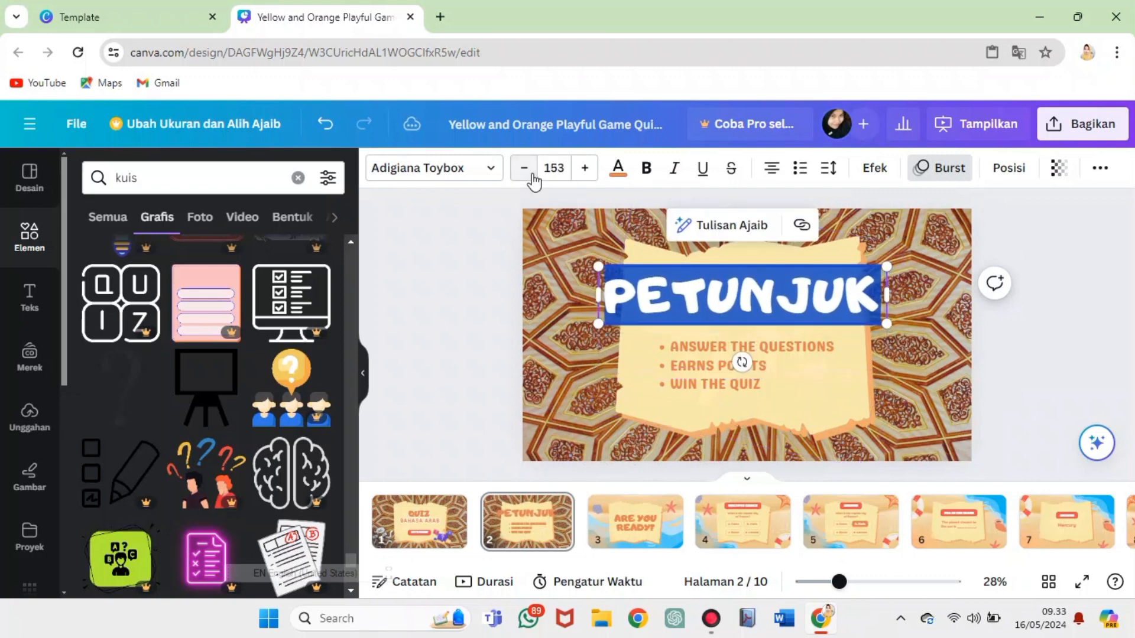
click(532, 175)
click(531, 175)
drag(533, 177, 533, 176)
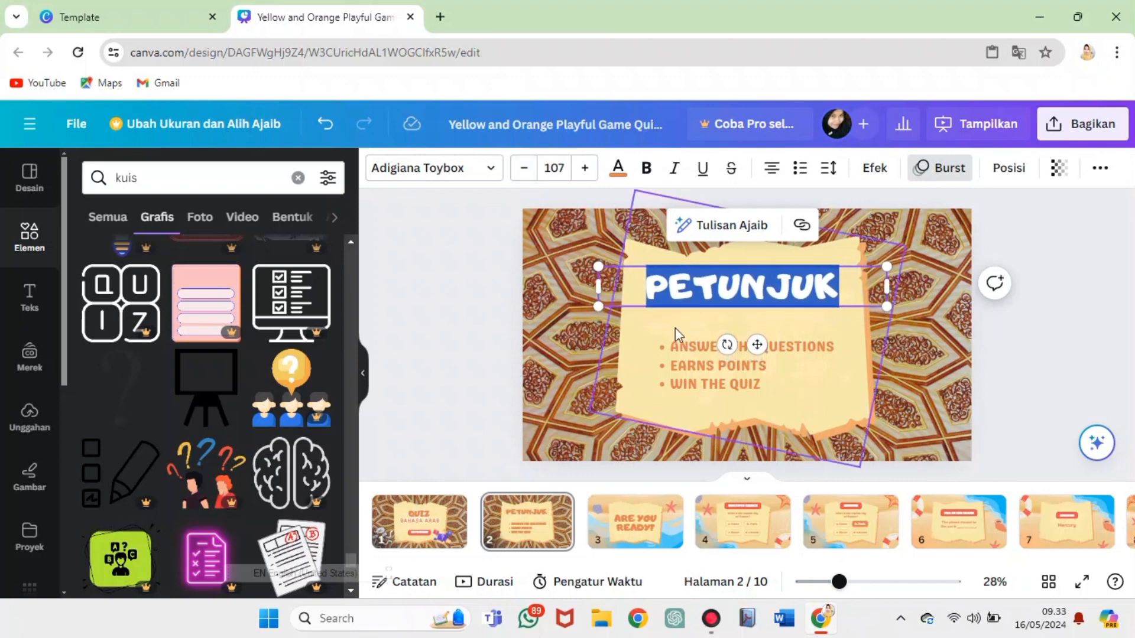
Replace the three bulleted rules with "AYO JAWAB PERTANYAAN BERIKUT DENGAN TEPAT DAN MENANGKAN QUIZ INI !" as plain unbulleted text
click(695, 385)
click(695, 384)
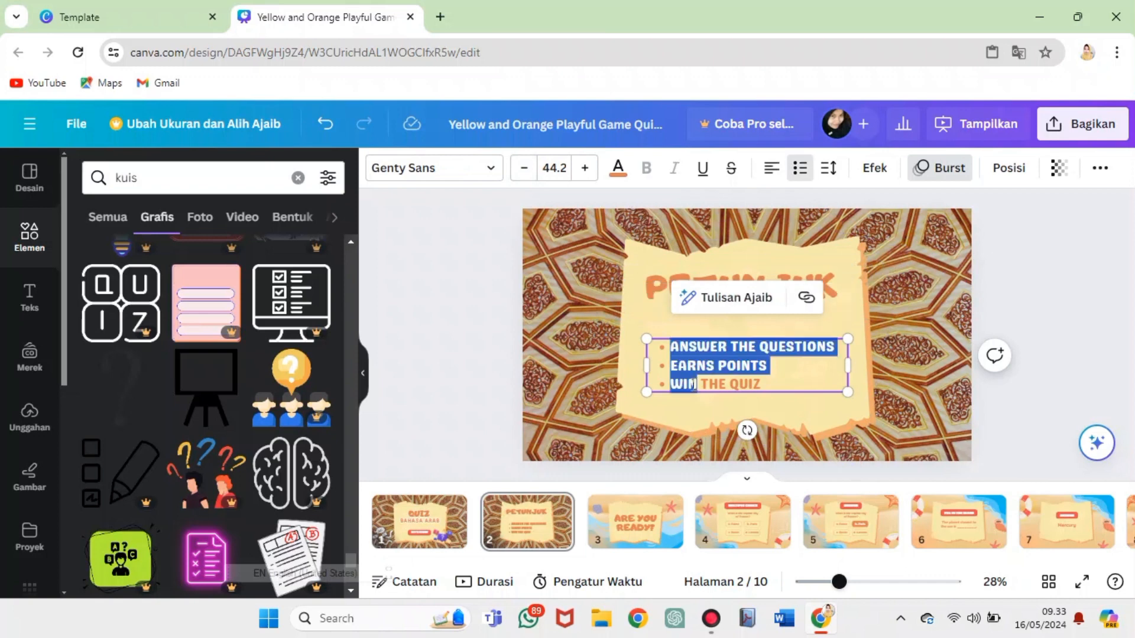
click(684, 382)
key(ctrl+a)
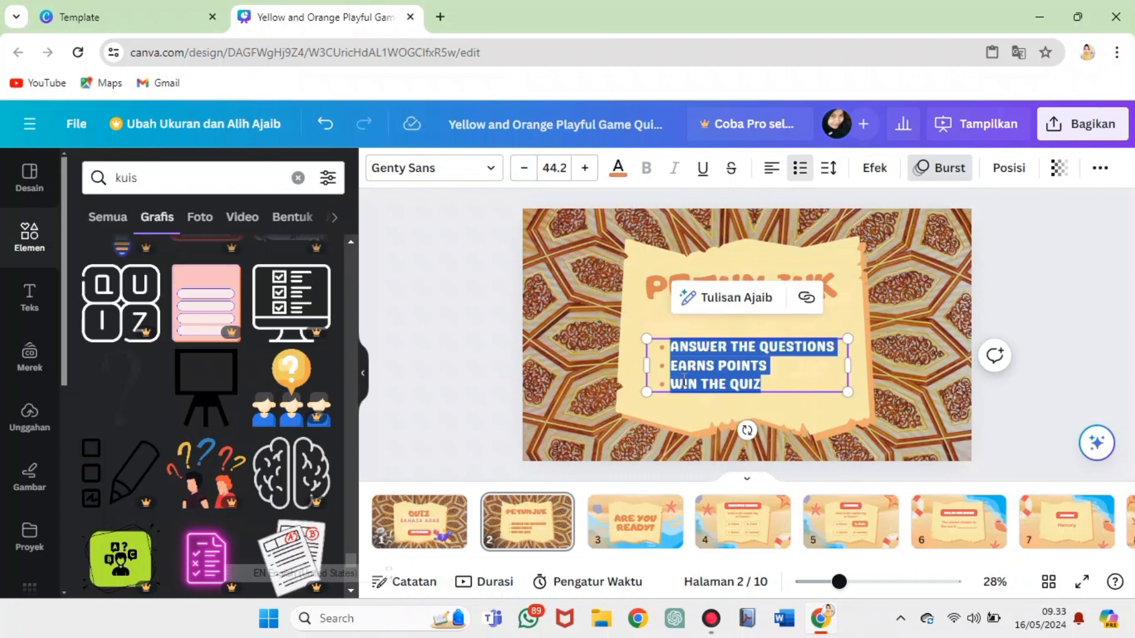
key(BackSpace)
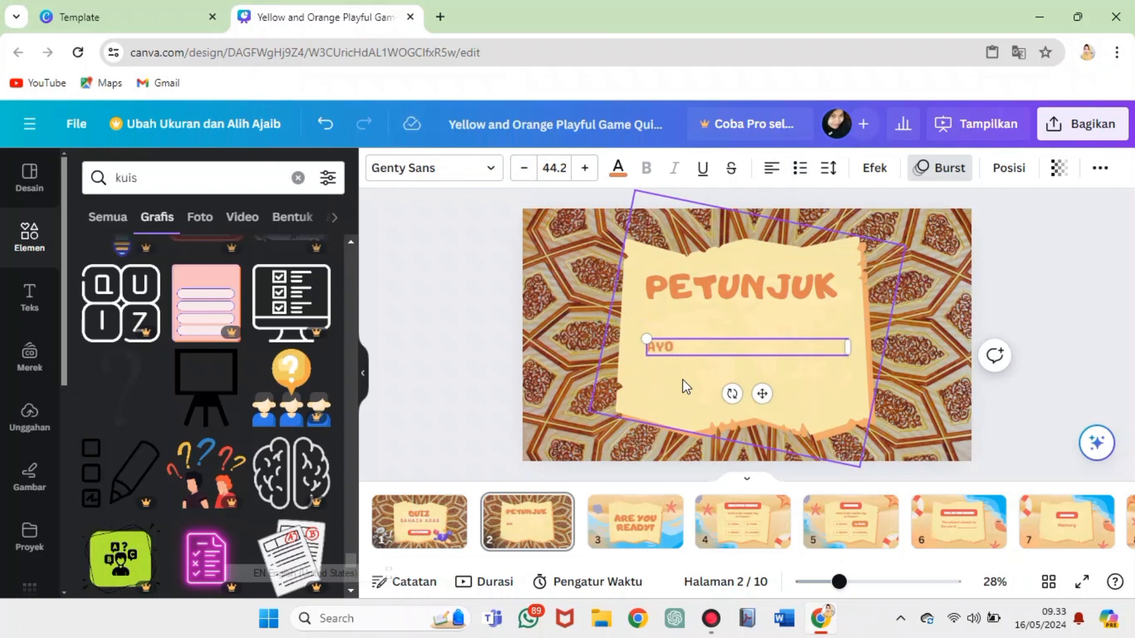
text(AYO JAWAB PERTANYAAN BERIKUT DENGAN TEPAT DAN MENANGKAN QUIZ INI !)
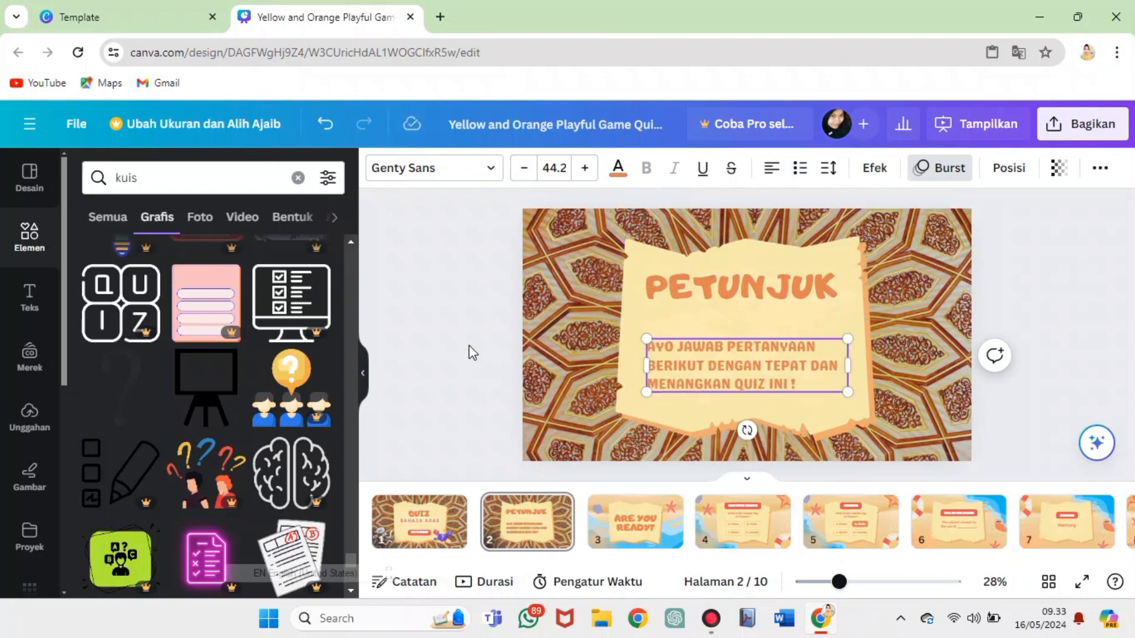
Format the instruction paragraph in centred Happy Font TH and move it slightly up toward the PETUNJUK heading
click(400, 176)
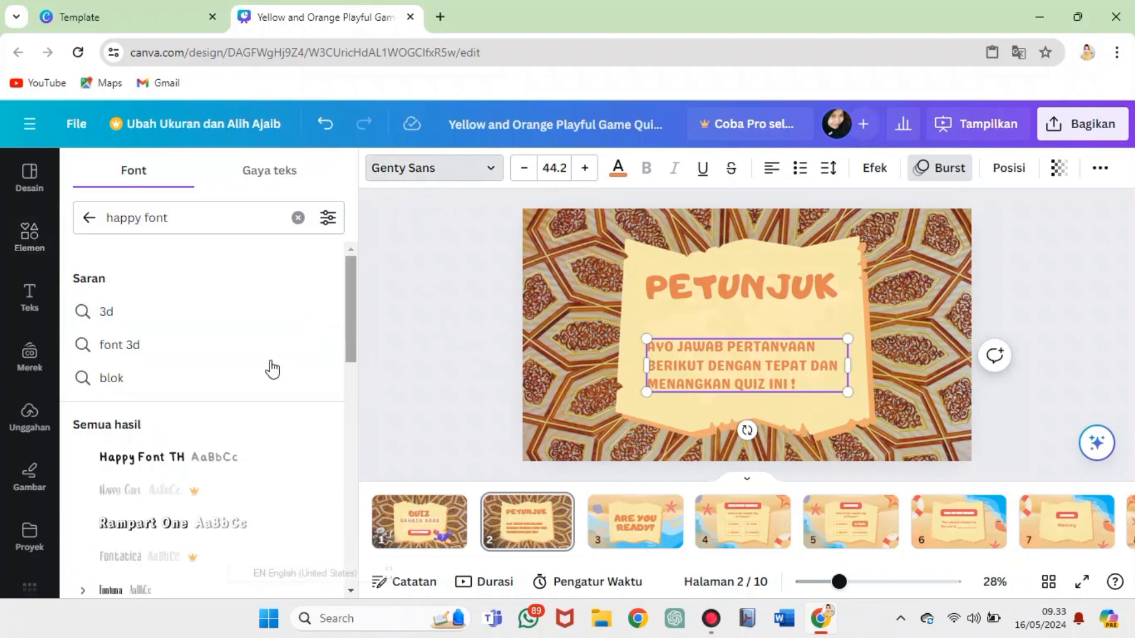
click(164, 458)
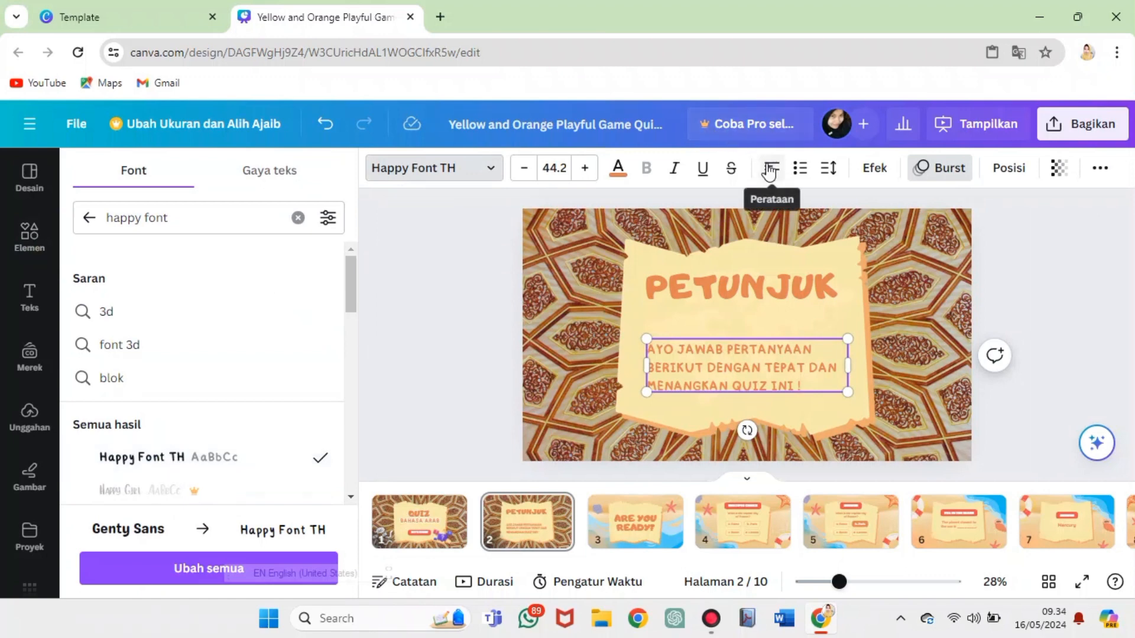
click(770, 170)
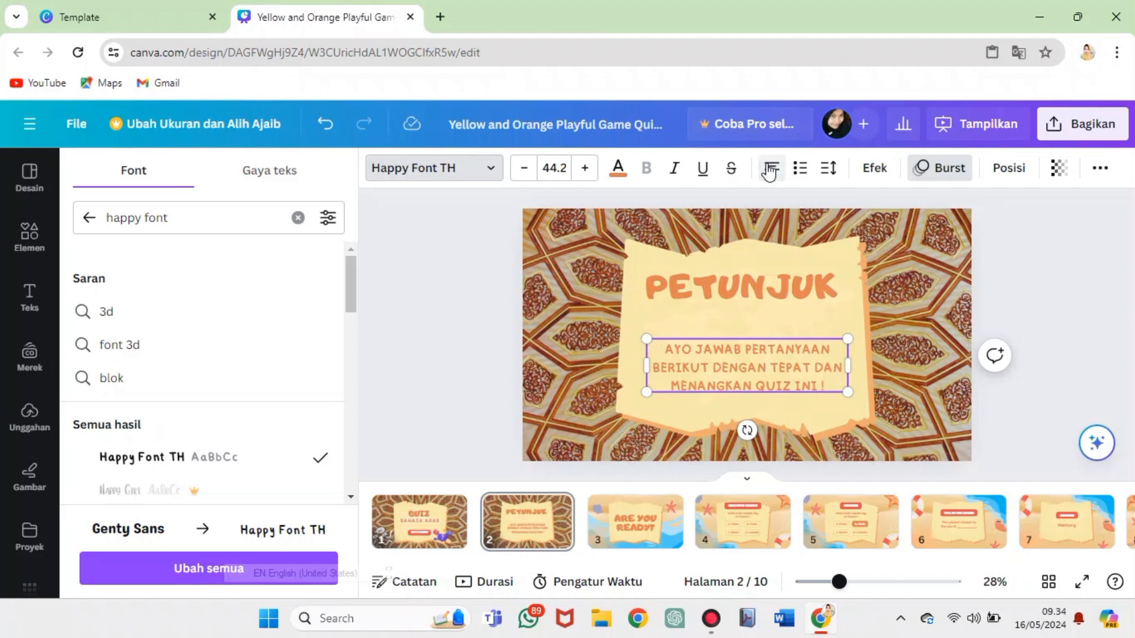
click(769, 172)
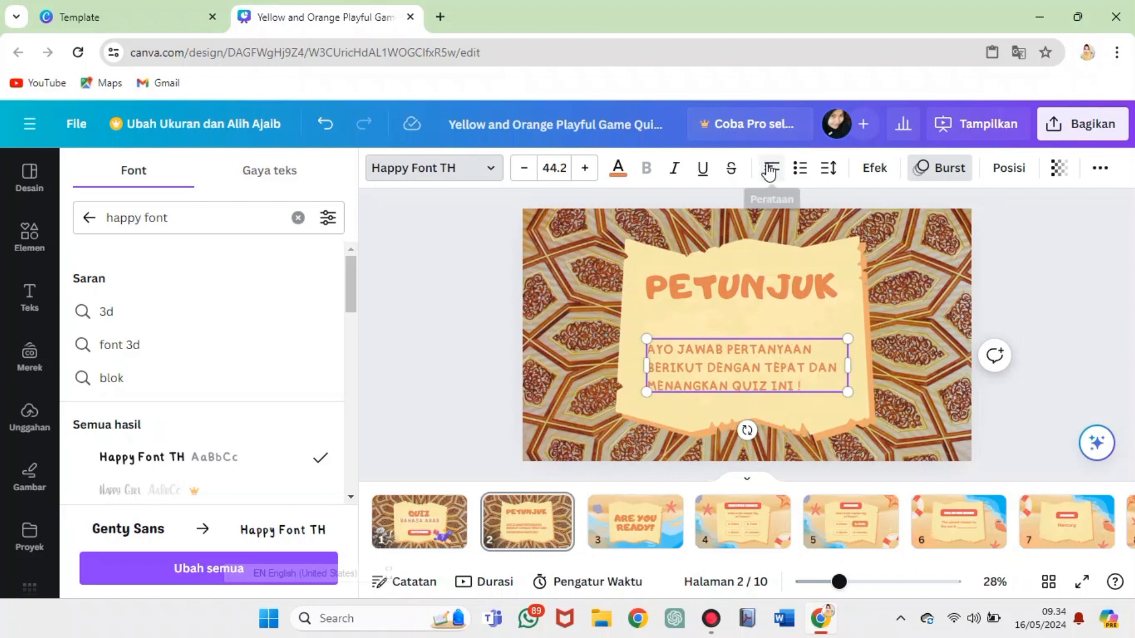
click(770, 171)
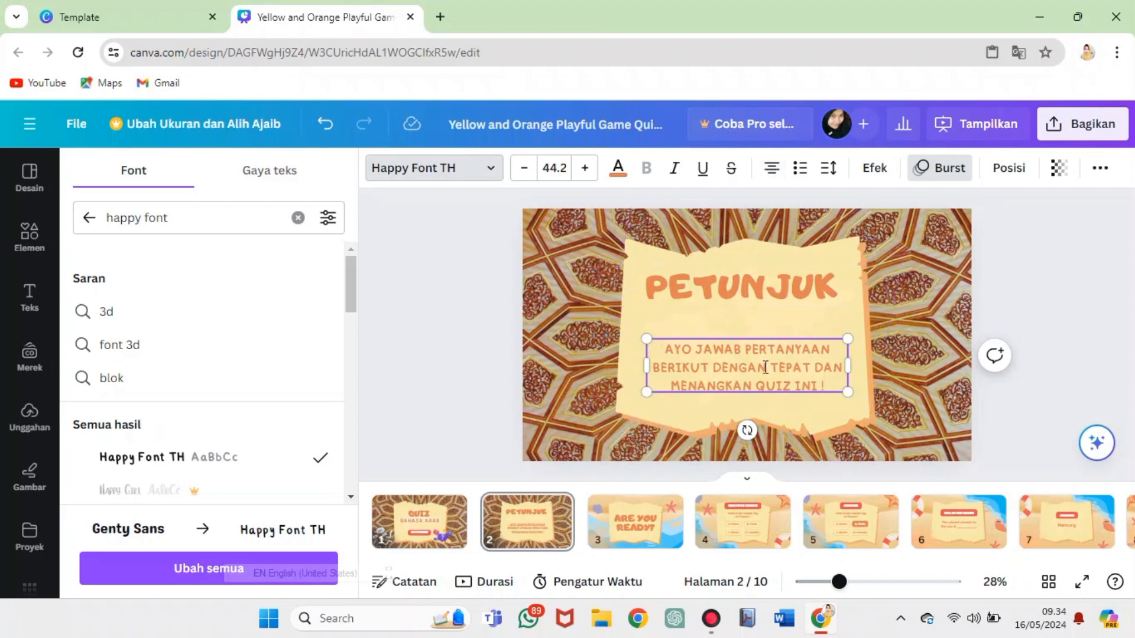
click(907, 344)
drag(745, 357, 744, 348)
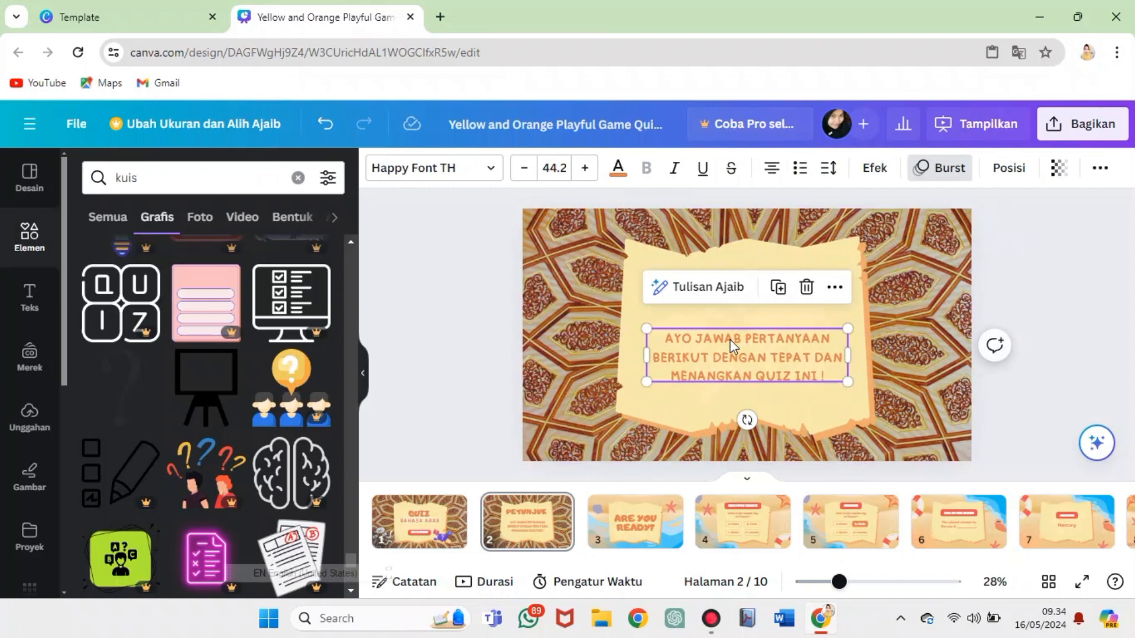
Search the graphics for "next" and add the orange oval NEXT badge with black lettering to the PETUNJUK slide
click(229, 185)
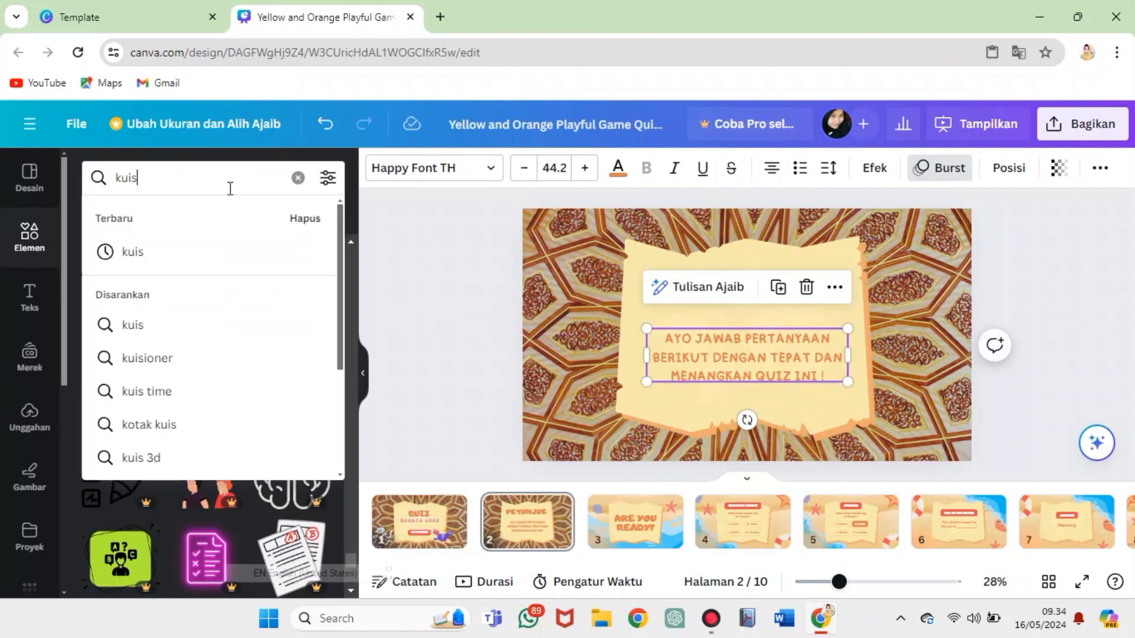
text(next)
key(Return)
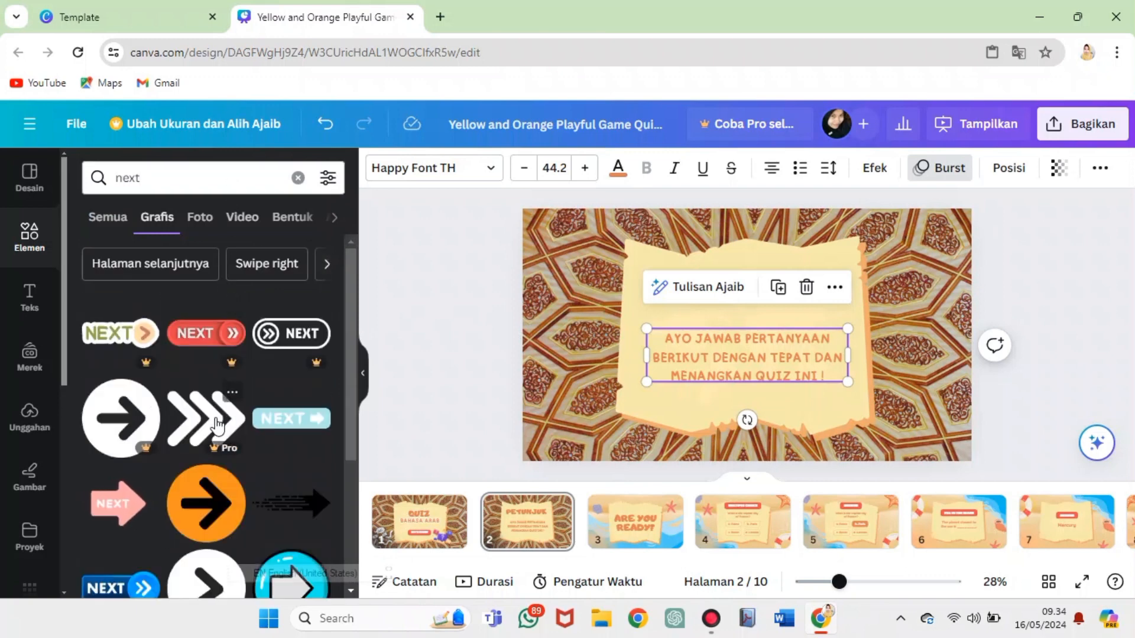
drag(347, 286, 349, 409)
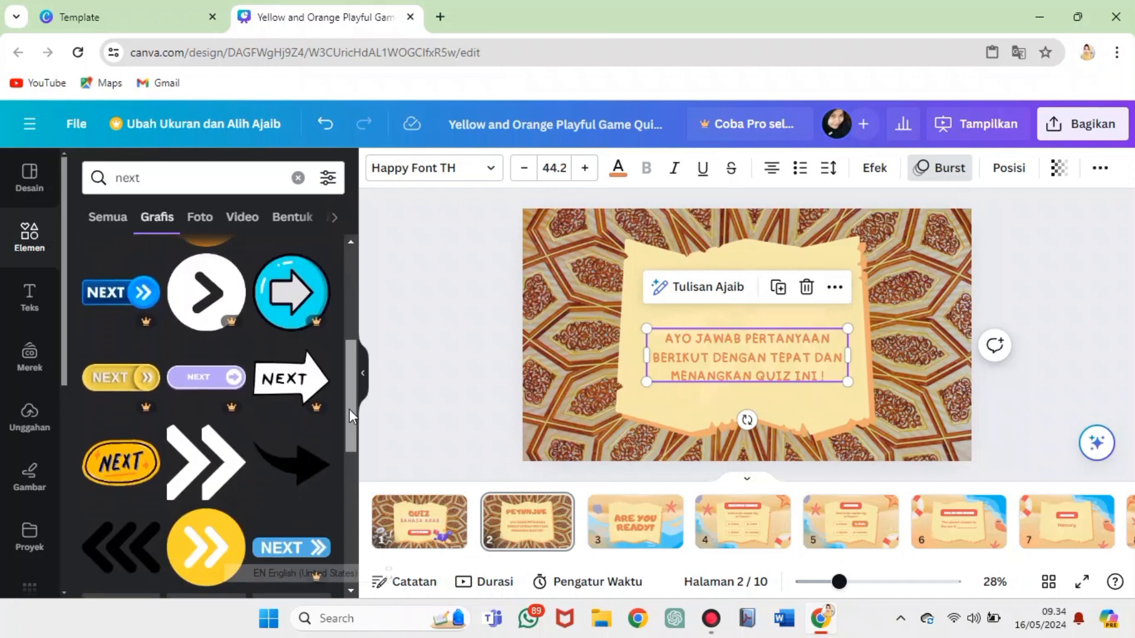
click(133, 479)
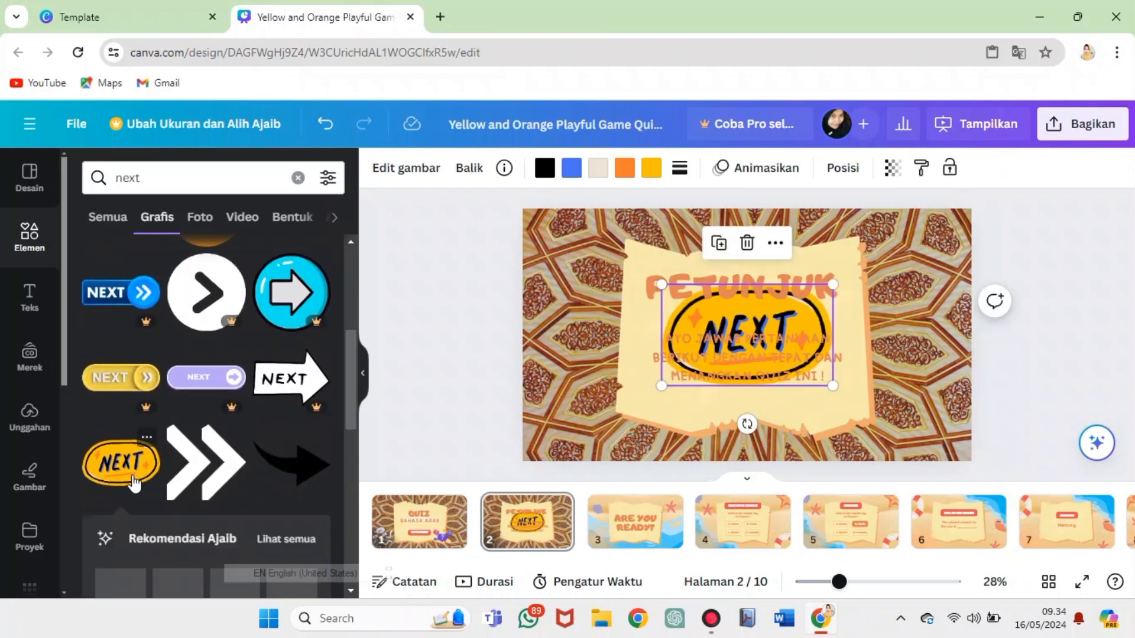
Shrink the NEXT badge and centre it below the instruction text at the parchment's lower edge
drag(832, 288, 742, 337)
drag(716, 423, 760, 489)
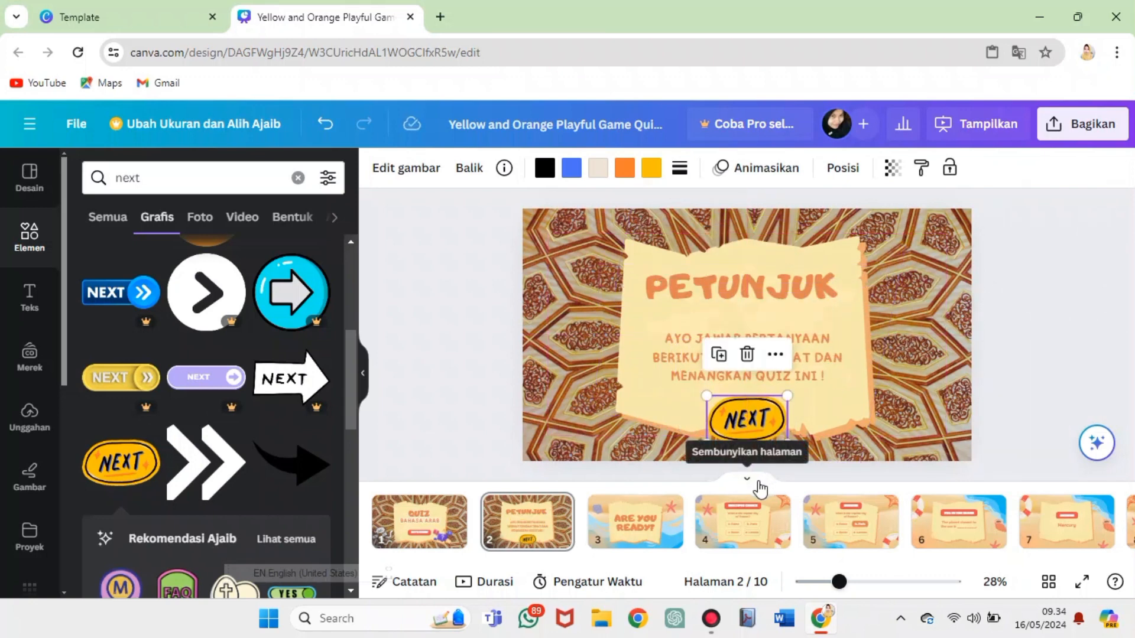
click(582, 426)
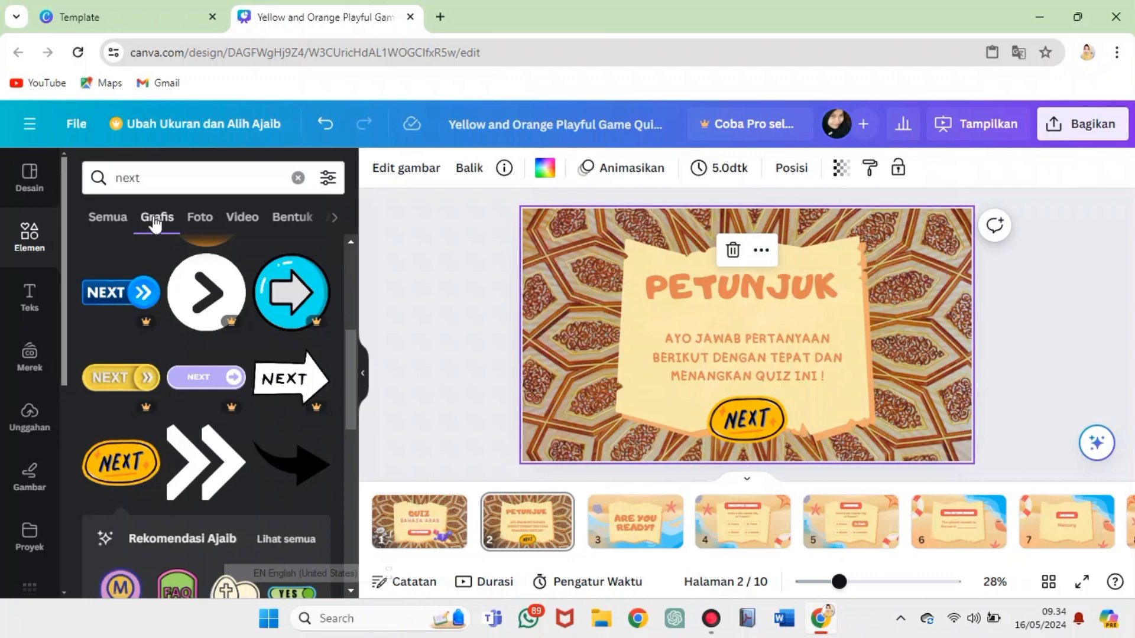
Search the graphics for "rule" and add the open book held by two yellow hands to the PETUNJUK slide
click(158, 184)
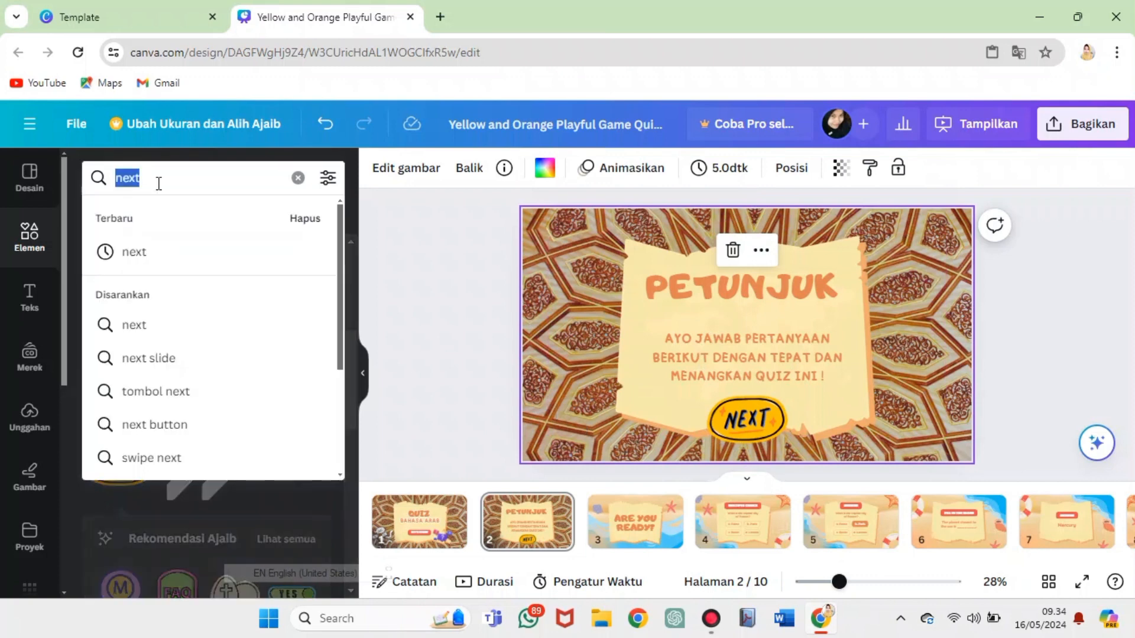
key(BackSpace)
text(rule)
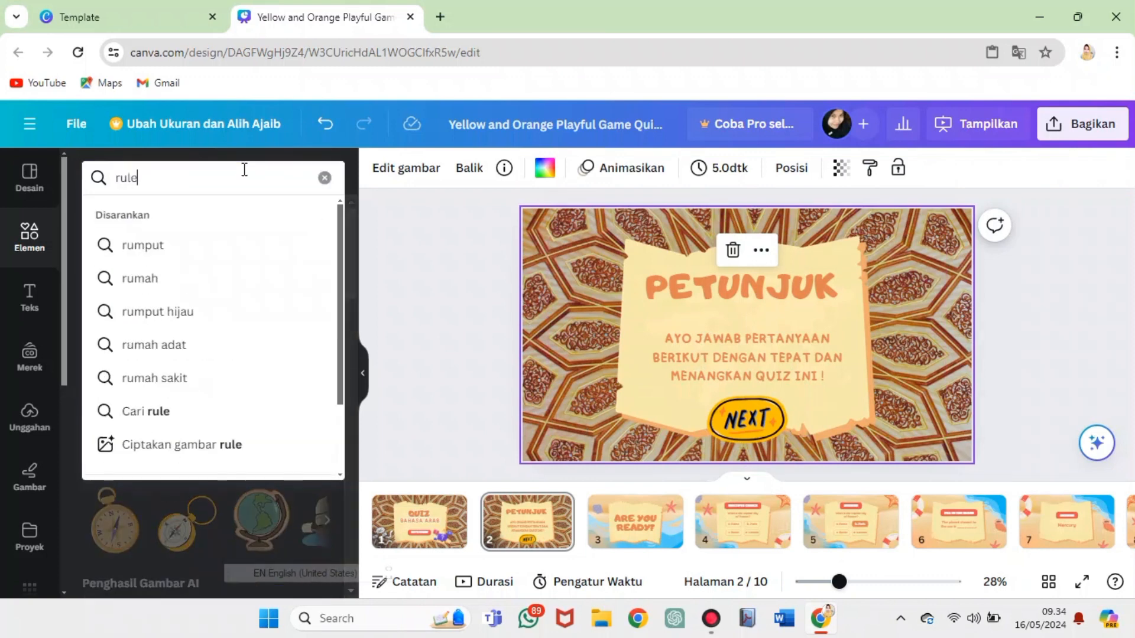
key(Return)
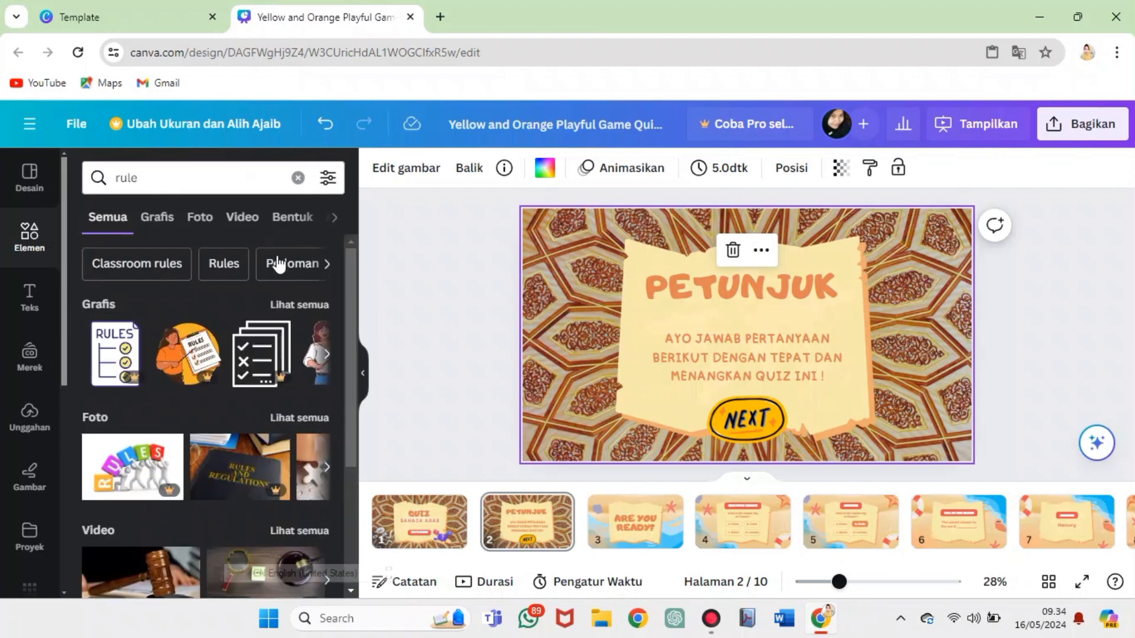
click(156, 220)
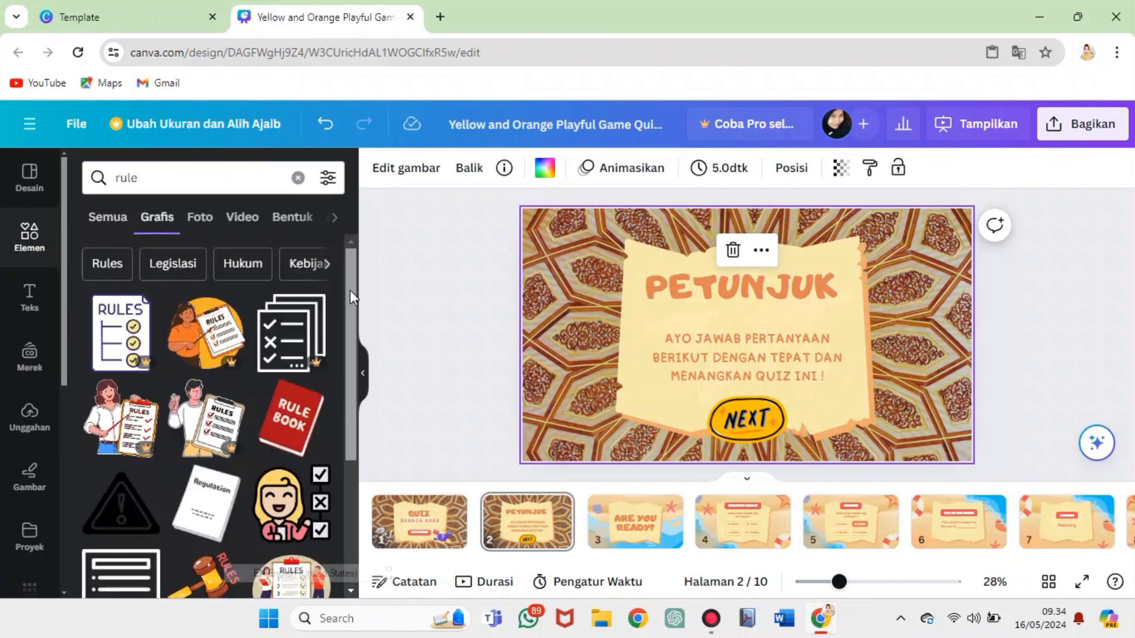
drag(350, 290, 352, 353)
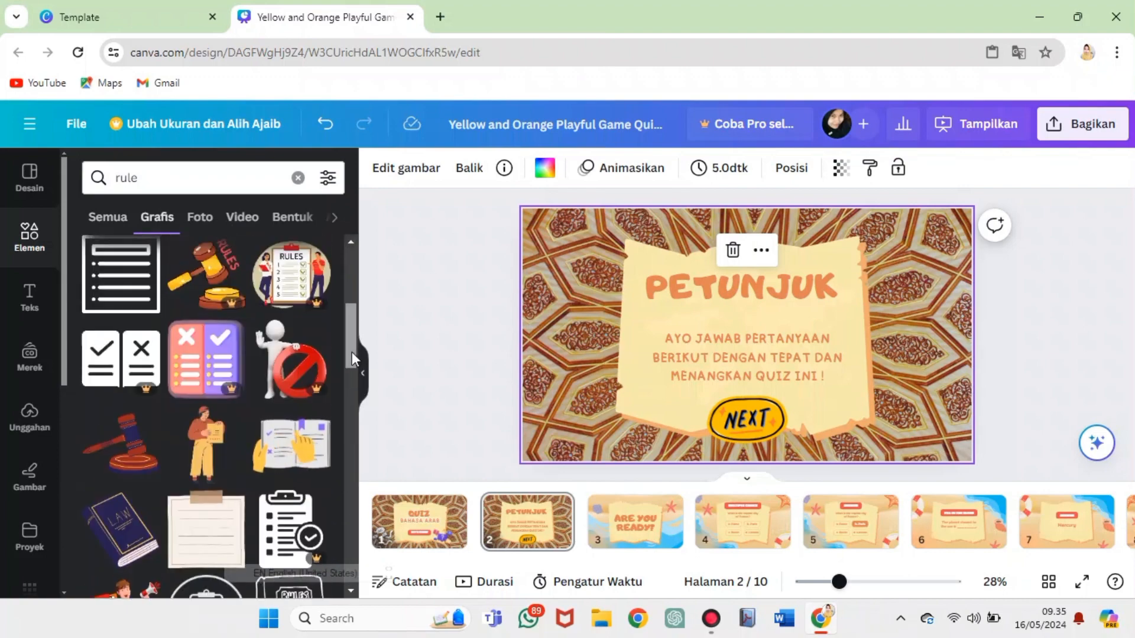
click(292, 445)
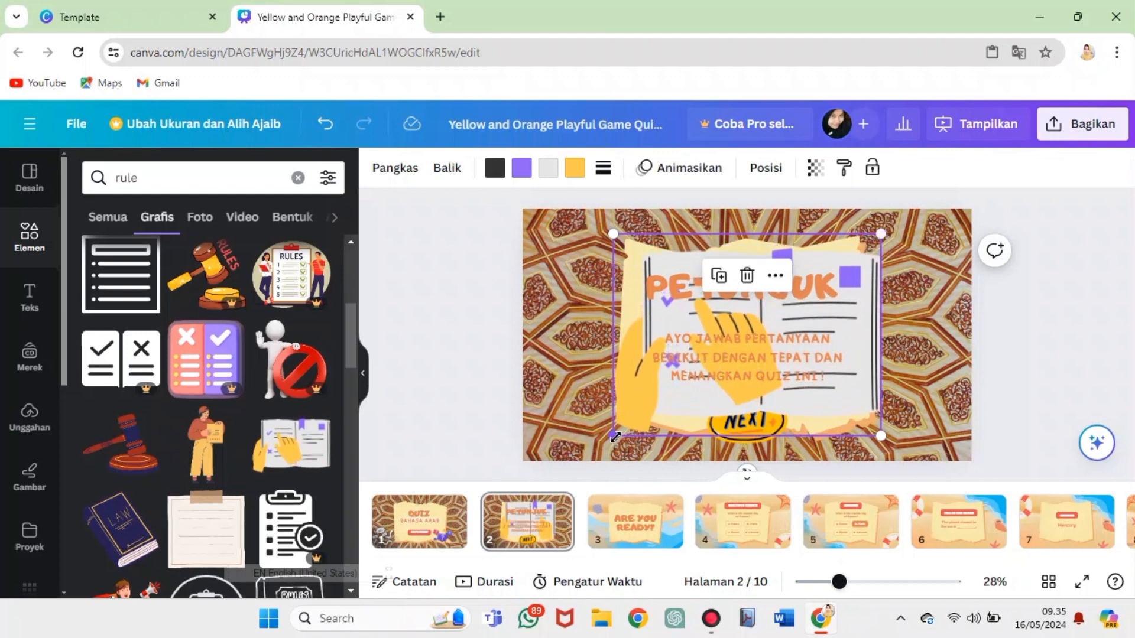
Shrink the open-book graphic, place it over the parchment's lower-right corner and tilt it slightly clockwise
drag(614, 435, 802, 293)
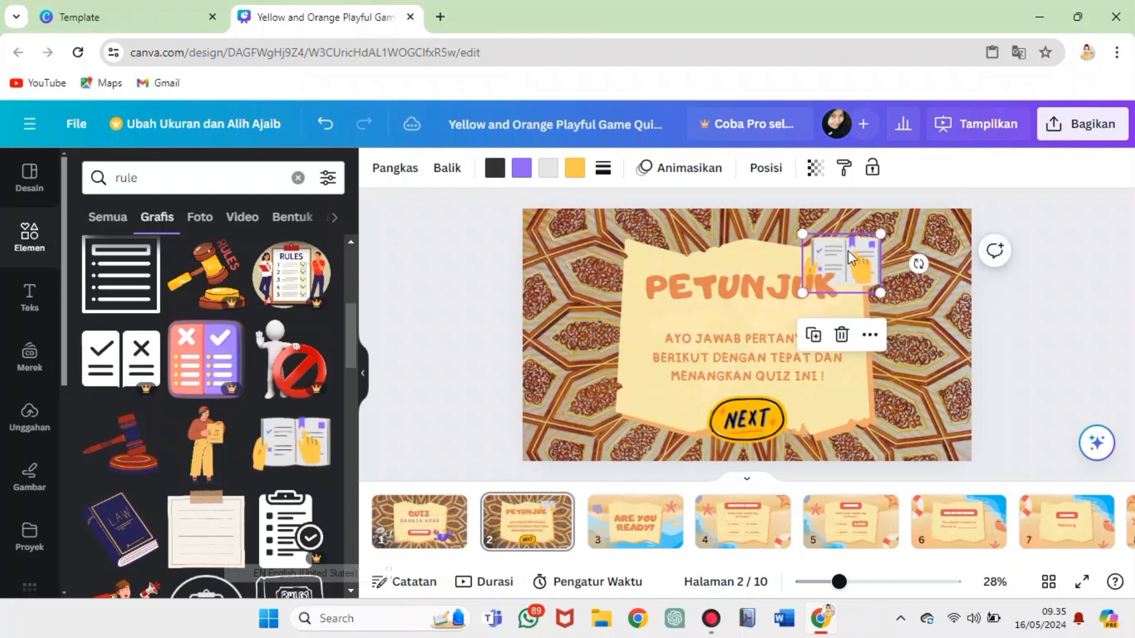
drag(849, 249, 873, 395)
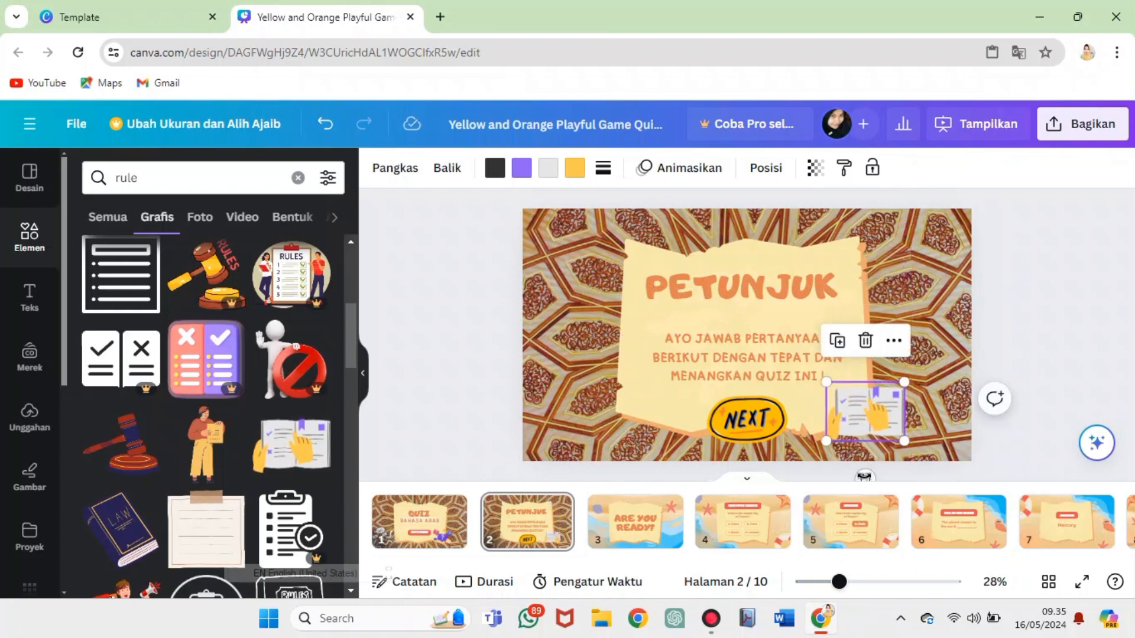
drag(865, 476, 847, 476)
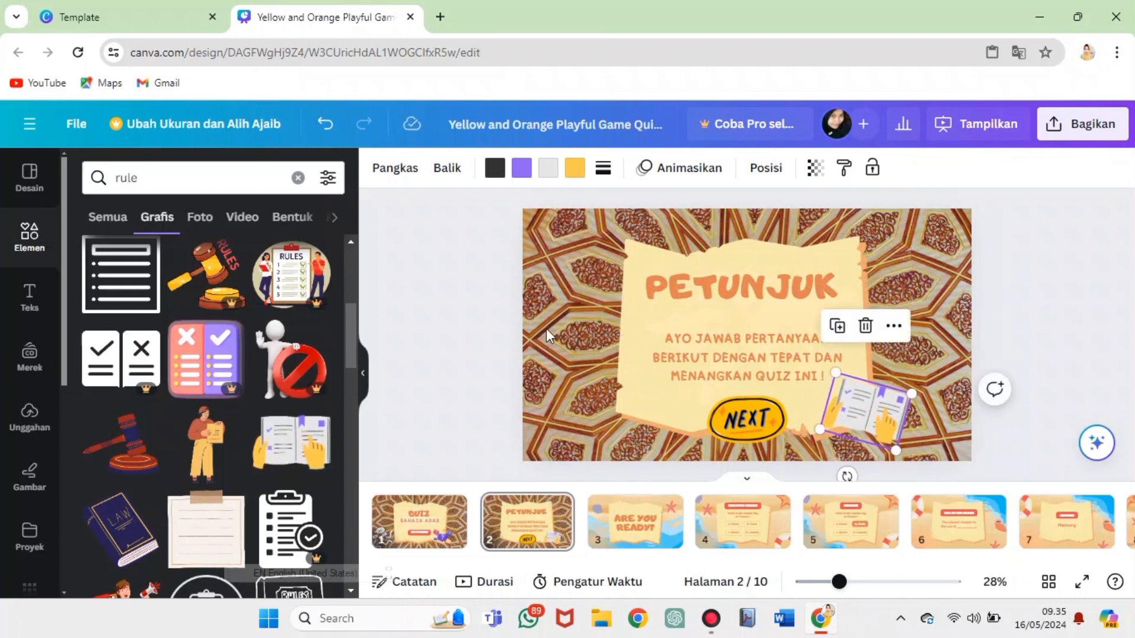
click(470, 321)
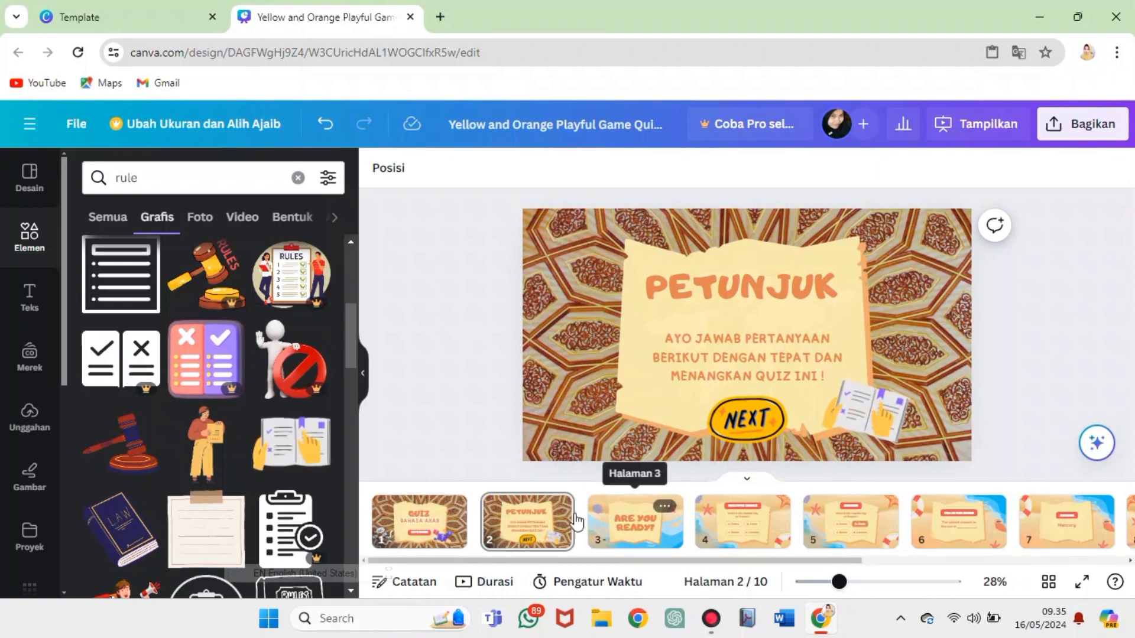
Copy the Arabic-pattern background from the PETUNJUK slide onto the ARE YOU READY? slide and delete the wave and sand graphics covering it
right_click(549, 321)
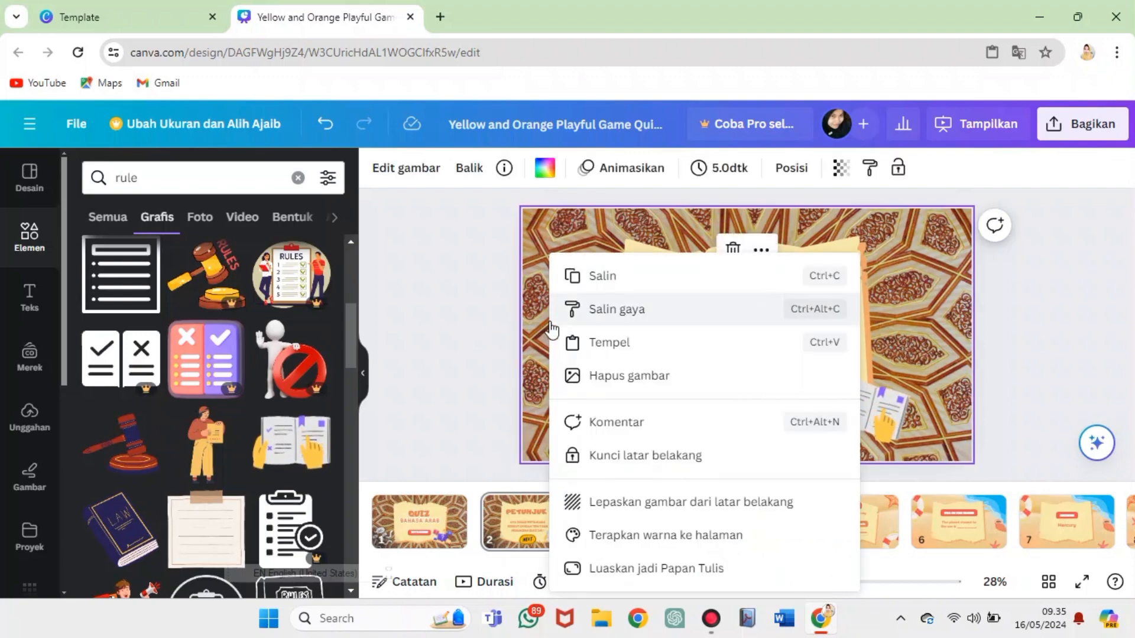
click(576, 283)
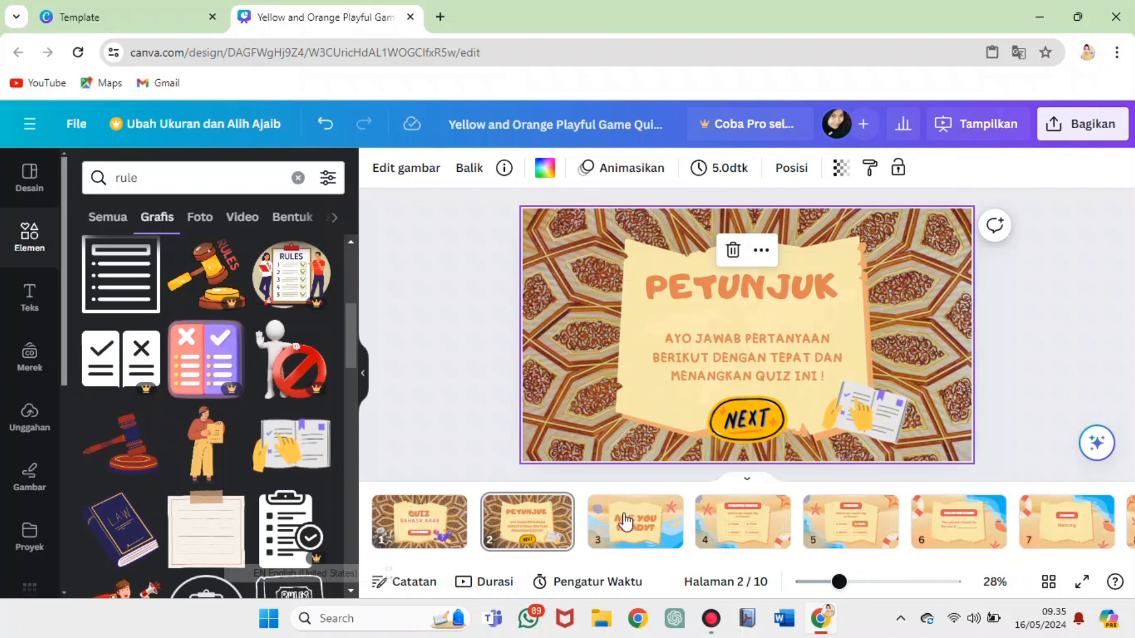
click(622, 553)
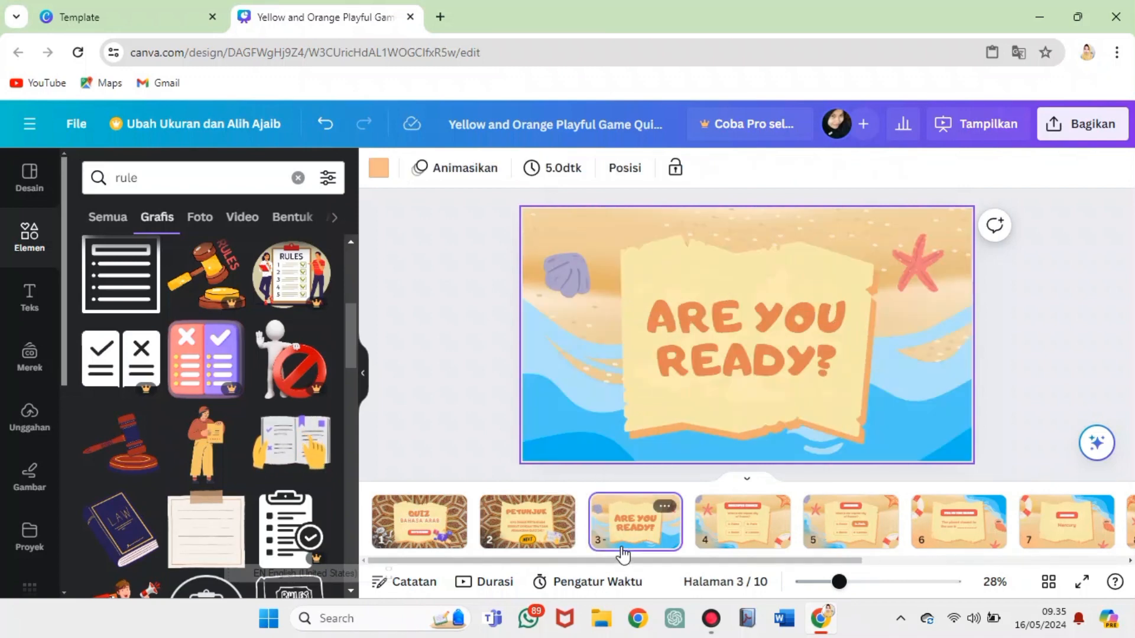
right_click(555, 456)
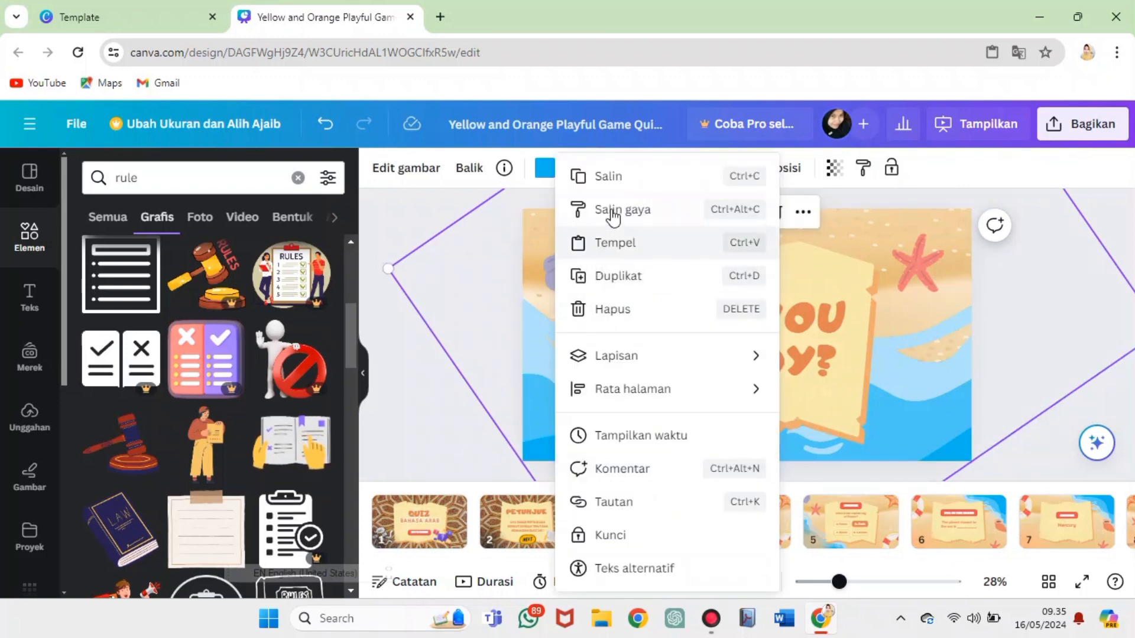
click(616, 247)
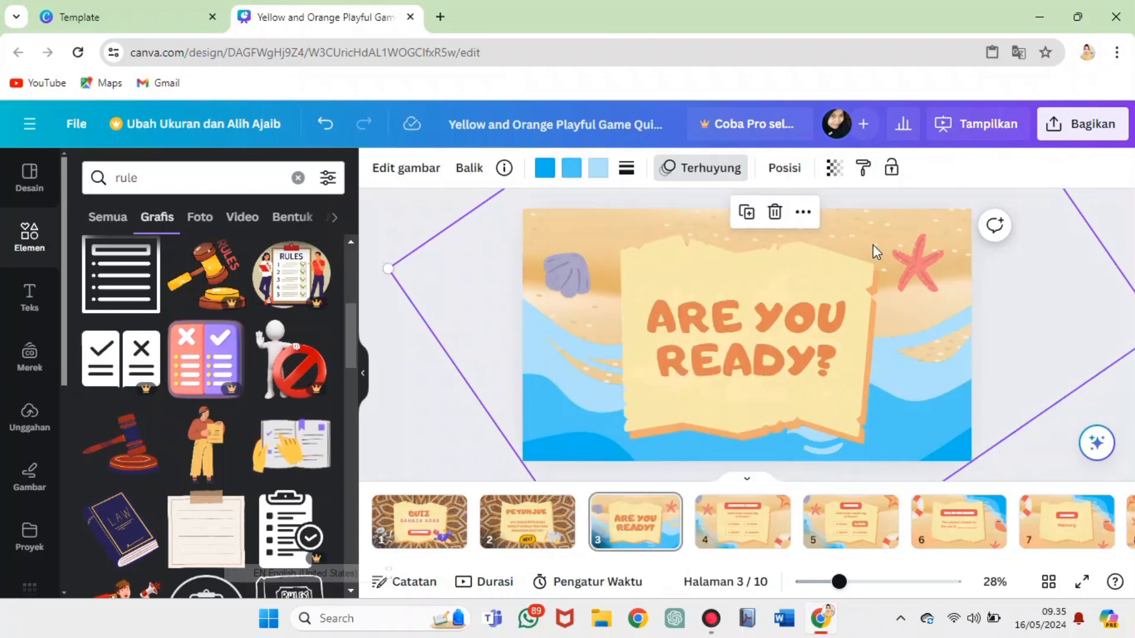
key(Delete)
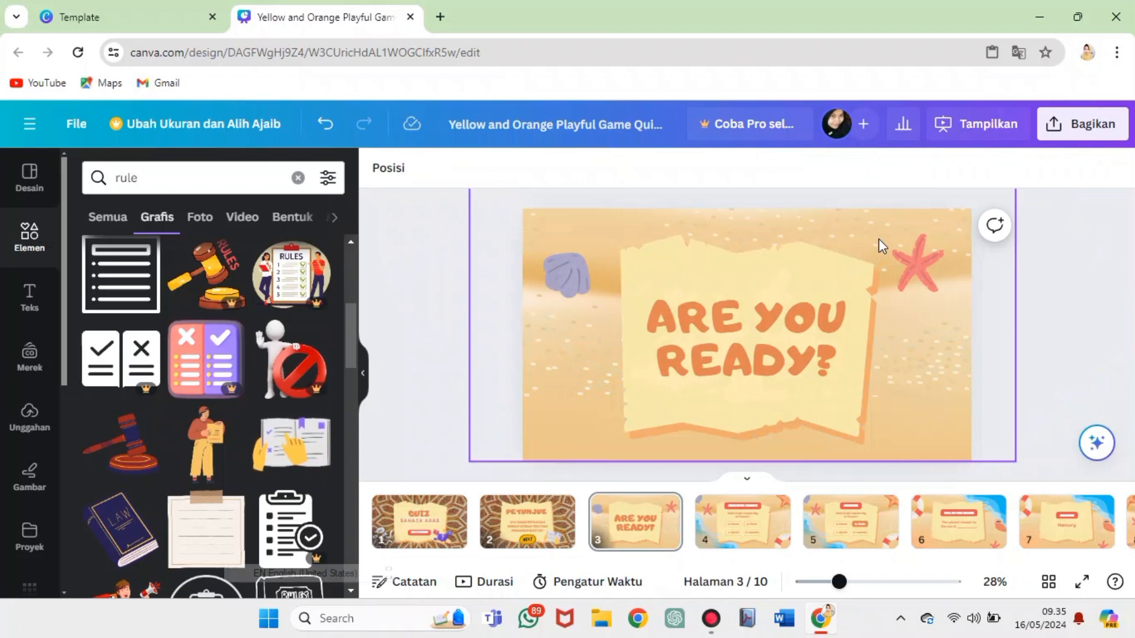
click(878, 239)
key(Delete)
Delete the starfish and seashell from the ARE YOU READY? slide, and shrink its heading to size 118 higher on the parchment
click(917, 262)
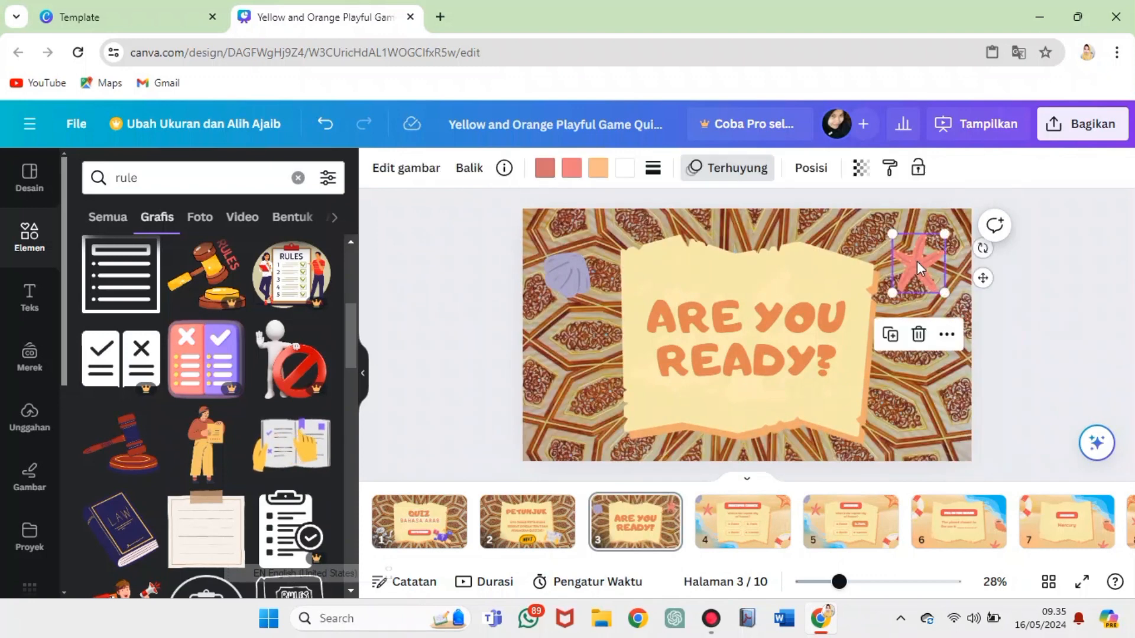
key(Delete)
click(563, 261)
key(Delete)
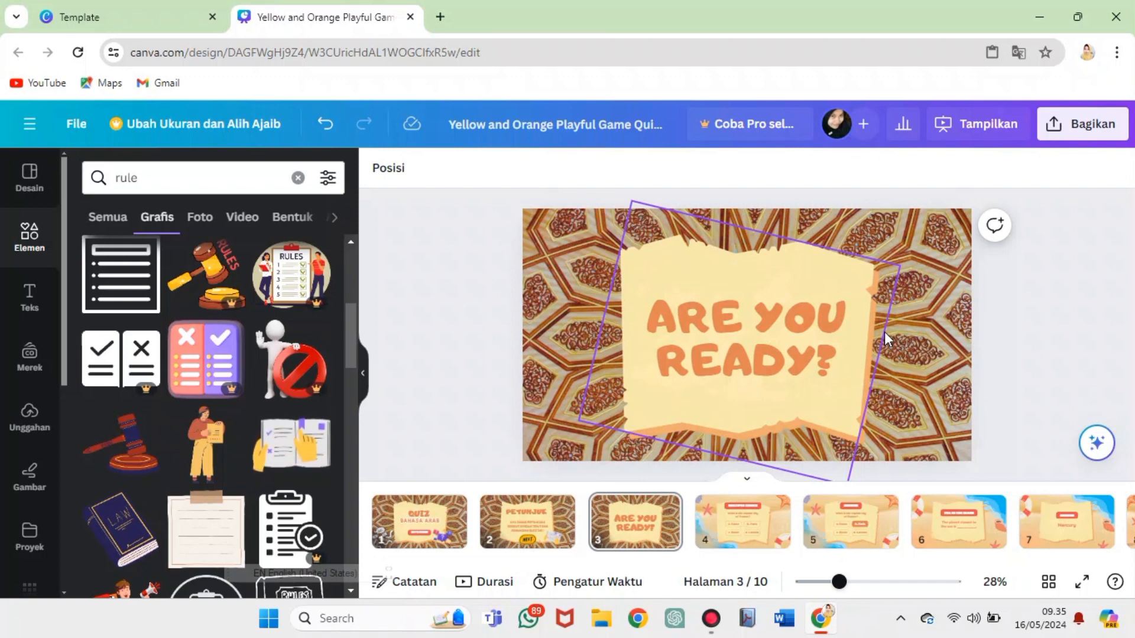
click(755, 314)
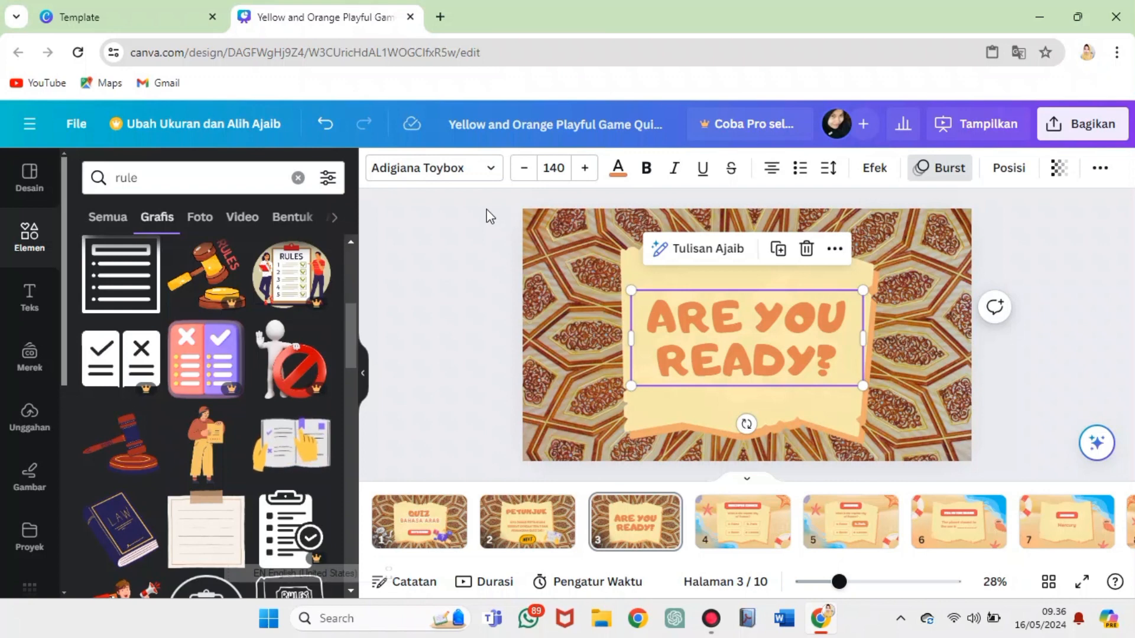
Search the graphics for "yes", add the orange YES lettering and place it small at the parchment's lower-left corner
click(159, 167)
text(yes)
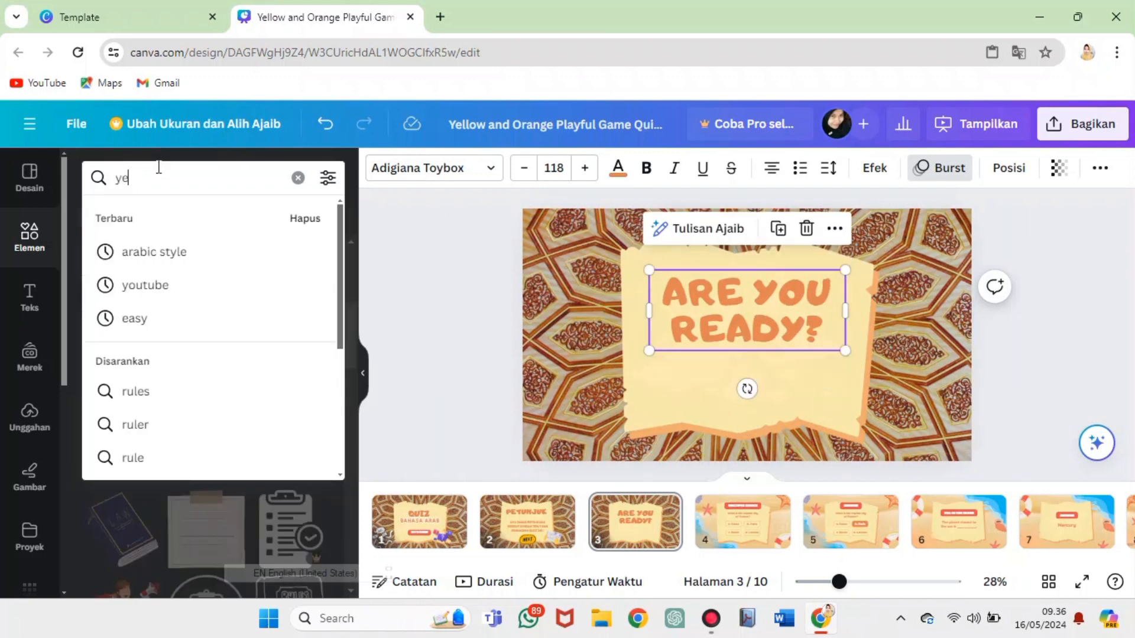
key(Return)
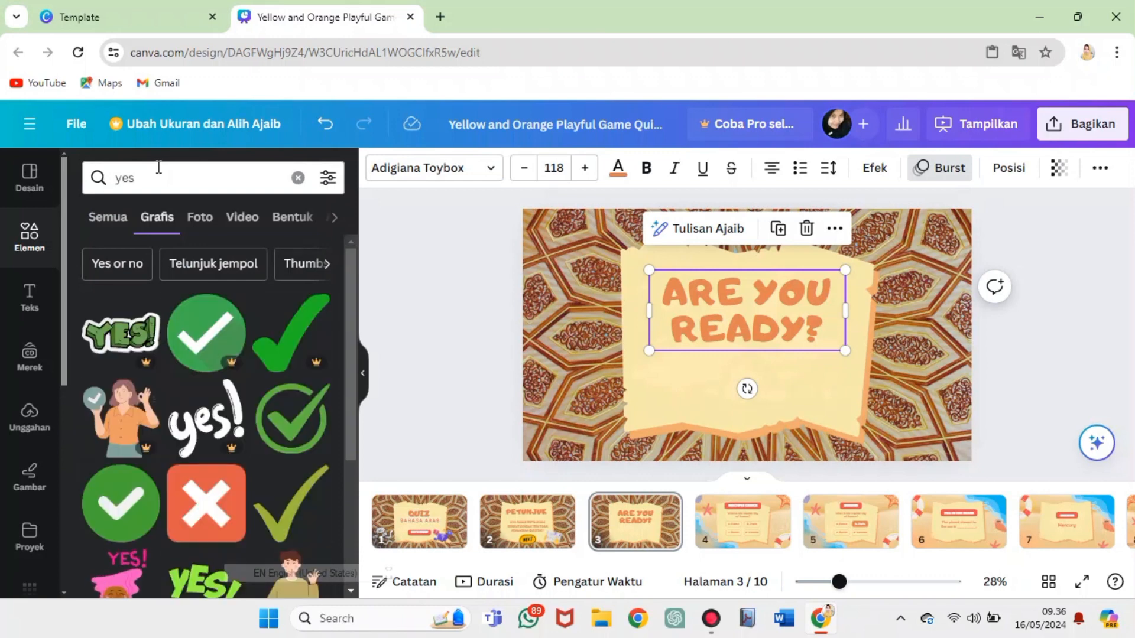
drag(346, 275, 345, 415)
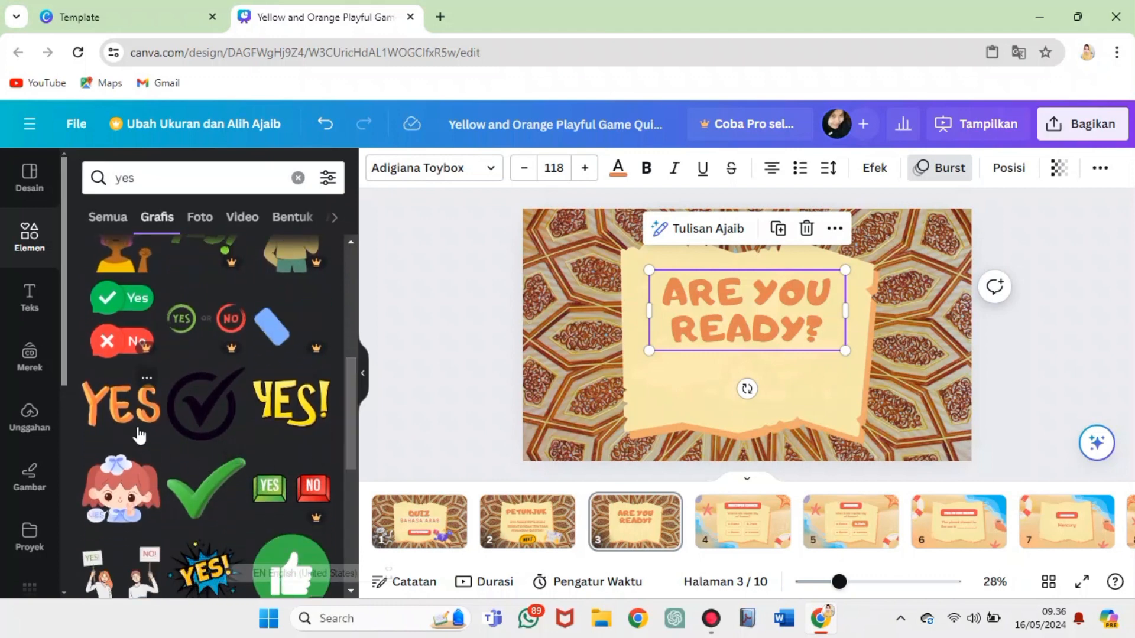
click(140, 438)
drag(843, 282, 682, 406)
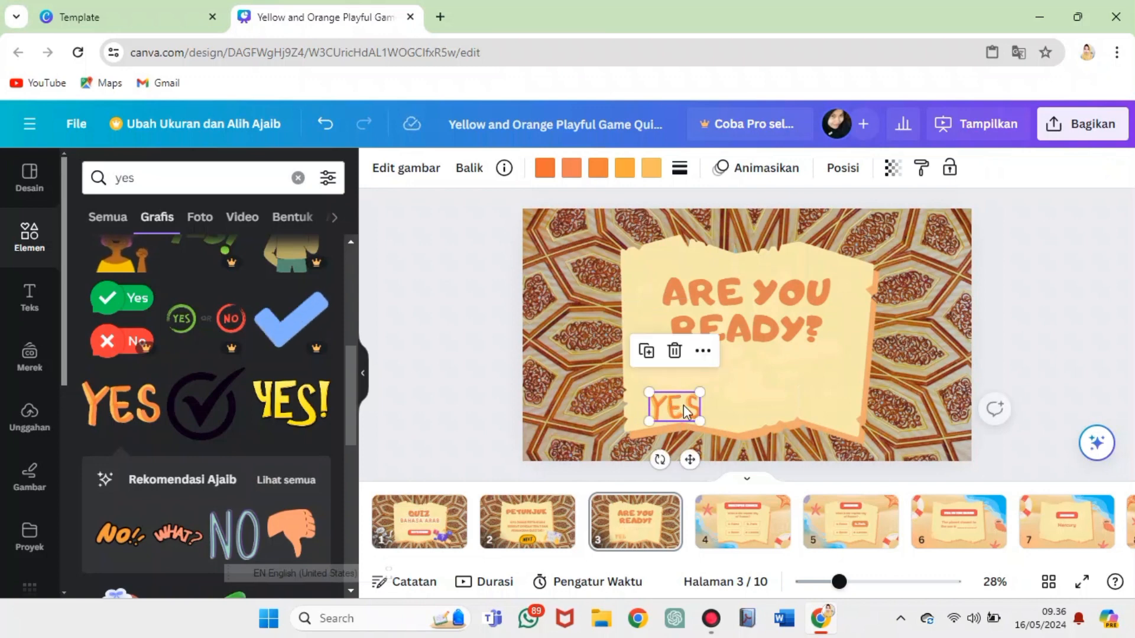
Search the graphics for "no", add the orange NO lettering at the parchment's lower-right corner and nudge the YES lettering slightly right
click(170, 178)
text(no)
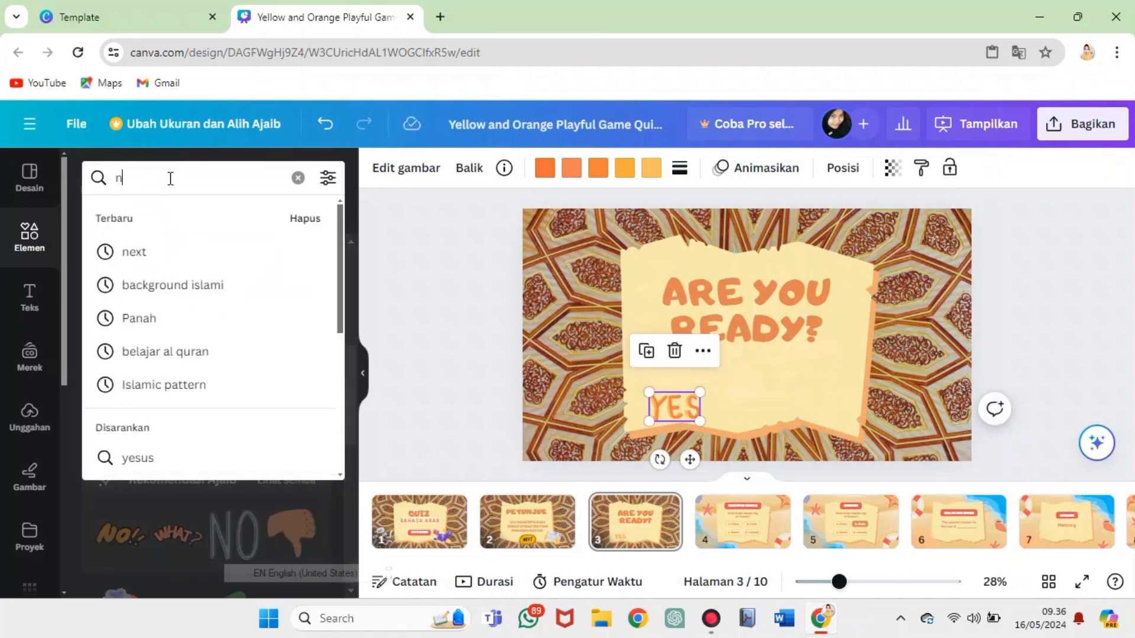
key(Return)
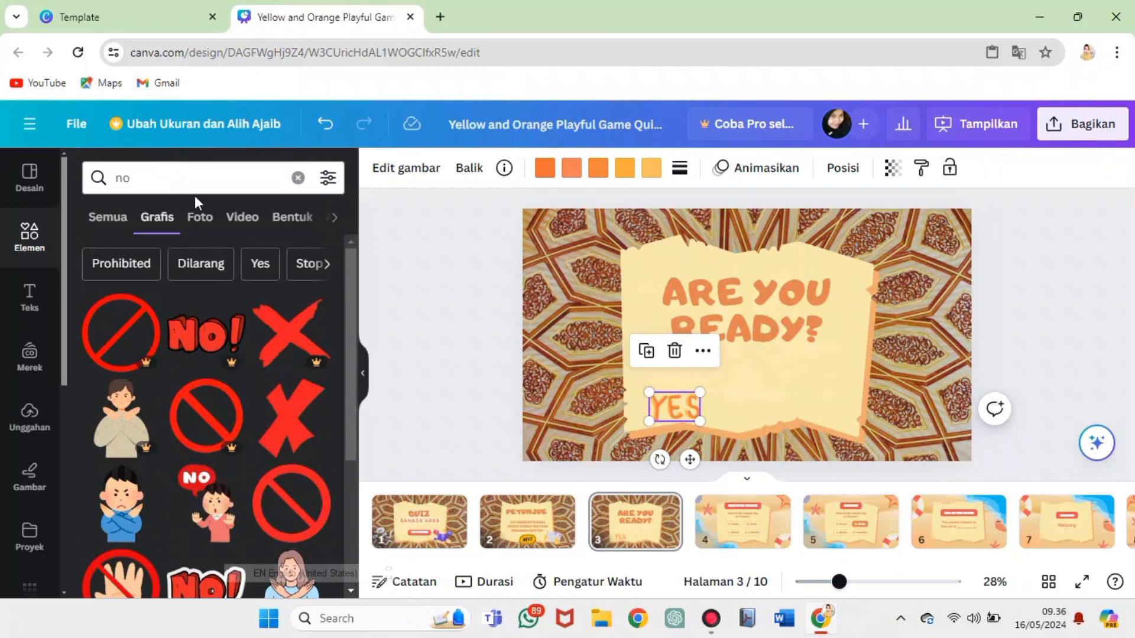
drag(350, 271, 338, 435)
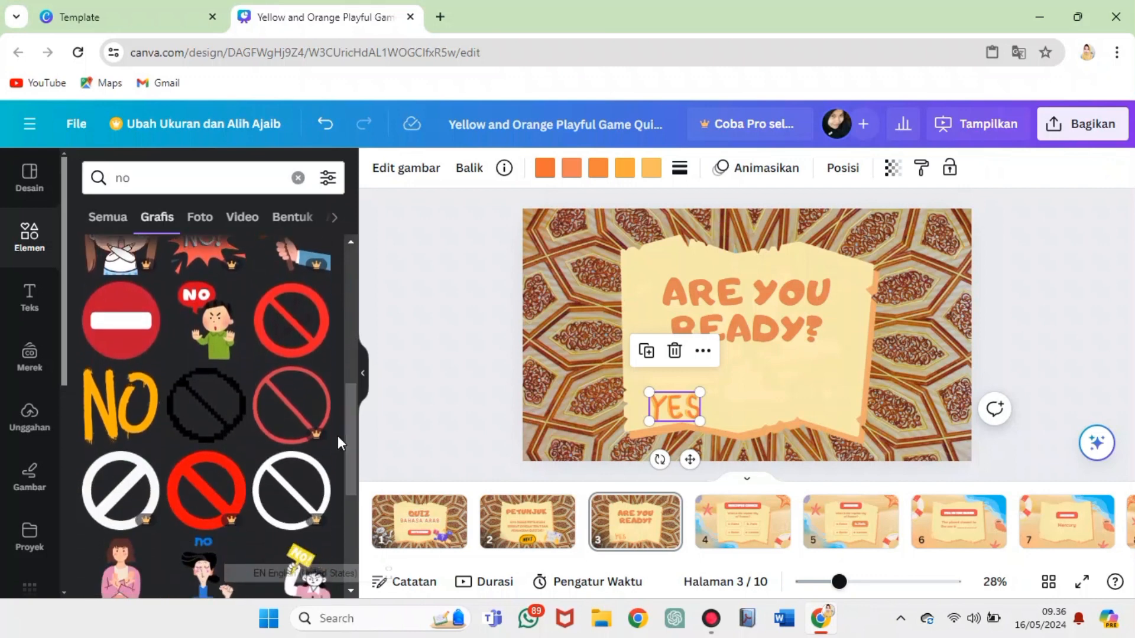
click(113, 424)
drag(769, 309, 814, 406)
drag(683, 405, 687, 405)
click(917, 366)
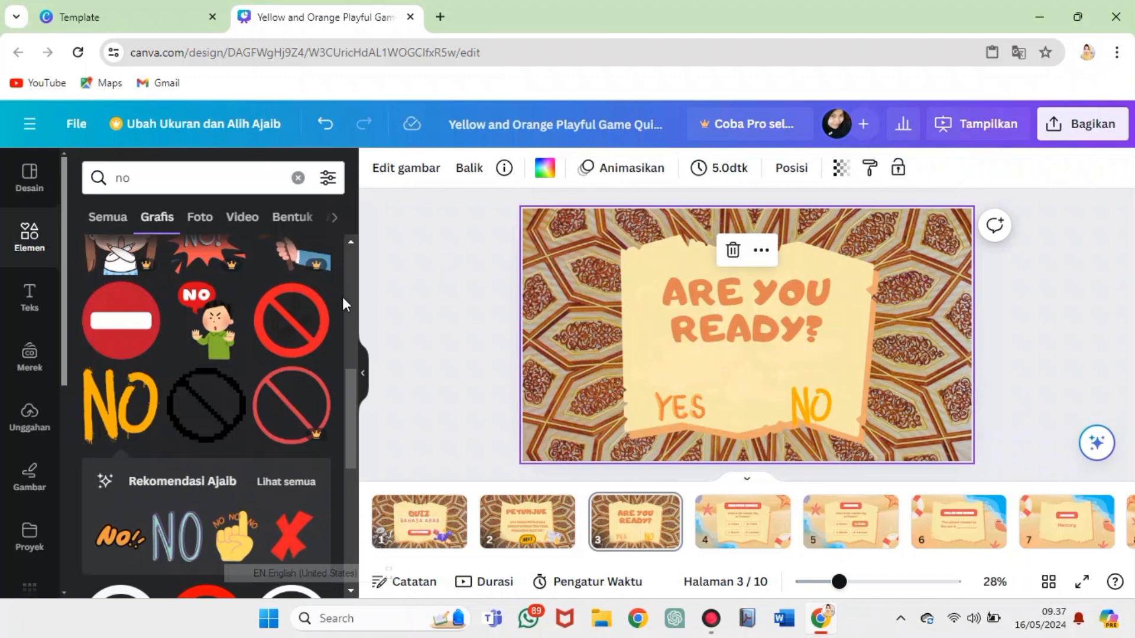
Search the graphics for "semangat" and add the three cheering people behind a table to the ARE YOU READY? slide
drag(351, 392, 356, 329)
triple_click(161, 178)
text(seman)
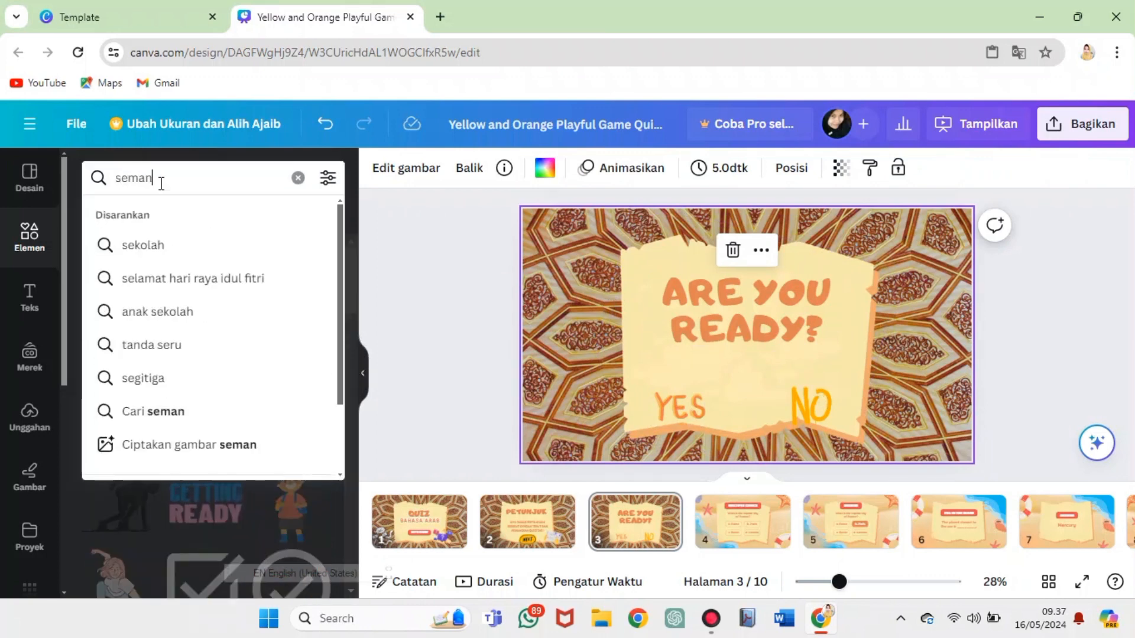
text(gat)
key(Return)
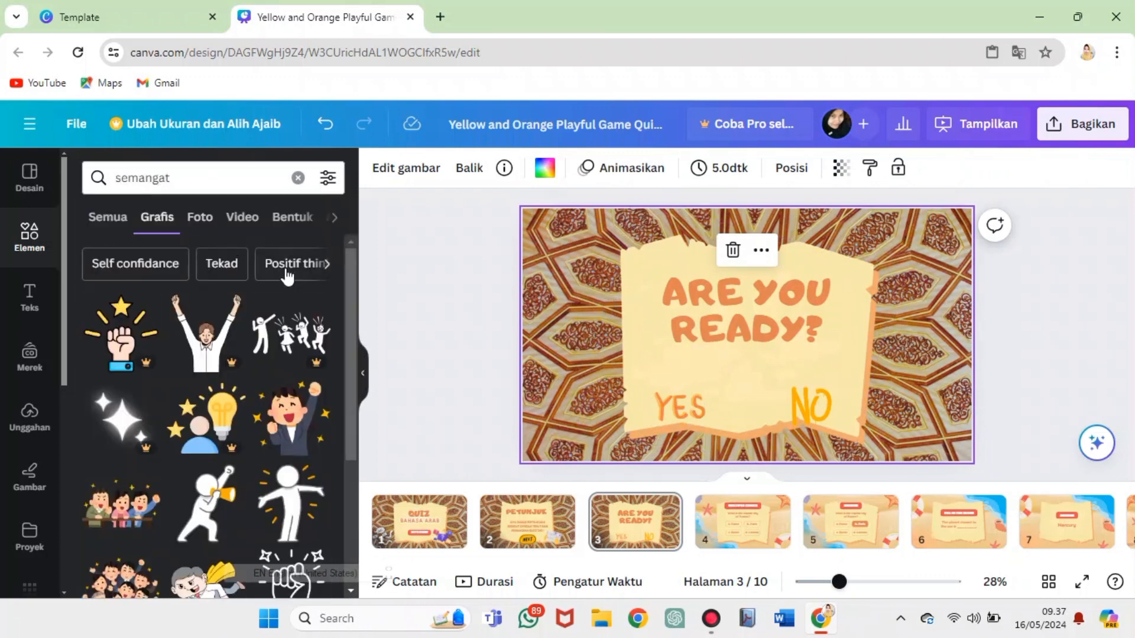
drag(355, 308, 360, 343)
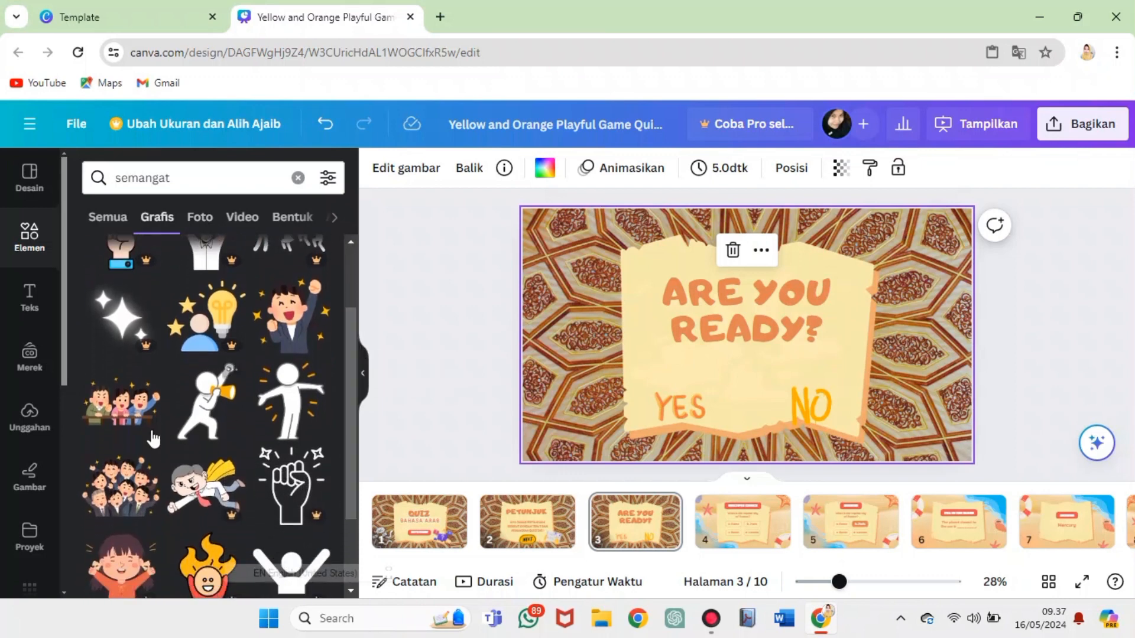
click(112, 433)
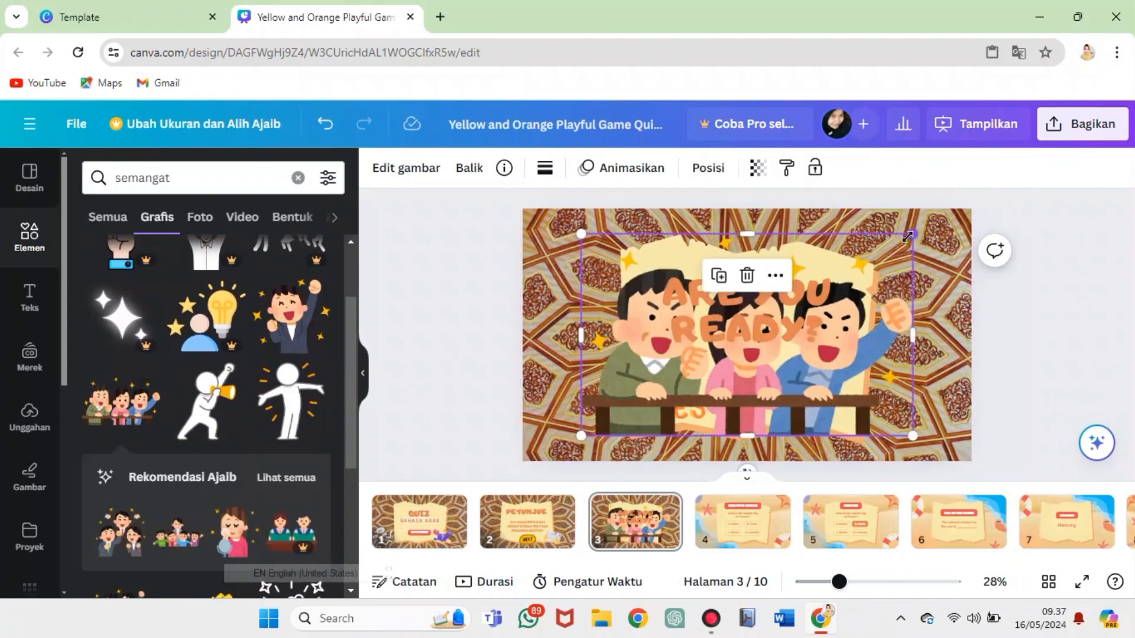
Shrink the cheering-people graphic and place it in the slide's lower-left corner beside the YES lettering
drag(908, 236, 663, 385)
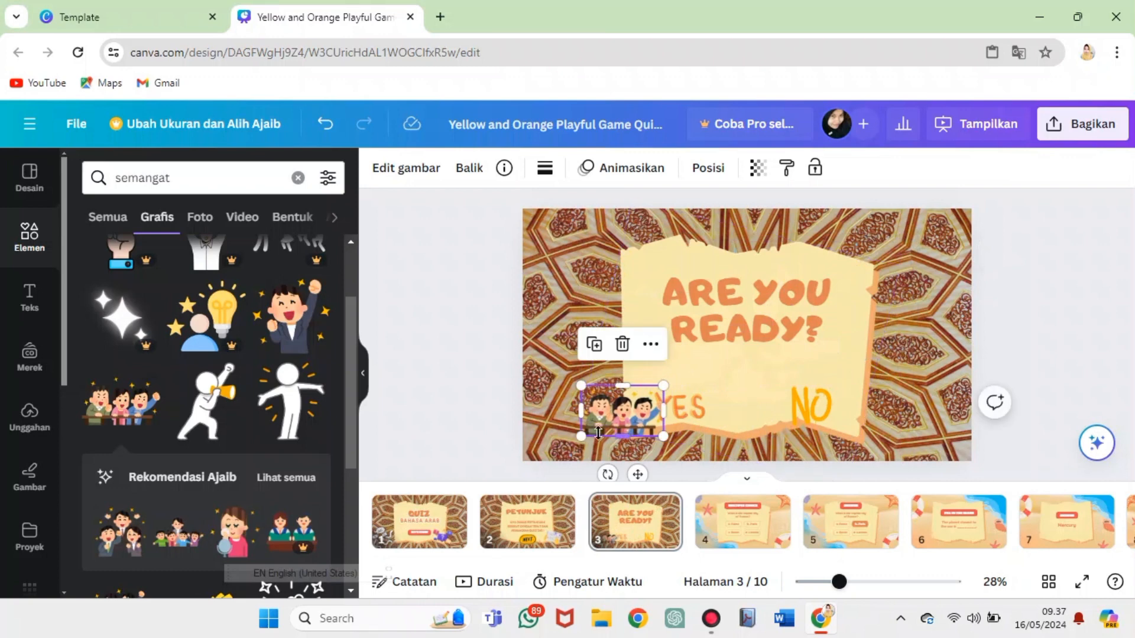
drag(598, 433, 567, 428)
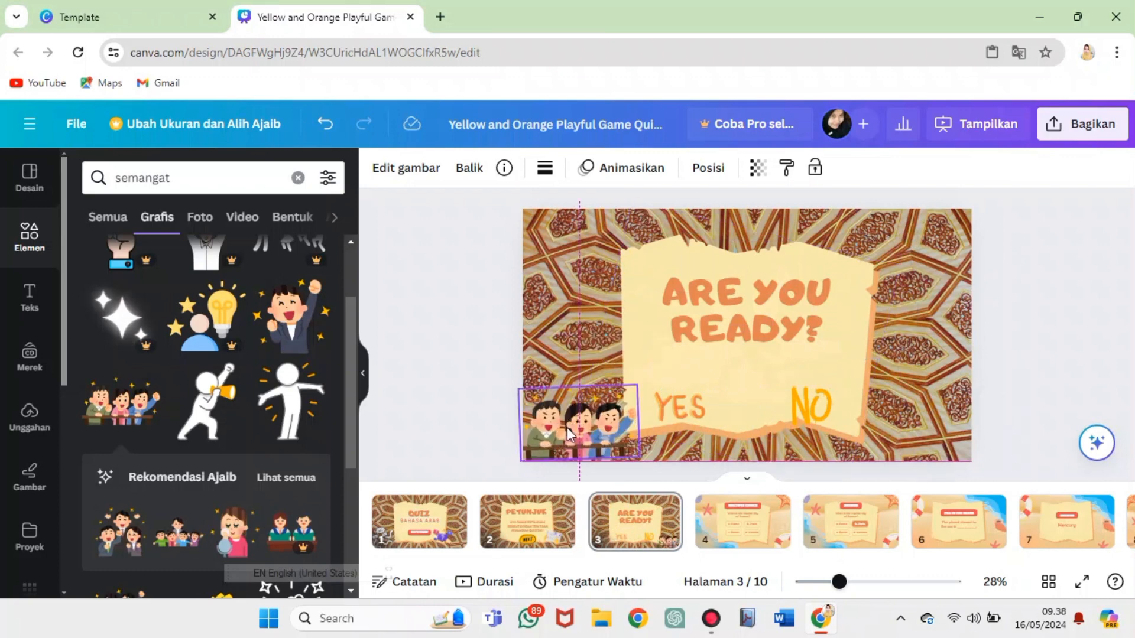
click(426, 382)
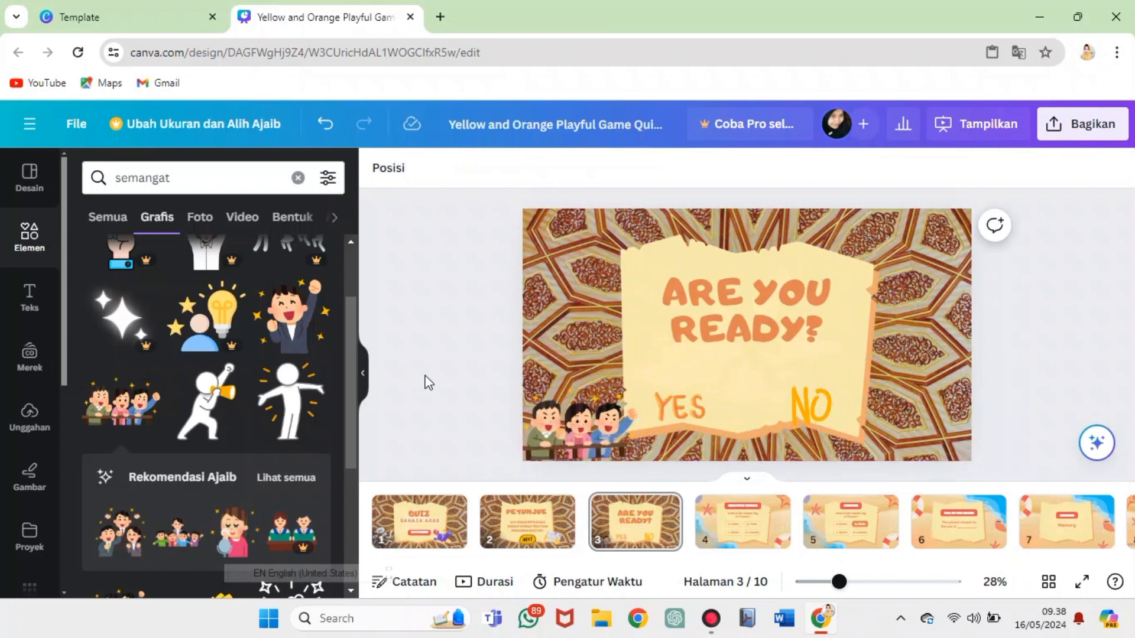
Copy the Arabic-pattern background onto the MULTIPLE CHOICE slide with the capital-of-France question and delete the sand graphic covering it
click(540, 287)
right_click(540, 287)
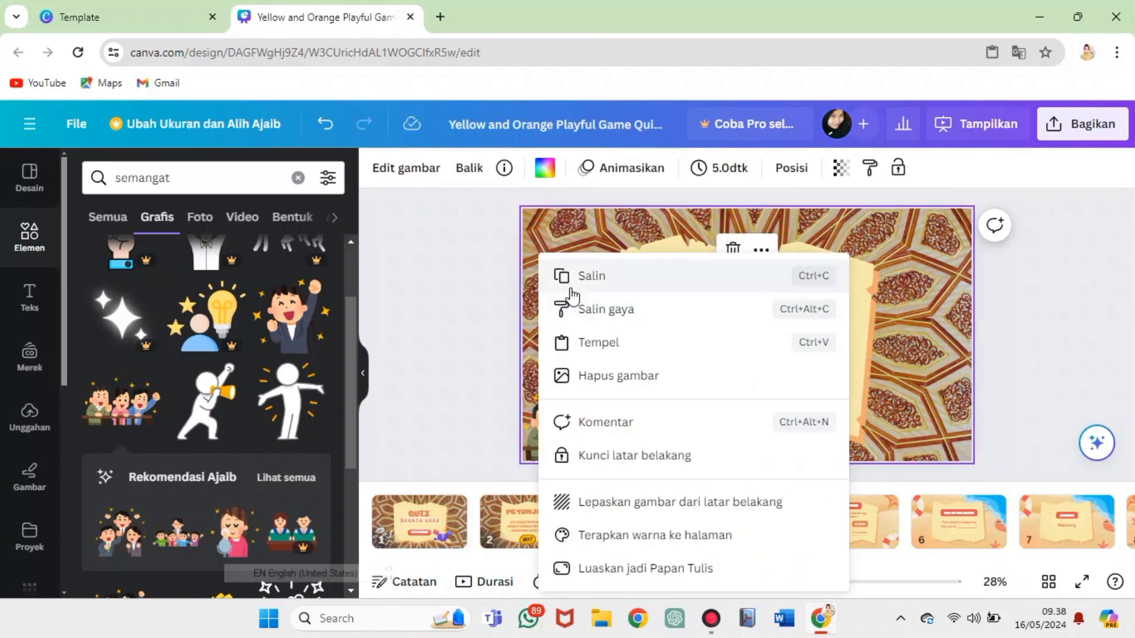
click(573, 286)
click(736, 546)
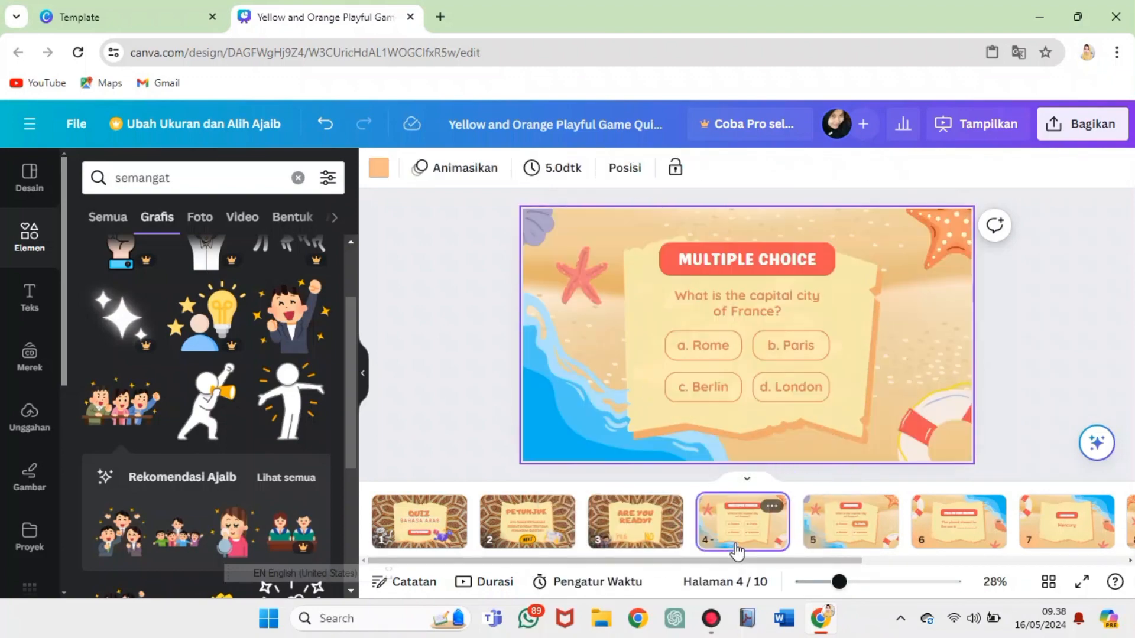
click(851, 473)
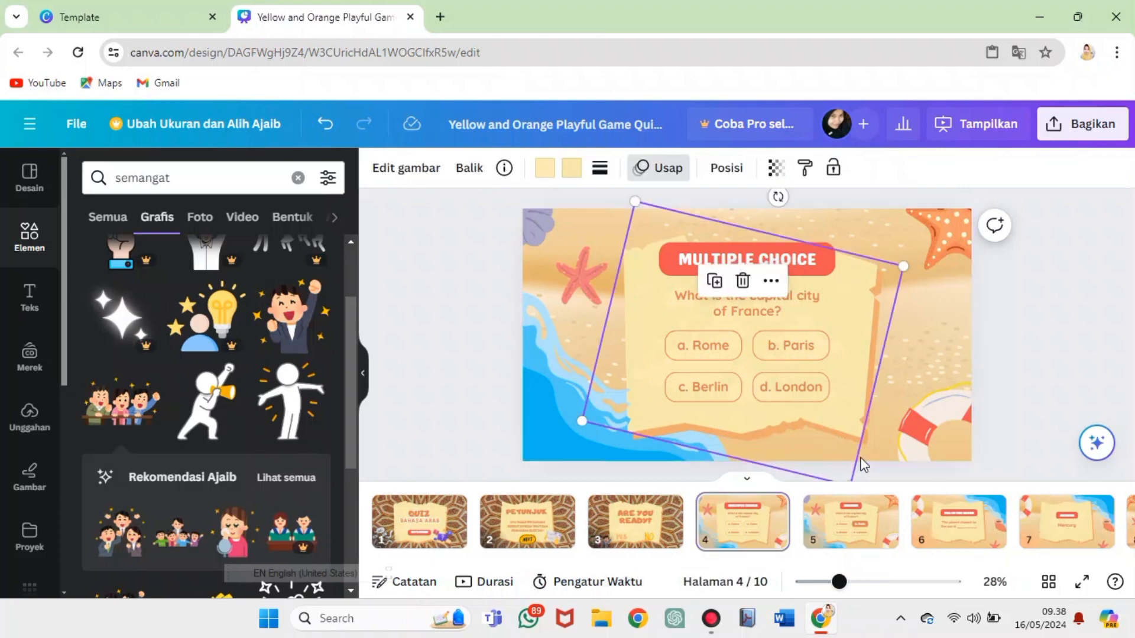
right_click(868, 460)
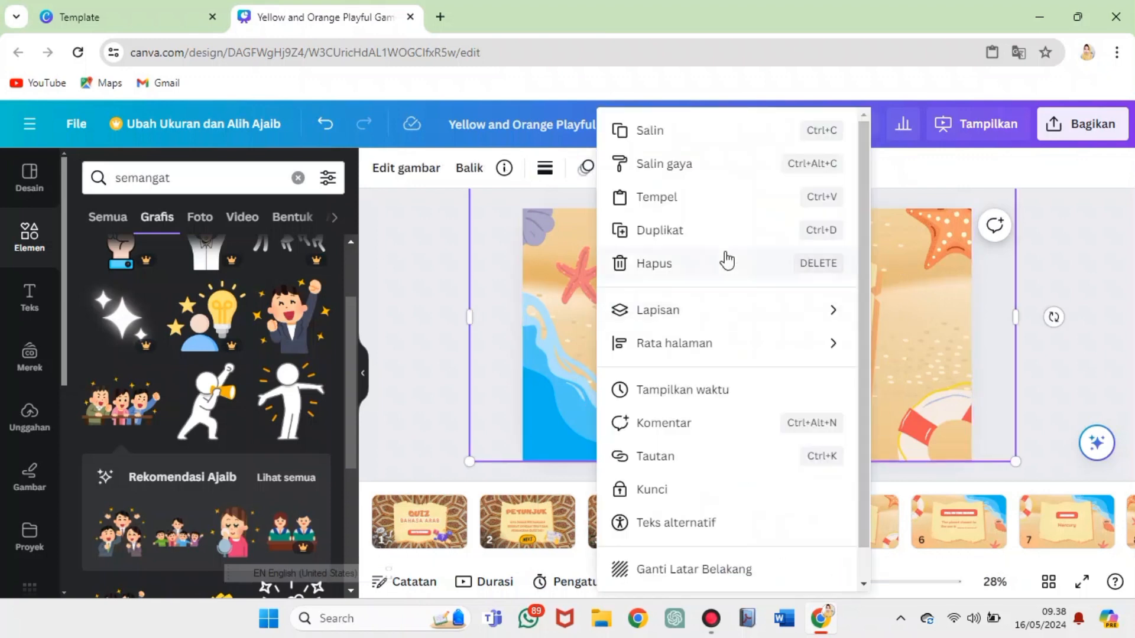
click(674, 198)
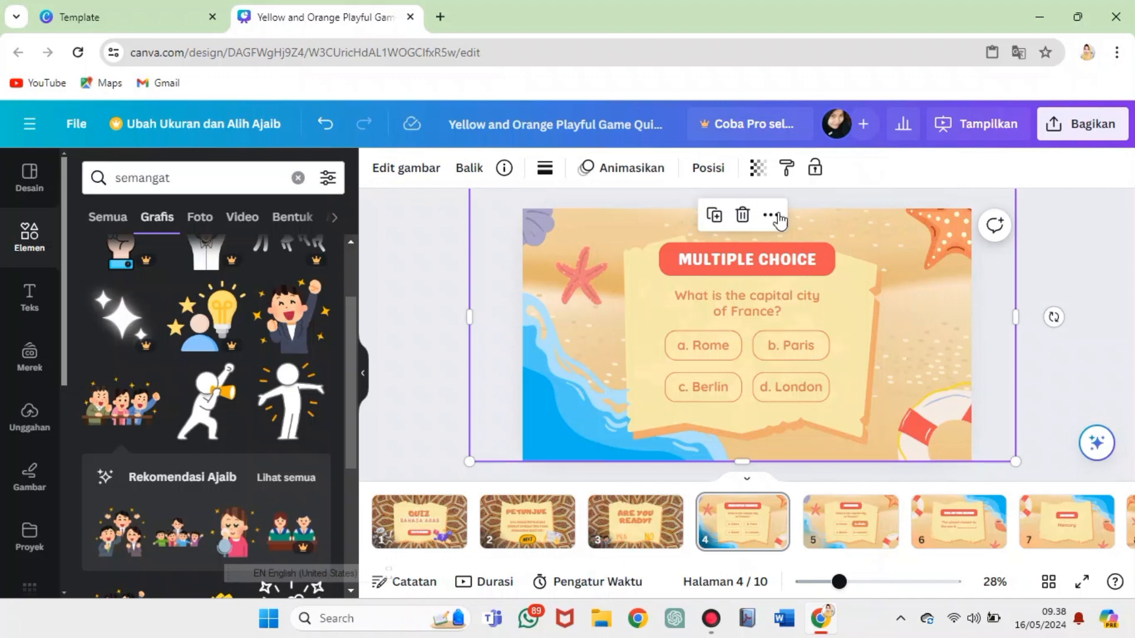
key(Delete)
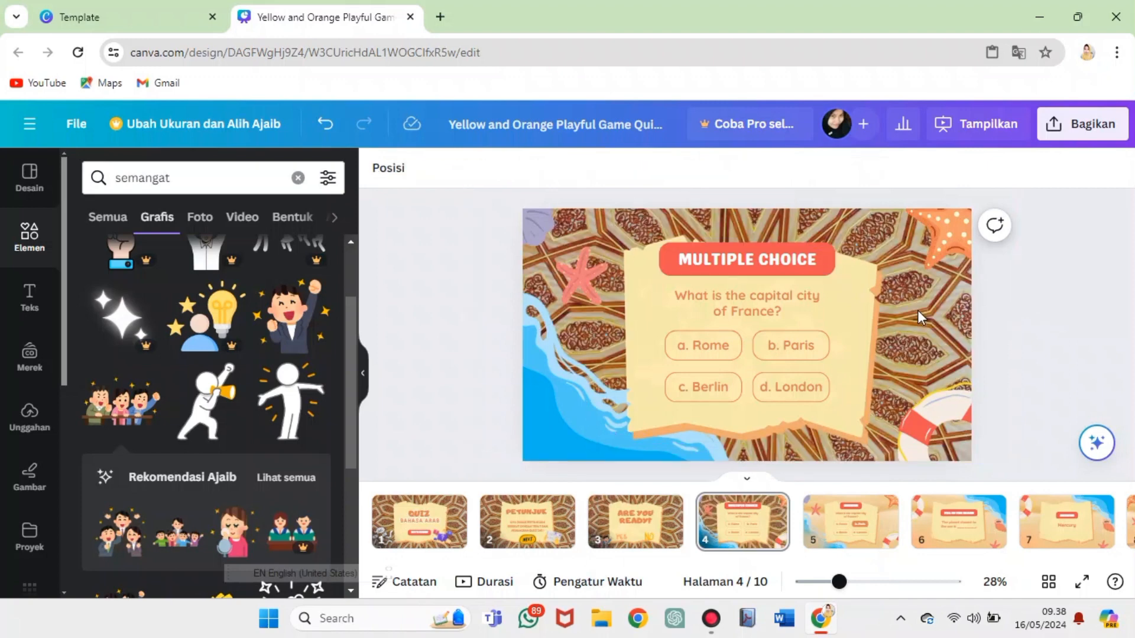
Delete the orange starfish, lifebuoy, blue wave and pink starfish from the MULTIPLE CHOICE slide
click(930, 277)
key(Delete)
click(929, 370)
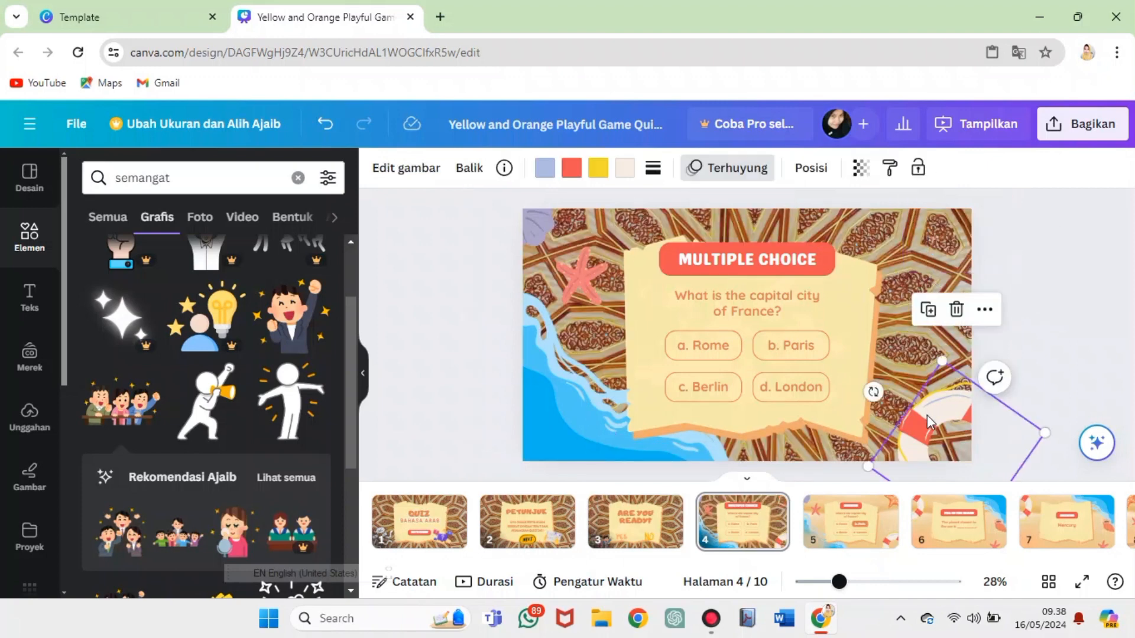
key(Delete)
click(554, 432)
key(Delete)
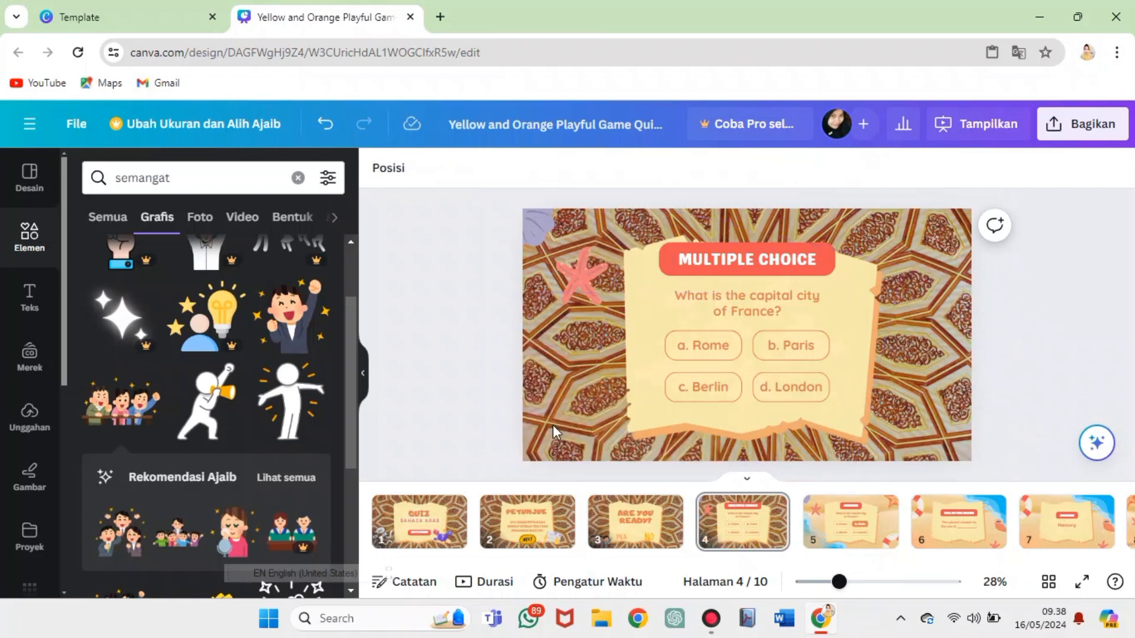
click(576, 259)
key(Delete)
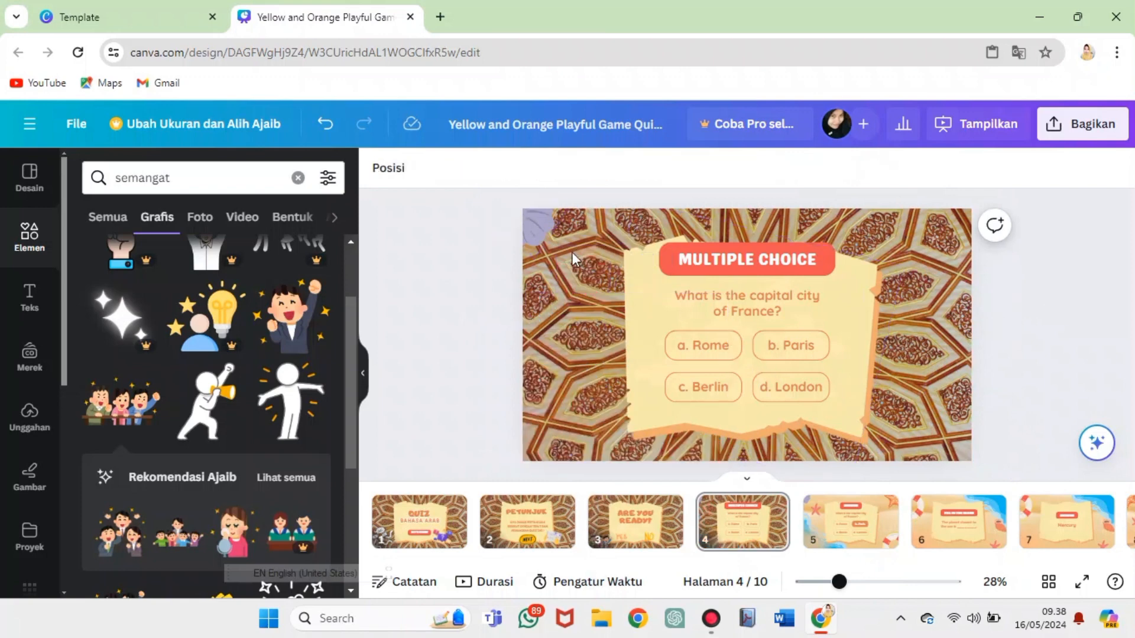
Replace the MULTIPLE CHOICE heading on the capital-of-France question slide with the question number 1
double_click(740, 260)
key(BackSpace)
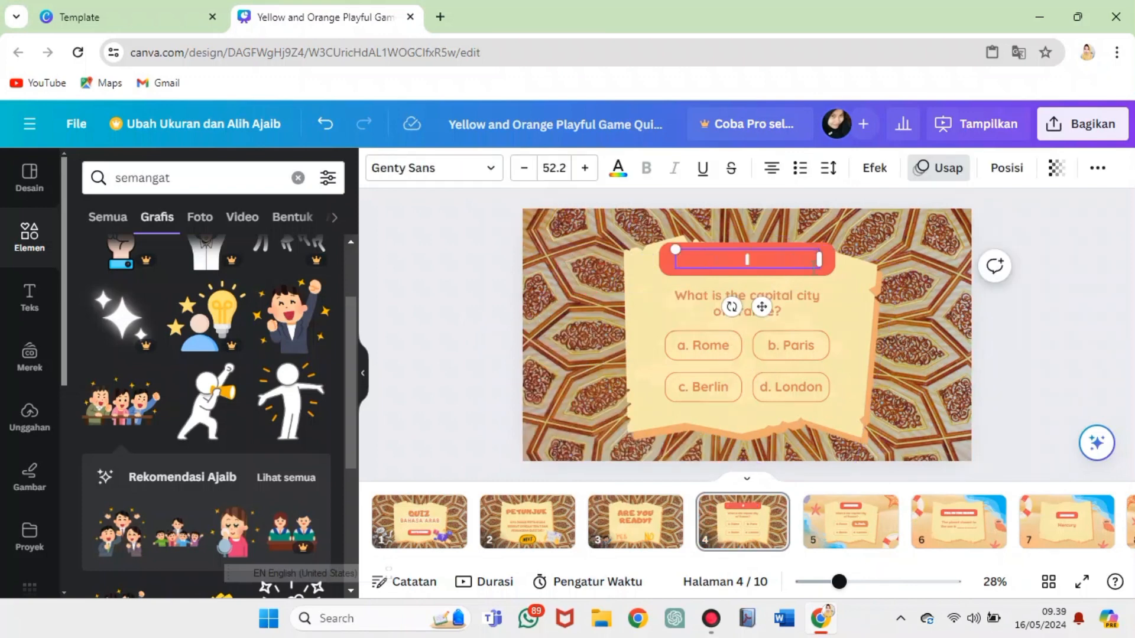
click(916, 374)
Replace the capital-of-France question with the text: Bahasa Arab “Buku” adalah...
click(766, 307)
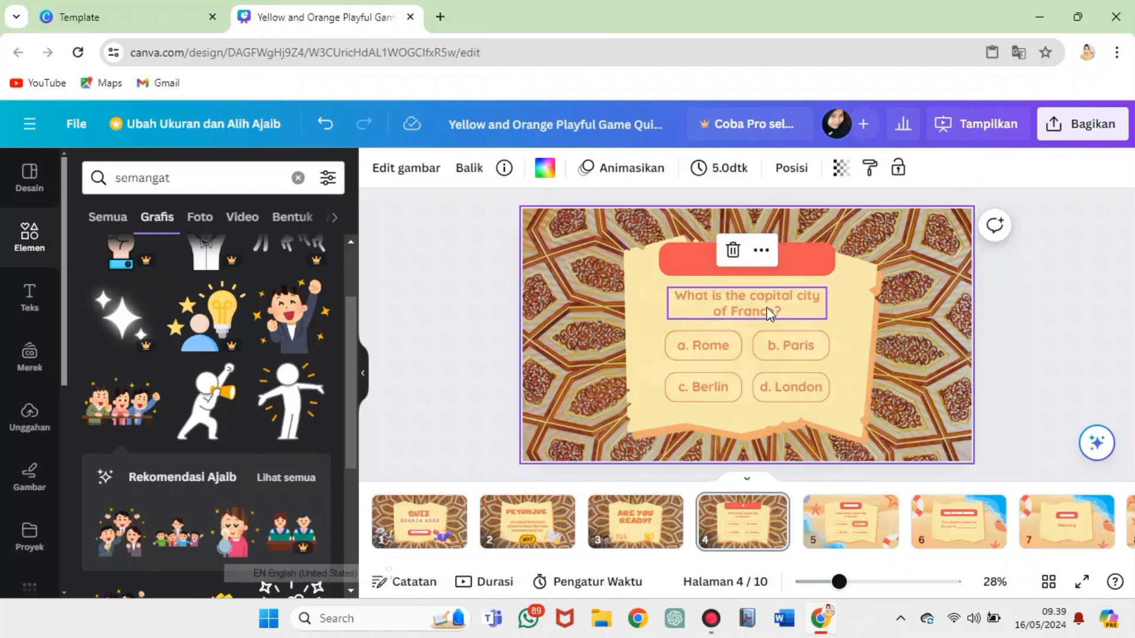
double_click(767, 306)
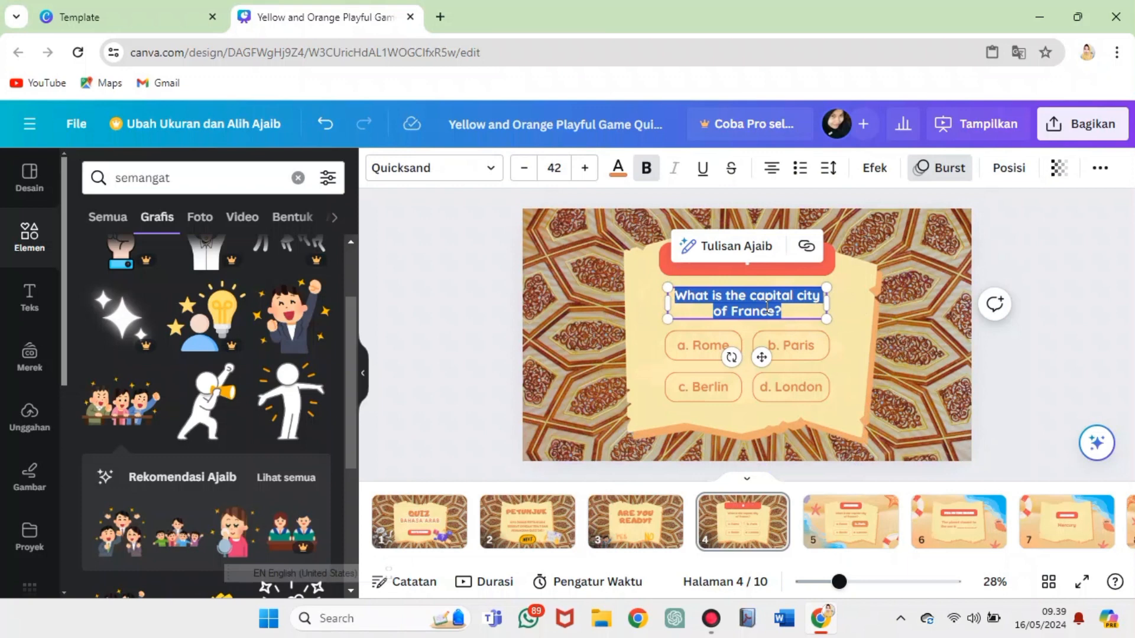
key(BackSpace)
key(Caps_Lock)
text(Bahasa Arab)
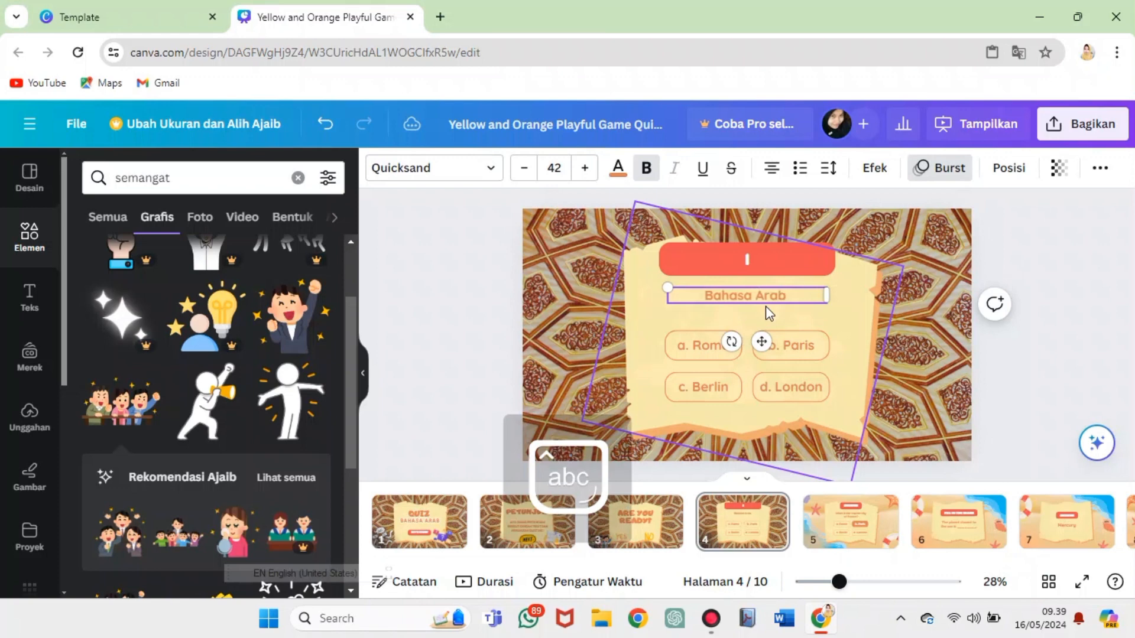
text( “B)
key(Caps_Lock)
text(uku)
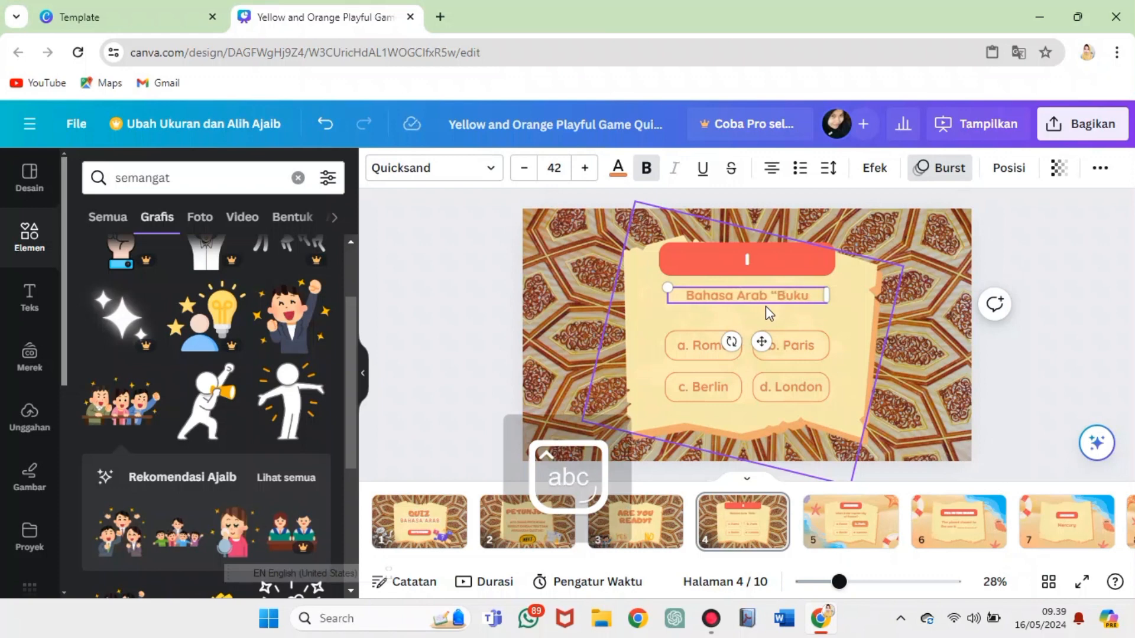
text(” adalah)
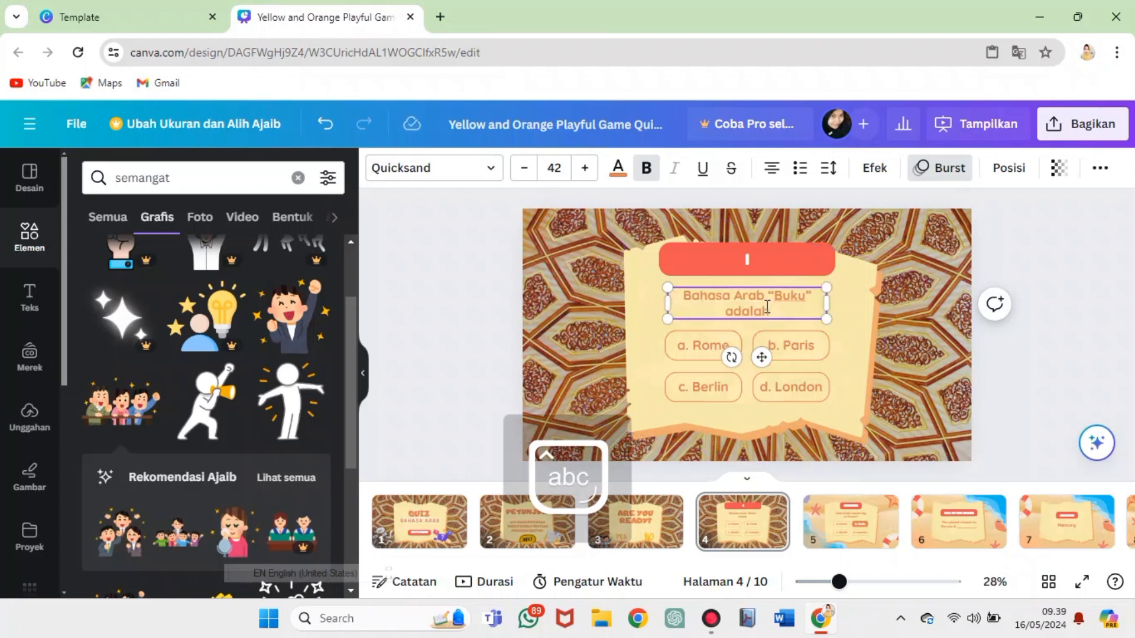
text( ...)
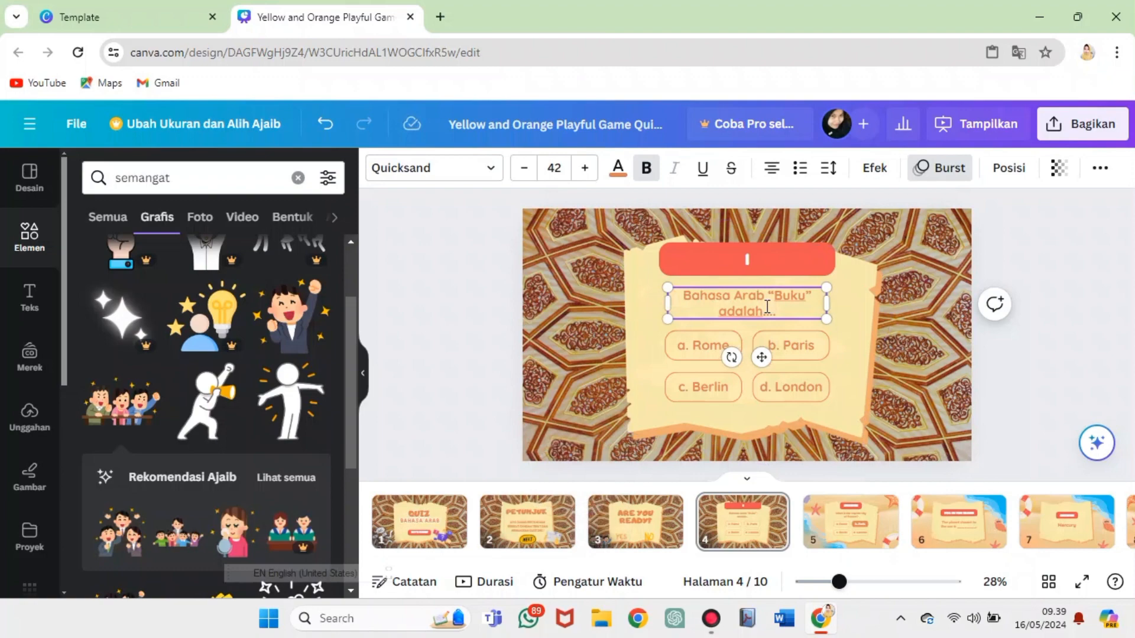
Switch to Arabic input and change answer options a and b to "قلم" and "كتاب", keeping their letters
click(728, 344)
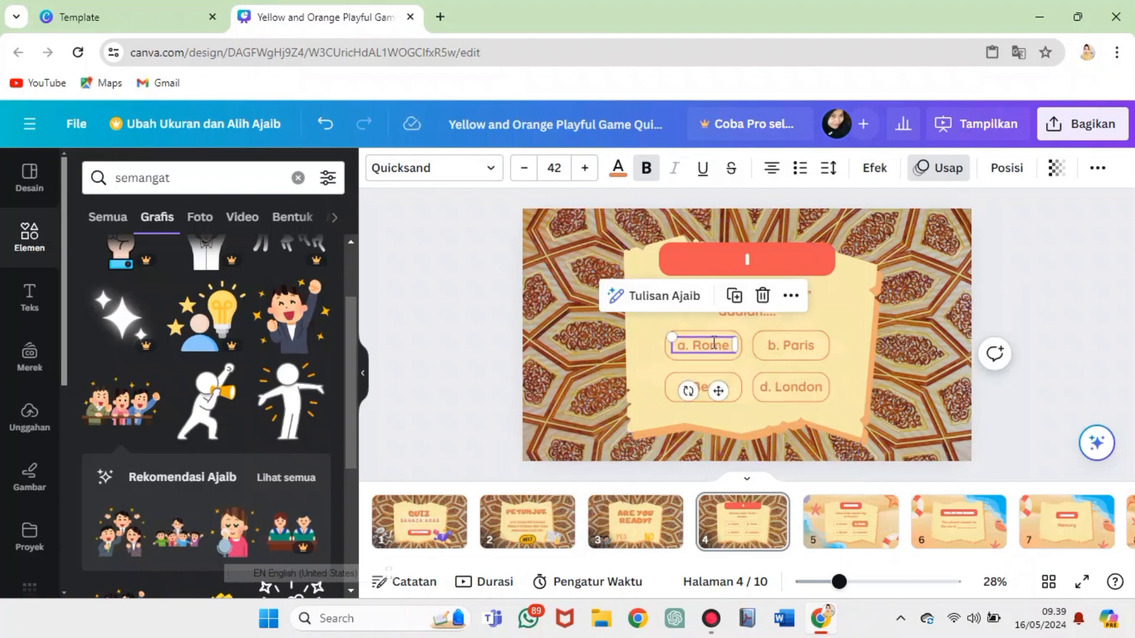
click(731, 348)
key(alt+shift)
text(قلم)
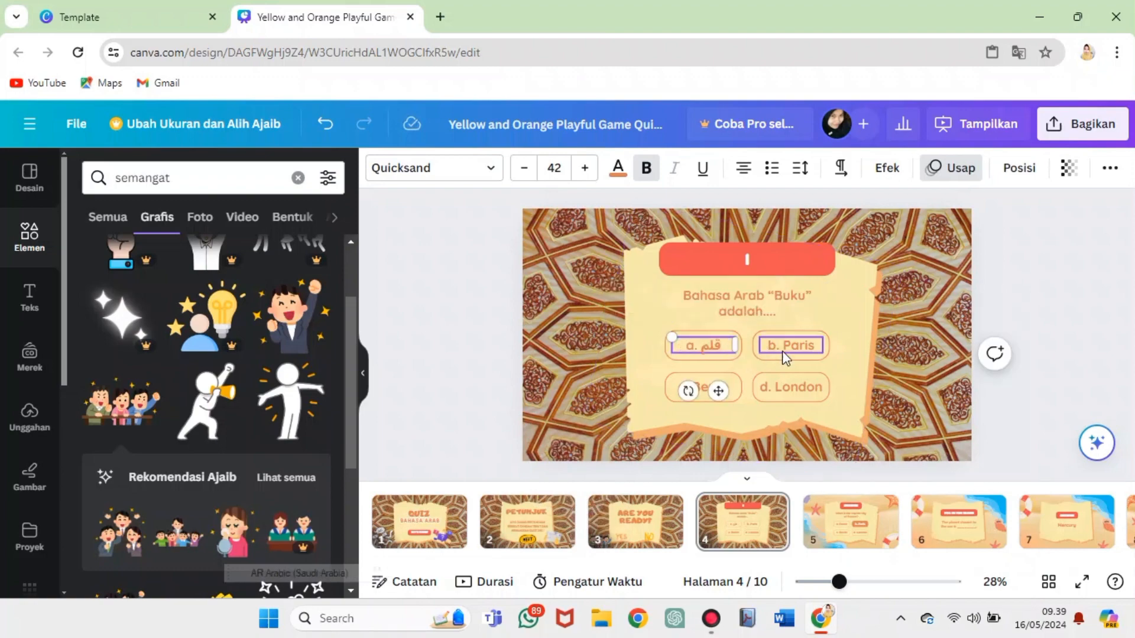
click(784, 351)
drag(782, 346, 822, 346)
text(كتاب)
Change answer options c and d to the Arabic words "سبورة" and "جدار", keeping their letters
click(710, 388)
drag(693, 387, 822, 387)
text(سبورة)
click(789, 388)
key(BackSpace)
click(834, 414)
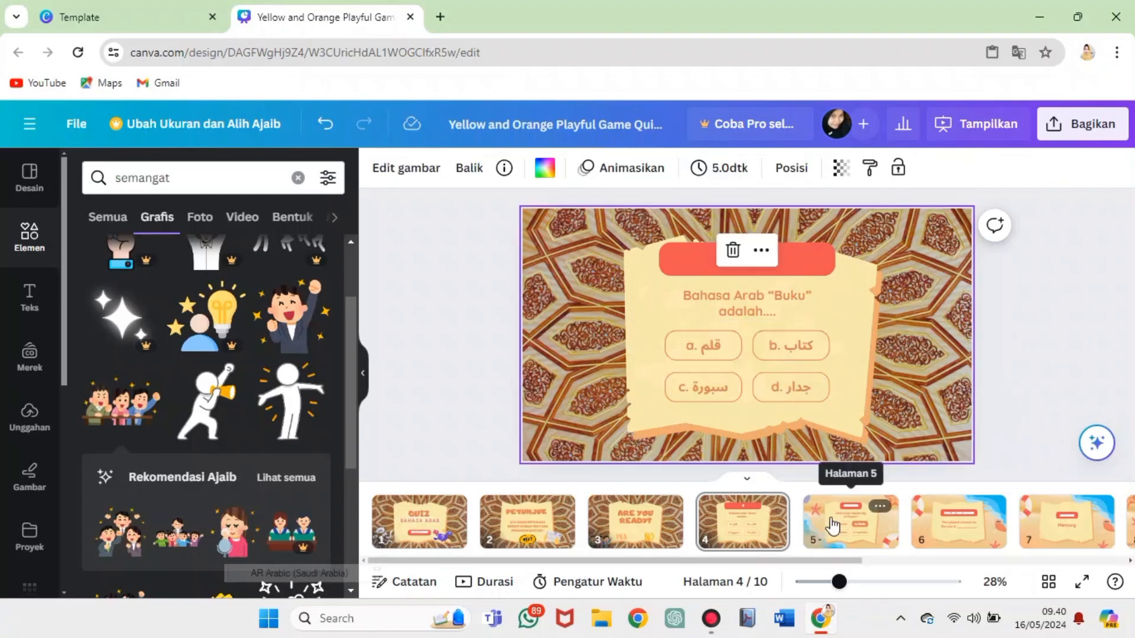
Duplicate the PETUNJUK slide and move the copy directly after the "Buku" question slide as page 5
click(526, 520)
right_click(532, 520)
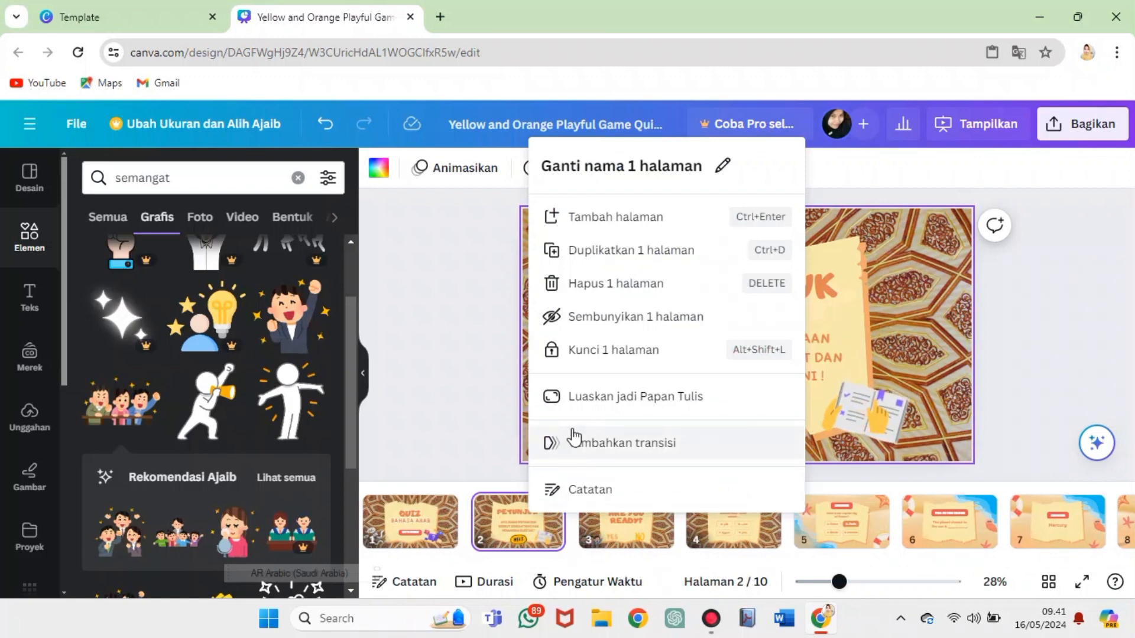
click(602, 251)
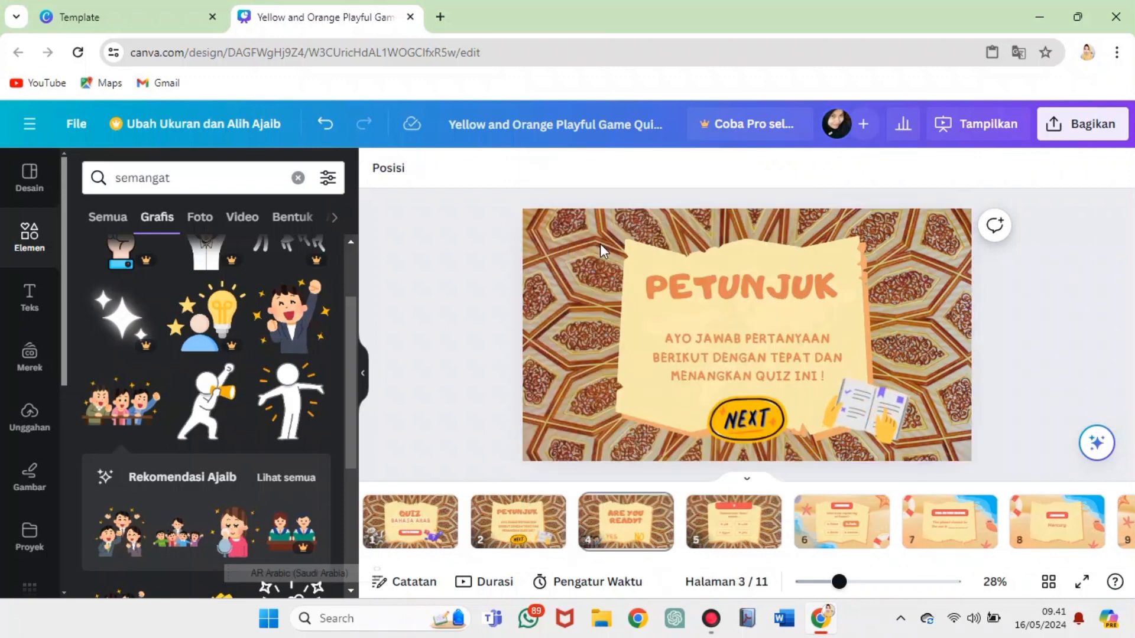
drag(619, 529, 909, 526)
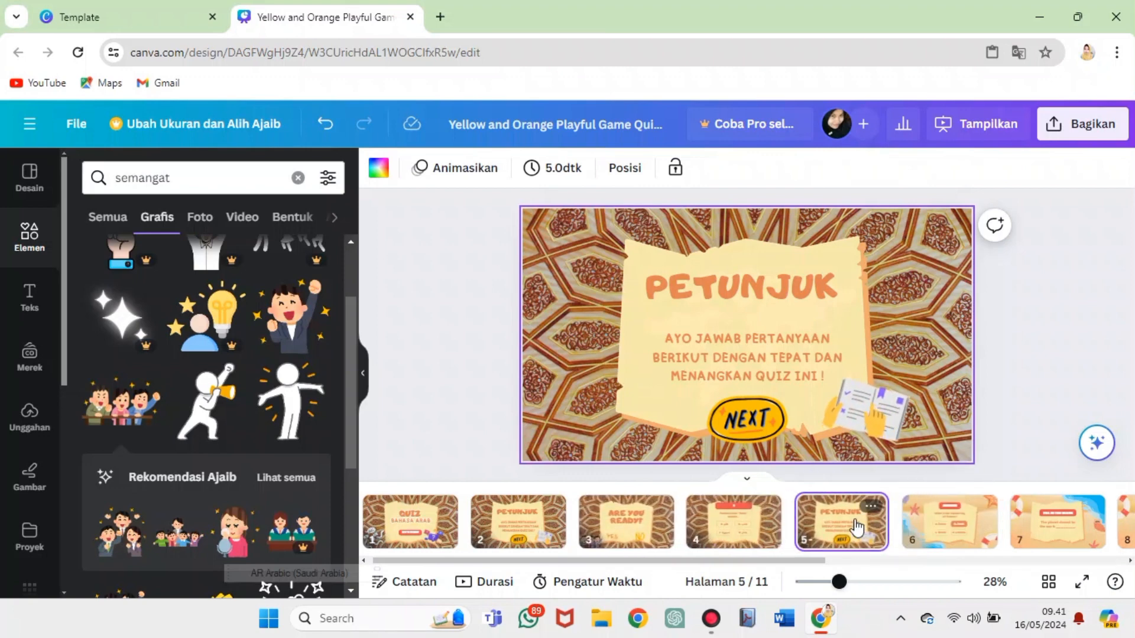
Clear the text and book graphic from the copied PETUNJUK slide and add the THANK YOU text combination to it
click(716, 290)
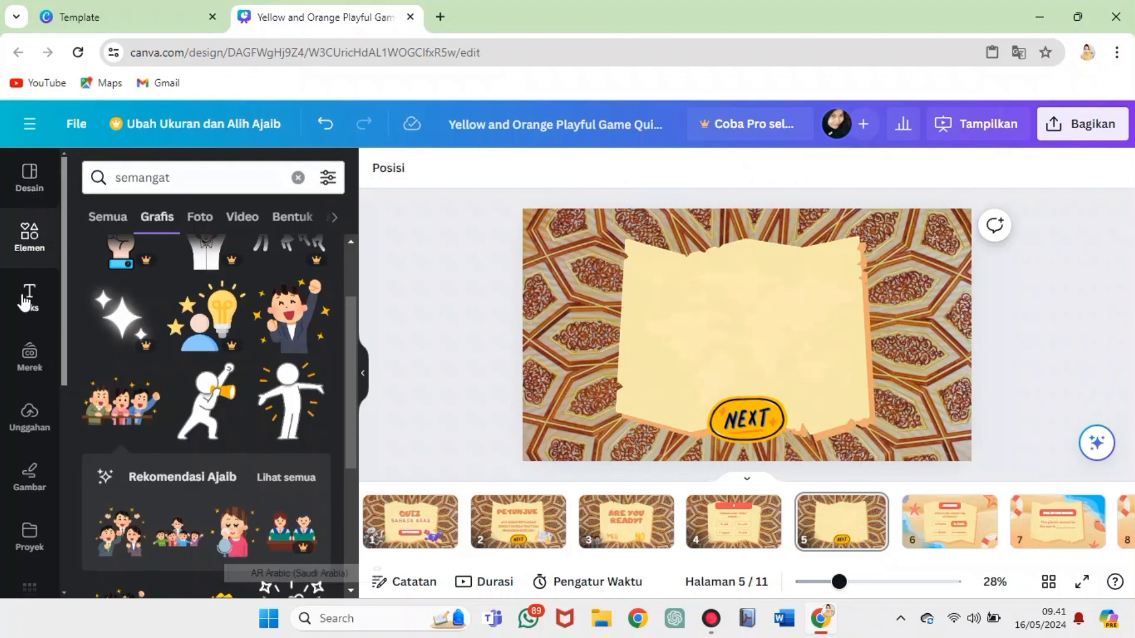
click(26, 288)
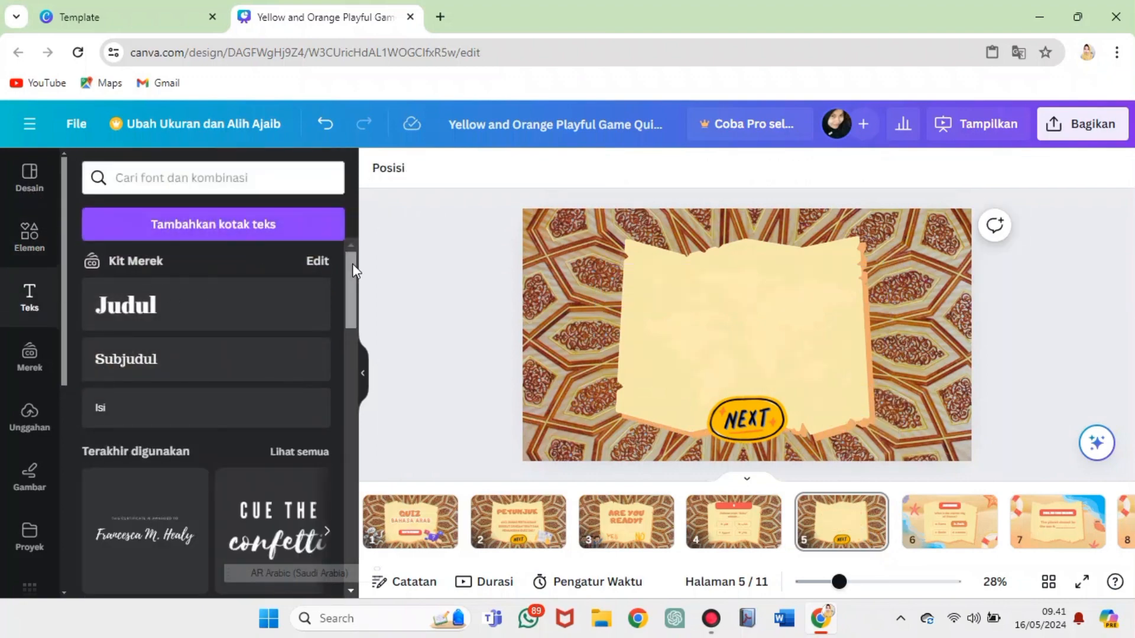
drag(352, 263, 365, 499)
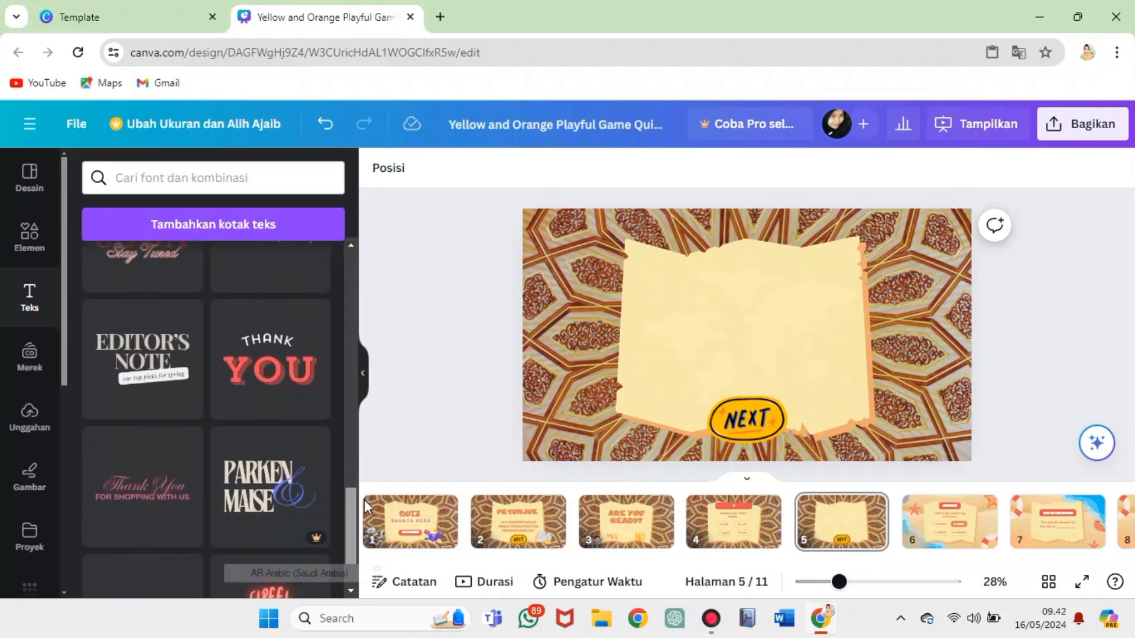
drag(301, 350, 711, 331)
Change the THANK YOU text combination on page 5 to read JAWABAN above BENAR
drag(725, 292, 735, 286)
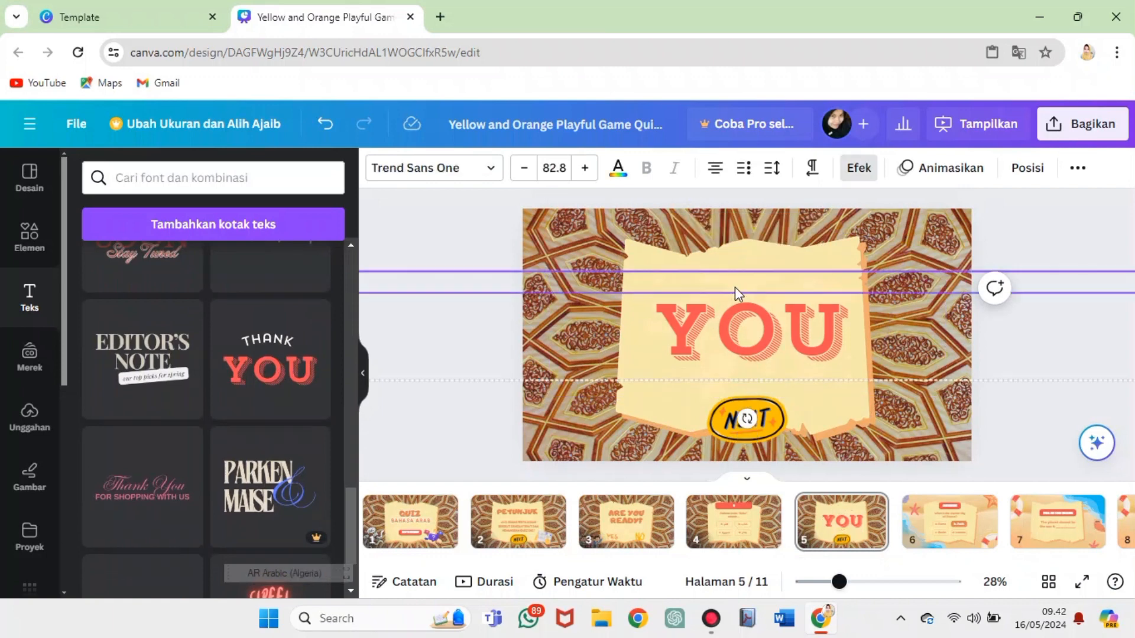
text(JAWABAN)
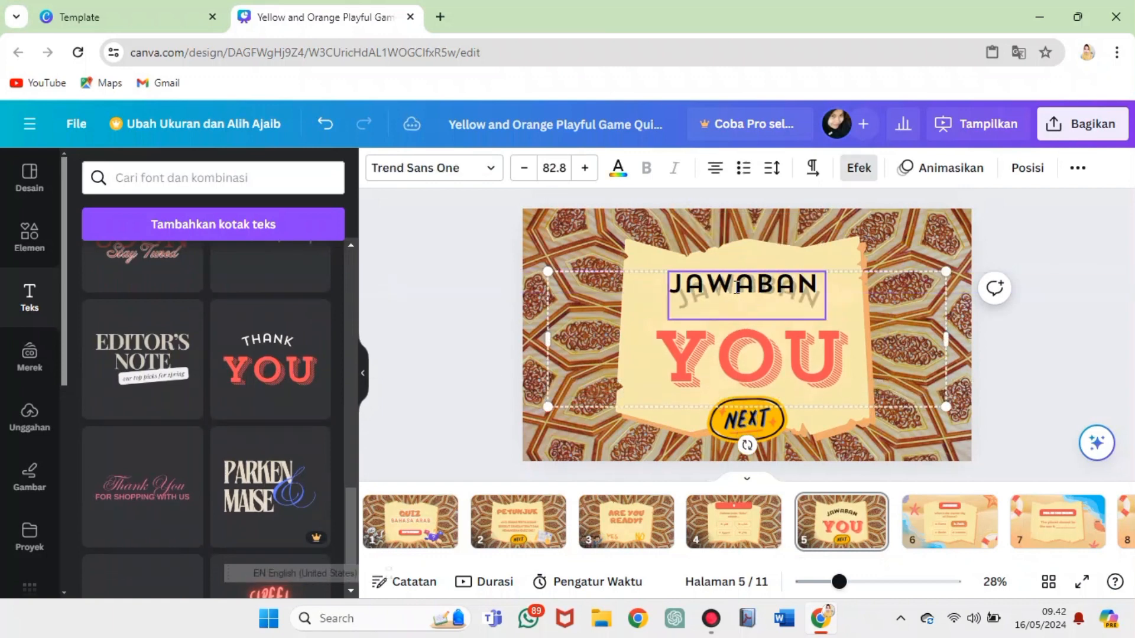
click(726, 346)
double_click(726, 345)
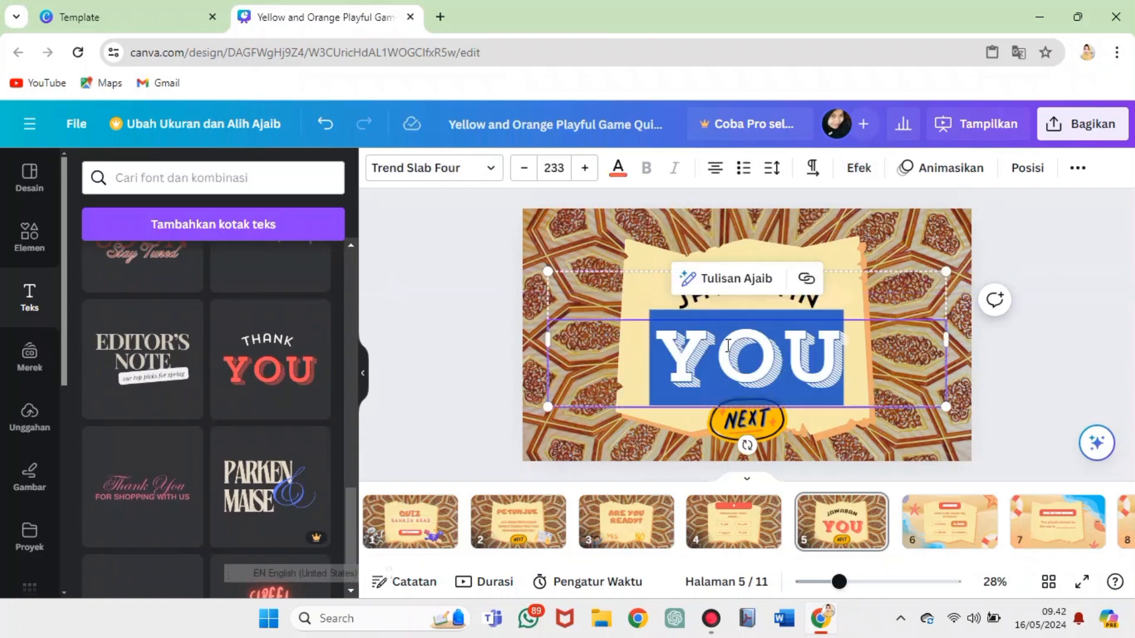
text(BENAR)
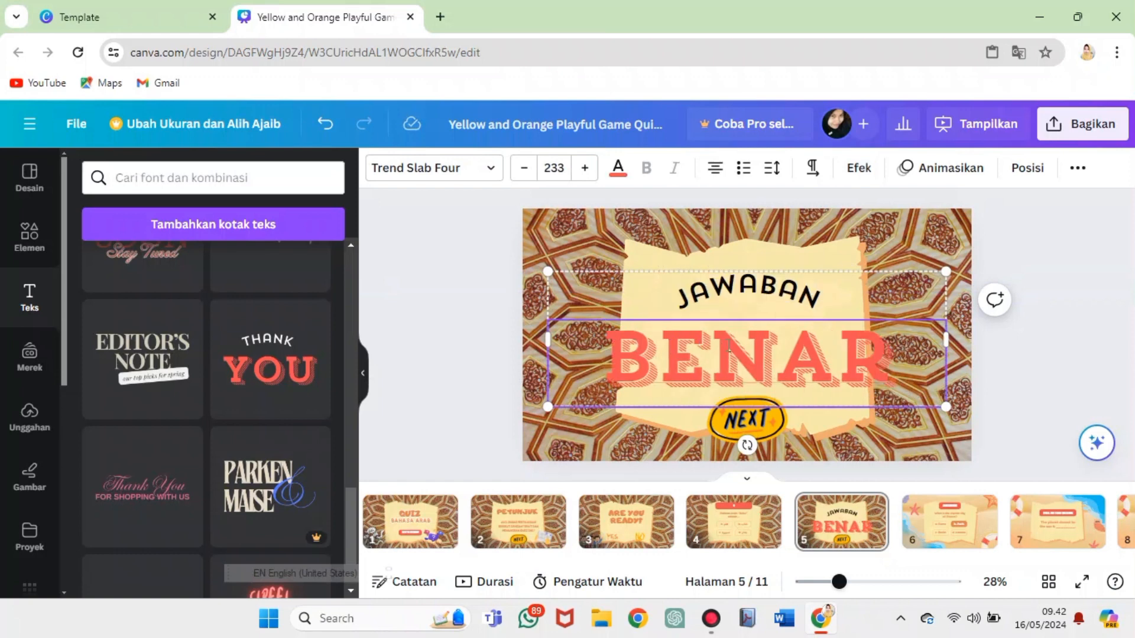
Reduce the font size of BENAR until the word fits within the torn-paper shape
click(523, 170)
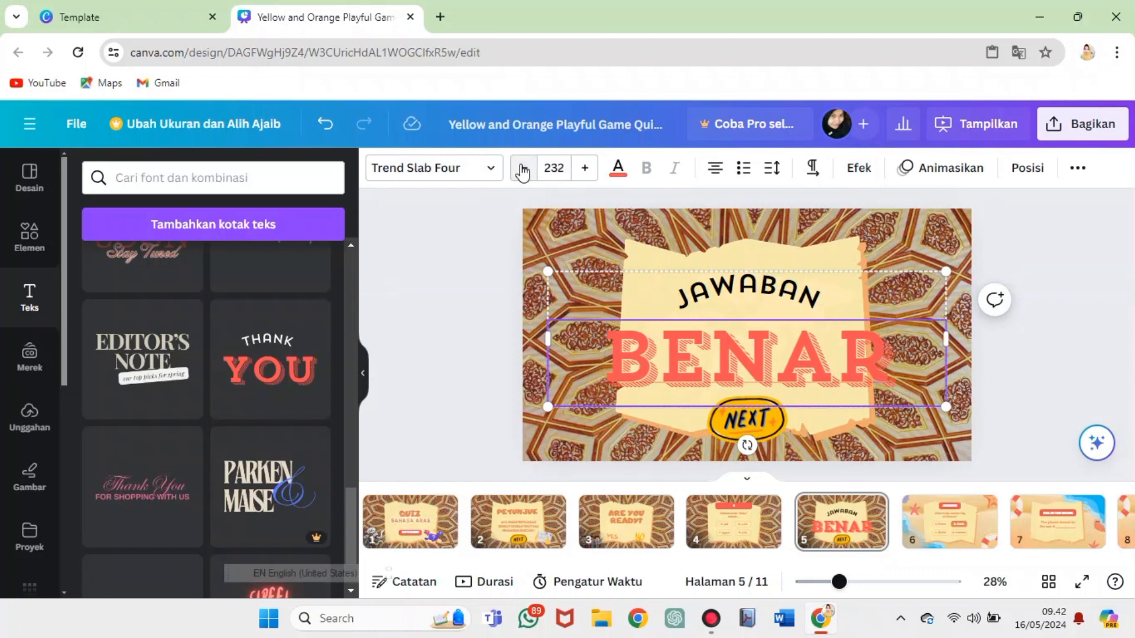
click(523, 169)
click(523, 169)
click(523, 170)
click(523, 169)
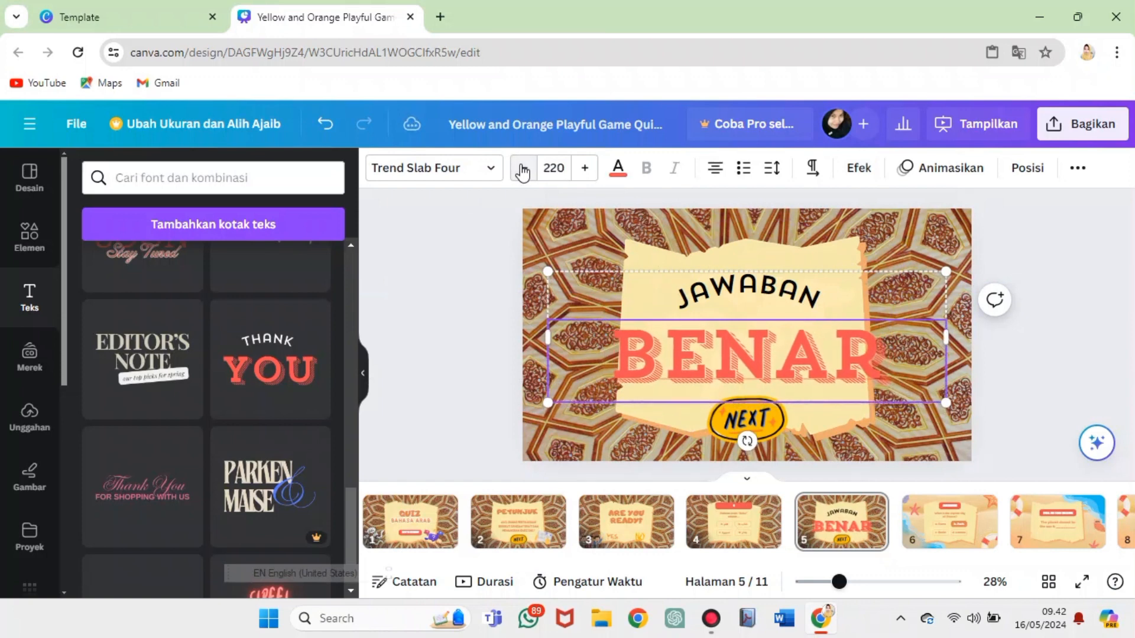
click(523, 169)
click(523, 170)
click(523, 170)
click(523, 170)
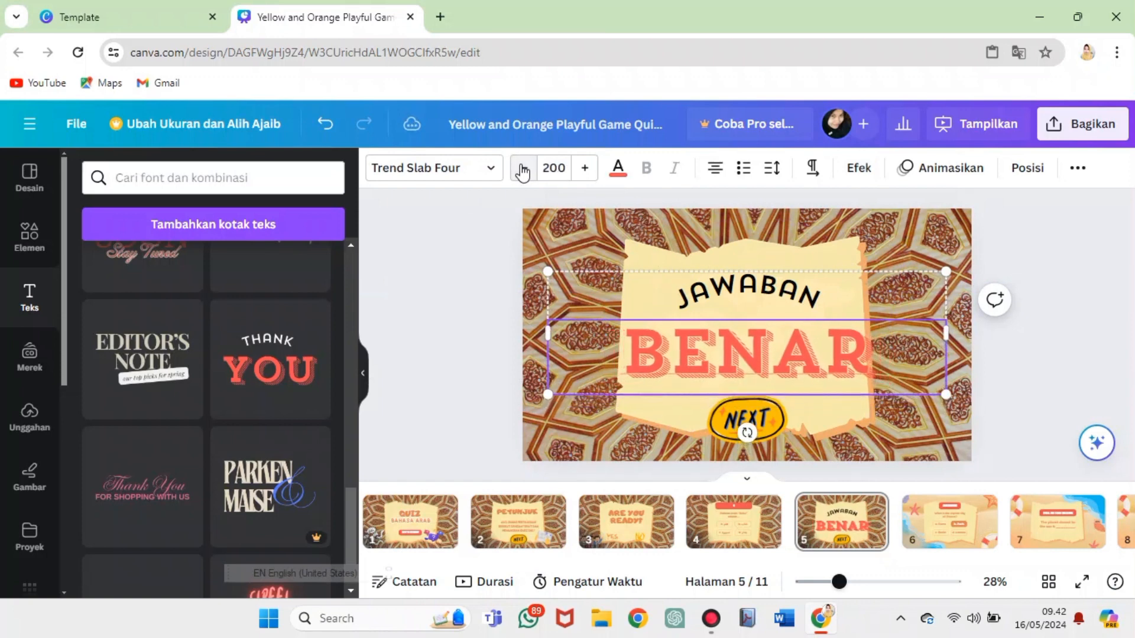
click(523, 169)
click(523, 169)
click(523, 169)
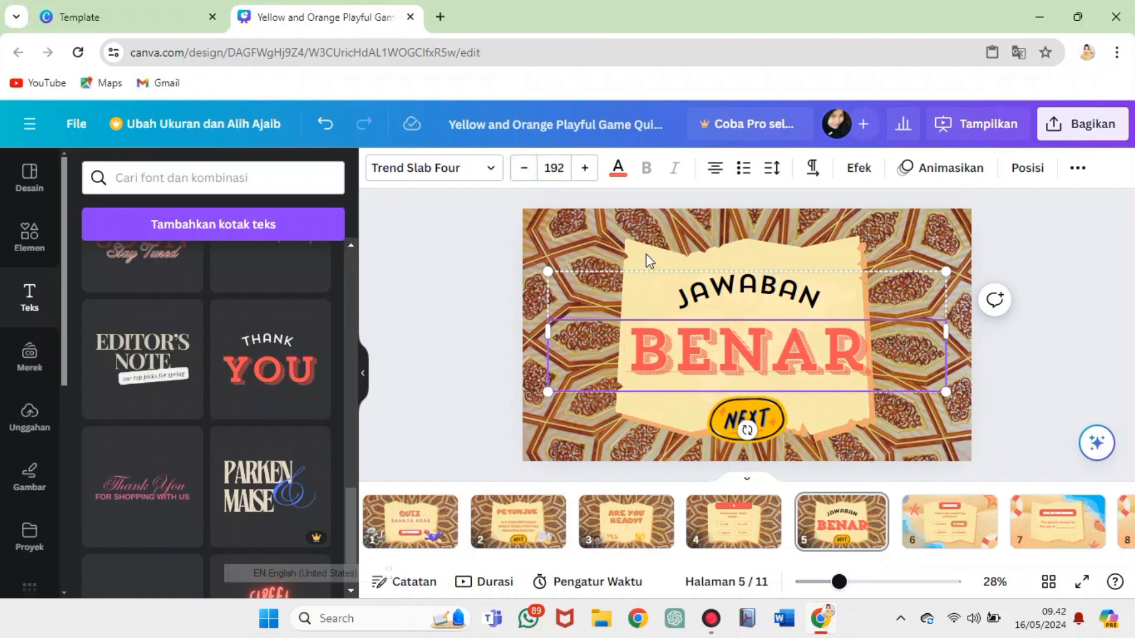
click(523, 170)
click(524, 170)
click(570, 242)
Search the graphics for "benar", add a green check mark and place it, shrunk, beside the NEXT badge
click(30, 237)
click(157, 179)
double_click(158, 181)
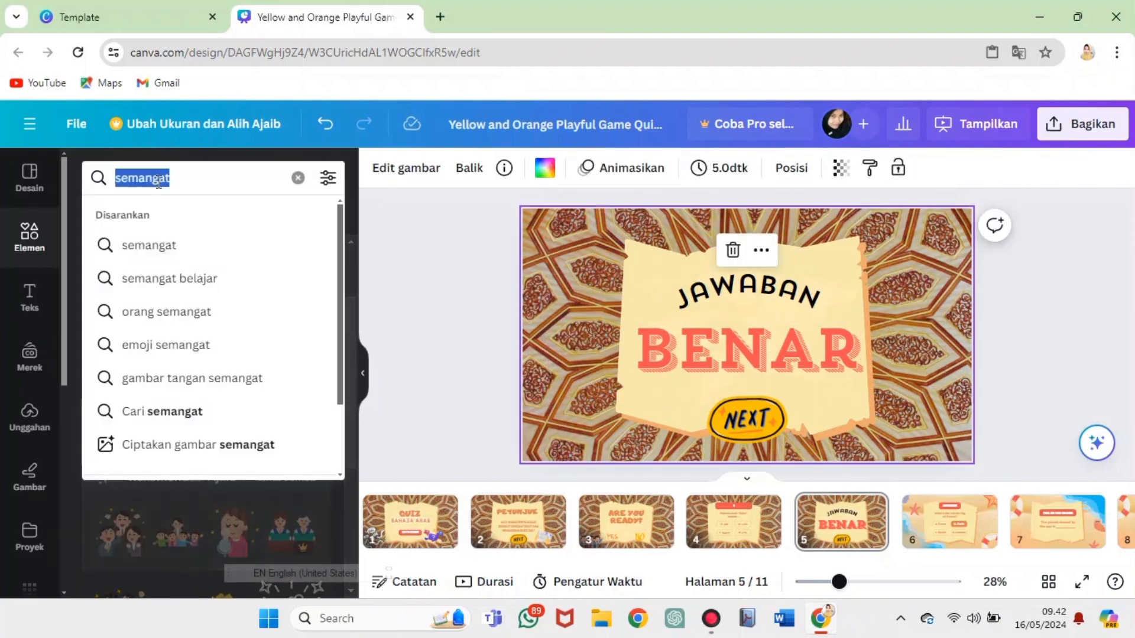
text(benar)
key(Return)
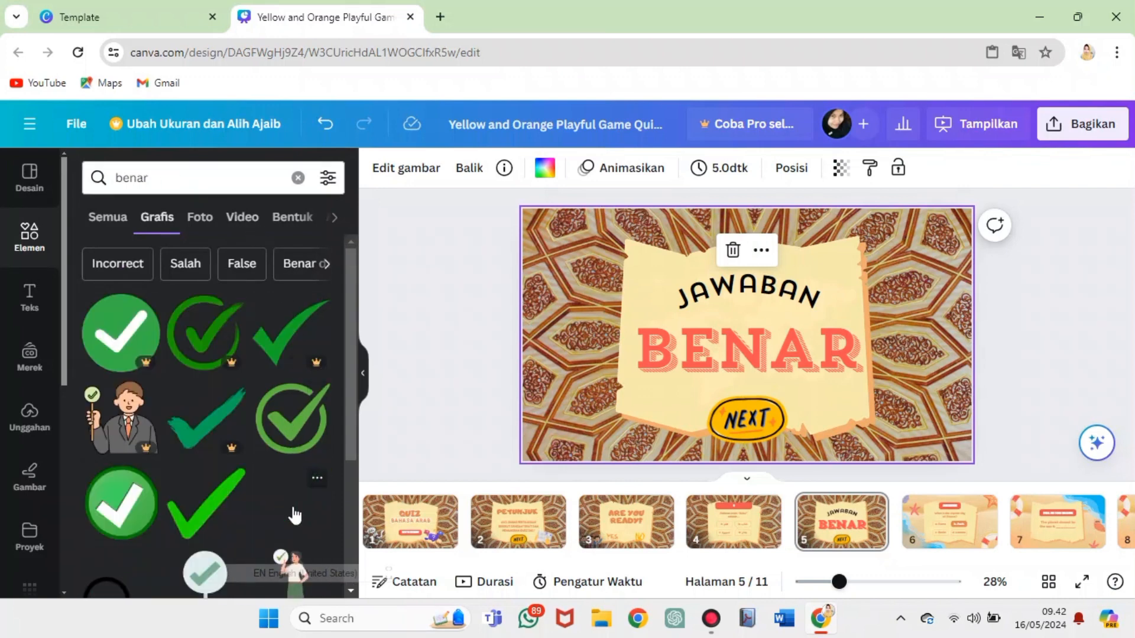
click(292, 506)
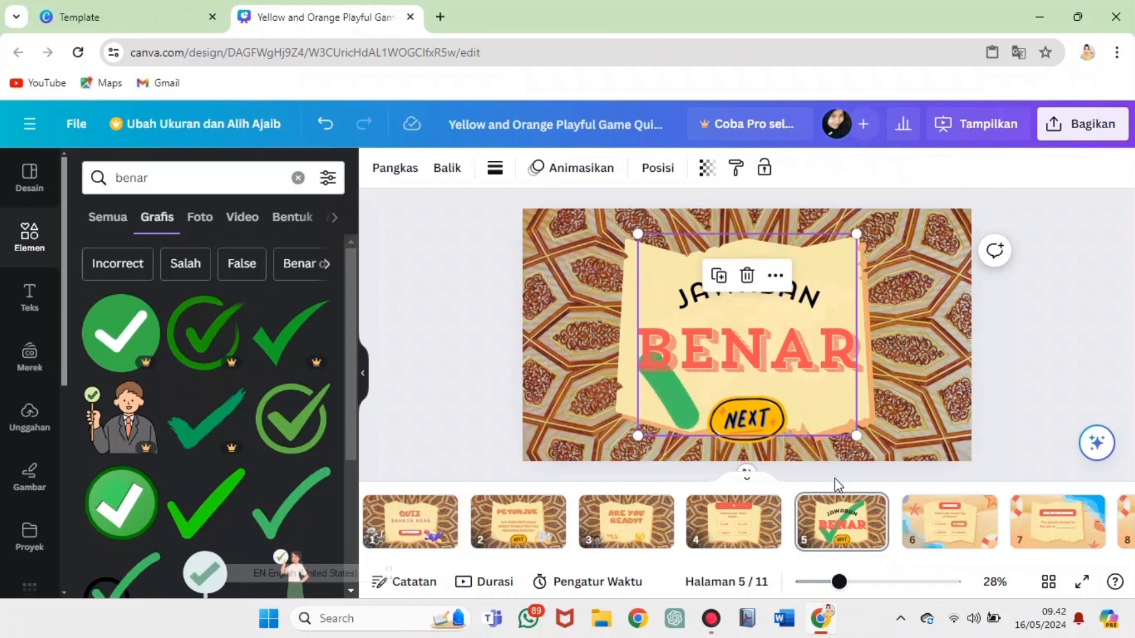
drag(707, 418, 843, 442)
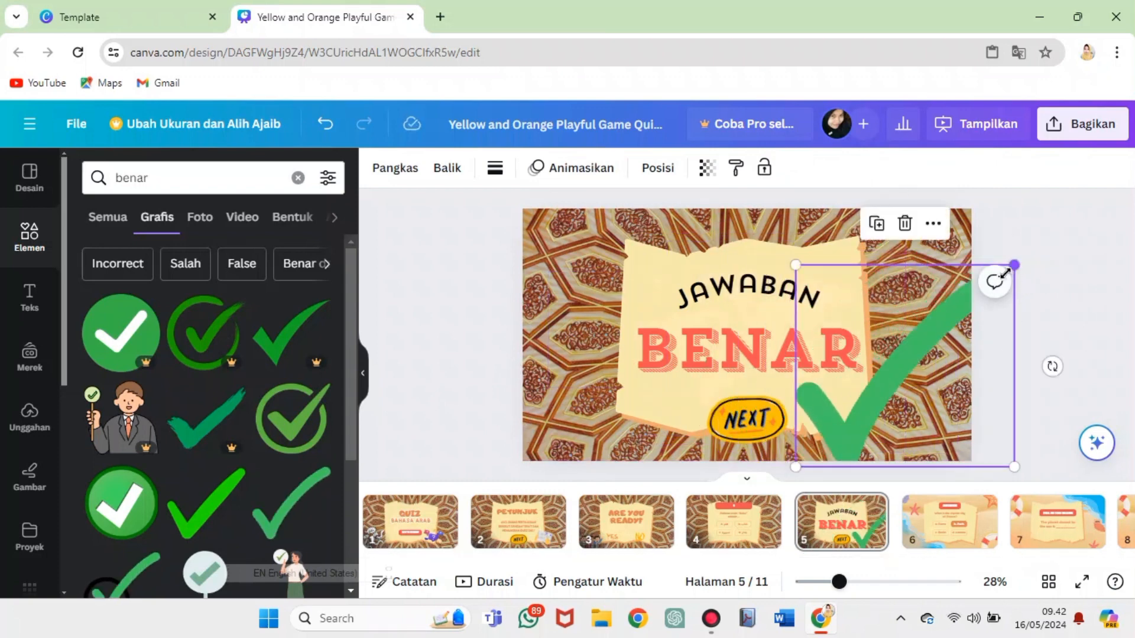
drag(1014, 267, 874, 368)
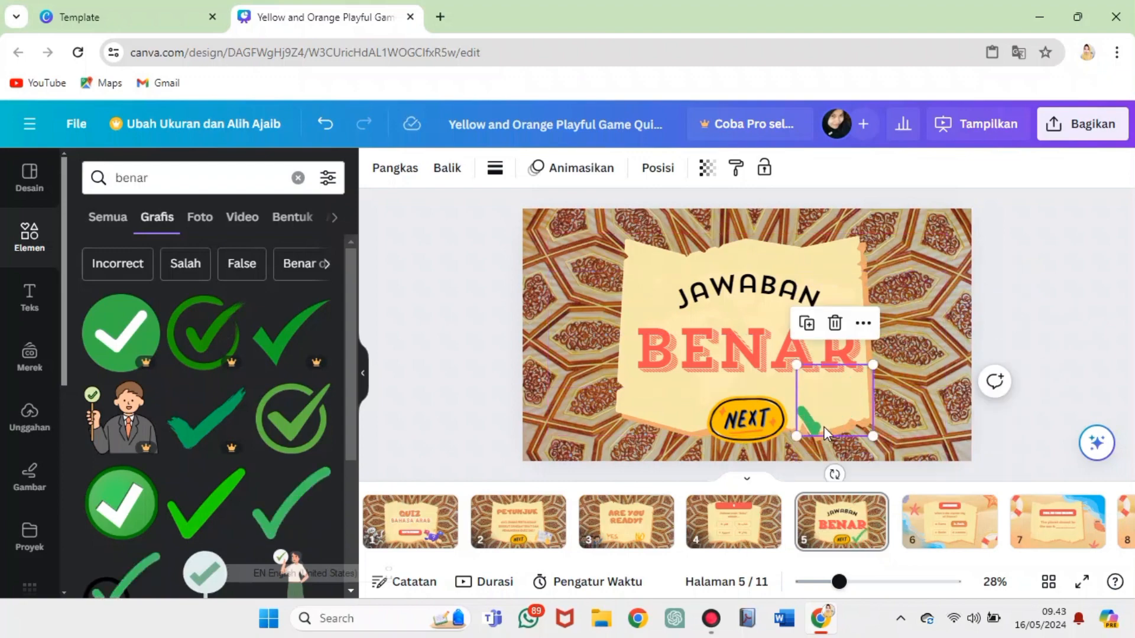
Add the green thumbs-up graphic from the "benar" results and place it in the JAWABAN BENAR slide's lower-left corner
scroll(207, 414, down, 5)
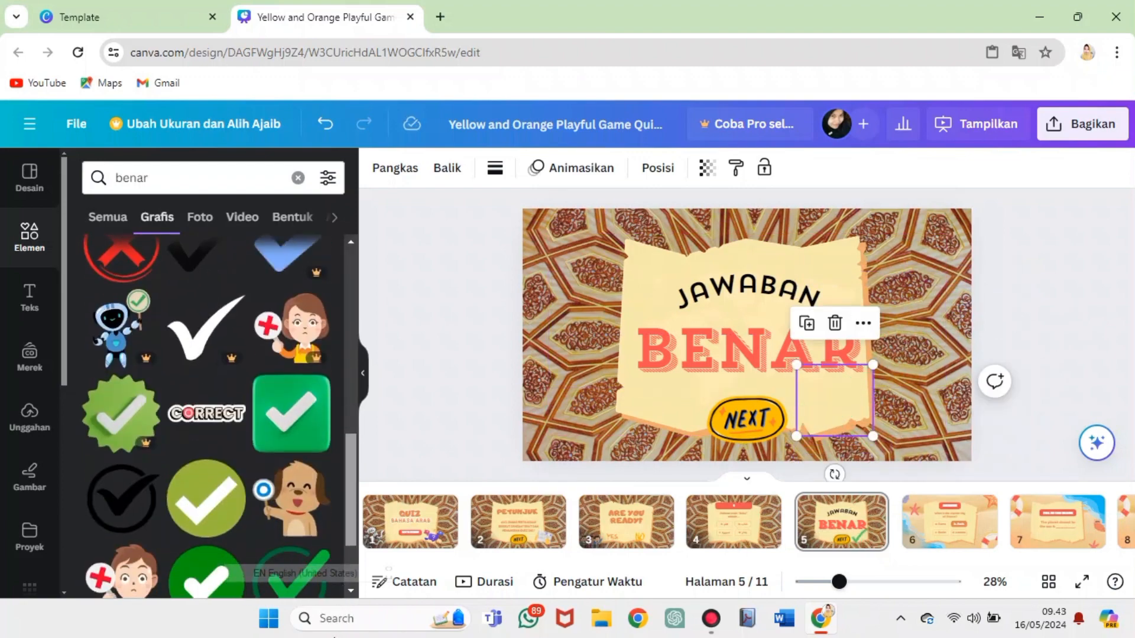
scroll(302, 414, down, 5)
click(301, 414)
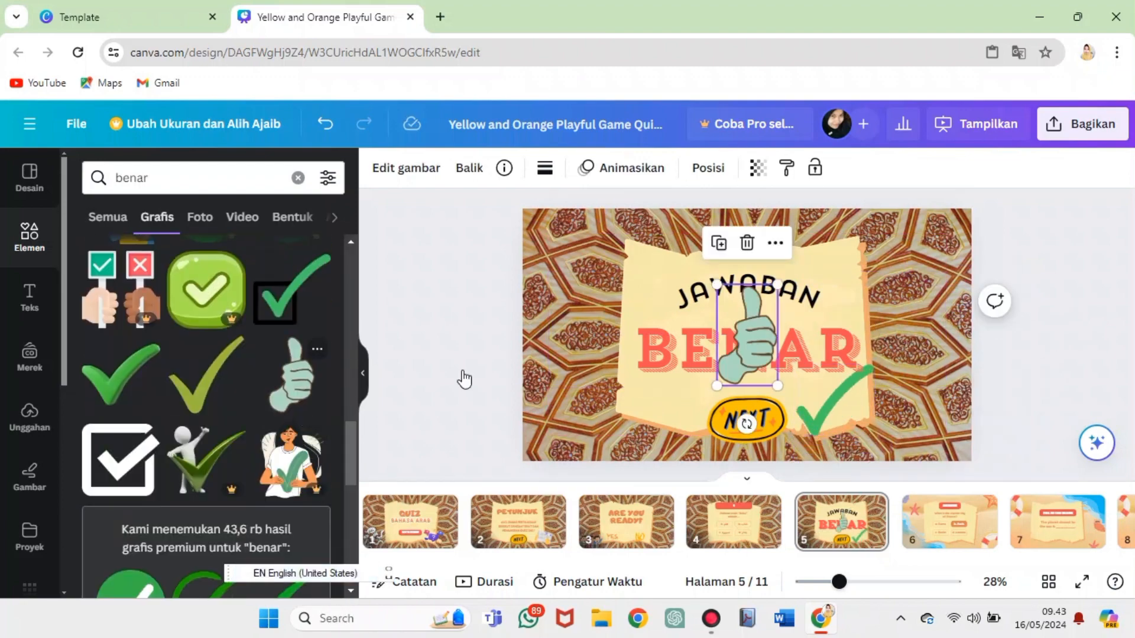
drag(723, 355, 540, 446)
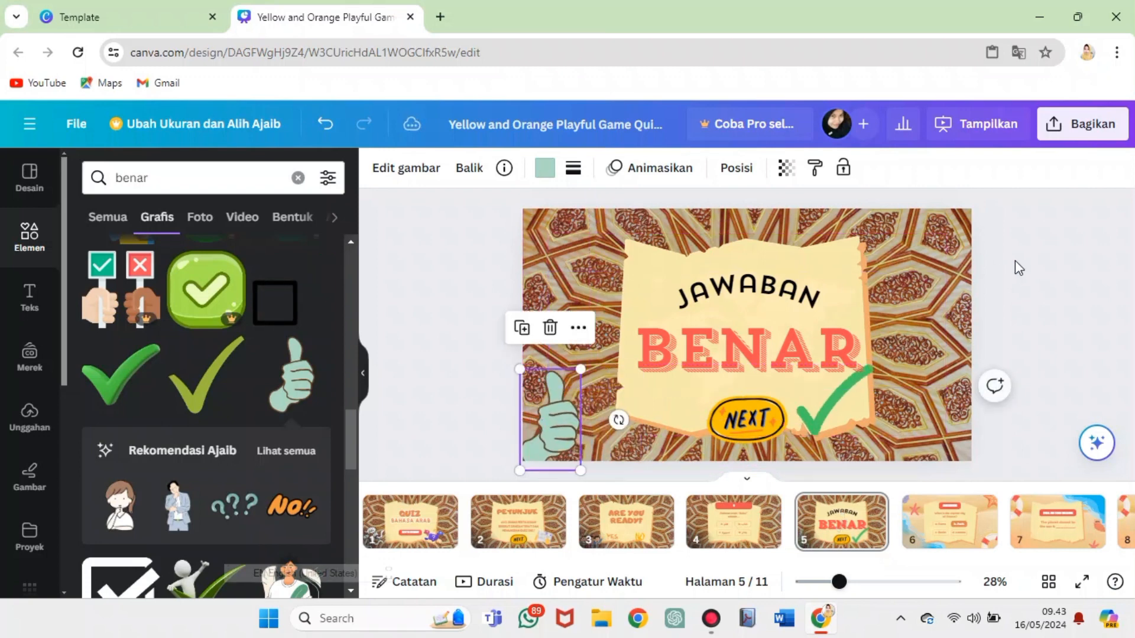
click(1015, 261)
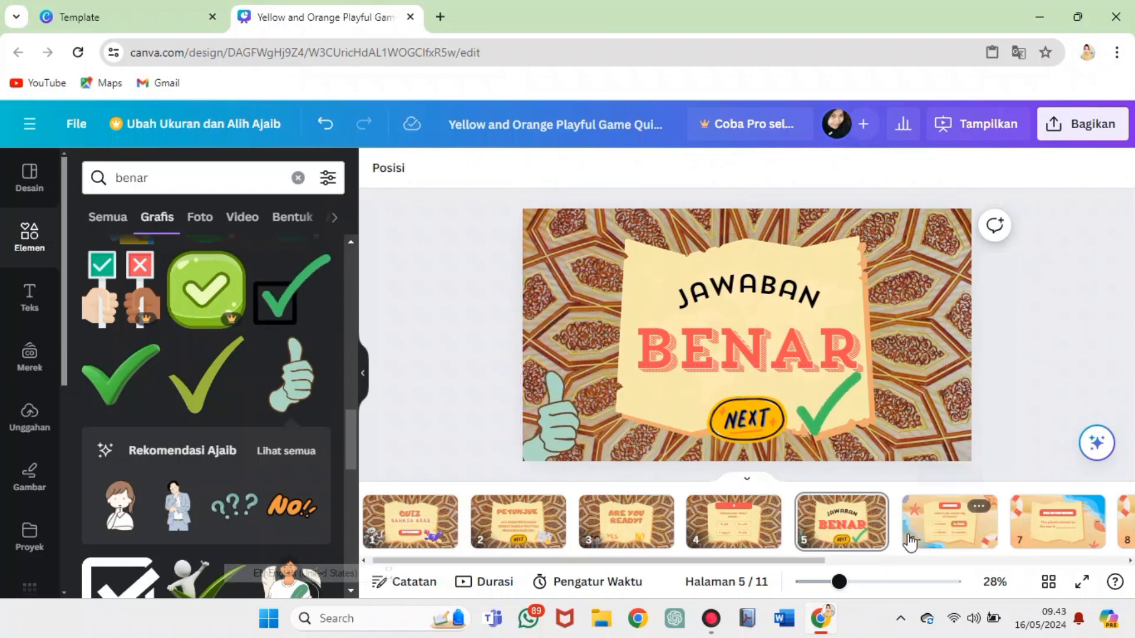
Duplicate the JAWABAN BENAR slide as page 6
right_click(850, 549)
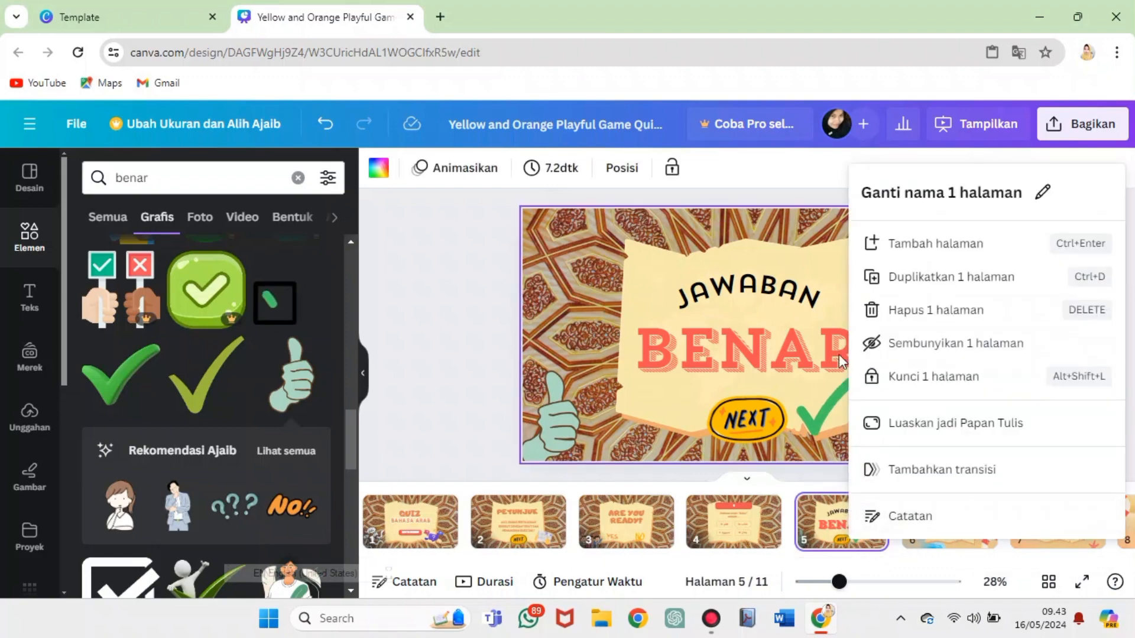
click(871, 285)
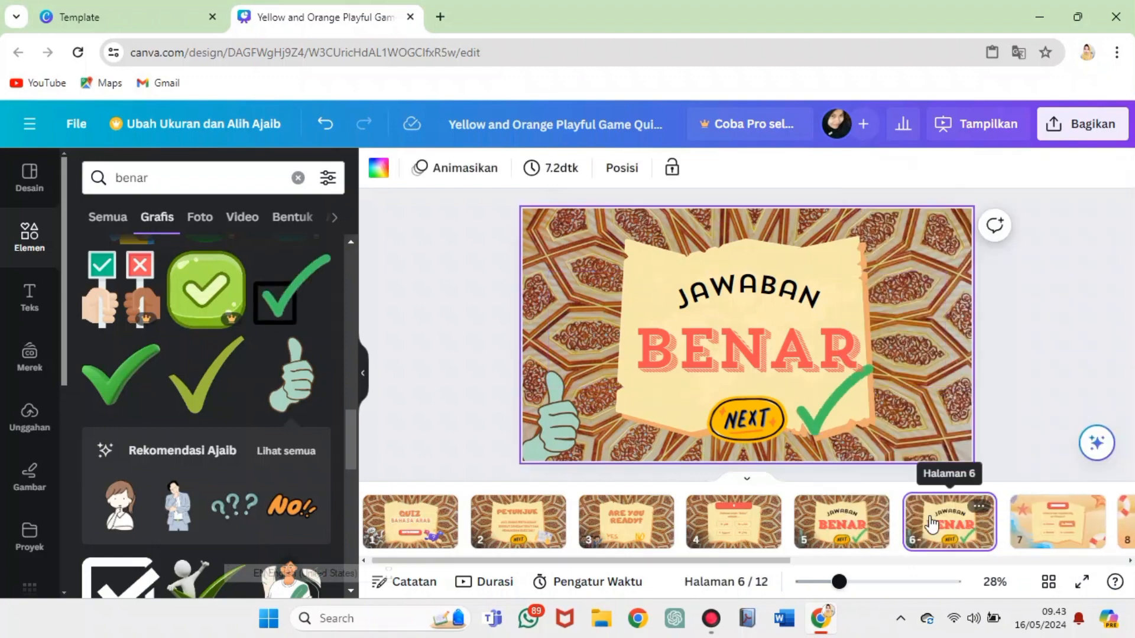
On page 6, replace the word BENAR with SALAH and delete the green check mark
click(779, 362)
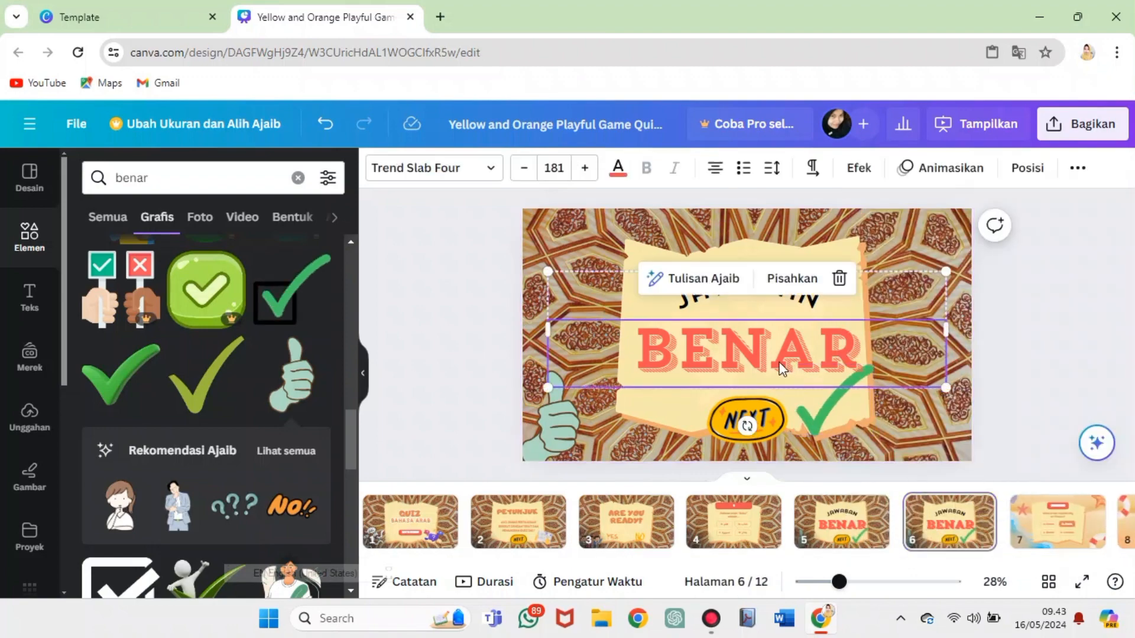
text(S)
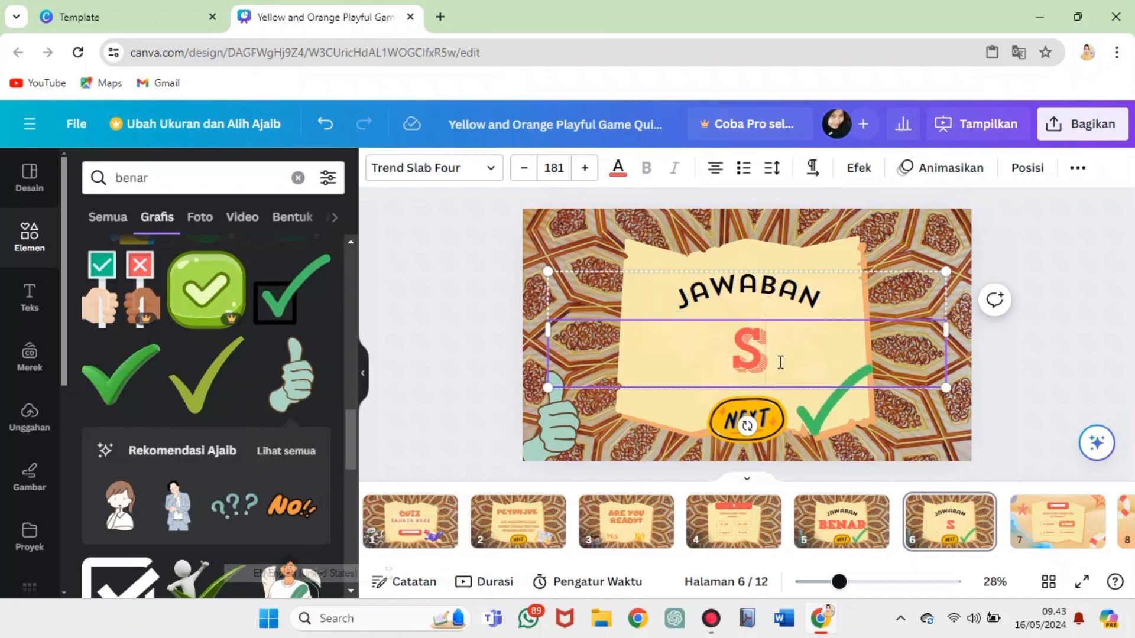
text(ALAH)
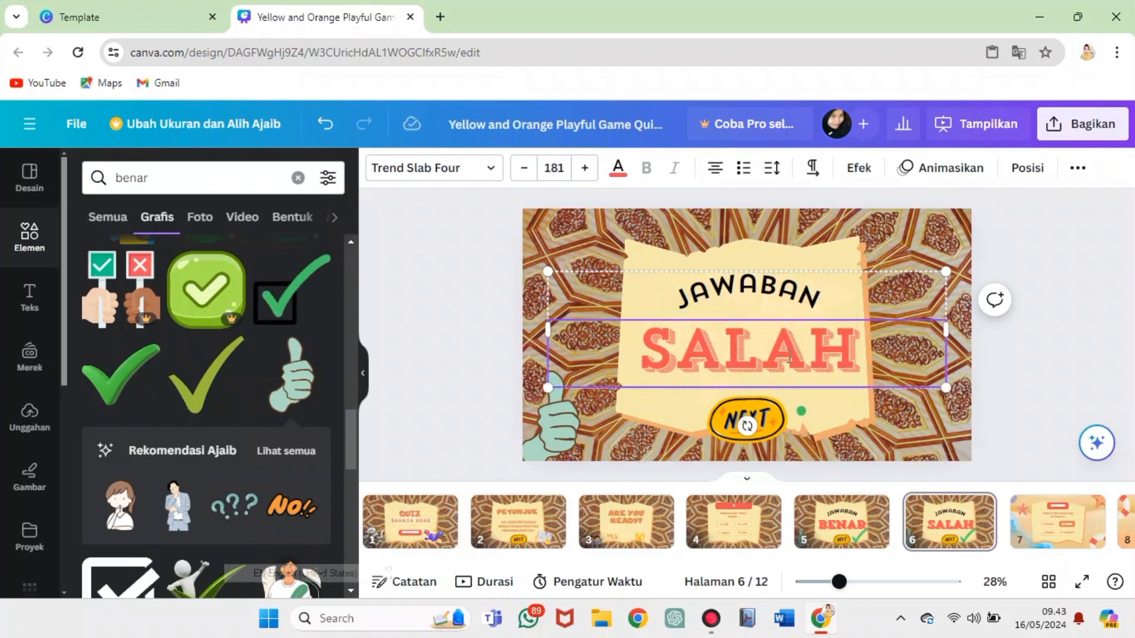
click(824, 420)
key(Delete)
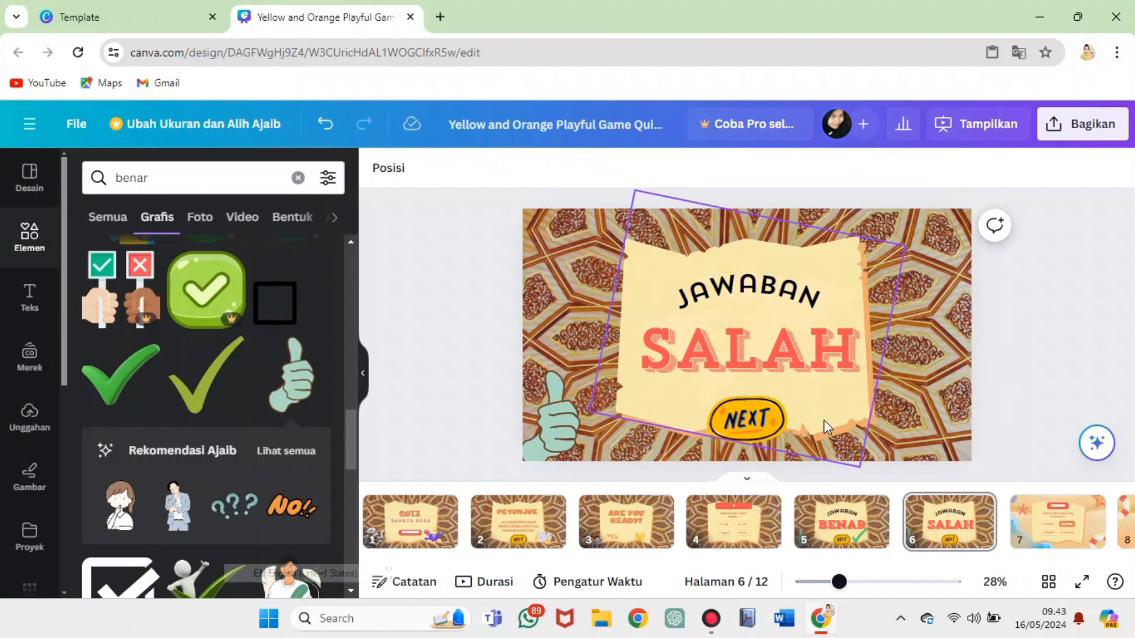
Search the graphics for "salah", add the red speech bubble with a cross and place it, shrunk, beside the NEXT badge
scroll(343, 407, up, 8)
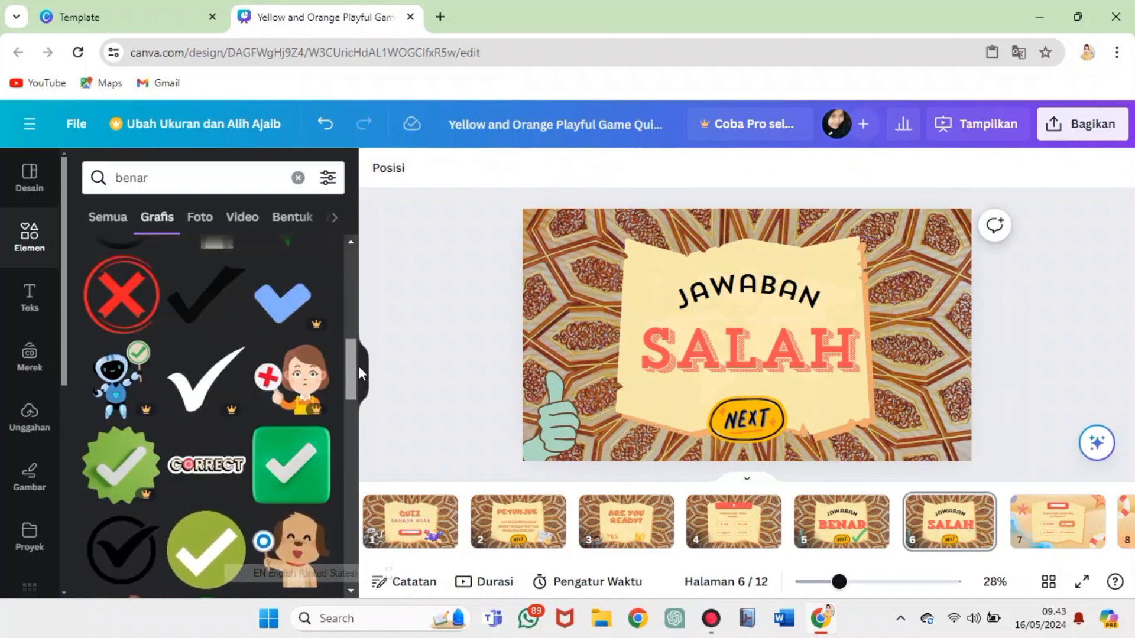
scroll(341, 332, up, 3)
double_click(170, 177)
text(salah)
key(Return)
drag(347, 290, 345, 408)
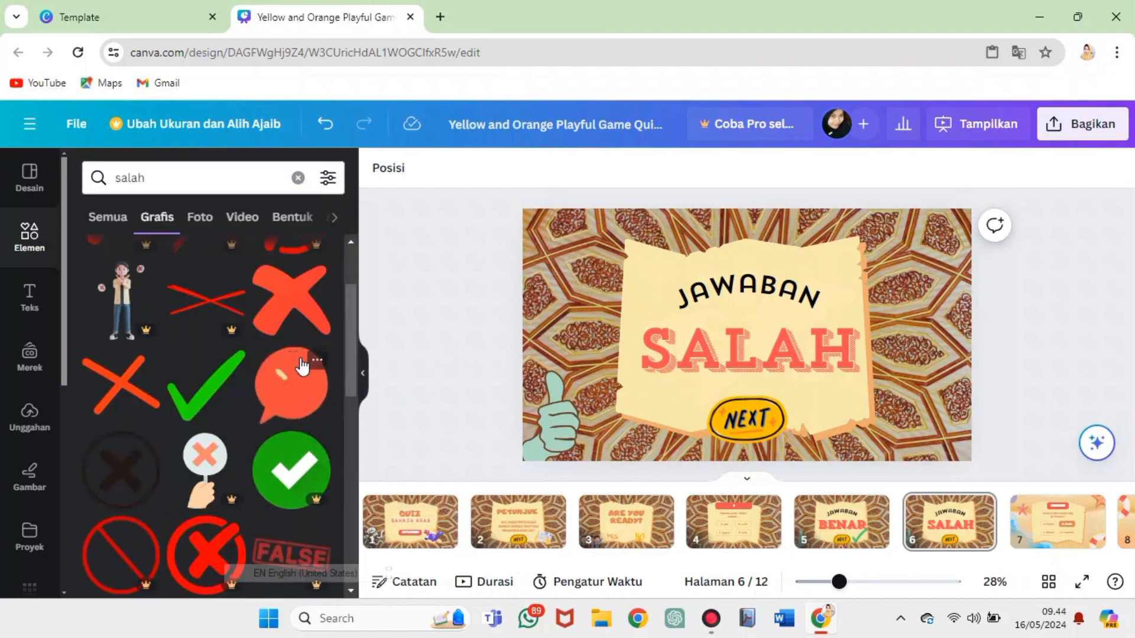
click(284, 393)
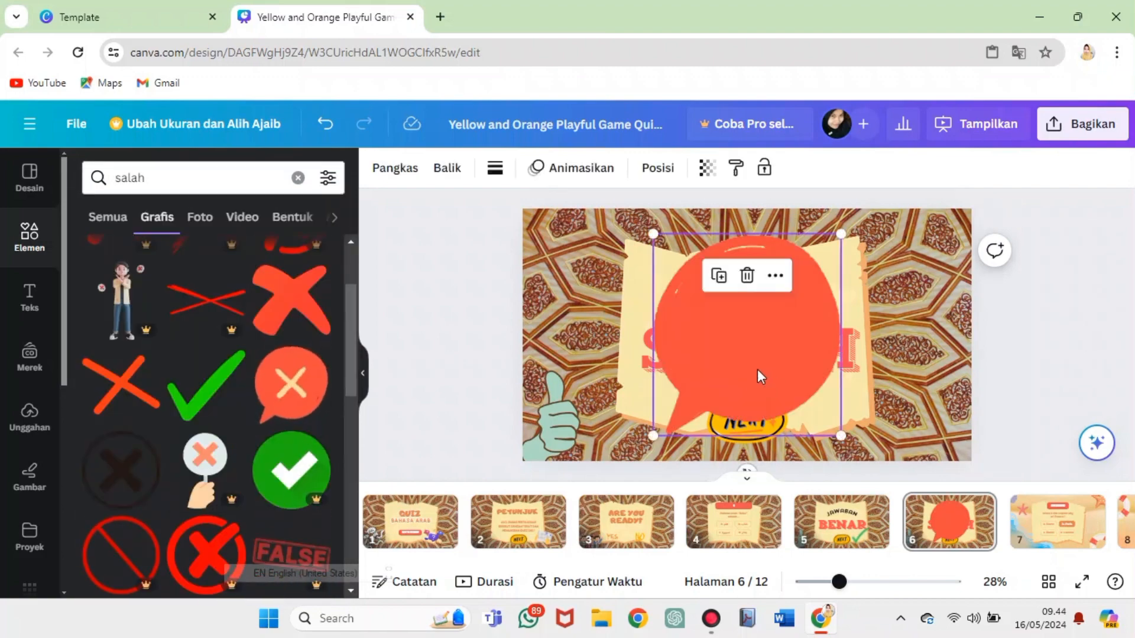
drag(841, 234, 765, 333)
drag(704, 382, 864, 408)
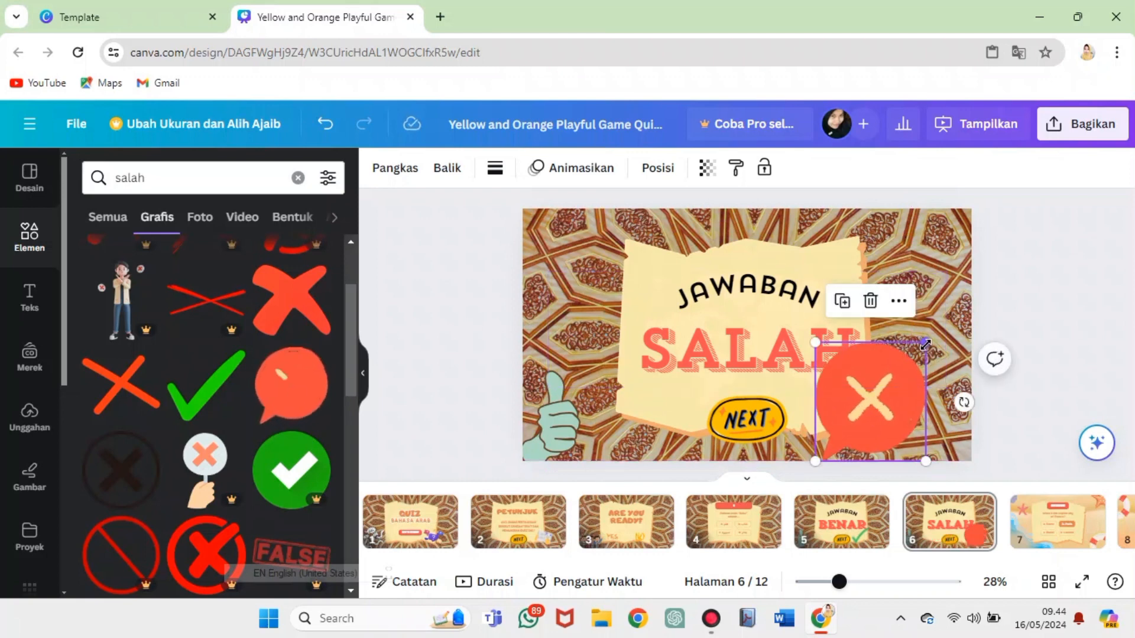
drag(925, 344, 871, 391)
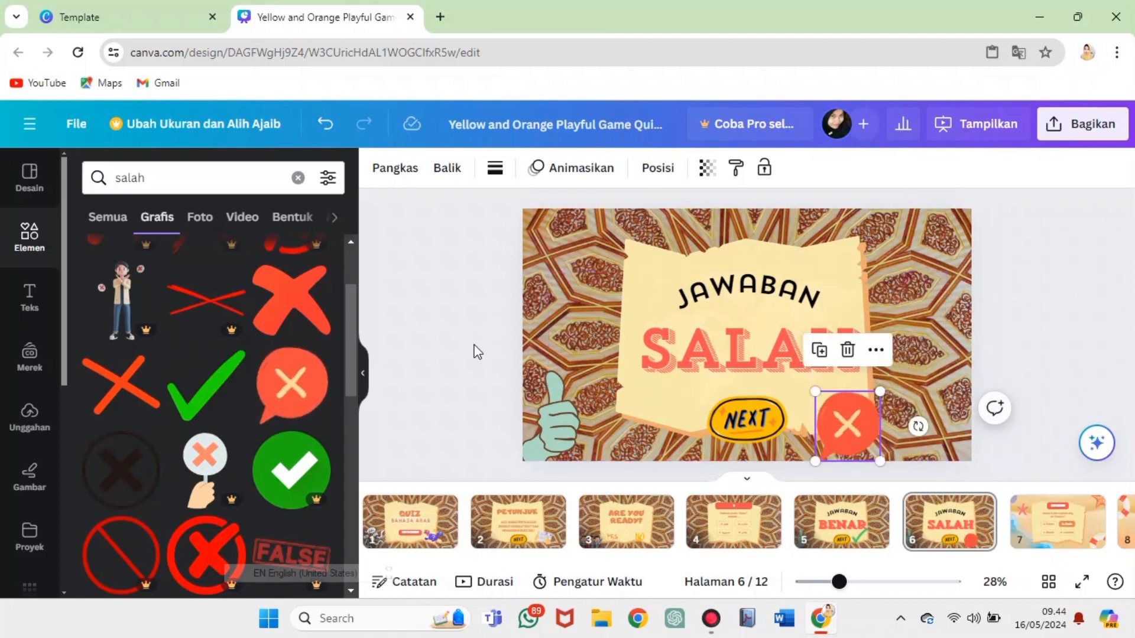
Delete the thumbs-up graphic and the NEXT badge from the JAWABAN SALAH slide
drag(349, 322, 346, 547)
click(535, 442)
key(Delete)
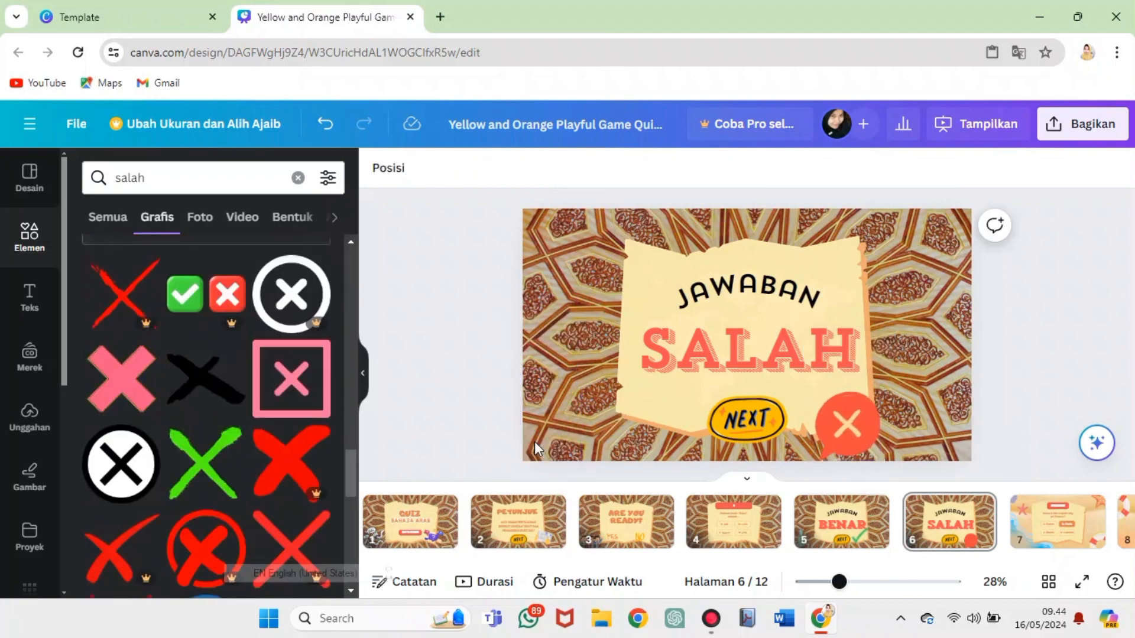
click(747, 421)
key(Delete)
Search the graphics for "back", add the yellow BACK button and place it centred below the word SALAH
click(164, 172)
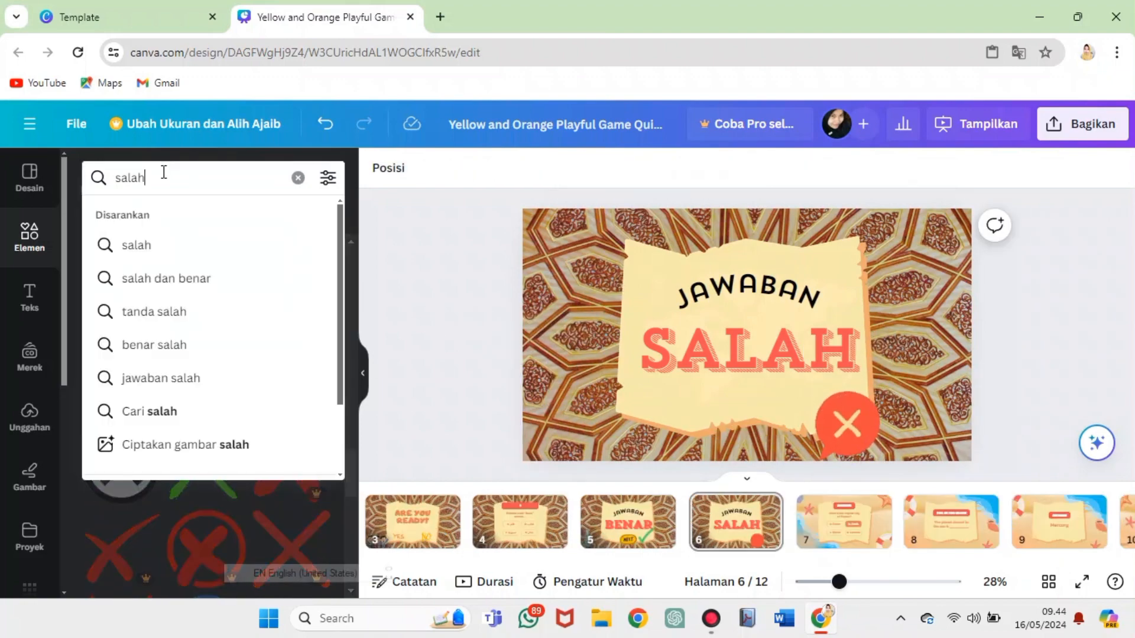
key(ctrl+a)
text(back)
key(Return)
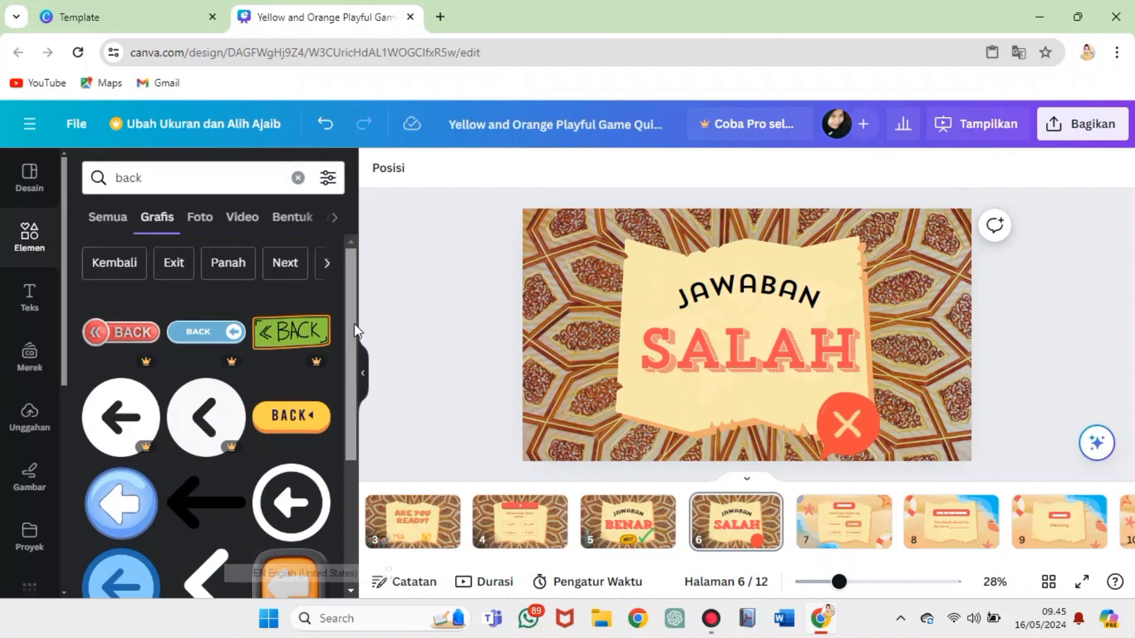
drag(353, 323, 327, 385)
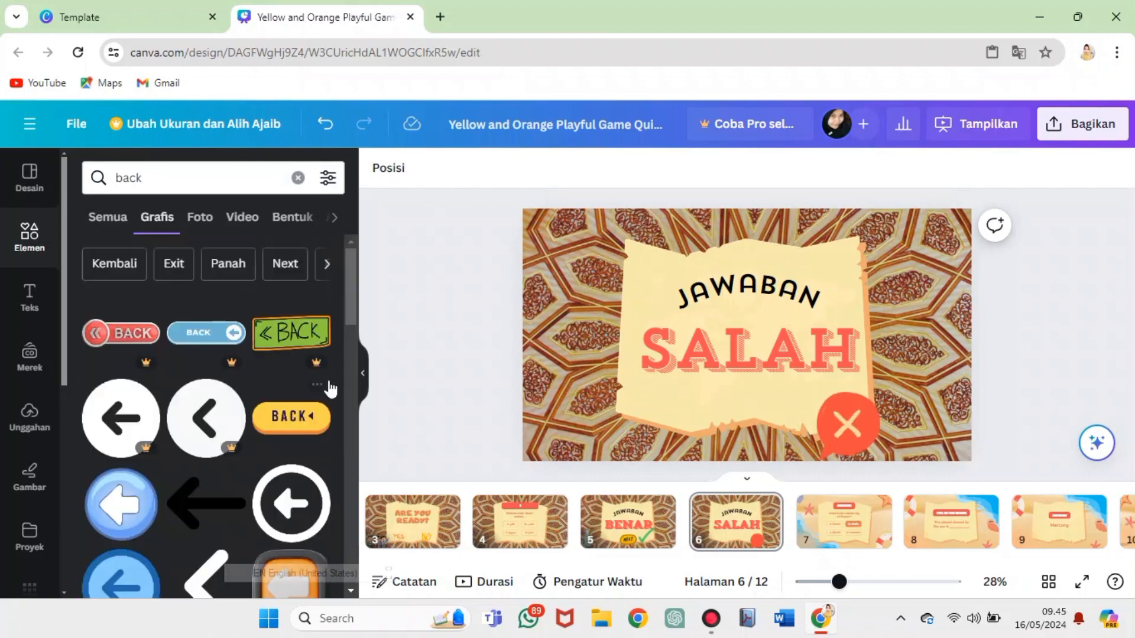
click(304, 418)
drag(755, 327, 759, 412)
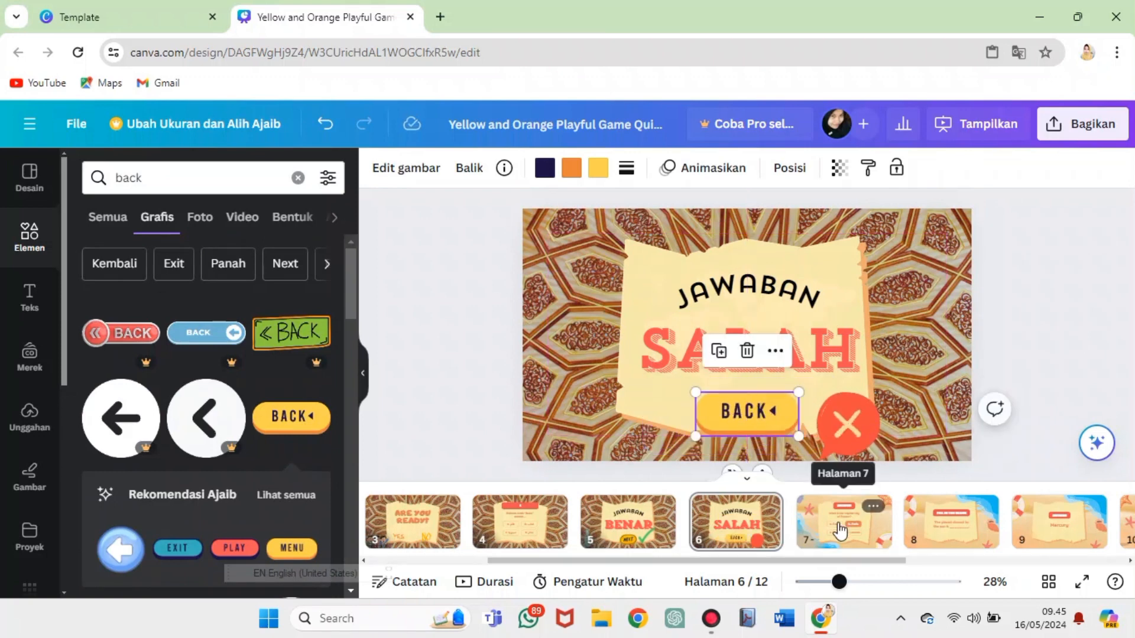
Duplicate the question slide on page 4 and move the copy behind the JAWABAN SALAH slide as page 7
click(527, 535)
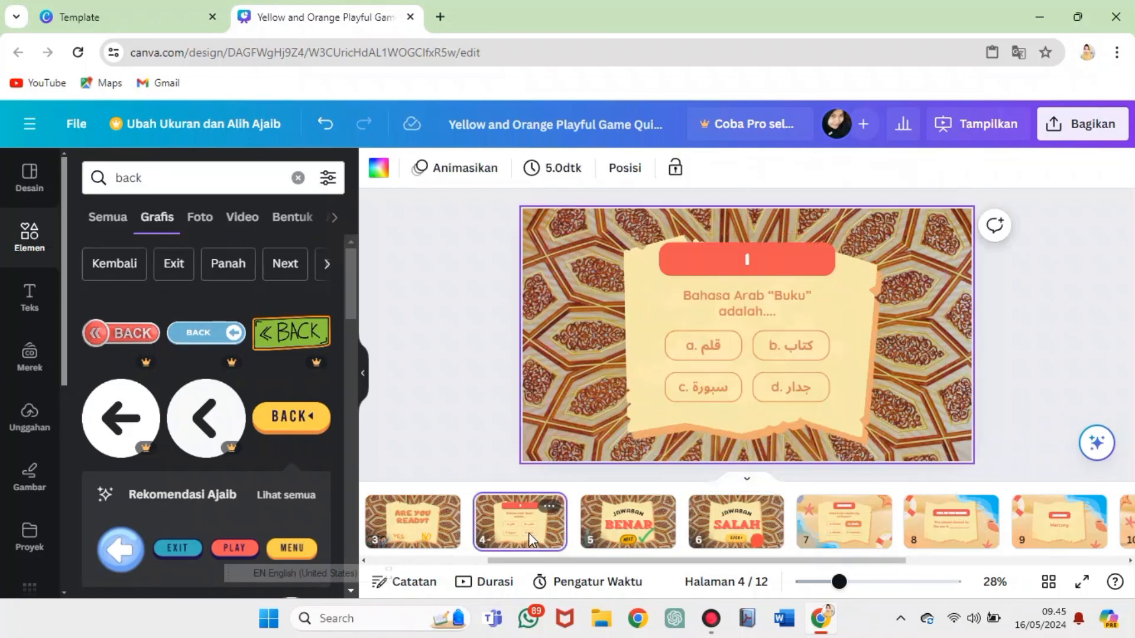
right_click(528, 533)
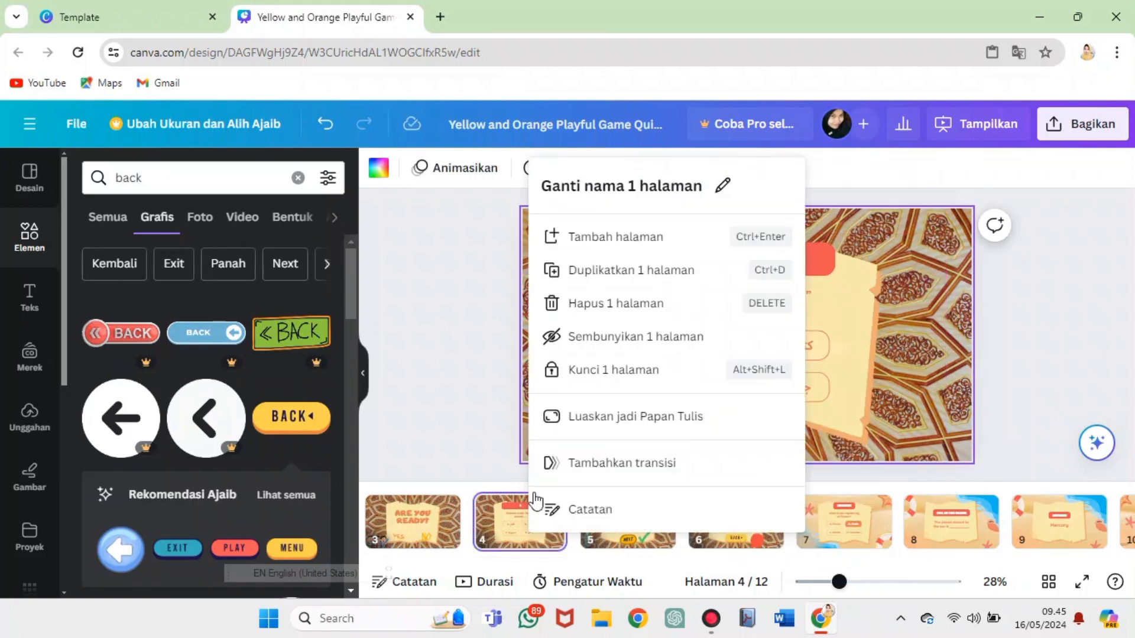
click(593, 278)
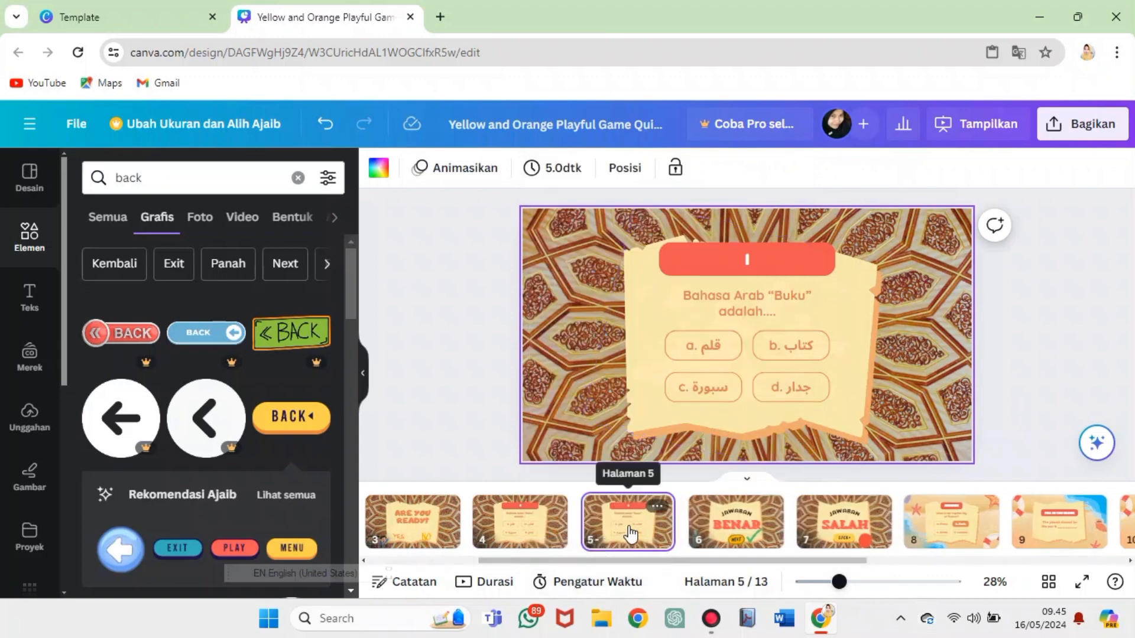
mouse_move(629, 535)
mouse_down()
mouse_move(952, 535)
mouse_move(940, 536)
mouse_up()
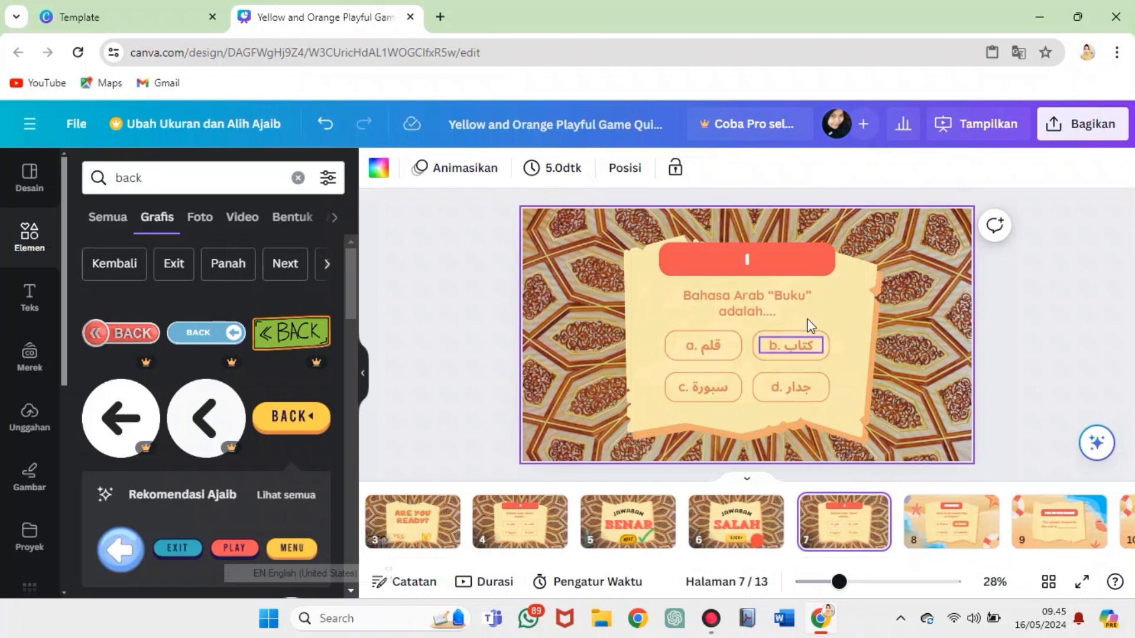
Change the question number in the red header of page 7 to 2
click(761, 255)
click(762, 255)
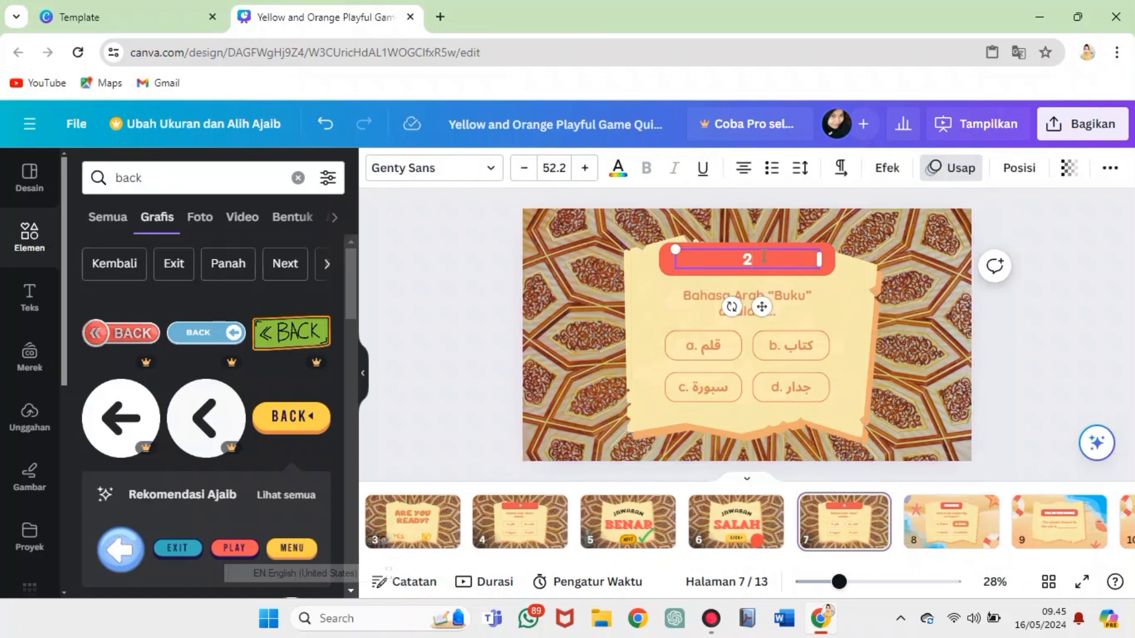
click(772, 296)
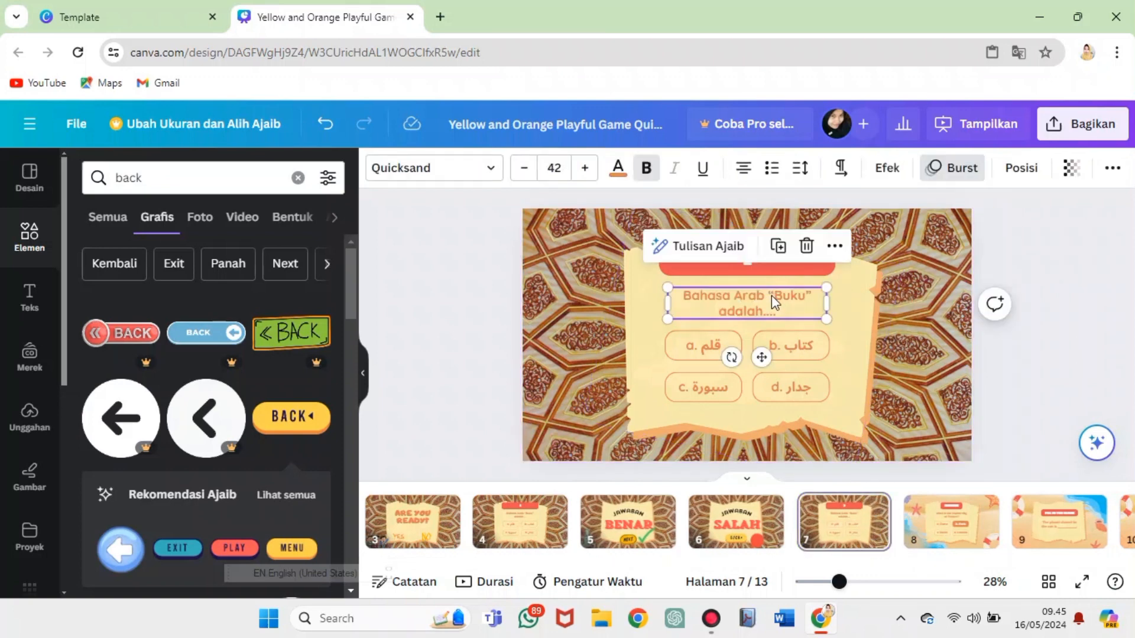
double_click(772, 295)
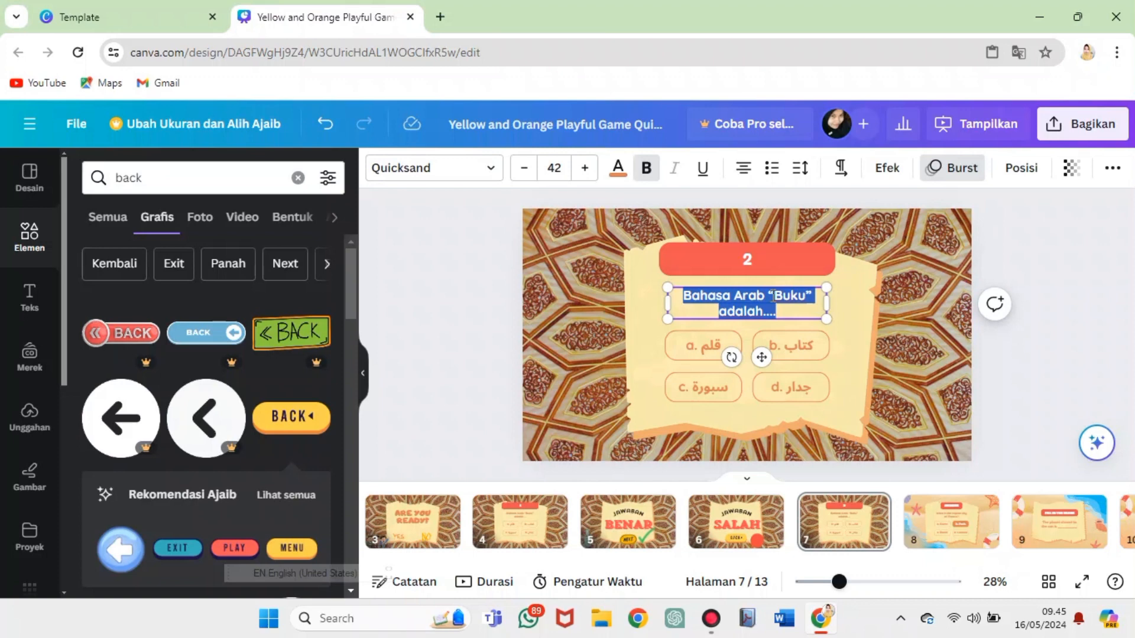
click(773, 296)
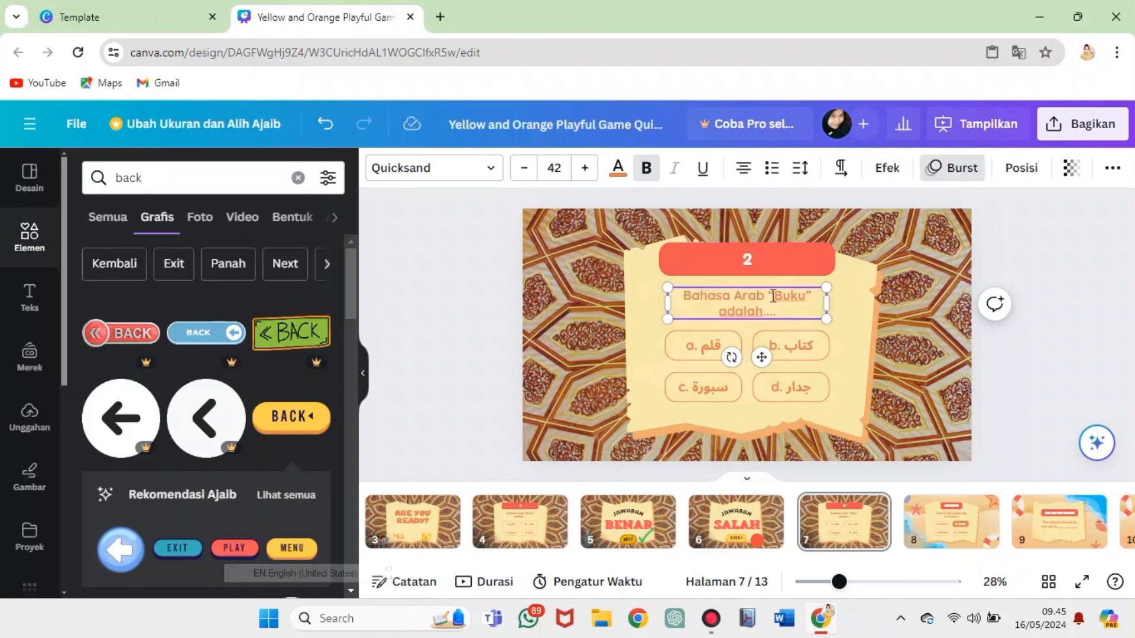
click(636, 299)
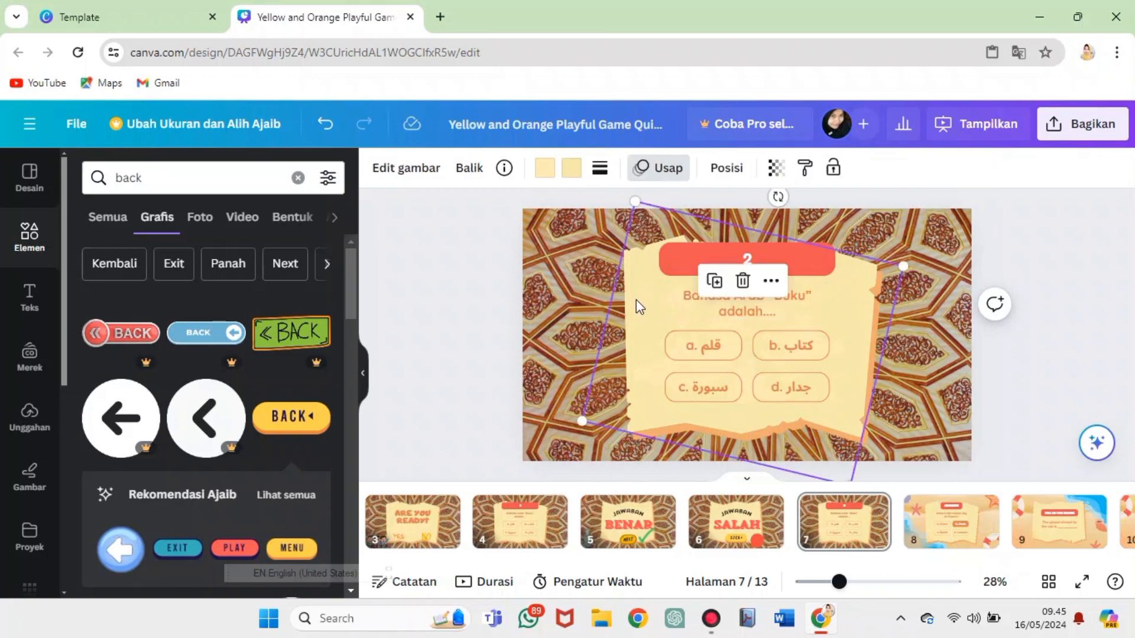
Search the graphics for "rumah sakit", add the blue-and-white hospital with trees and place it, shrunk, at the torn paper's upper-right edge
click(298, 178)
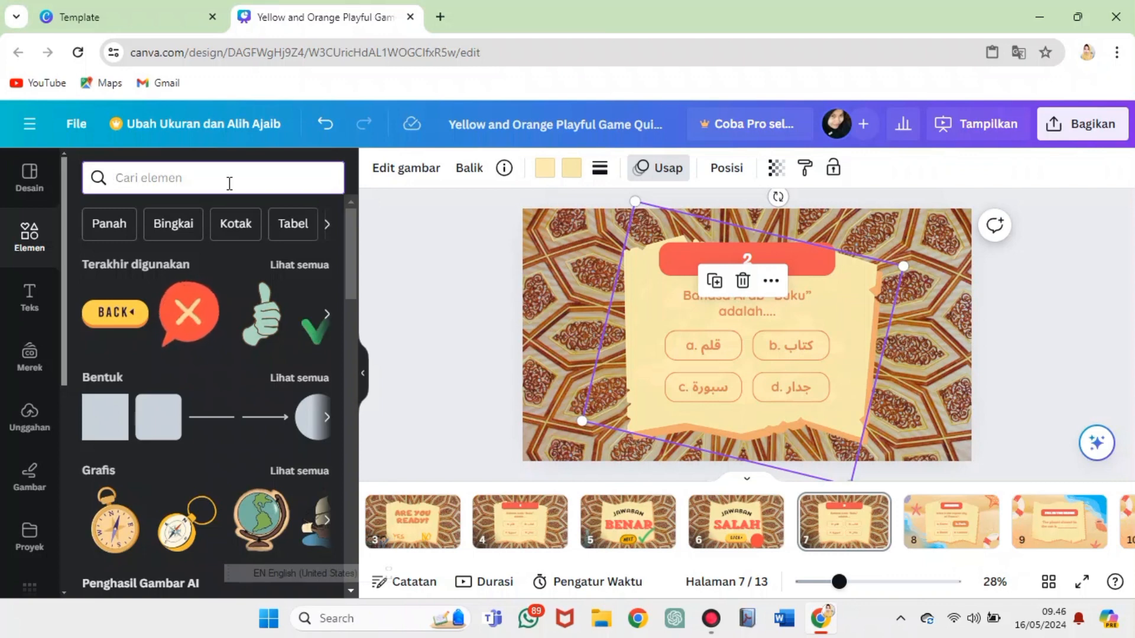
text(rumah sakit)
key(Return)
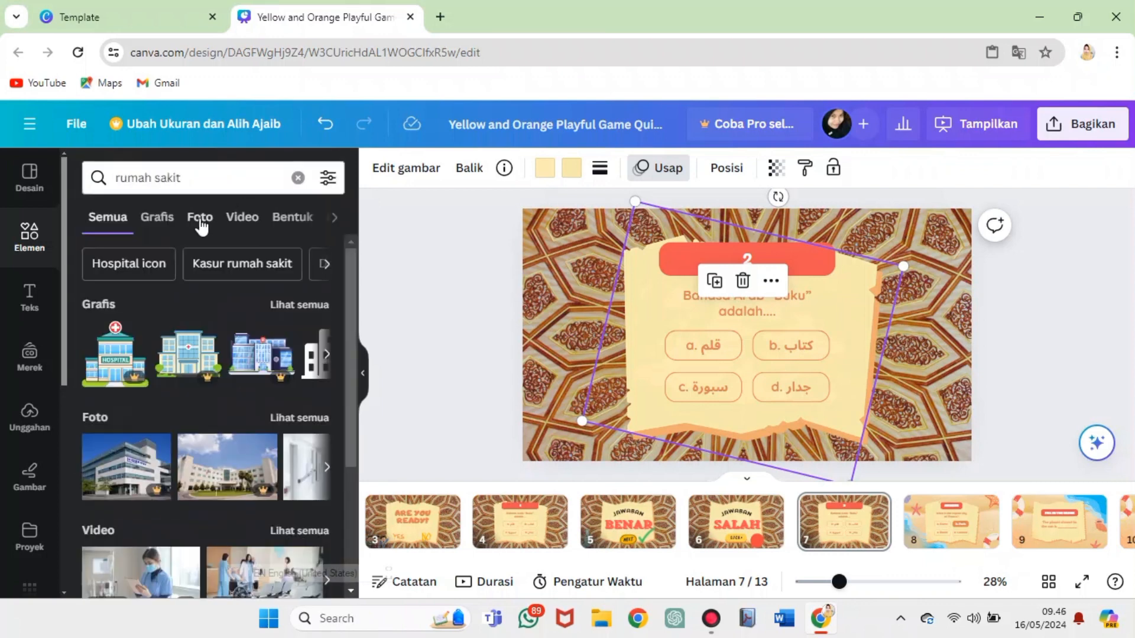
click(163, 225)
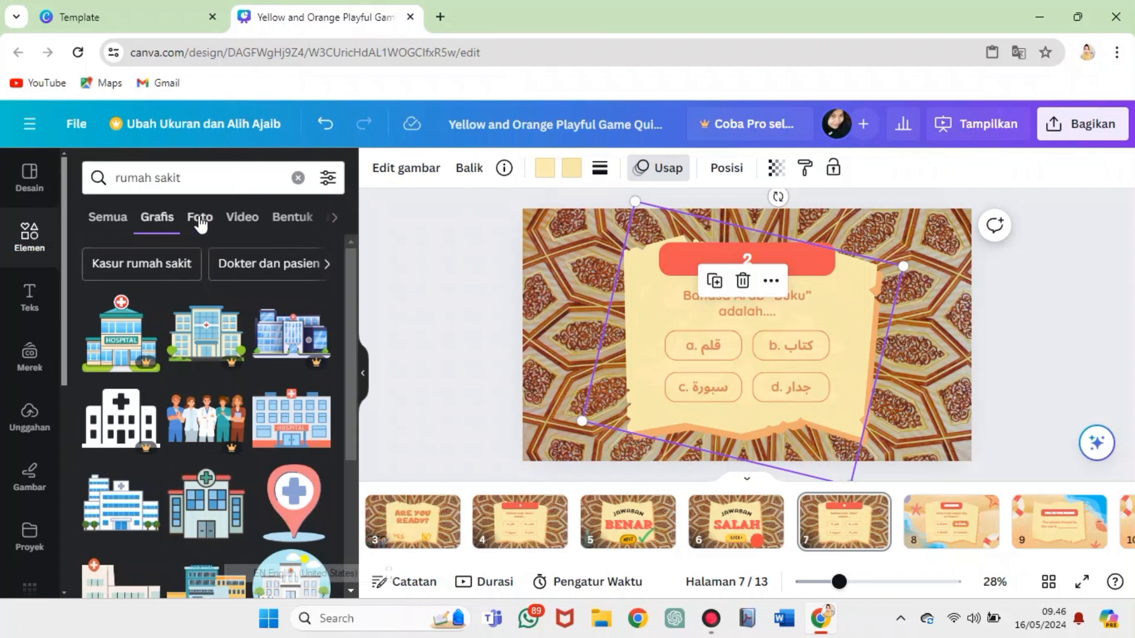
click(134, 502)
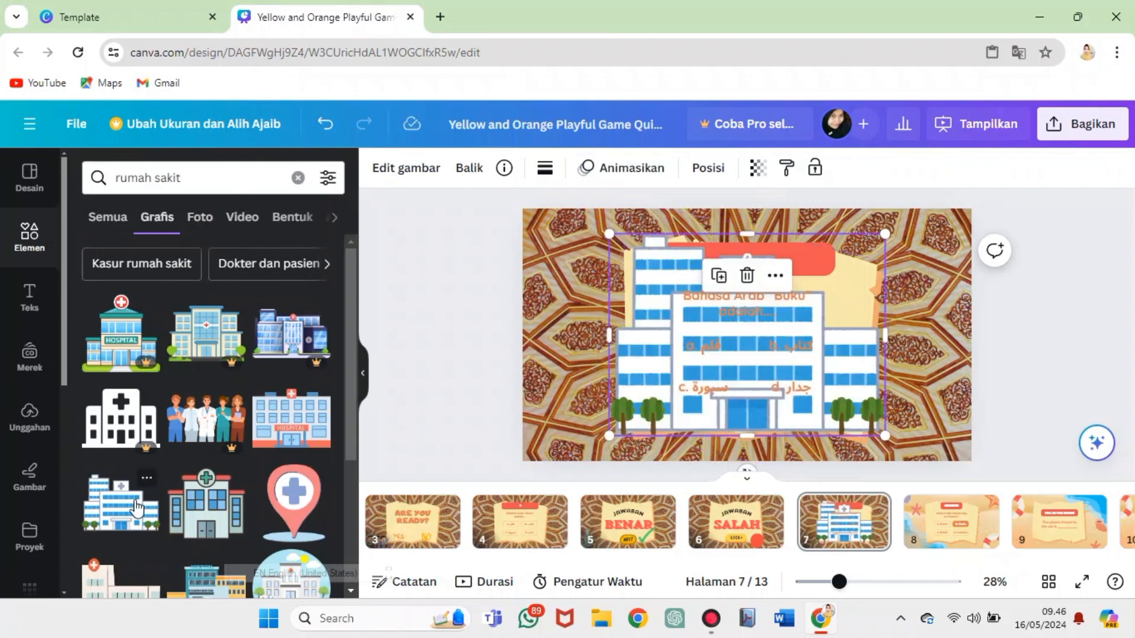
drag(884, 237, 696, 373)
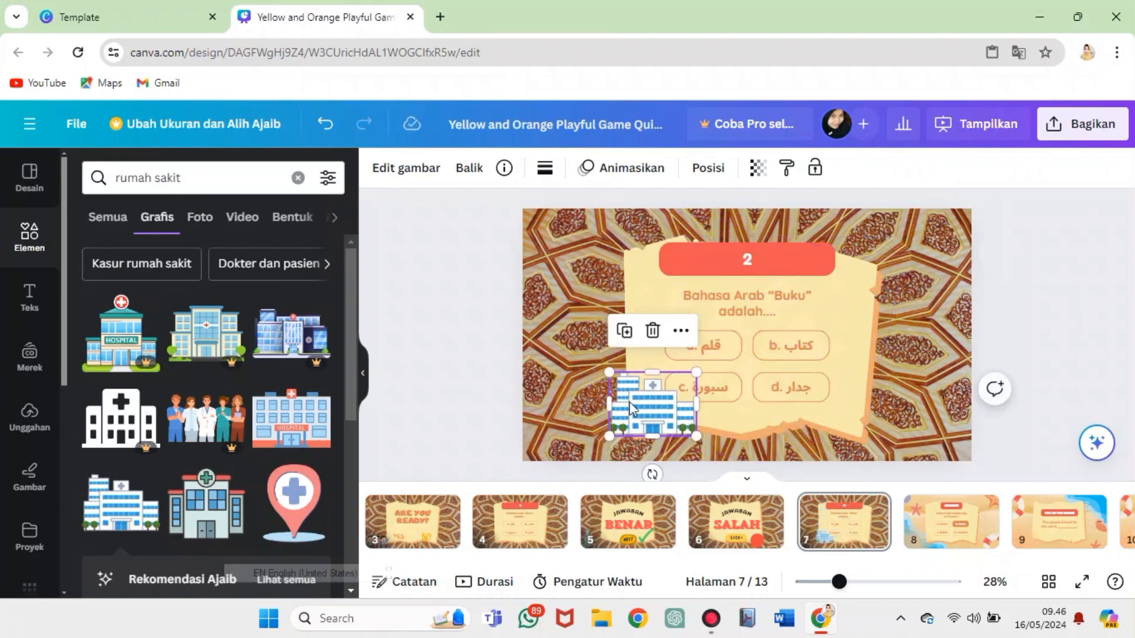
drag(629, 402, 856, 313)
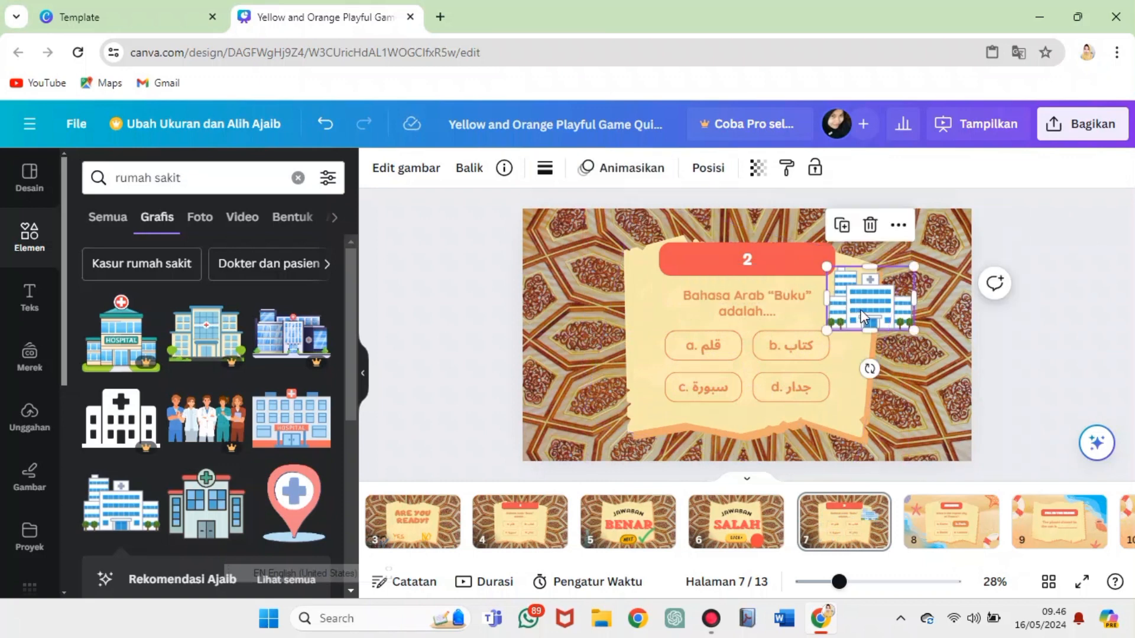
Move the red header bar and its number up to the slide's top edge and centre the hospital graphic beneath them
click(787, 267)
click(927, 237)
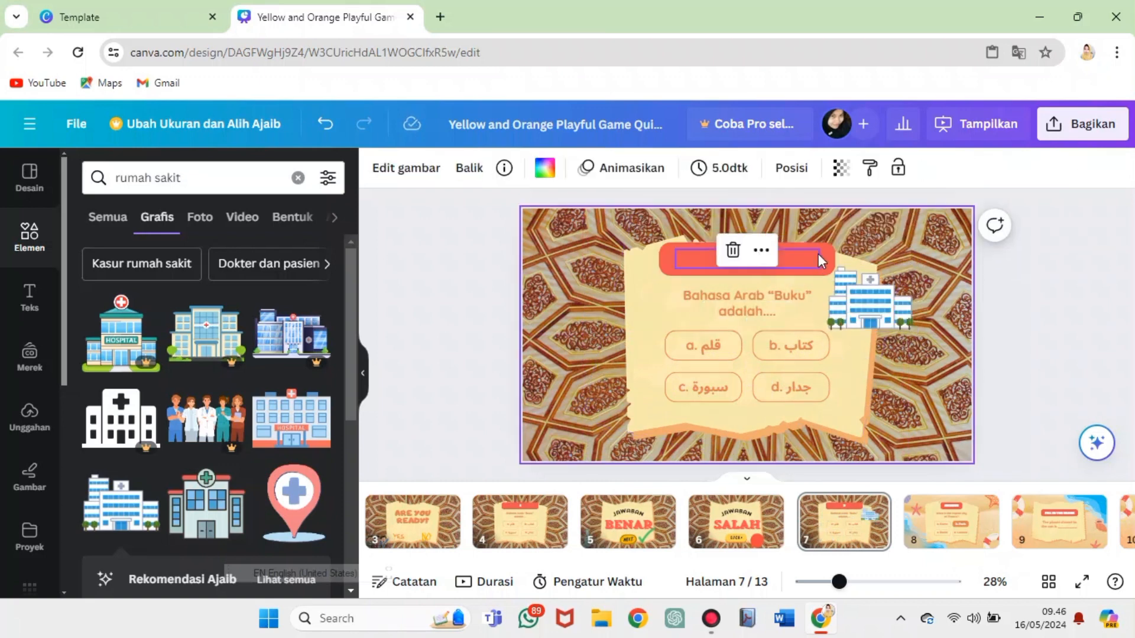
drag(822, 258, 818, 219)
drag(749, 258, 745, 221)
drag(870, 302, 742, 259)
Widen the question text box, position it just below the hospital and replace its text with "ما هذه الصورة ؟"
click(748, 305)
drag(826, 301, 878, 299)
drag(787, 342, 762, 358)
click(816, 311)
key(ctrl+a)
key(BackSpace)
key(Caps_Lock)
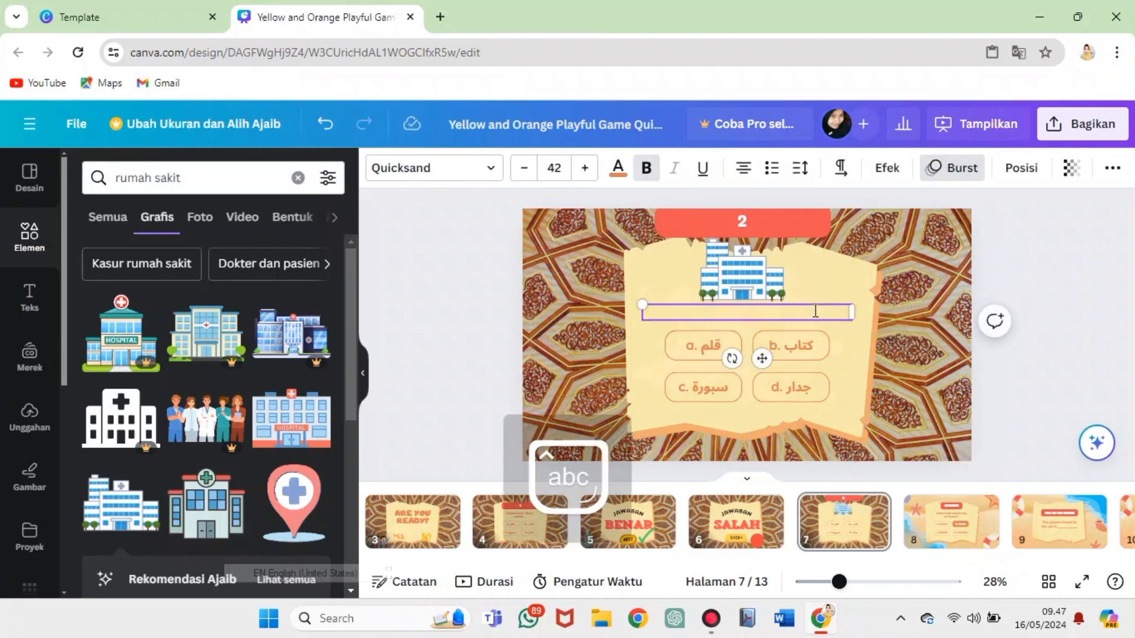
key(alt+shift)
text(ما هذه)
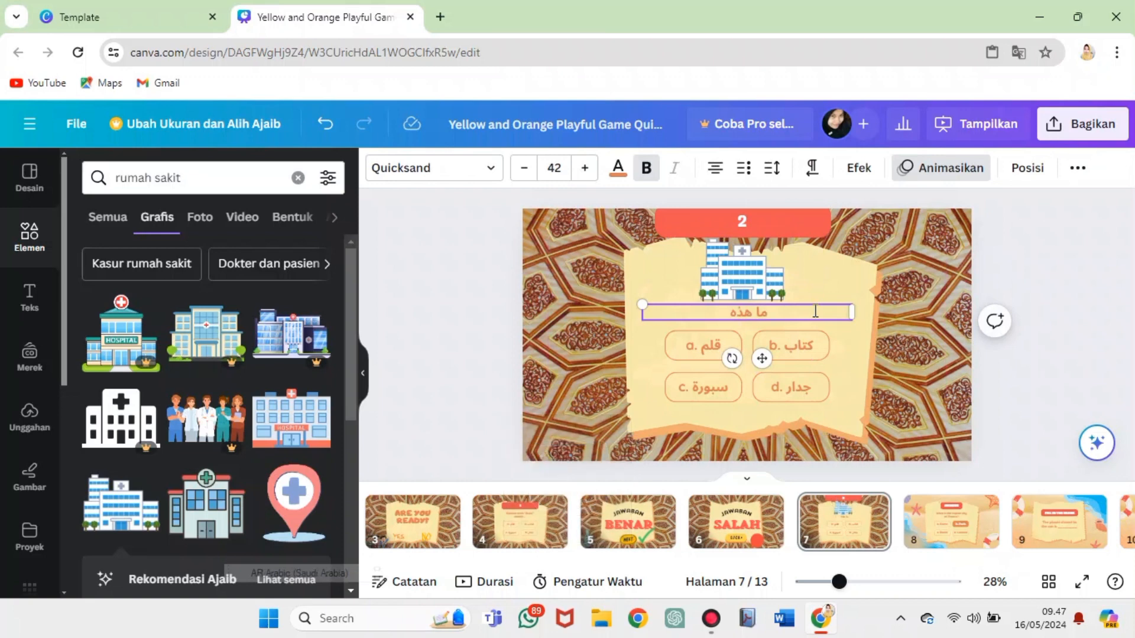
text( الصورة ؟)
Replace the Arabic answer options on page 7 with "a. Sekolah", "b. Pasar", "c. Rumah Sakit" and "d.Kampus"
click(712, 351)
click(709, 347)
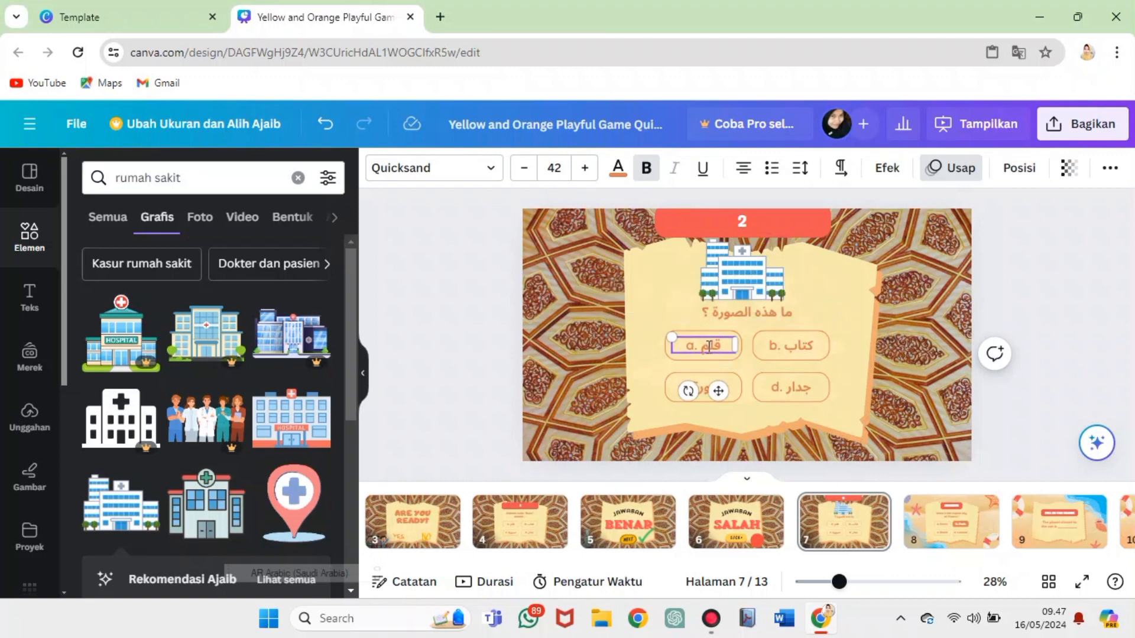
drag(715, 346, 726, 347)
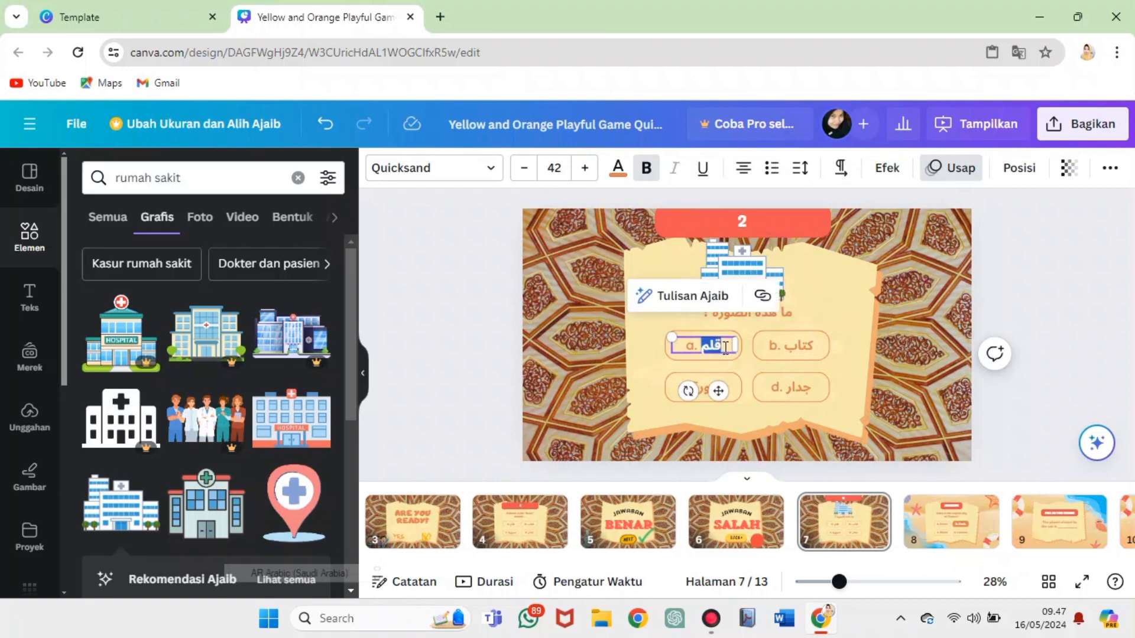
text(ق)
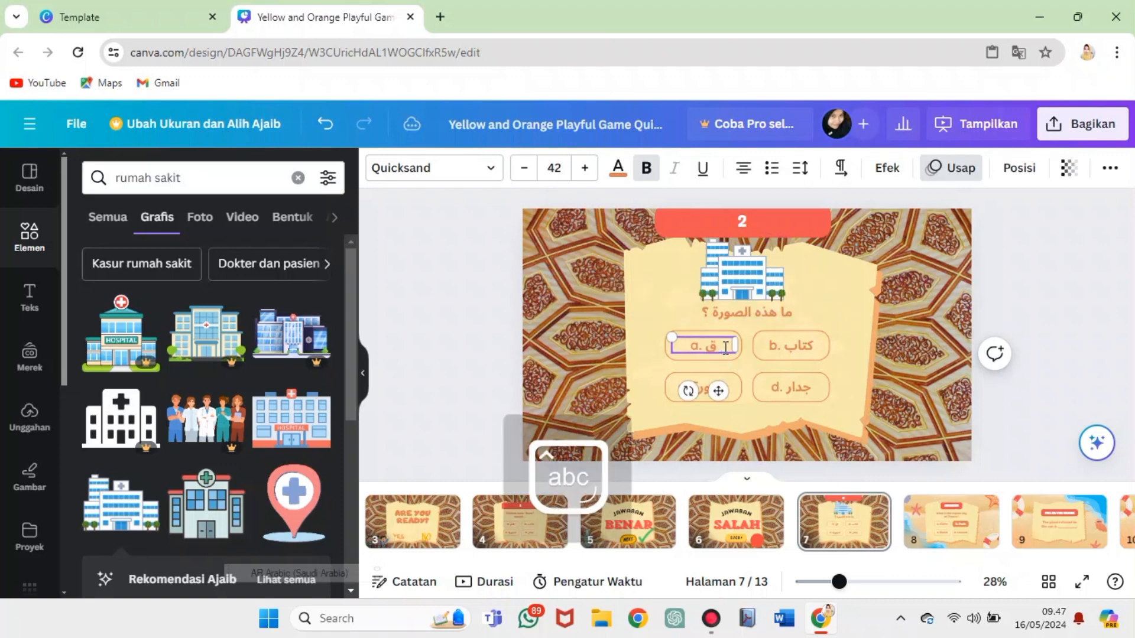
key(BackSpace)
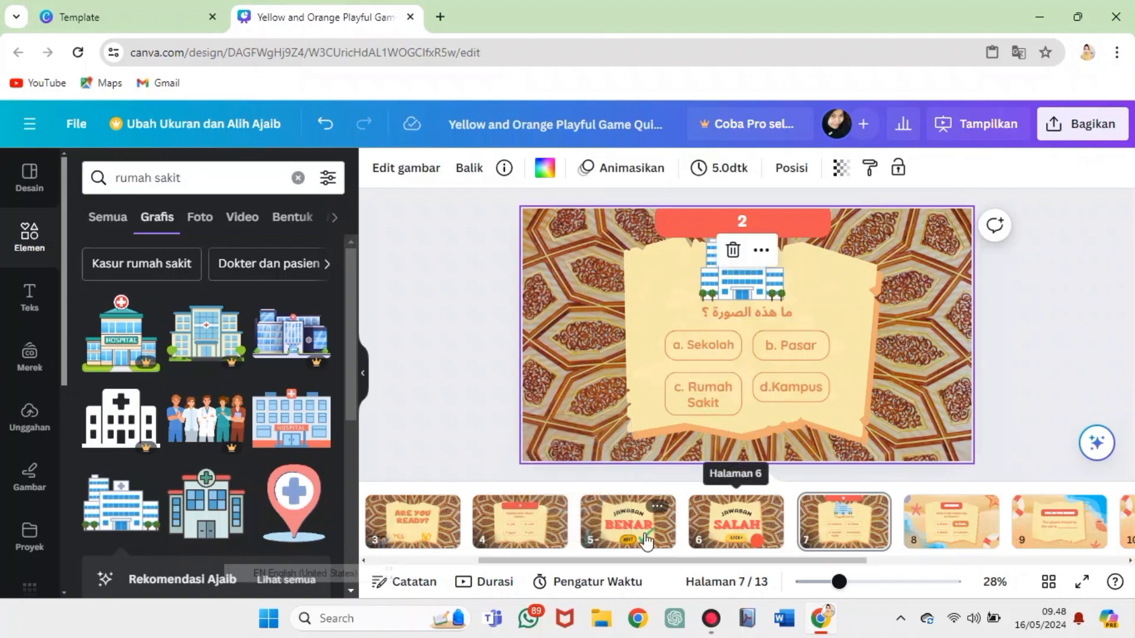
Duplicate the "JAWABAN BENAR" slide on page 5 and move the copy directly after the hospital question slide
click(609, 539)
right_click(609, 539)
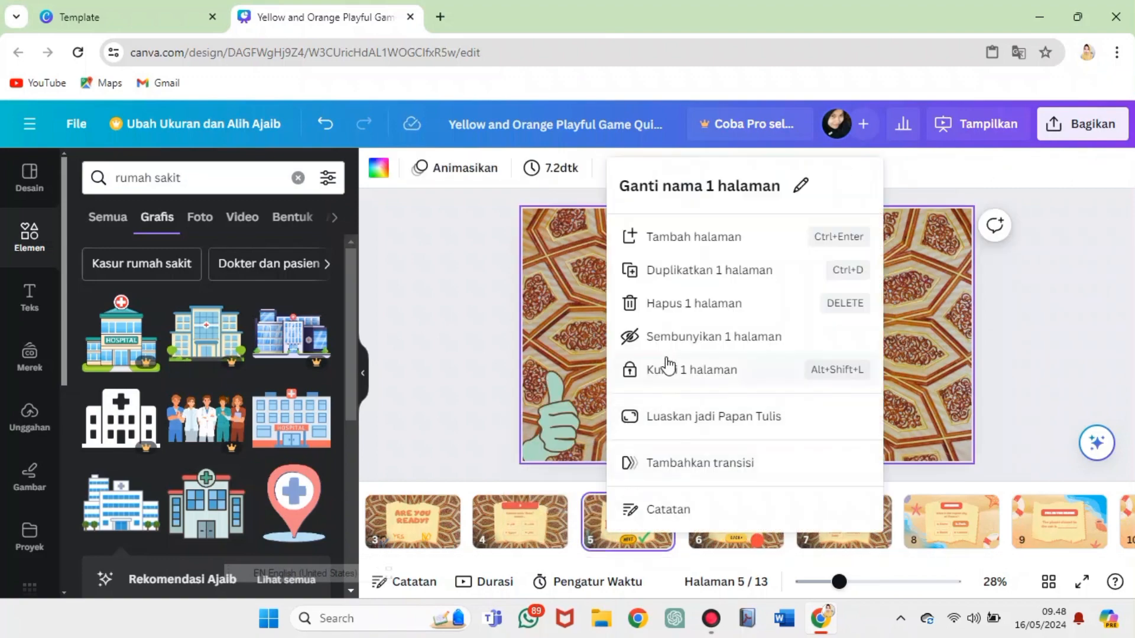
click(681, 278)
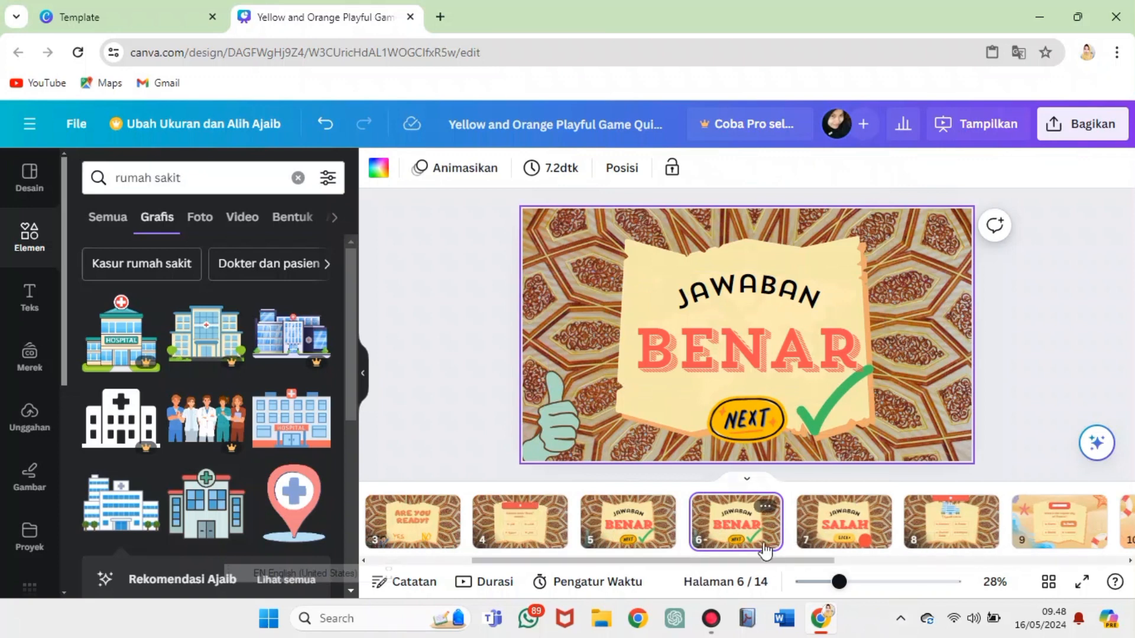
drag(765, 550, 823, 525)
Duplicate the "JAWABAN SALAH" slide on page 6 and place the copy after the second "JAWABAN BENAR" slide, as page 9
click(631, 535)
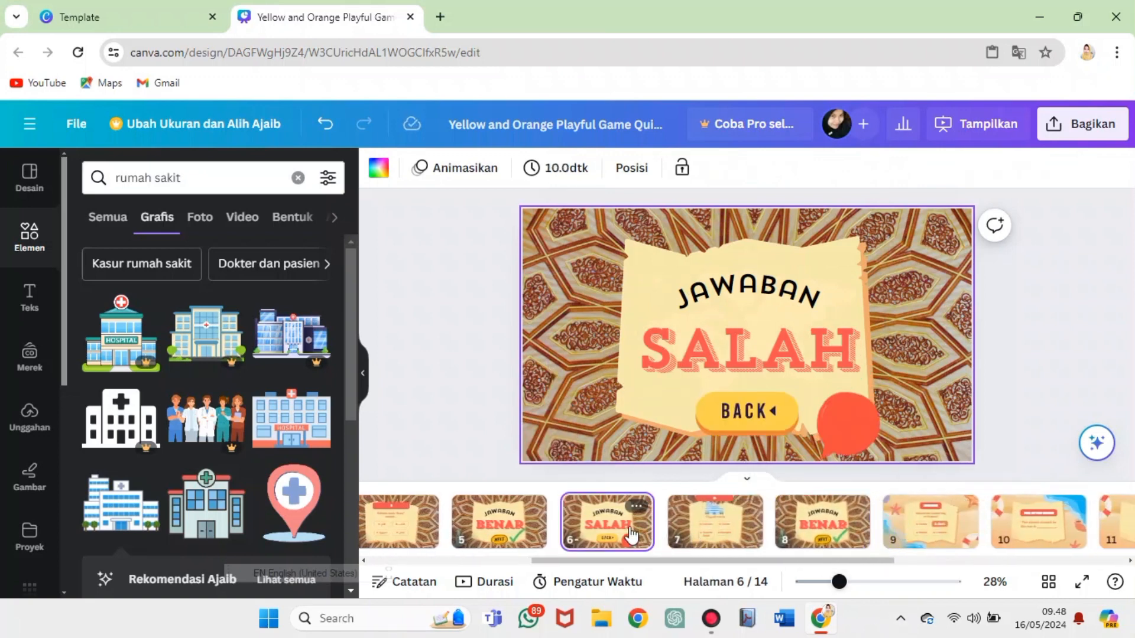
click(636, 507)
click(684, 278)
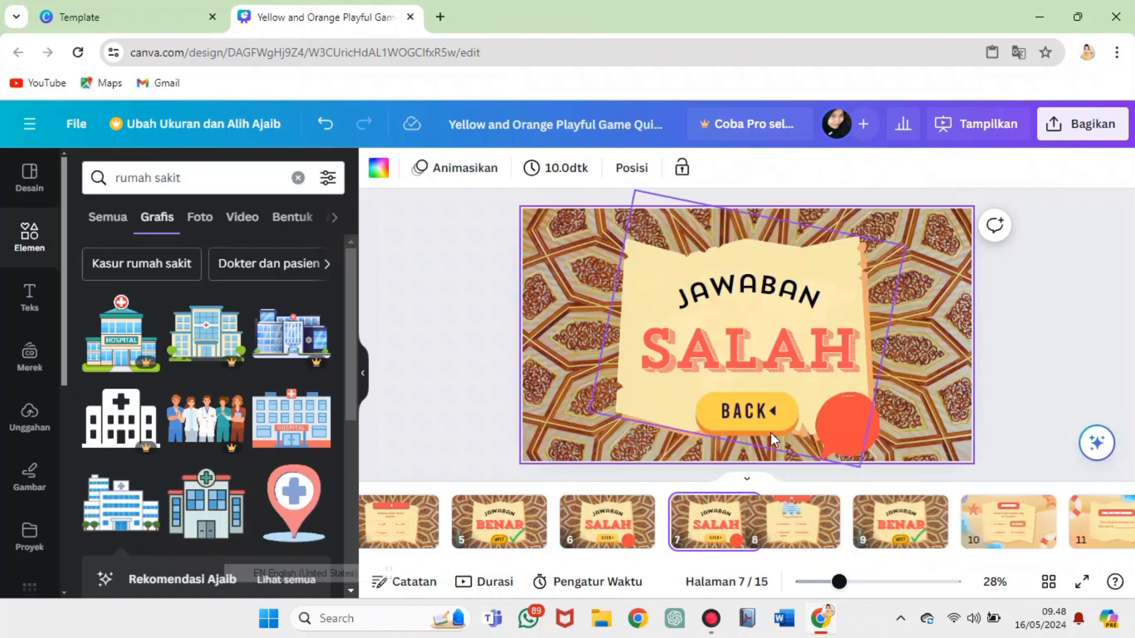
drag(727, 532, 959, 545)
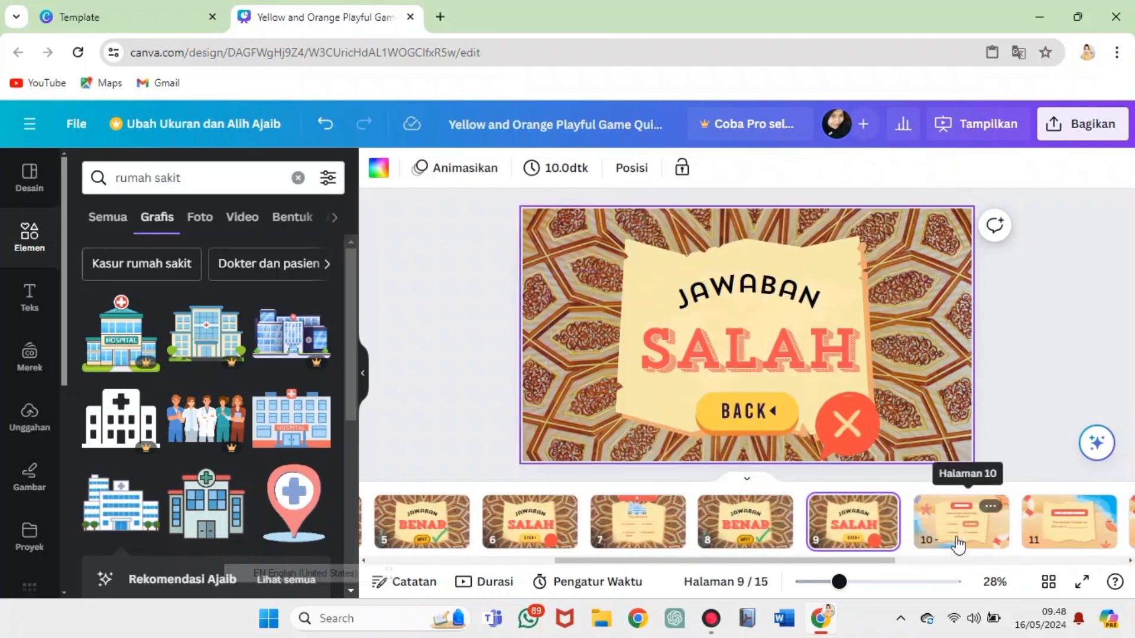
Delete all leftover beach-themed template slides from page 10 through the end of the presentation
click(958, 545)
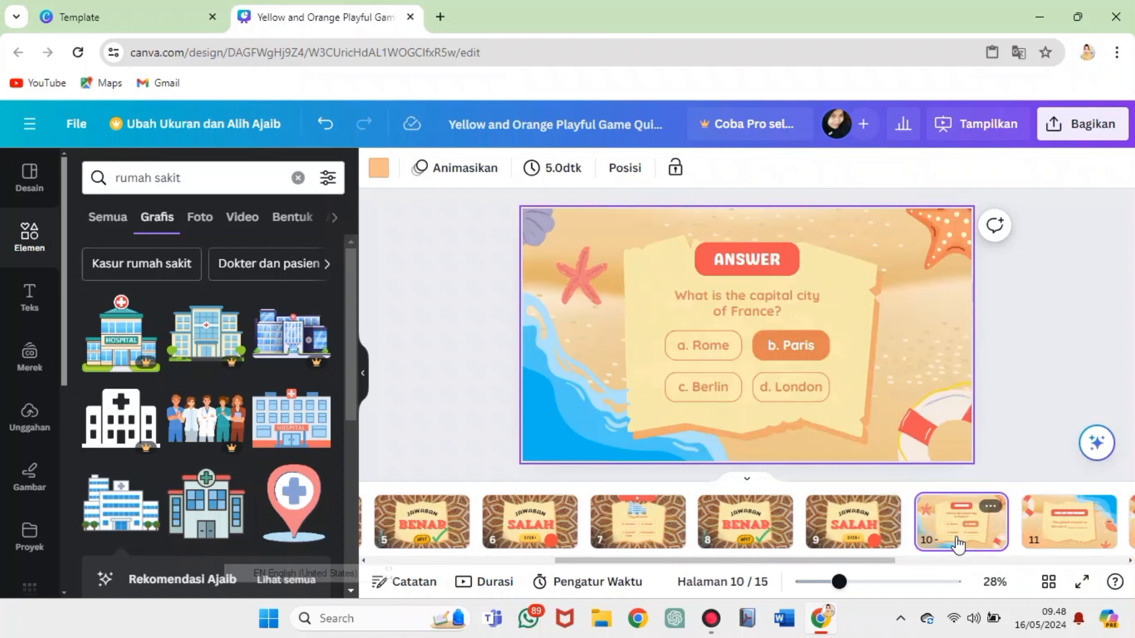
key(shift+Right)
key(shift+Right)
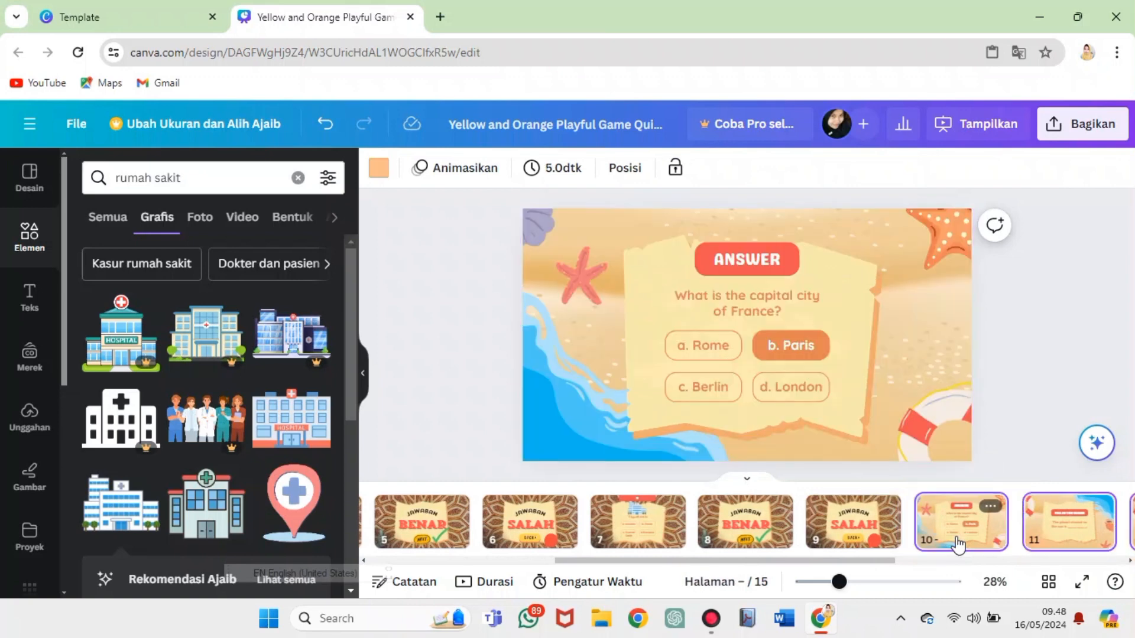
drag(871, 562, 978, 585)
key(Delete)
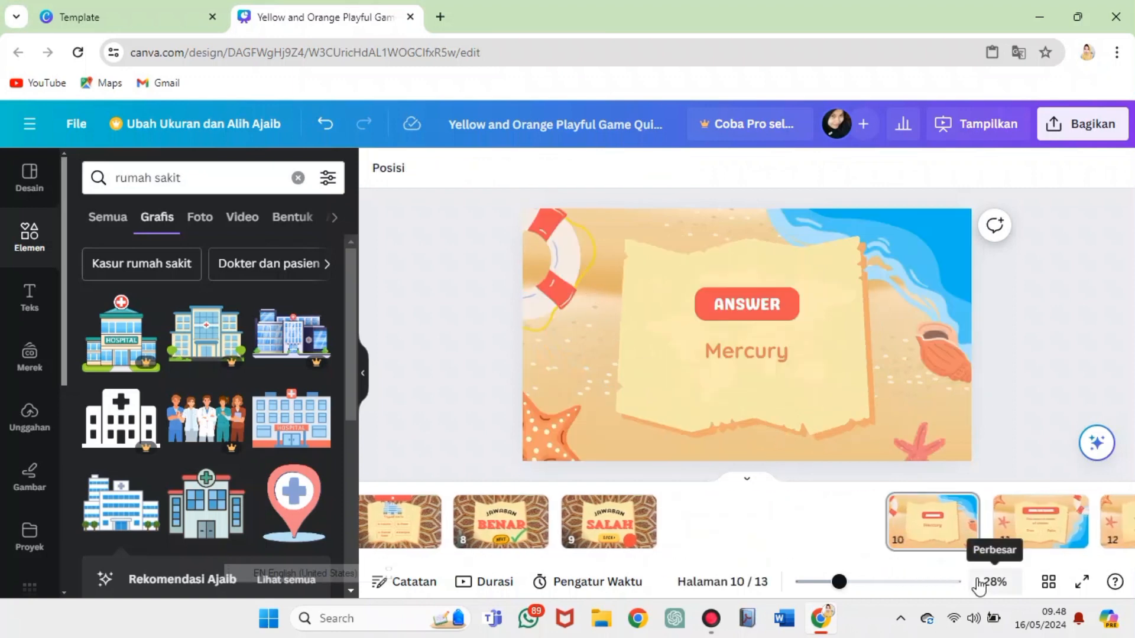
key(Delete)
key(Delete)
key(Delete)
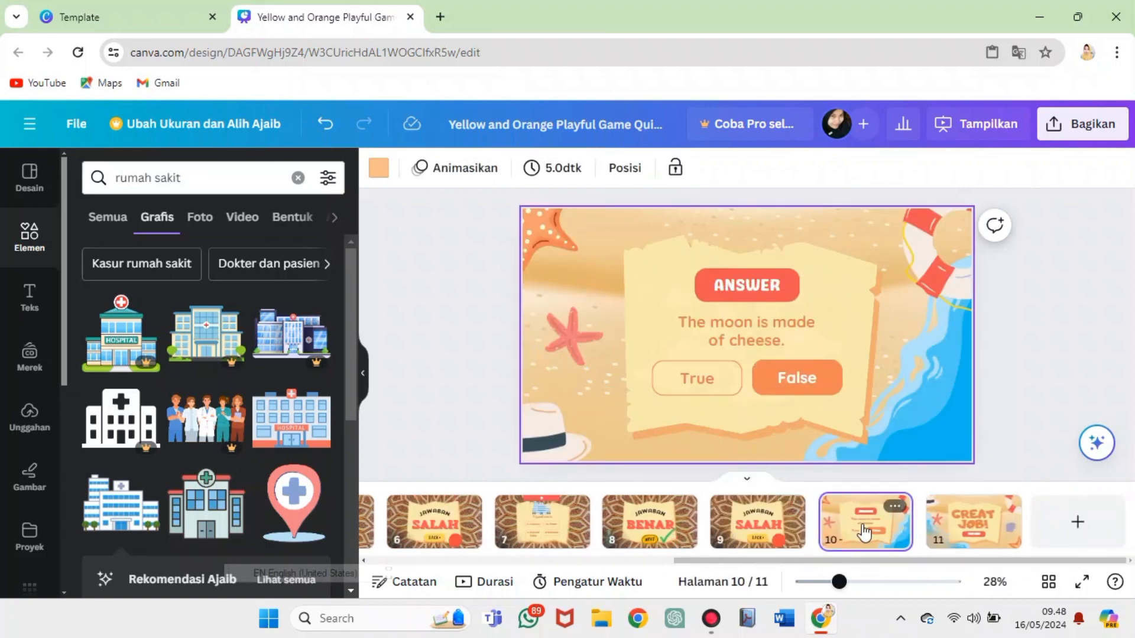
key(Delete)
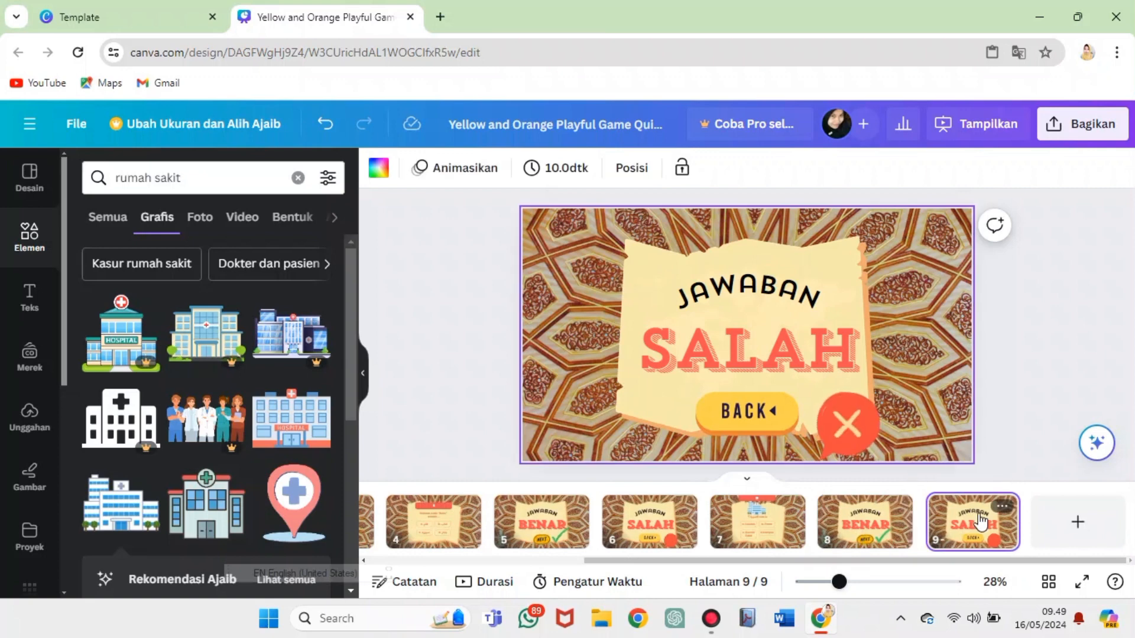
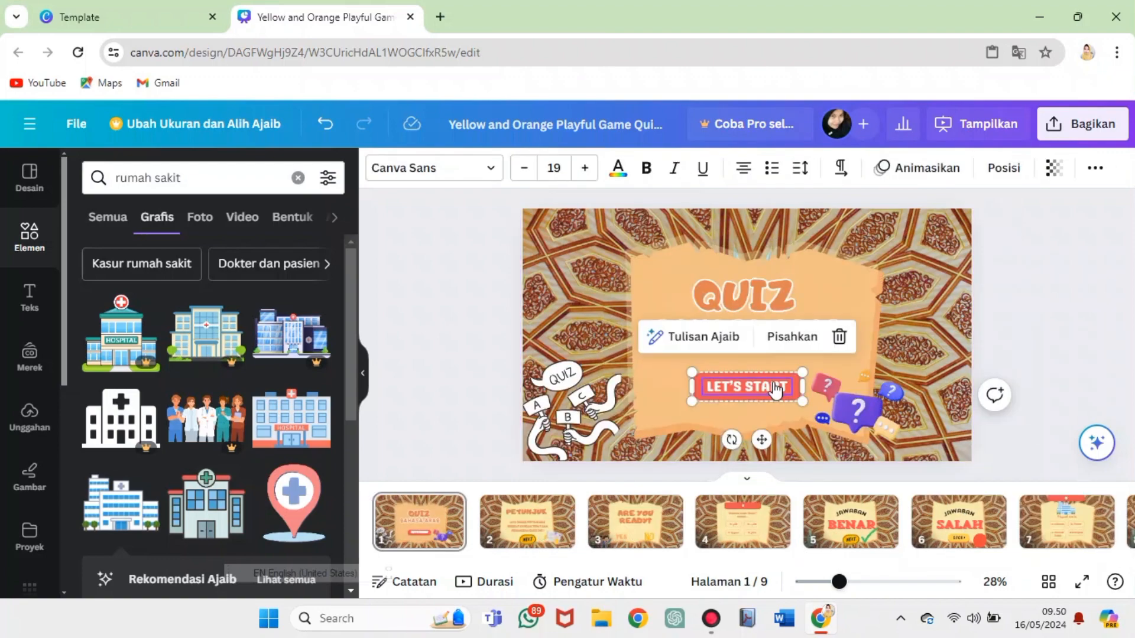
Ungroup the "LET'S START" button on page 1 and link it to page 2 of the document
right_click(774, 390)
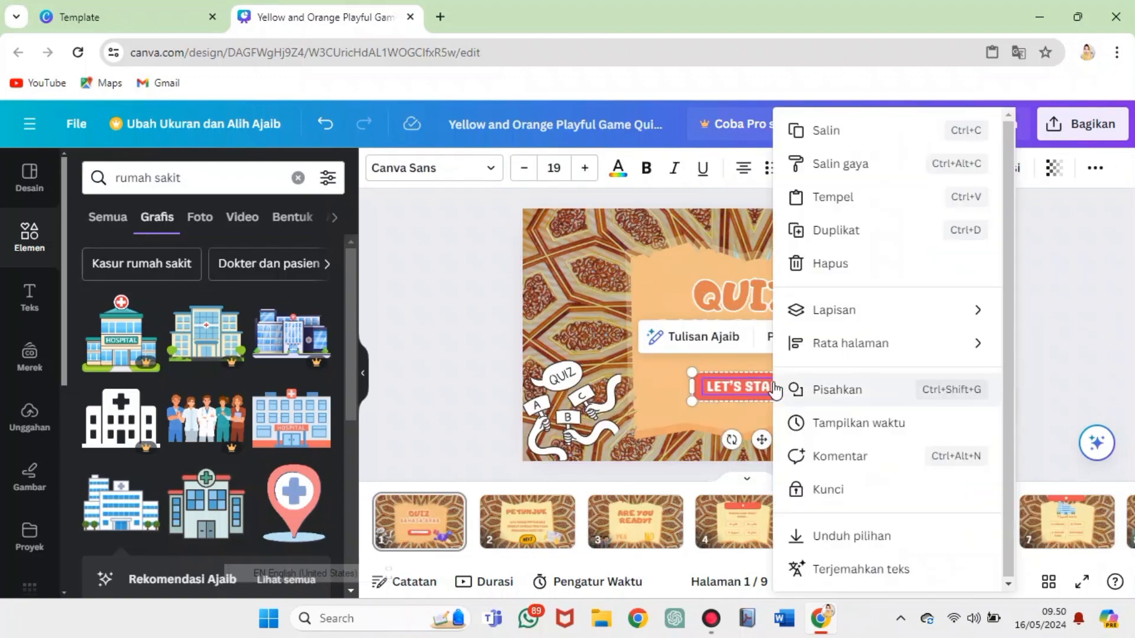
click(775, 390)
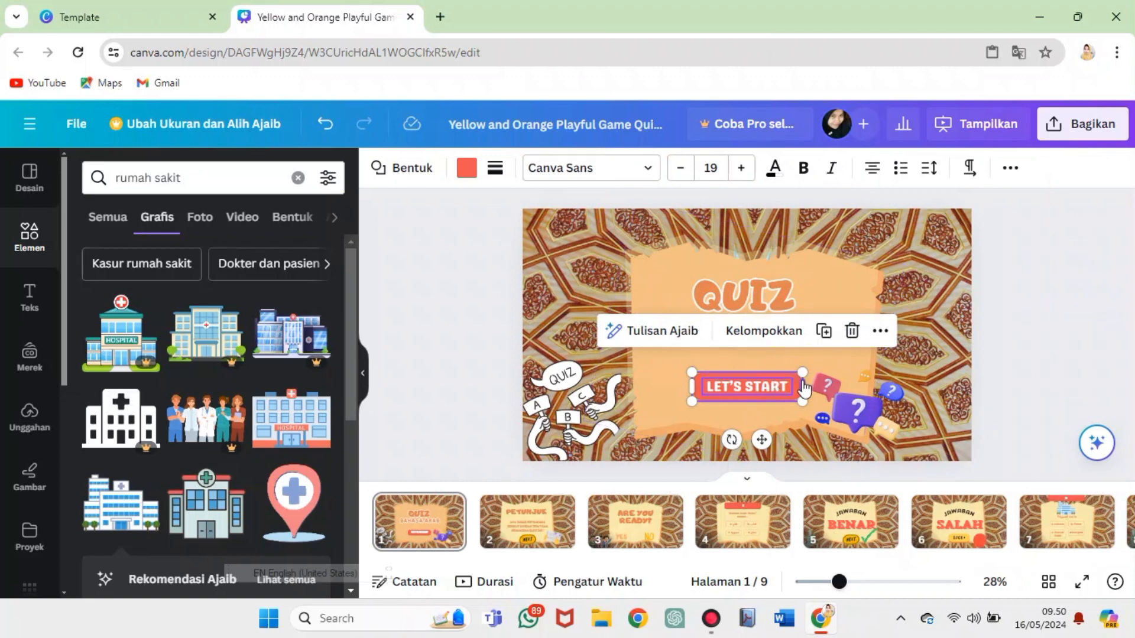
right_click(803, 388)
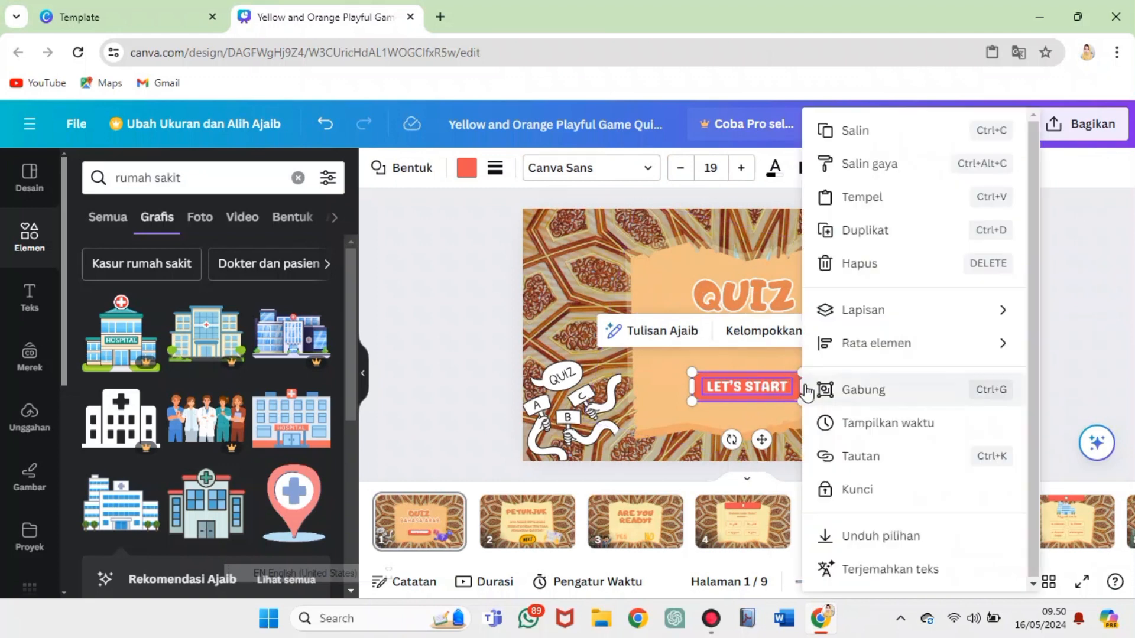
click(829, 456)
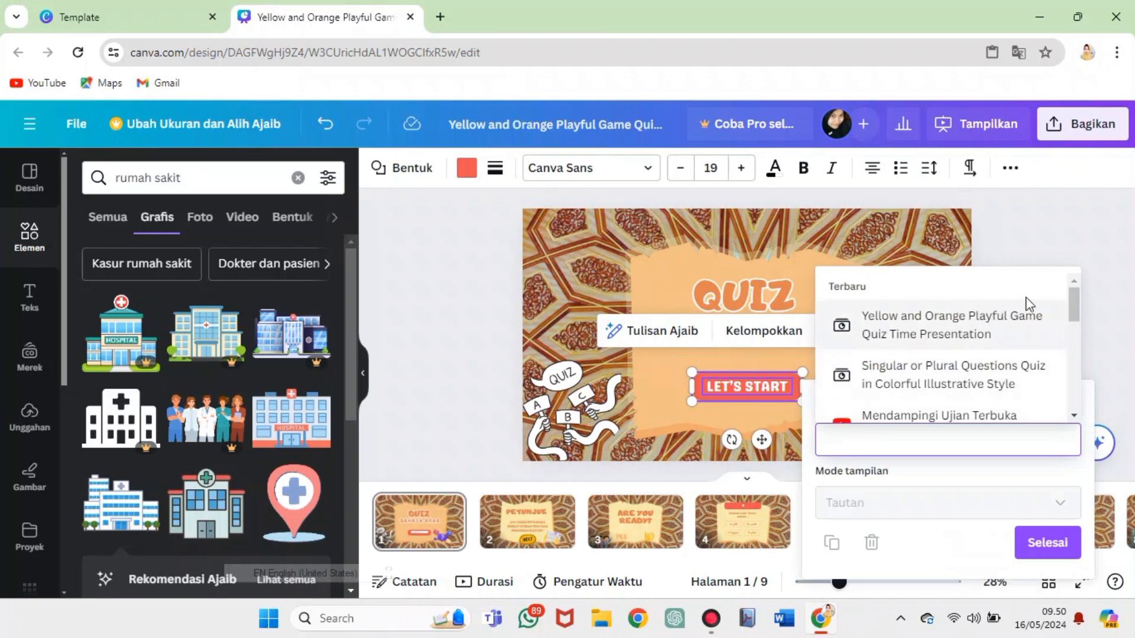
drag(1073, 308, 1073, 350)
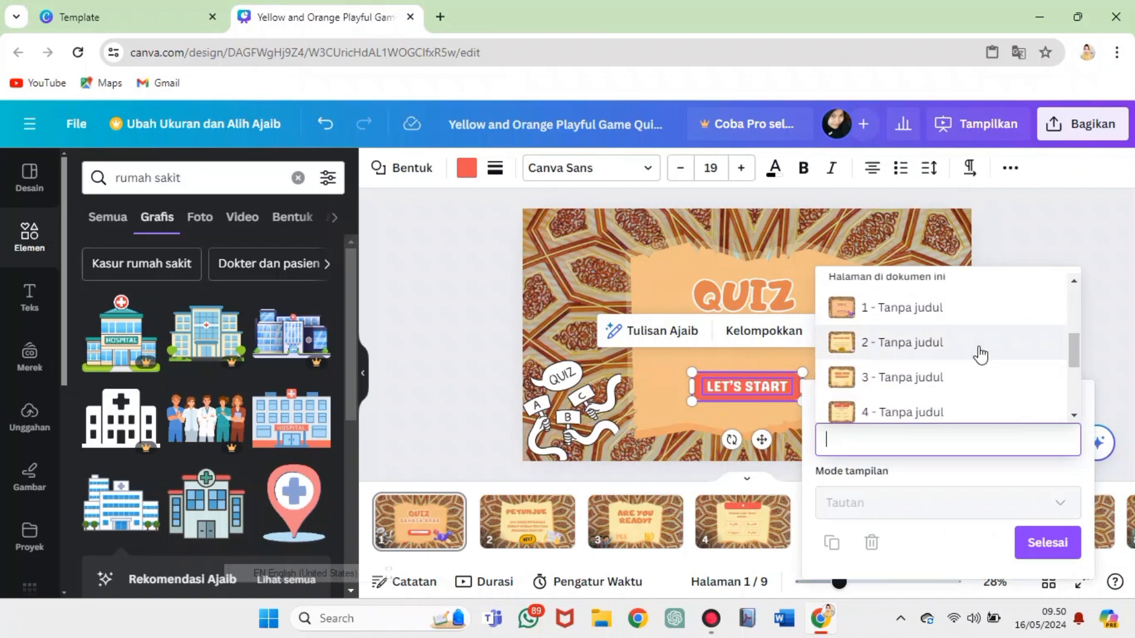
click(944, 358)
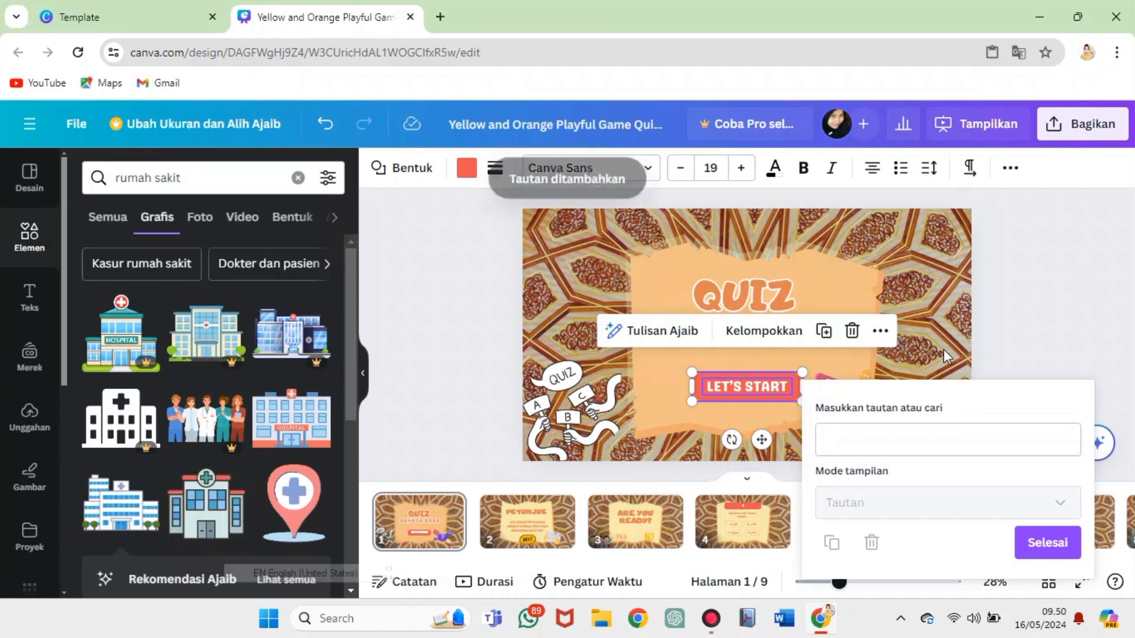
click(1043, 545)
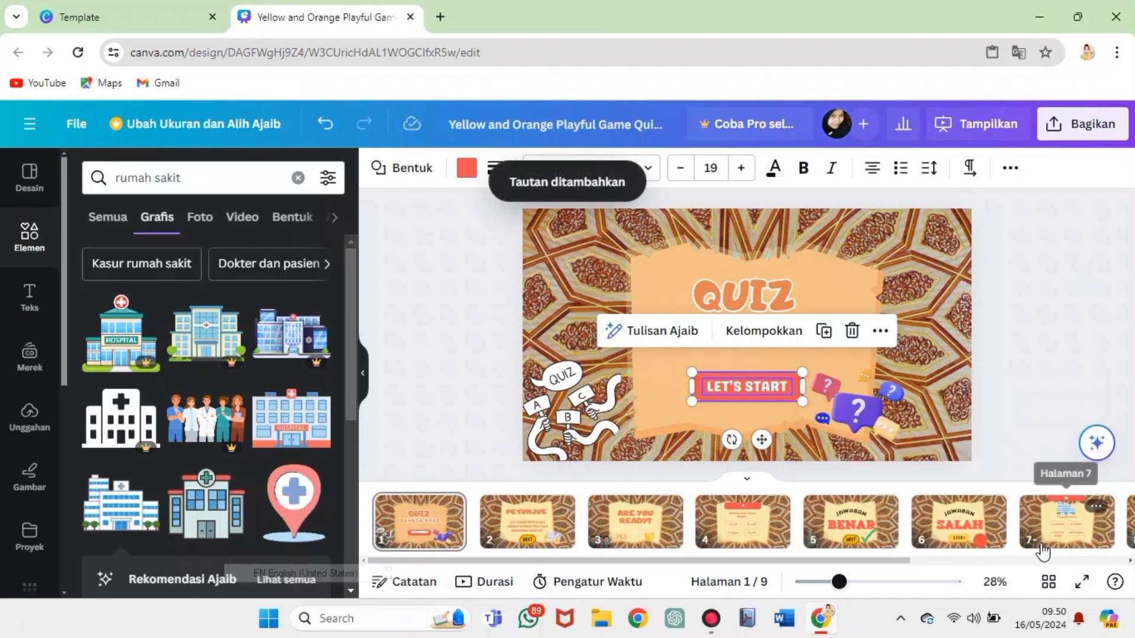
Link the "NEXT" graphic on the "PETUNJUK" slide, page 2, to page 3 of the document
click(519, 534)
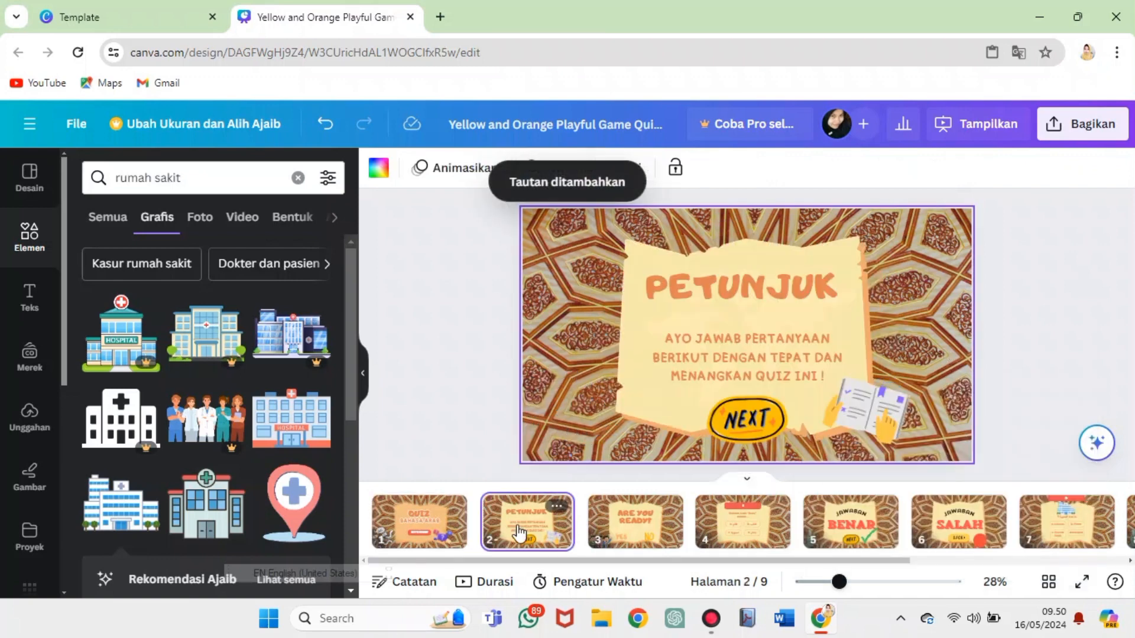
click(747, 428)
right_click(748, 434)
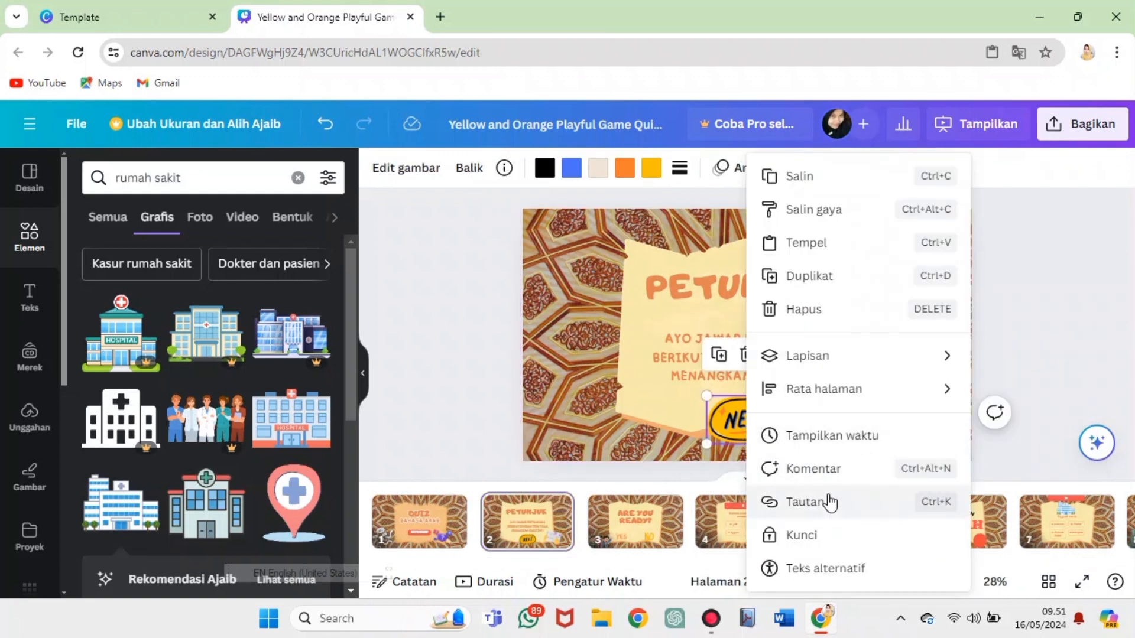
click(831, 503)
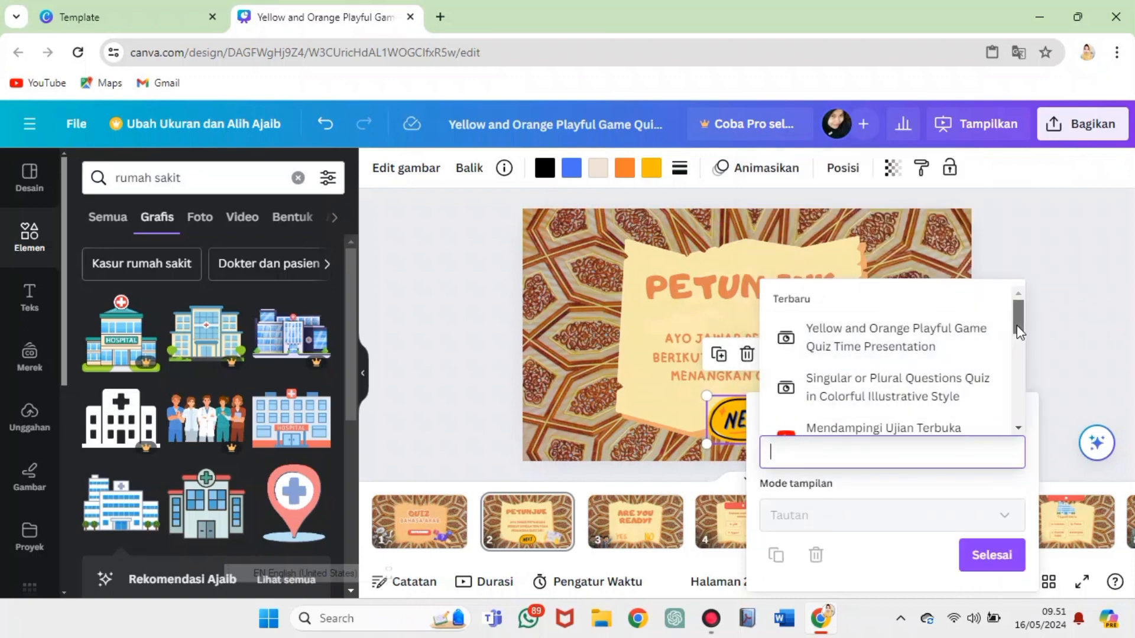
drag(1019, 328, 1019, 376)
click(854, 381)
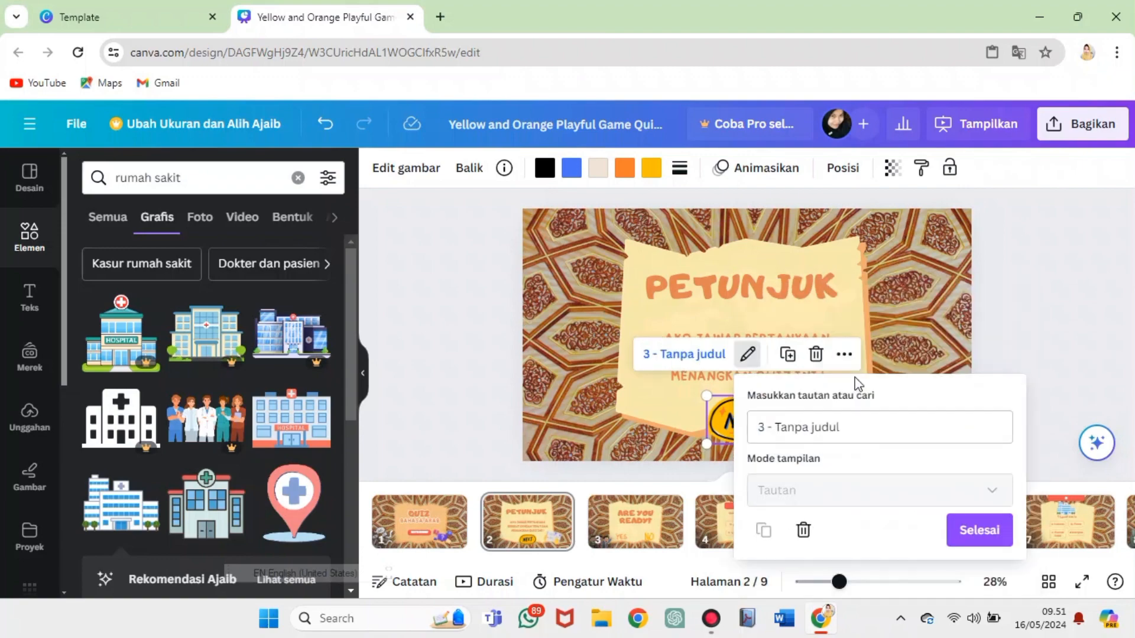
click(970, 532)
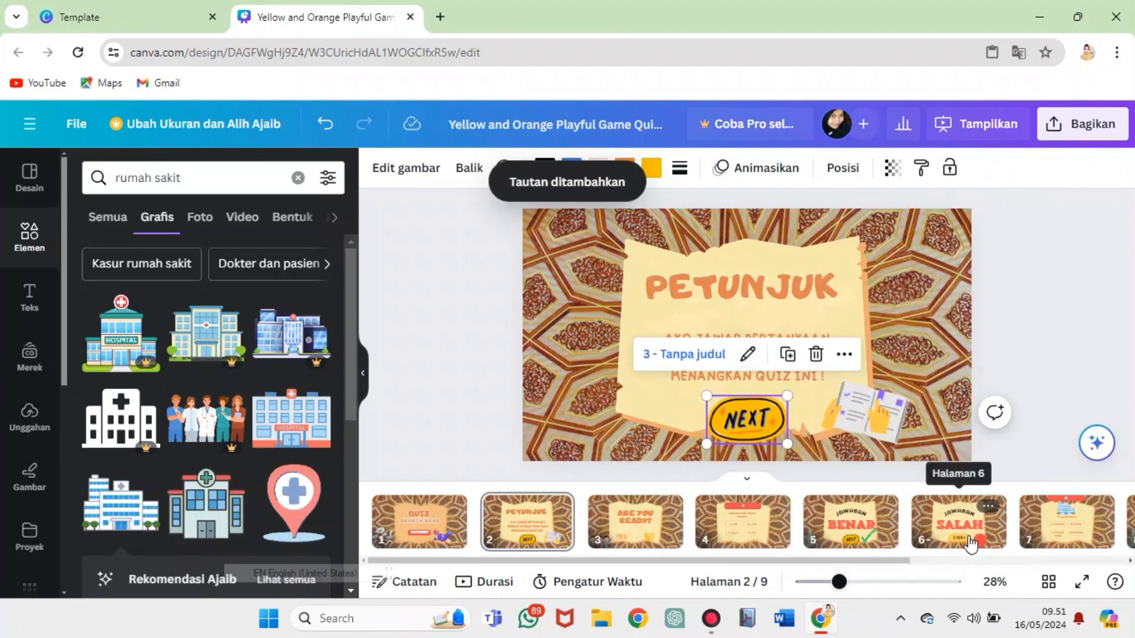
Link the "YES" graphic on the "ARE YOU READY?" slide, page 3, to page 4 of the document
click(645, 541)
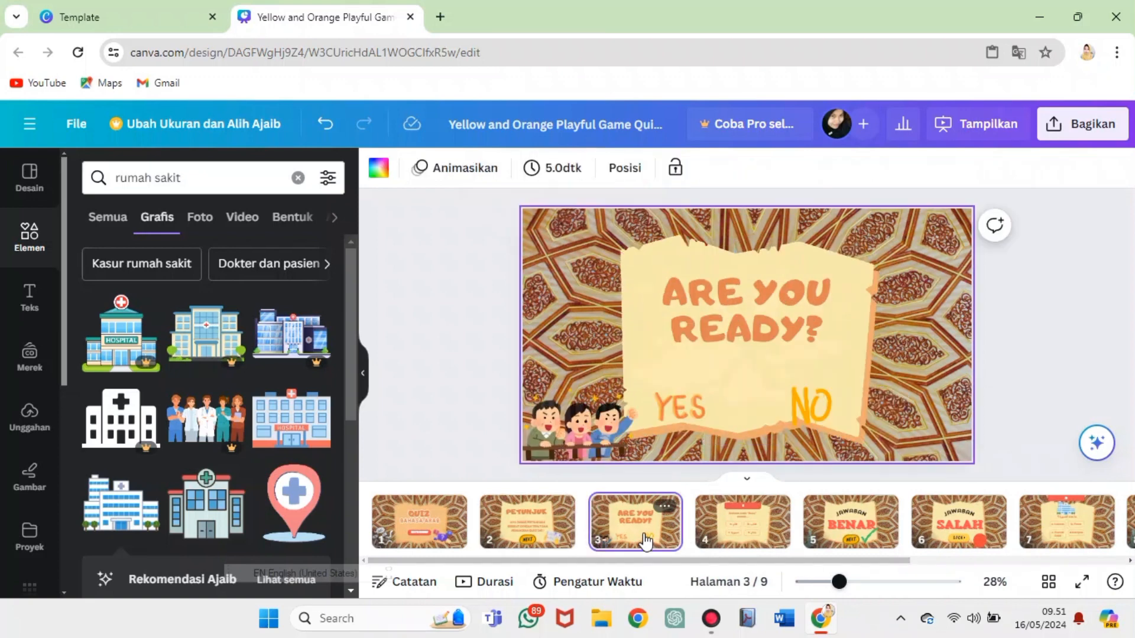
click(697, 415)
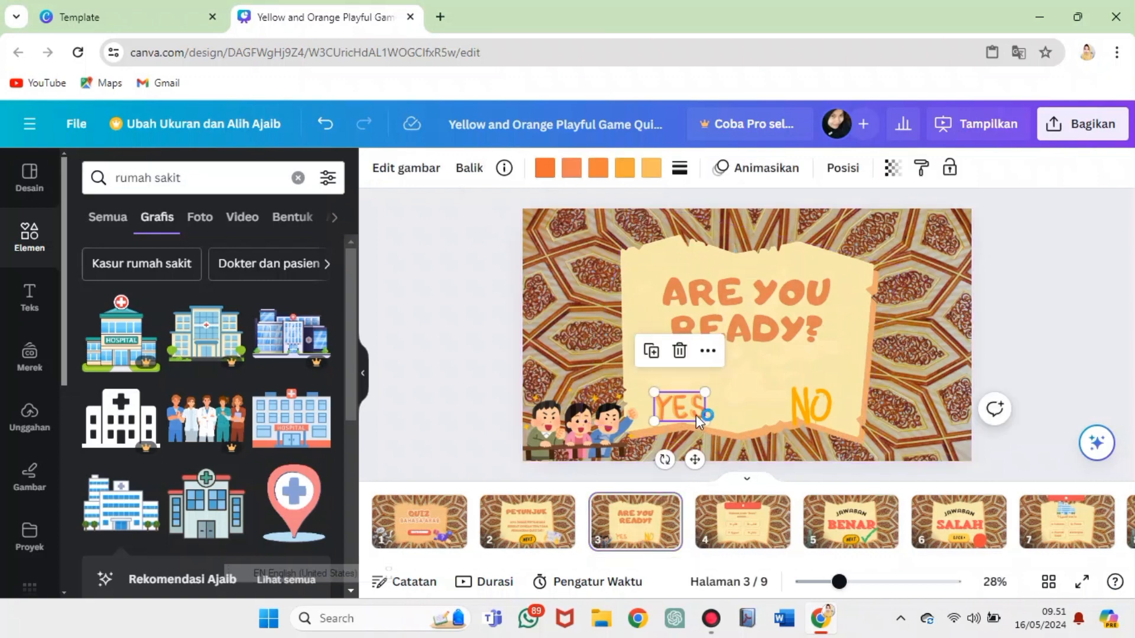
right_click(696, 415)
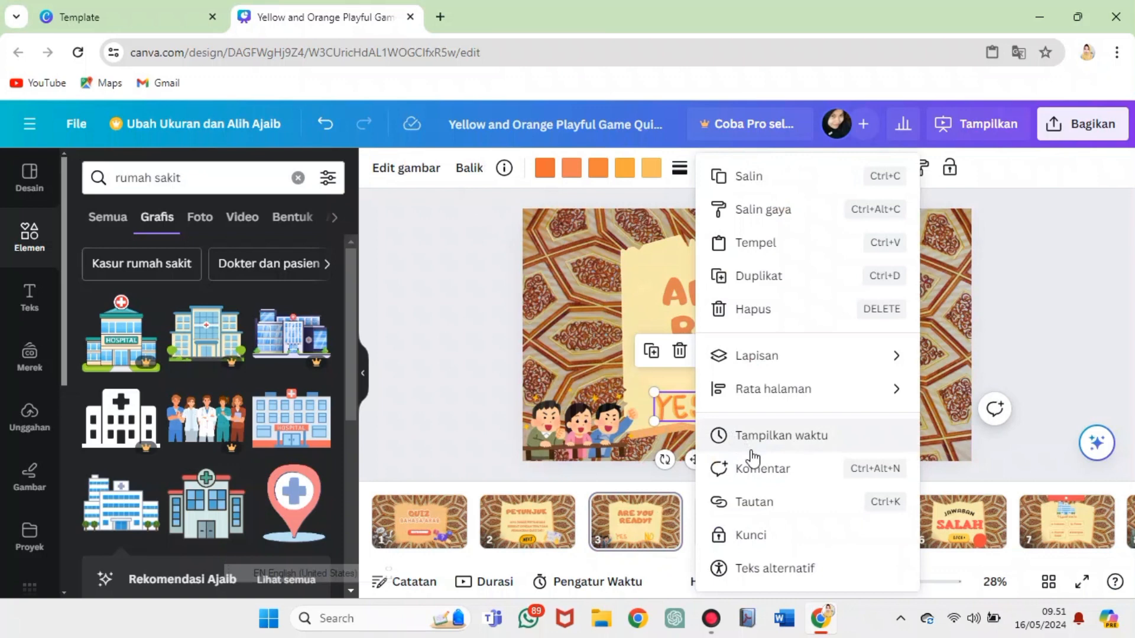
click(757, 499)
click(969, 431)
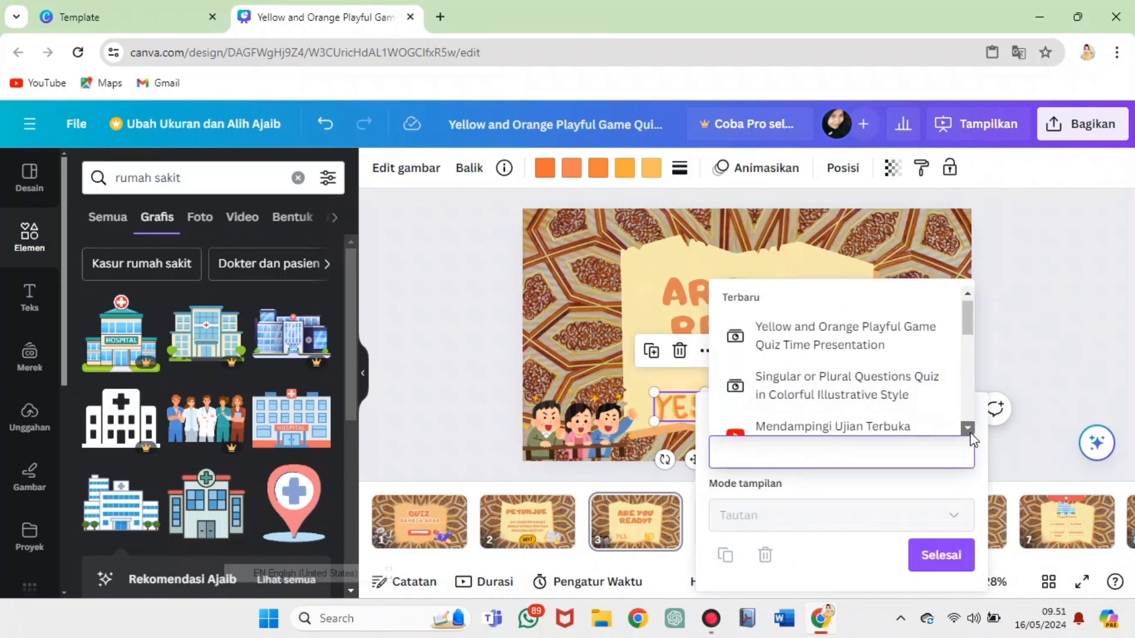
scroll(970, 437, down, 3)
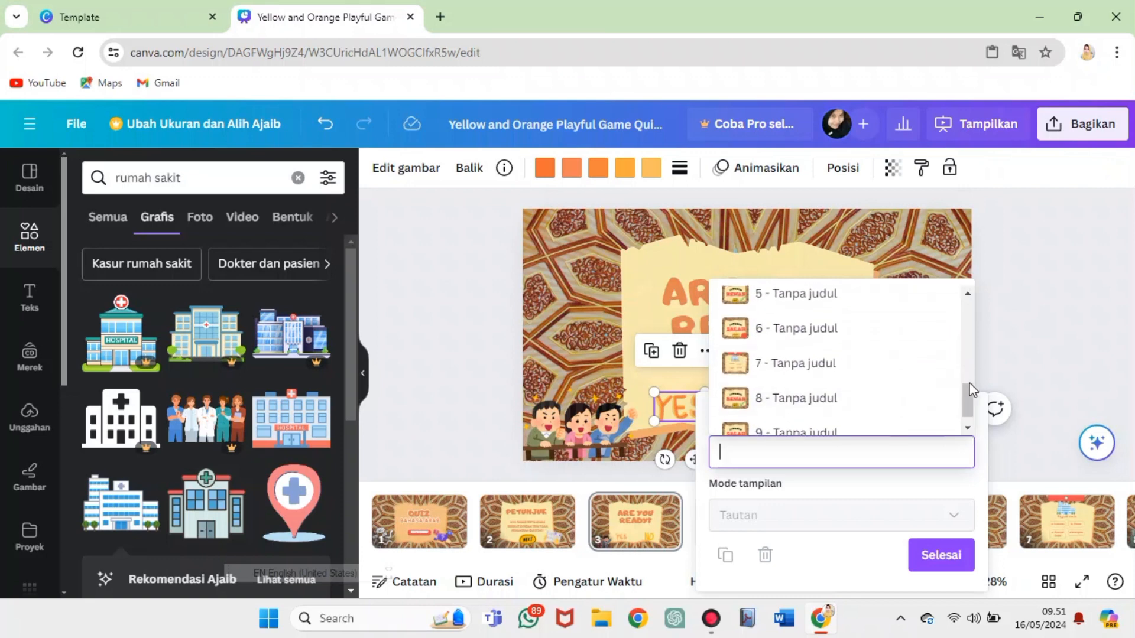
click(969, 395)
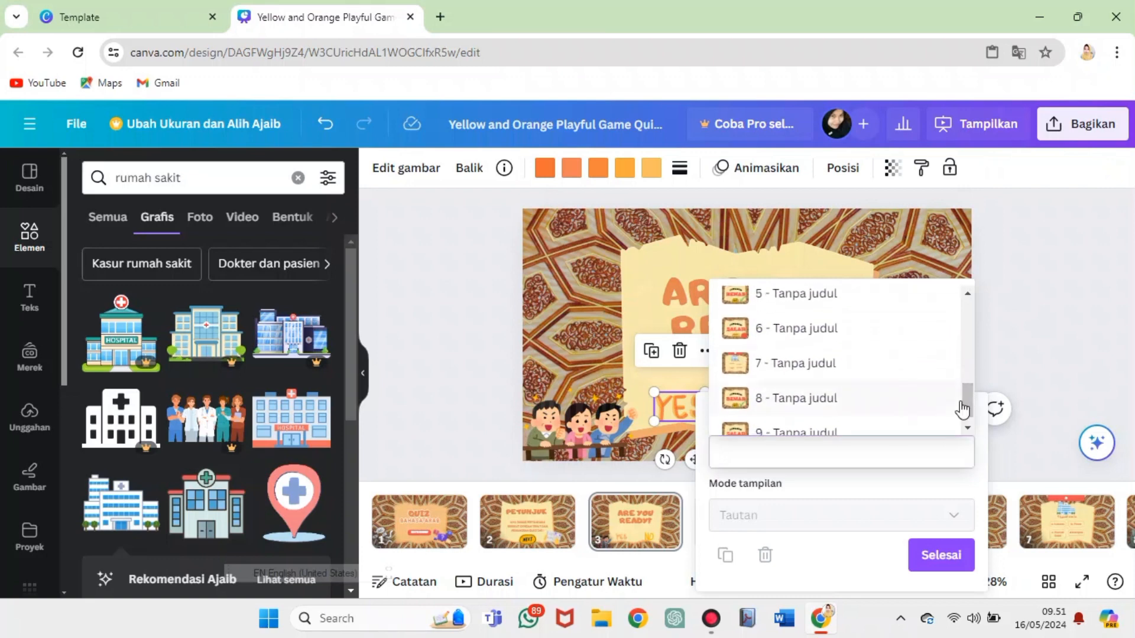
click(968, 294)
click(968, 295)
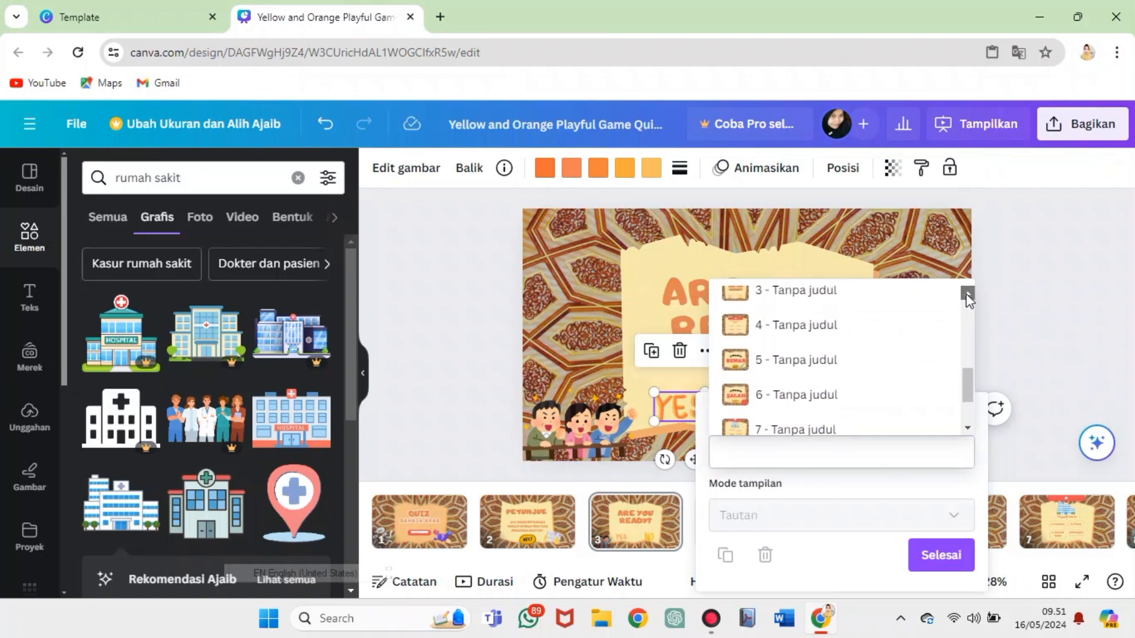
click(839, 326)
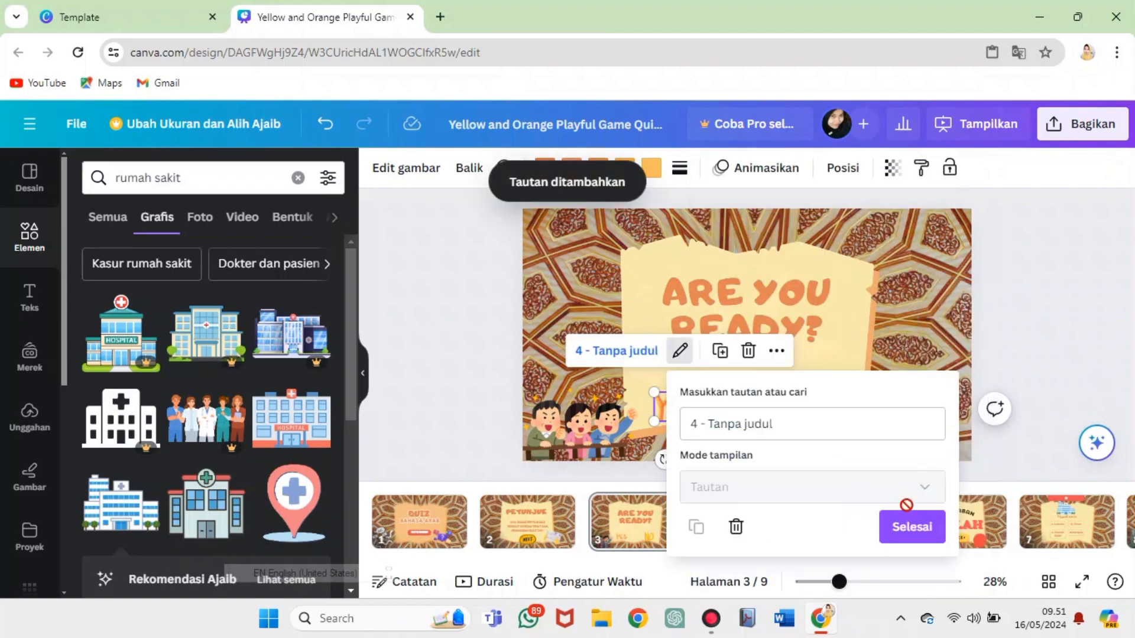
Link the "NO" graphic on the "ARE YOU READY?" slide, page 3, to page 1 of the document
click(911, 542)
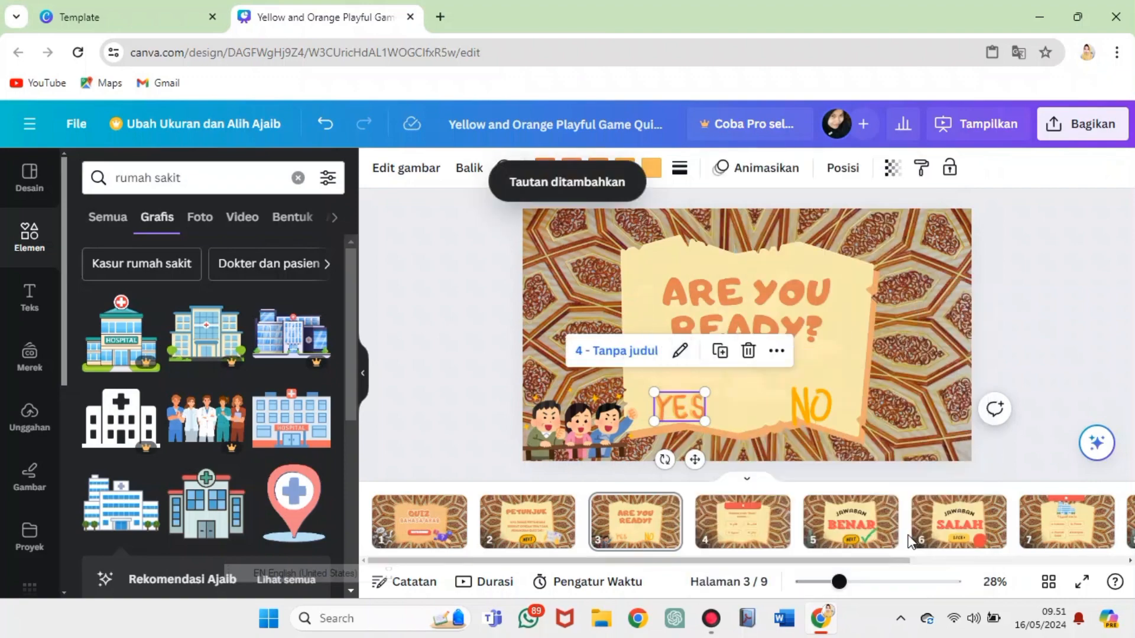
click(808, 408)
right_click(809, 408)
mouse_move(810, 405)
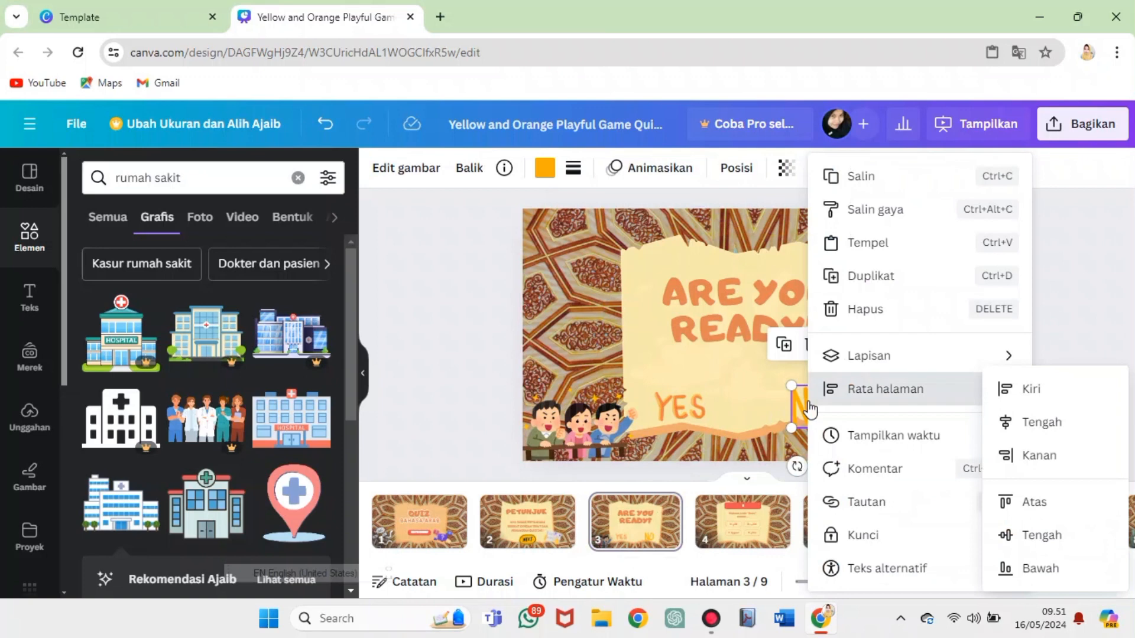
click(827, 502)
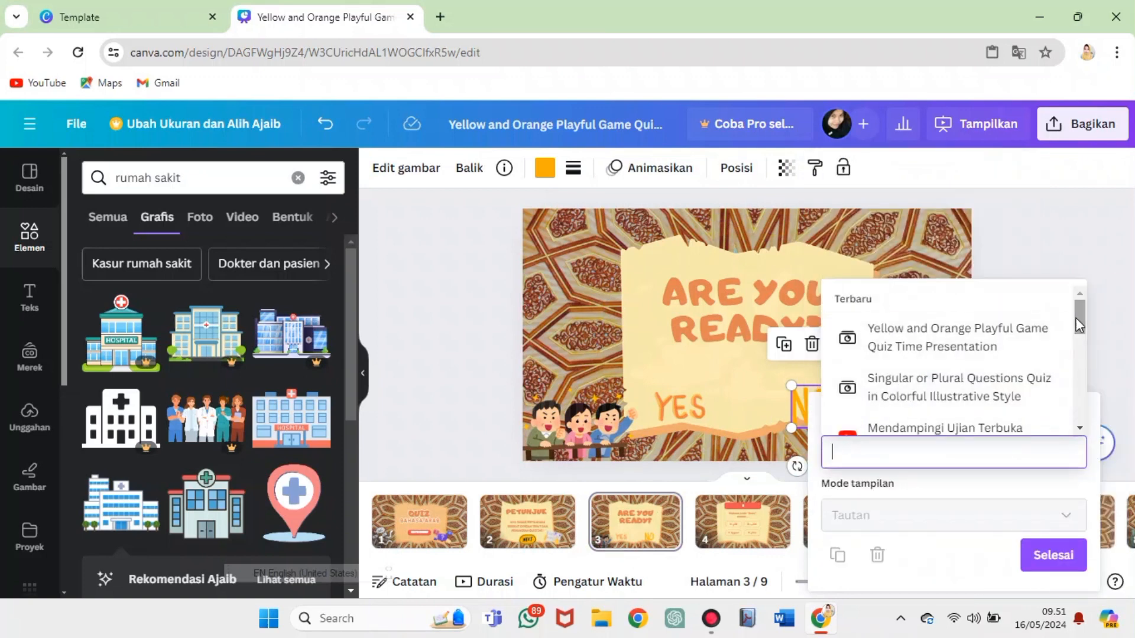
drag(1080, 316, 1073, 364)
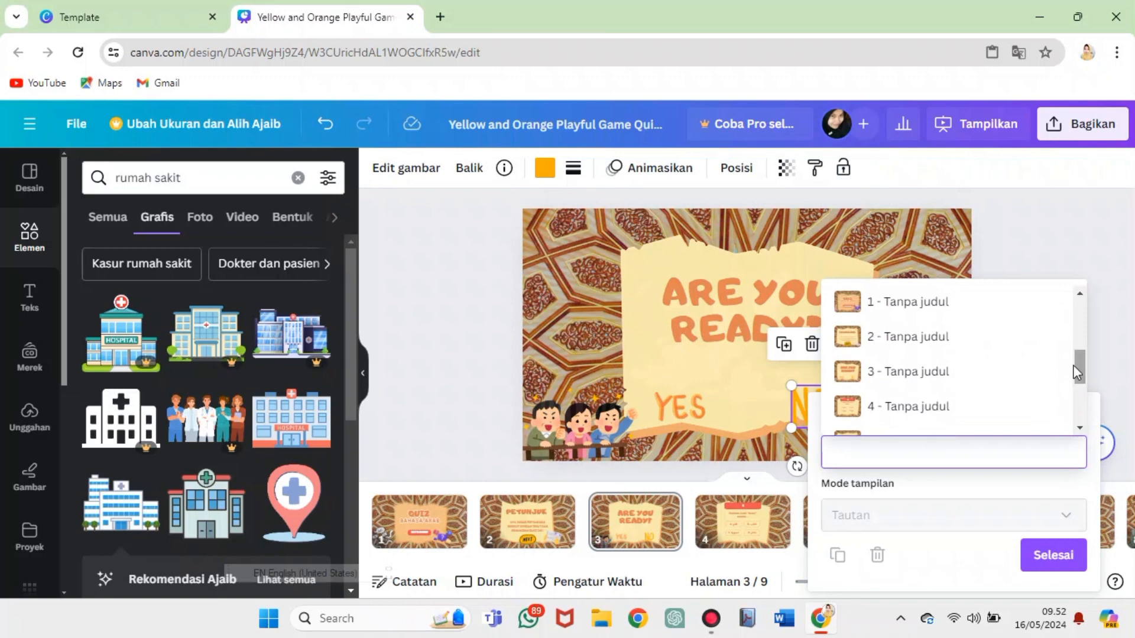
click(939, 309)
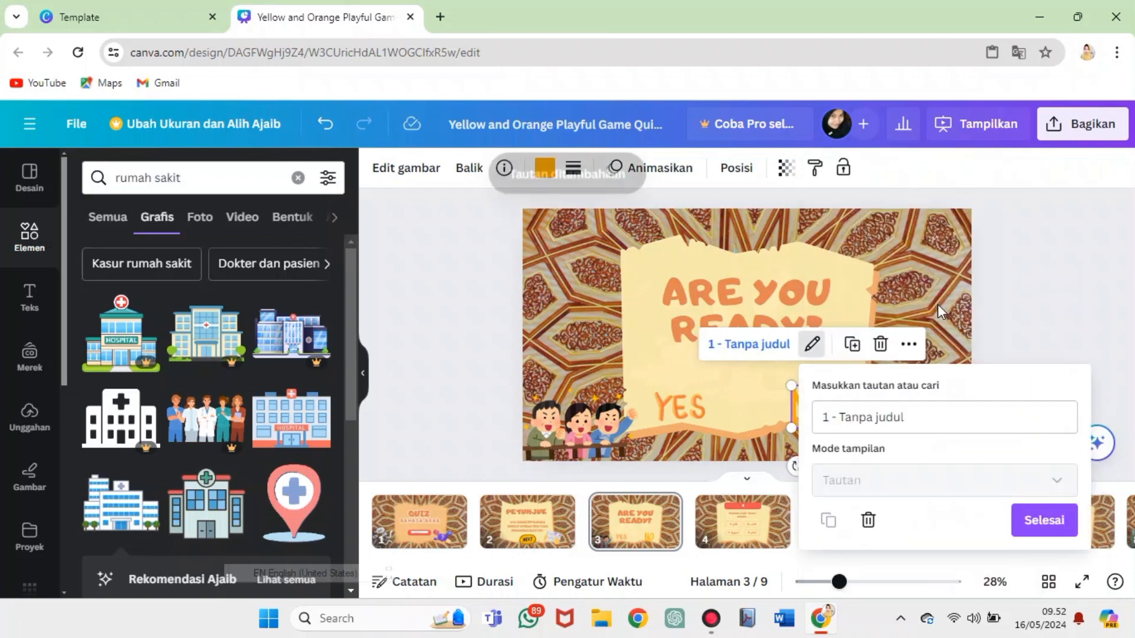
click(1033, 522)
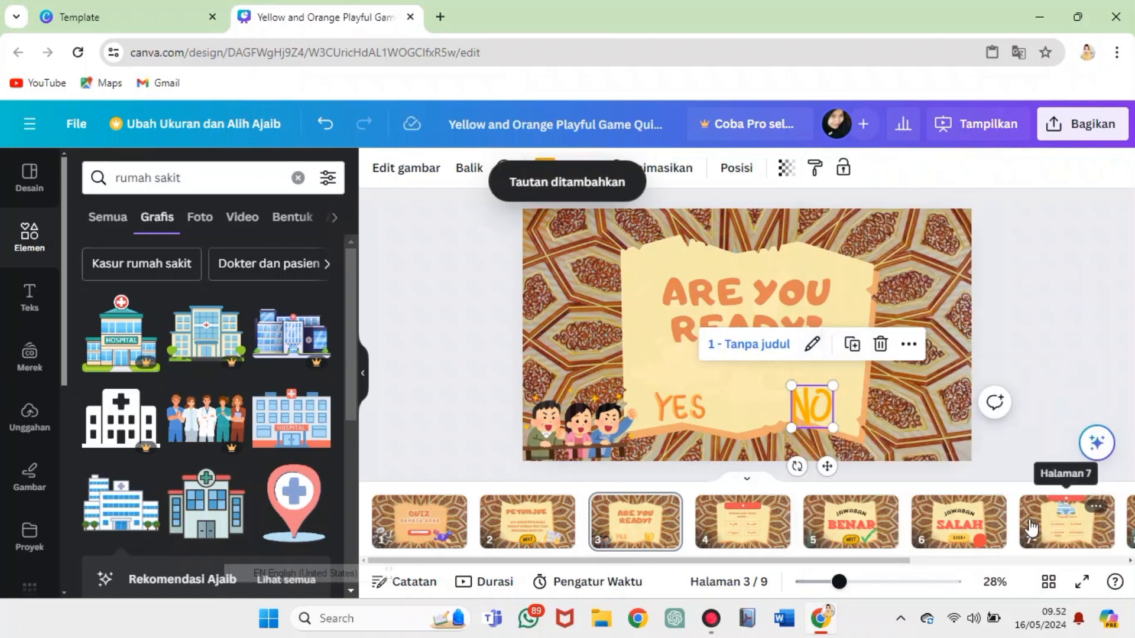
Link the correct answer, option b, on the question 1 slide, page 4, to page 5 of the document
click(743, 521)
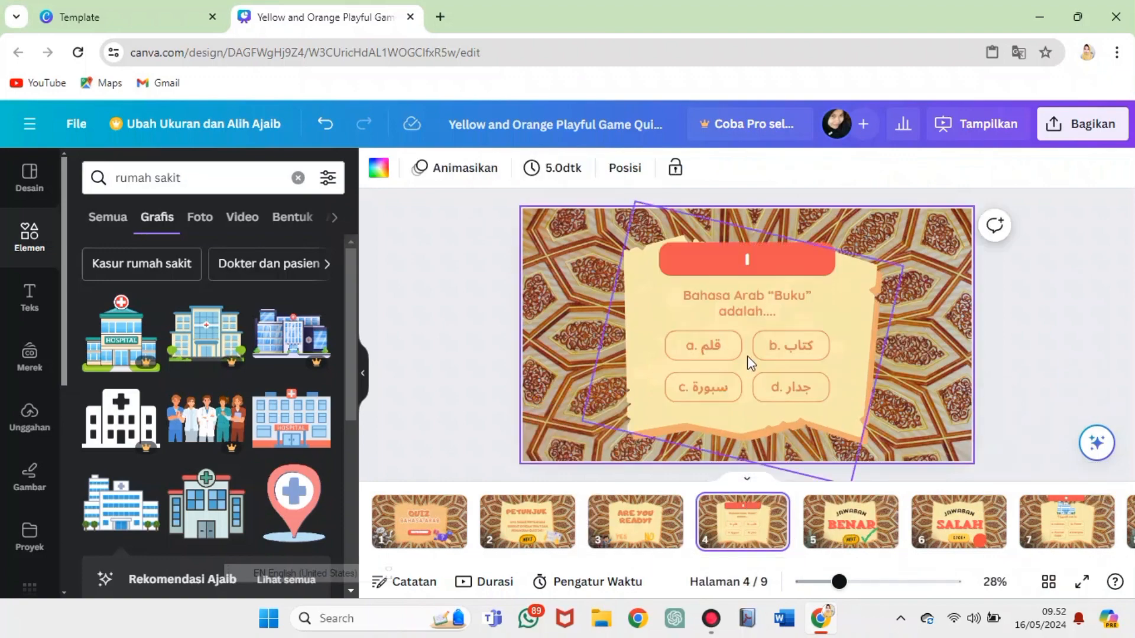
click(789, 349)
right_click(791, 353)
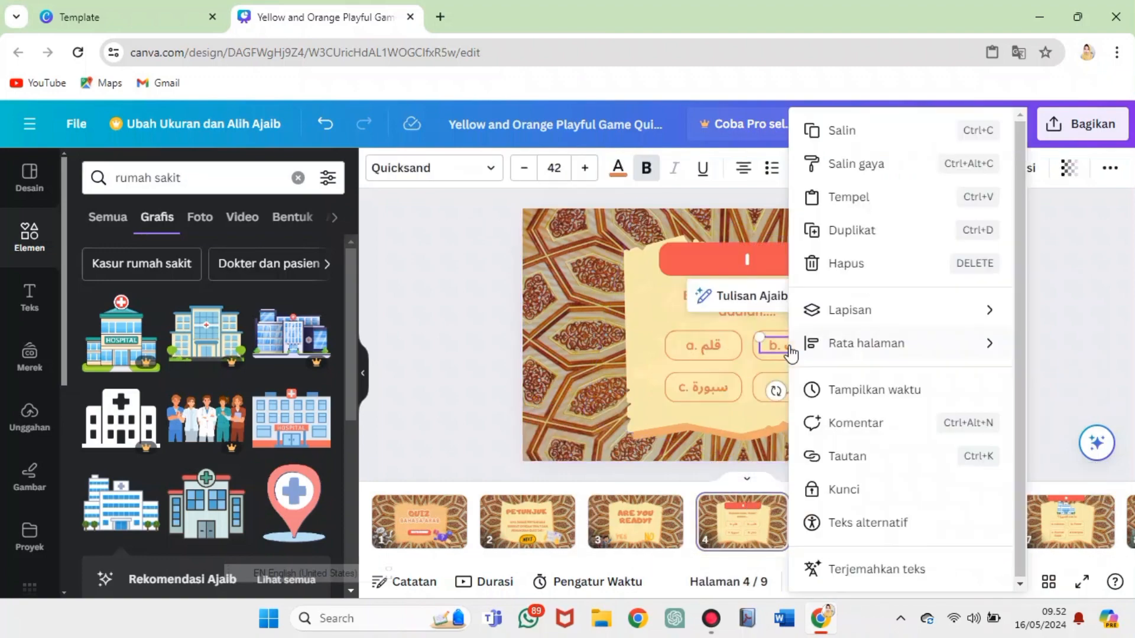
click(835, 457)
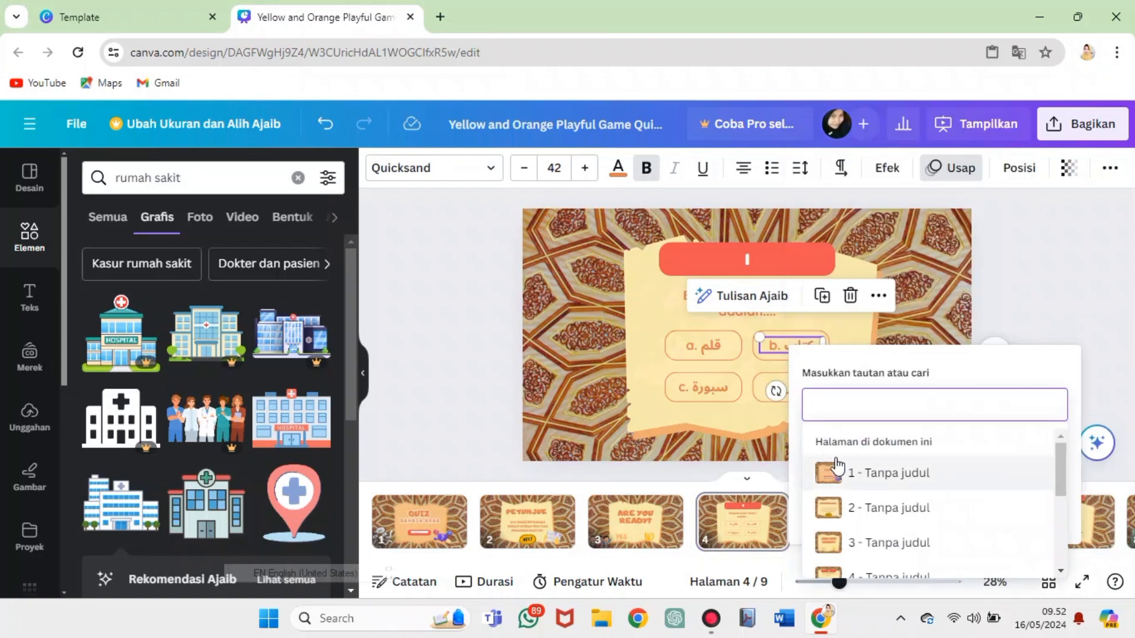
drag(1063, 466, 1044, 530)
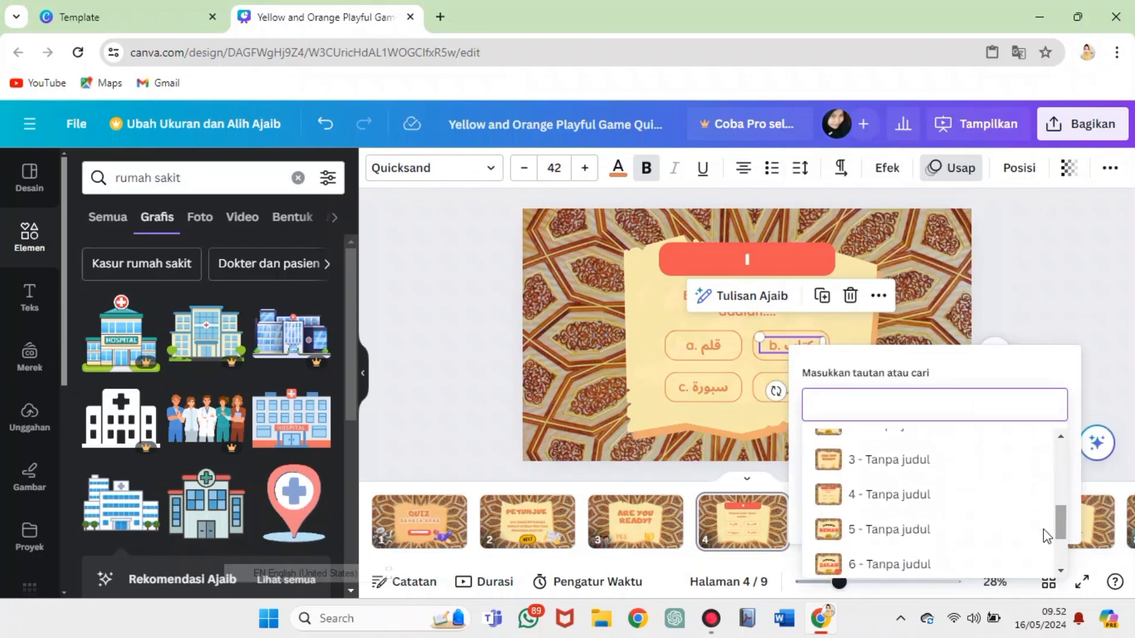
click(964, 535)
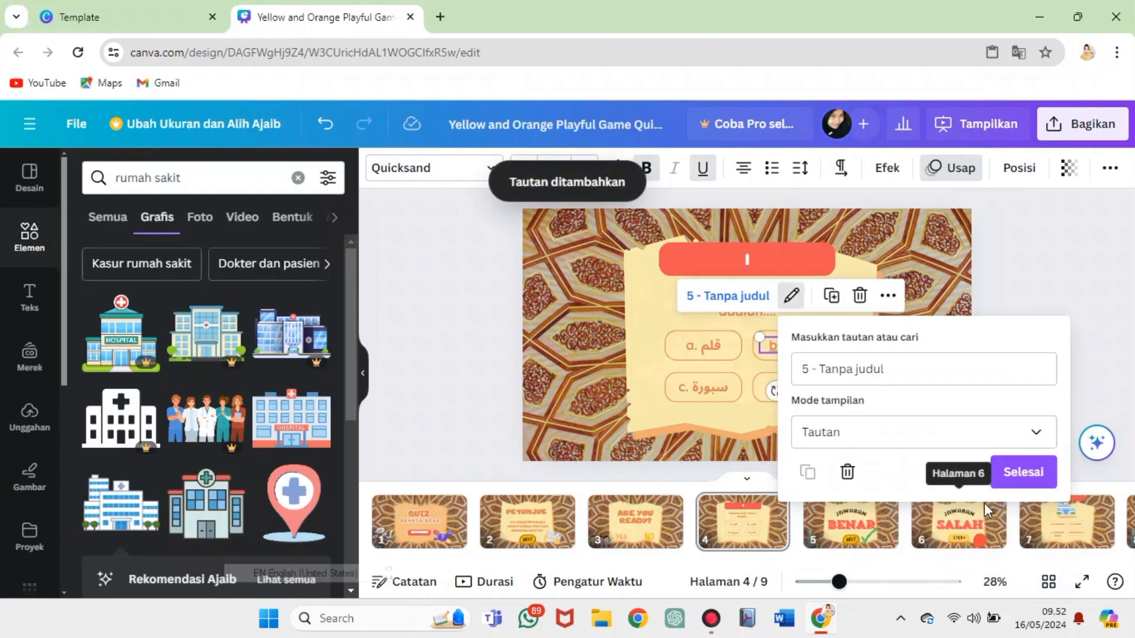
click(1023, 473)
Link the wrong answer, option a, on the question 1 slide to page 6 of the document
click(722, 358)
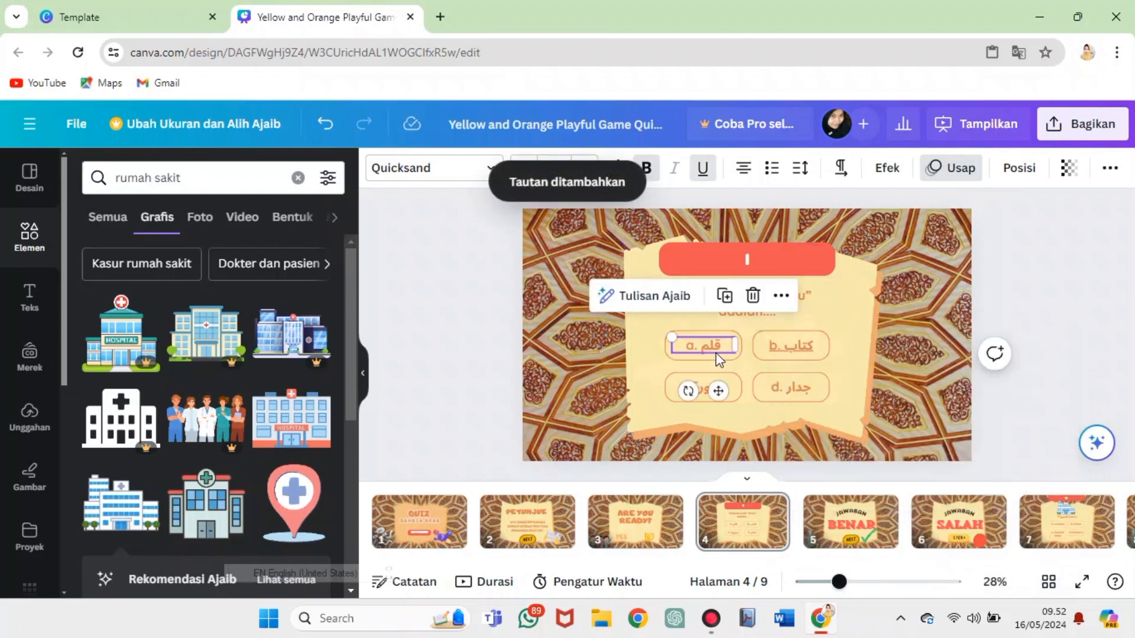
right_click(719, 360)
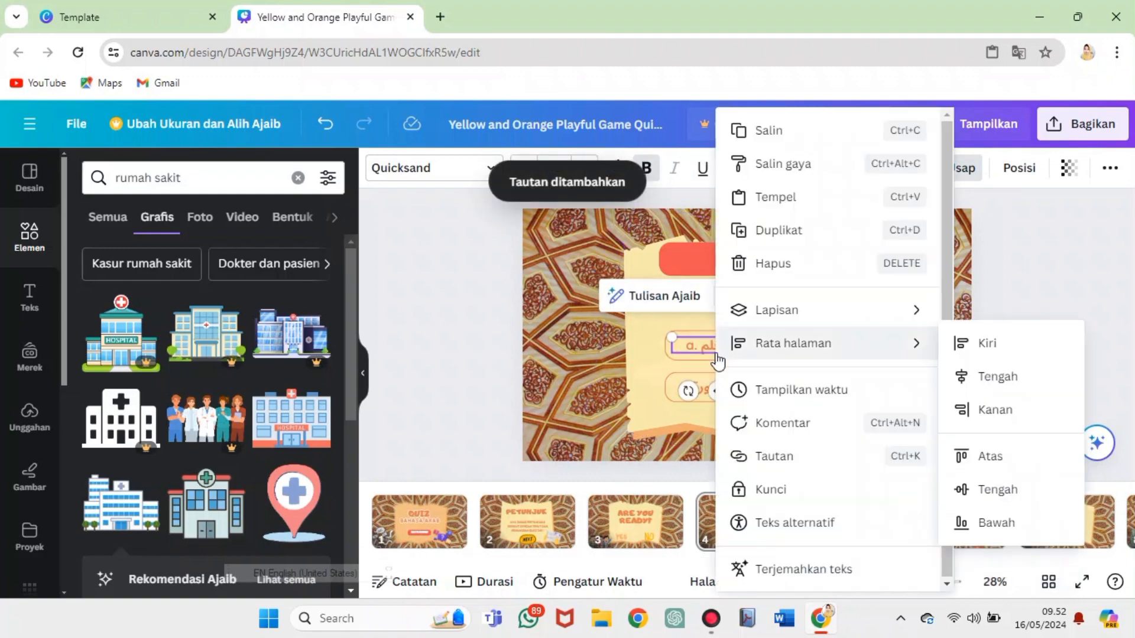
click(776, 460)
drag(984, 461, 950, 537)
click(861, 539)
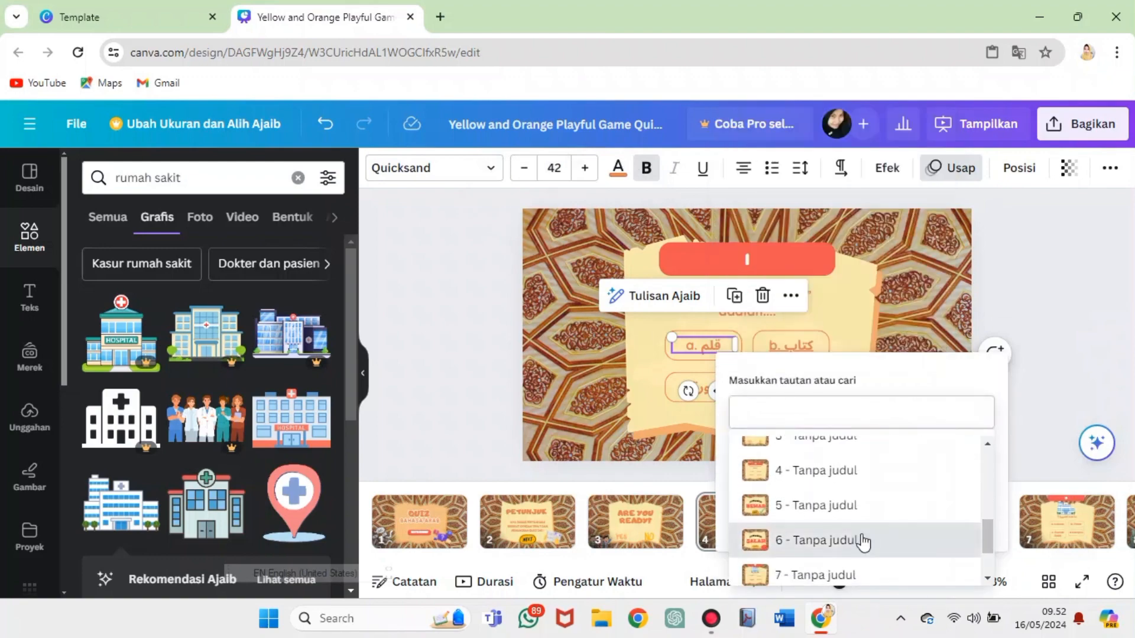
click(936, 470)
Link the wrong answer, option d, on the question 1 slide to page 6 of the document
right_click(813, 390)
click(852, 454)
click(887, 375)
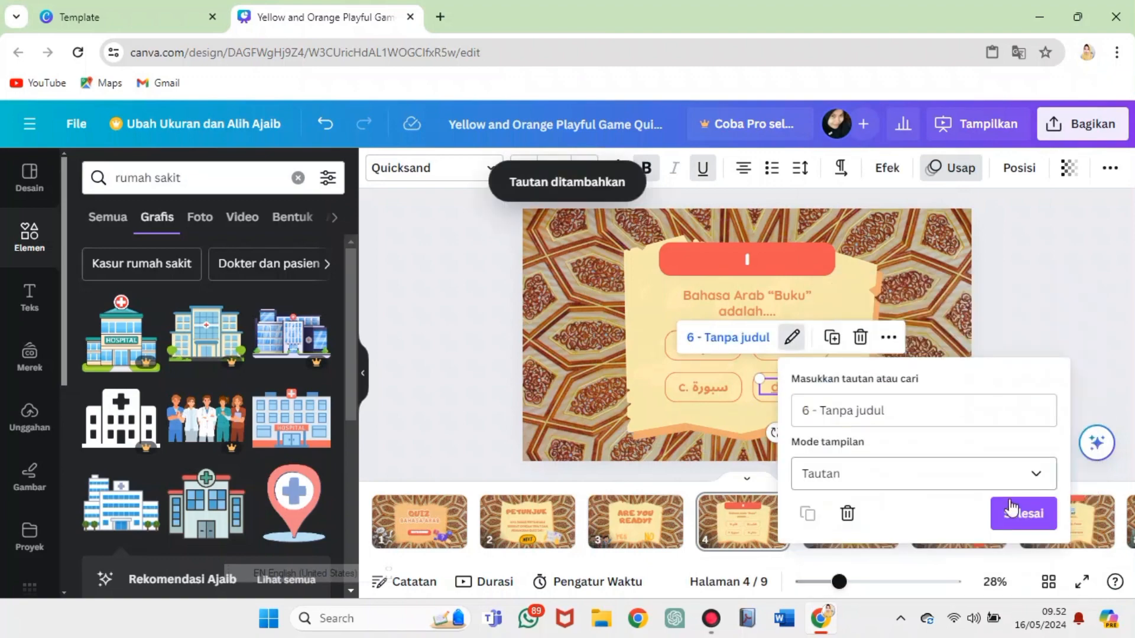
click(1028, 512)
Link the wrong answer, option c, on the question 1 slide to page 6 of the document
click(718, 390)
right_click(718, 390)
click(836, 458)
scroll(989, 355, down, 5)
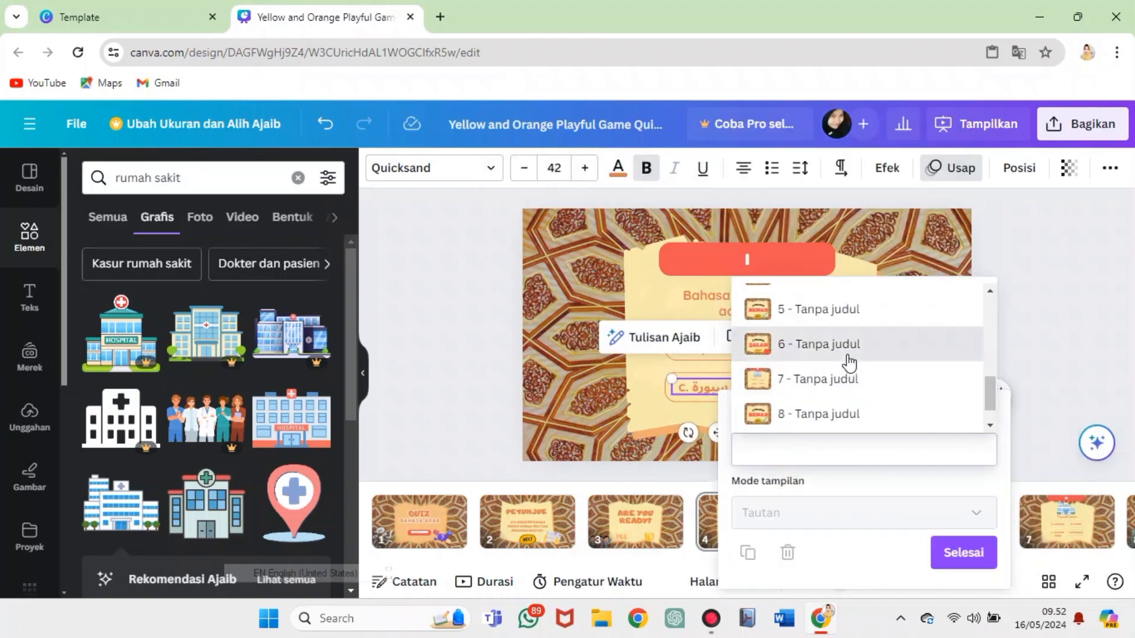
click(849, 363)
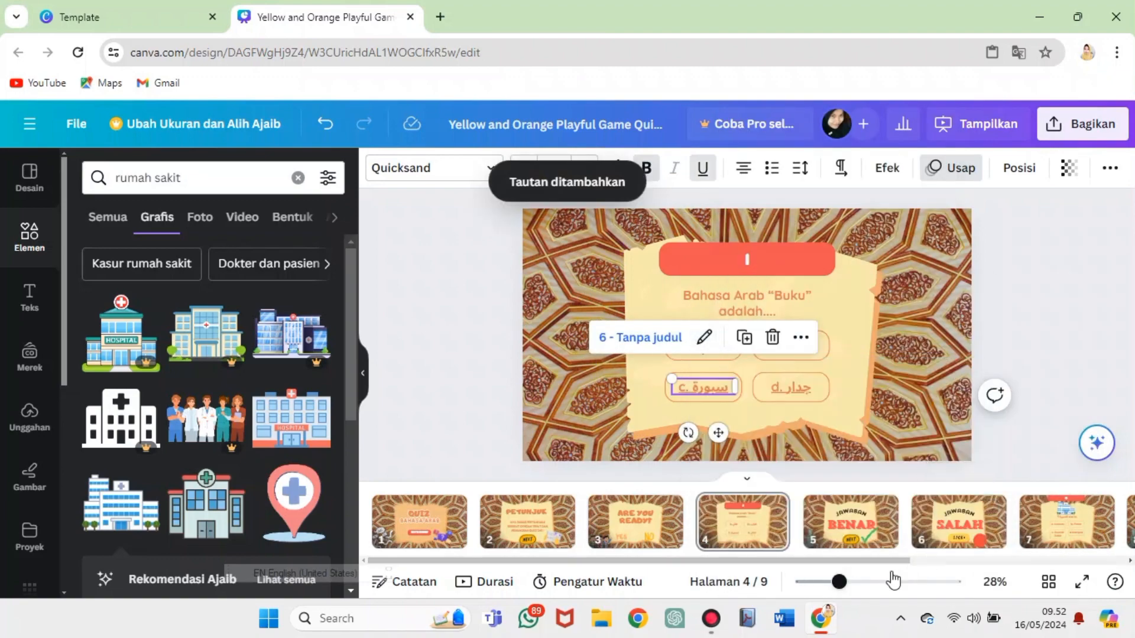
Link the answer "a. Sekolah" on the question 2 slide, page 7, to its feedback page in the document
drag(828, 562, 1017, 574)
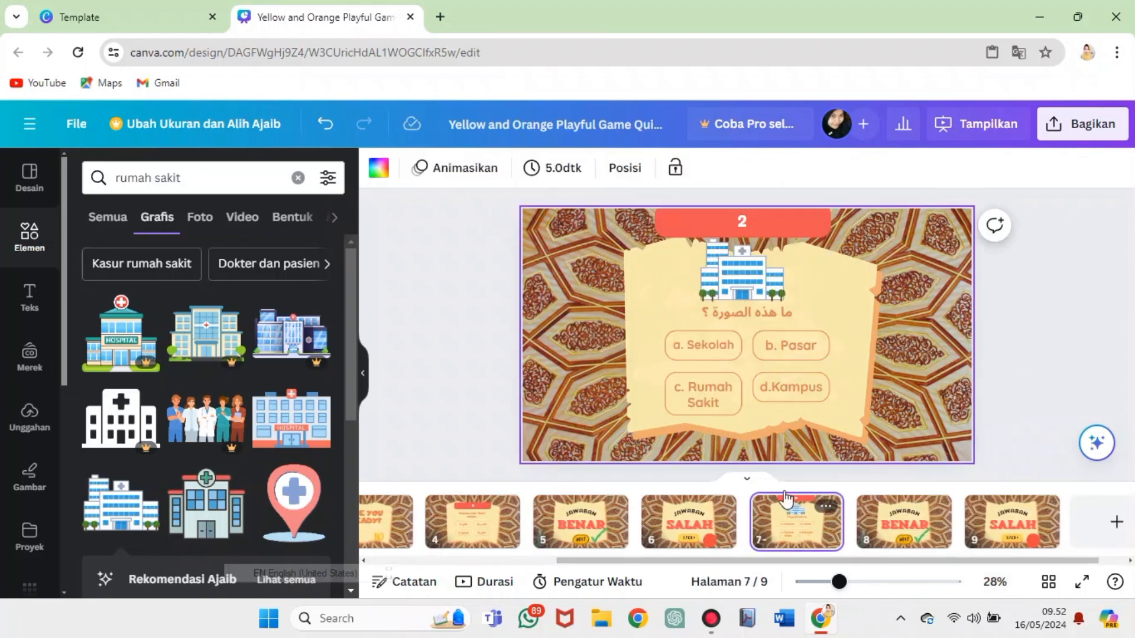
click(714, 345)
right_click(718, 351)
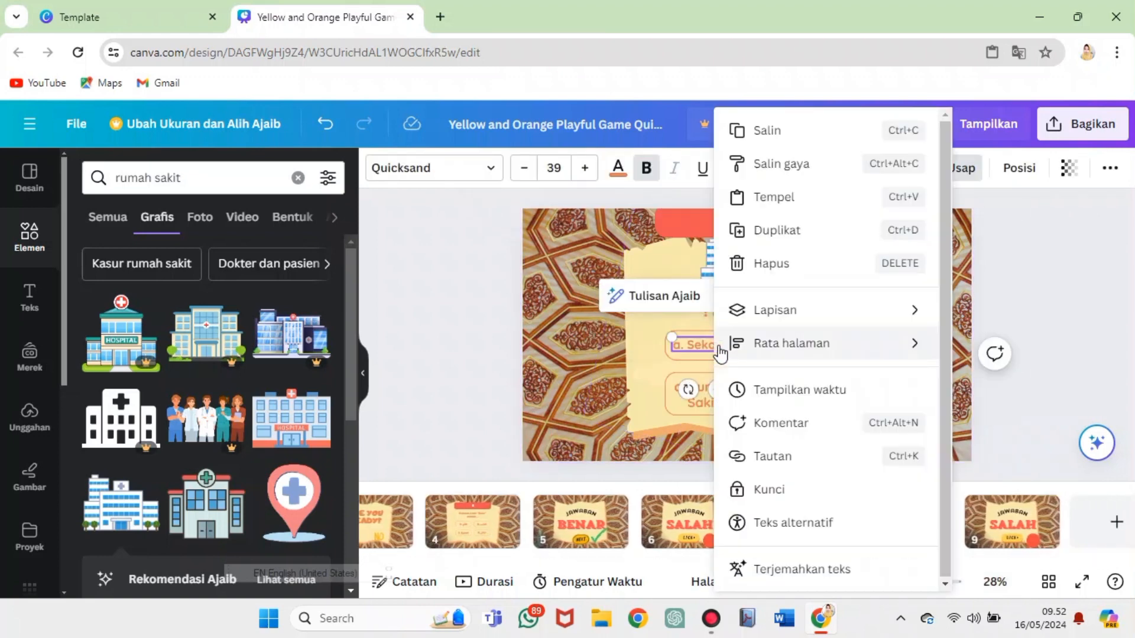
click(808, 467)
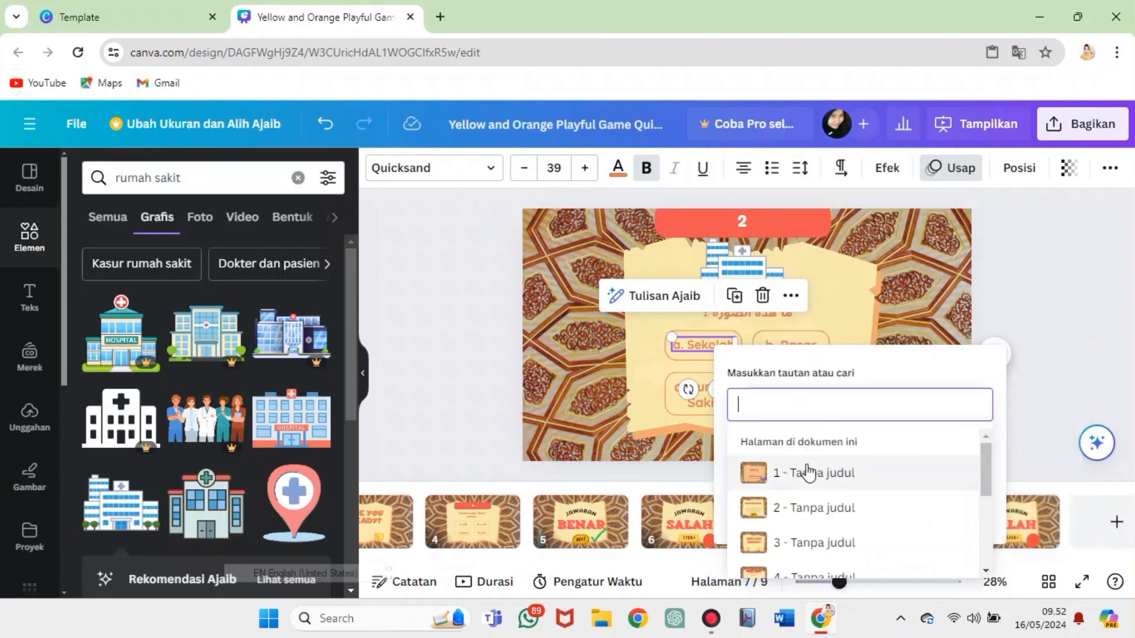
drag(985, 467, 989, 524)
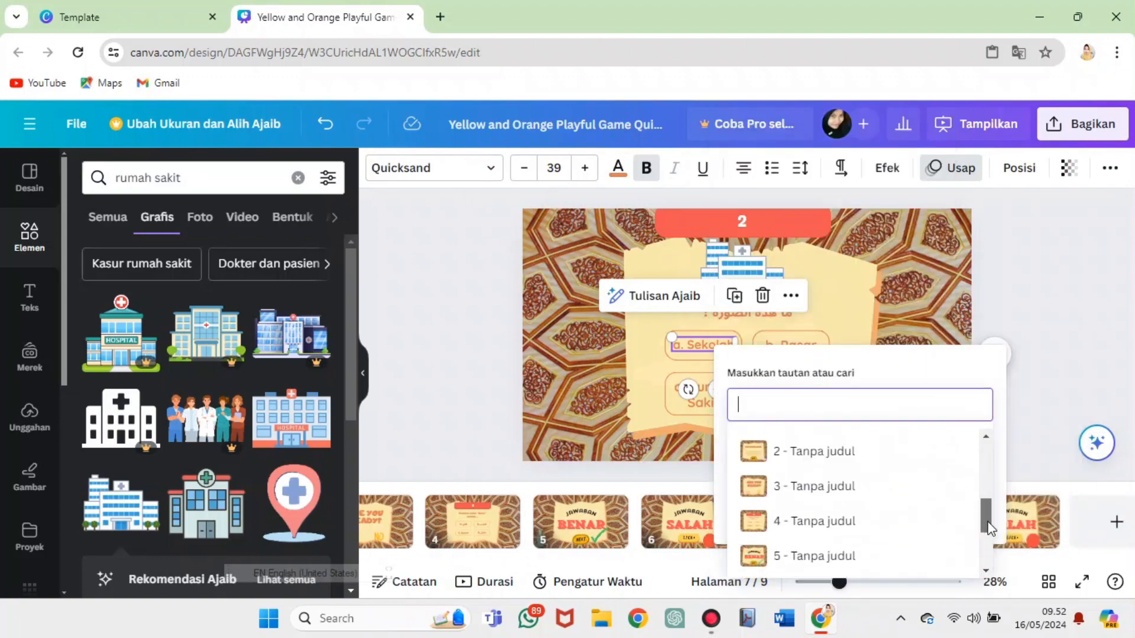
click(815, 554)
Link the remaining question 2 answers, "b. Pasar", "c. Rumah Sakit" and "d.Kampus", to their feedback pages
right_click(799, 348)
click(888, 464)
click(717, 396)
click(802, 387)
Link the "NEXT" graphic on the "JAWABAN BENAR" slide, page 5, to page 7 of the document
click(904, 550)
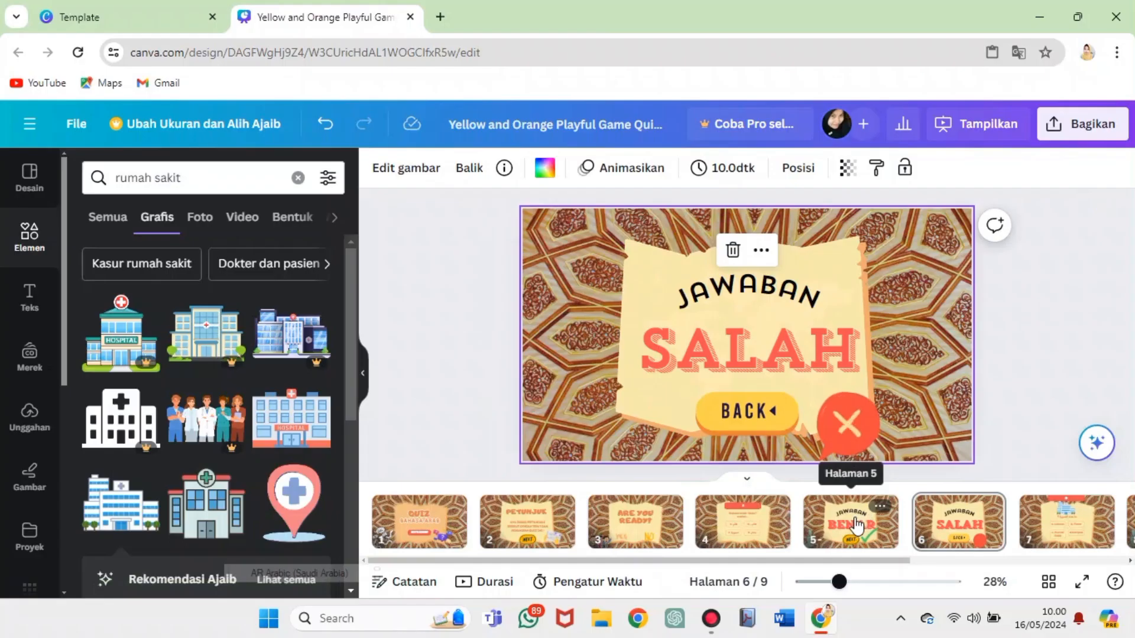
click(857, 524)
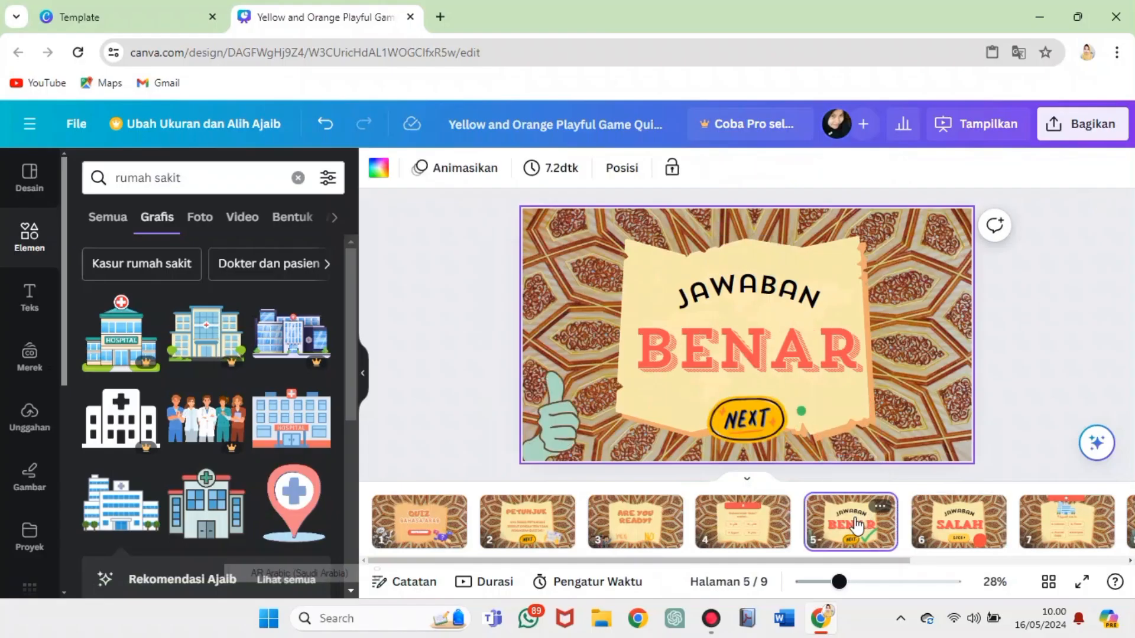
click(765, 421)
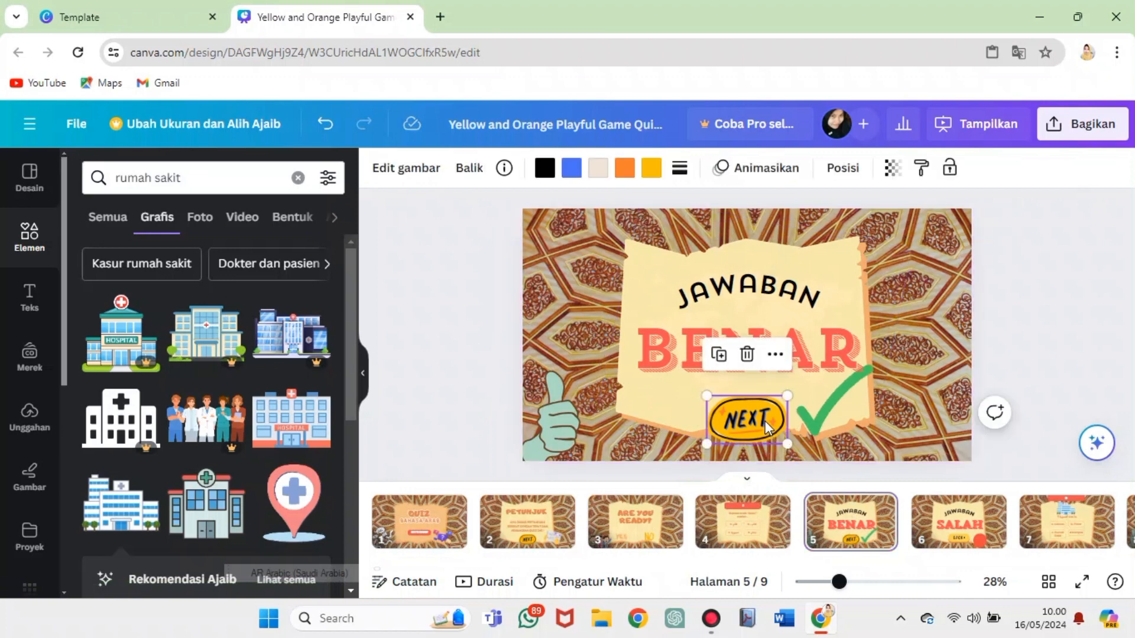
right_click(765, 420)
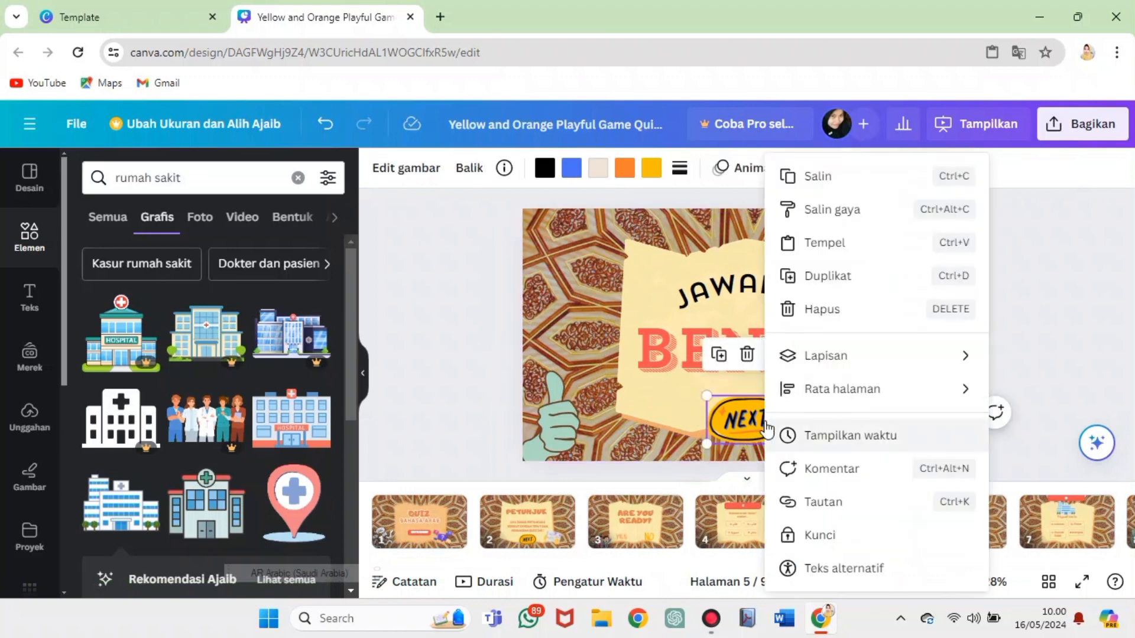
click(869, 514)
drag(1042, 325, 1038, 400)
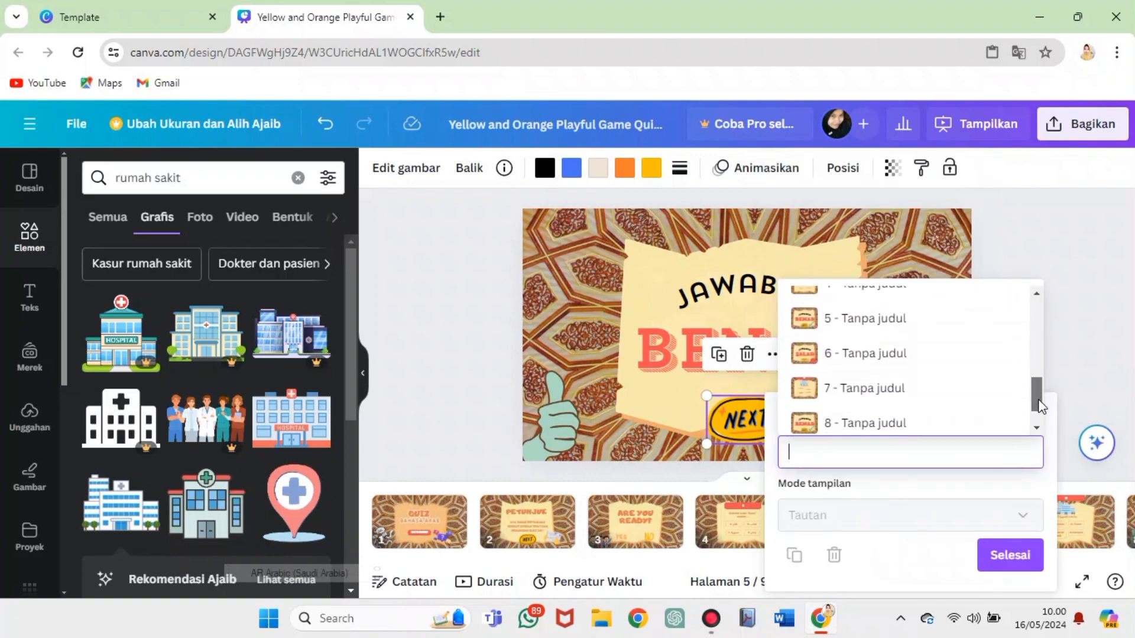
click(854, 369)
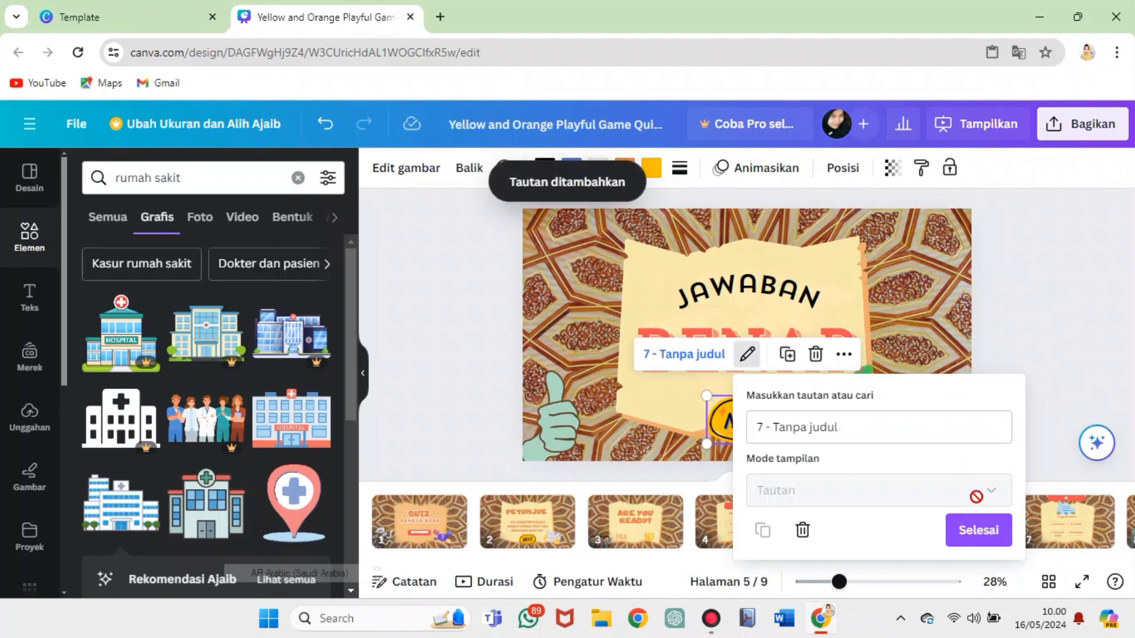
click(983, 539)
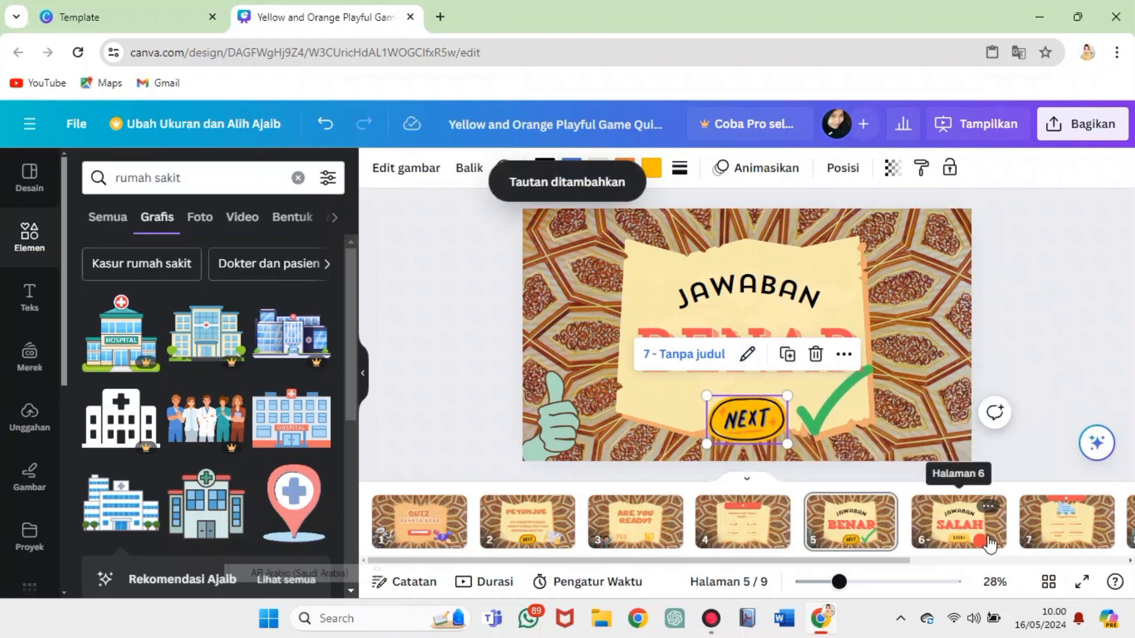
Present the quiz full screen and test the LET'S START, NEXT, NO and YES links through to question 1
click(1082, 582)
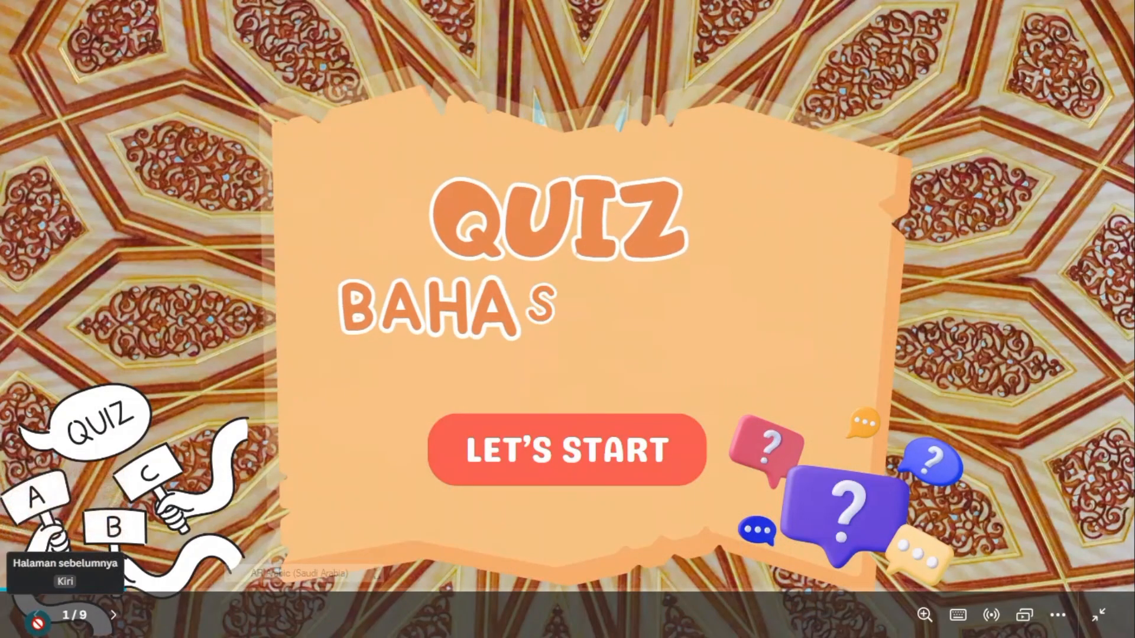
click(624, 443)
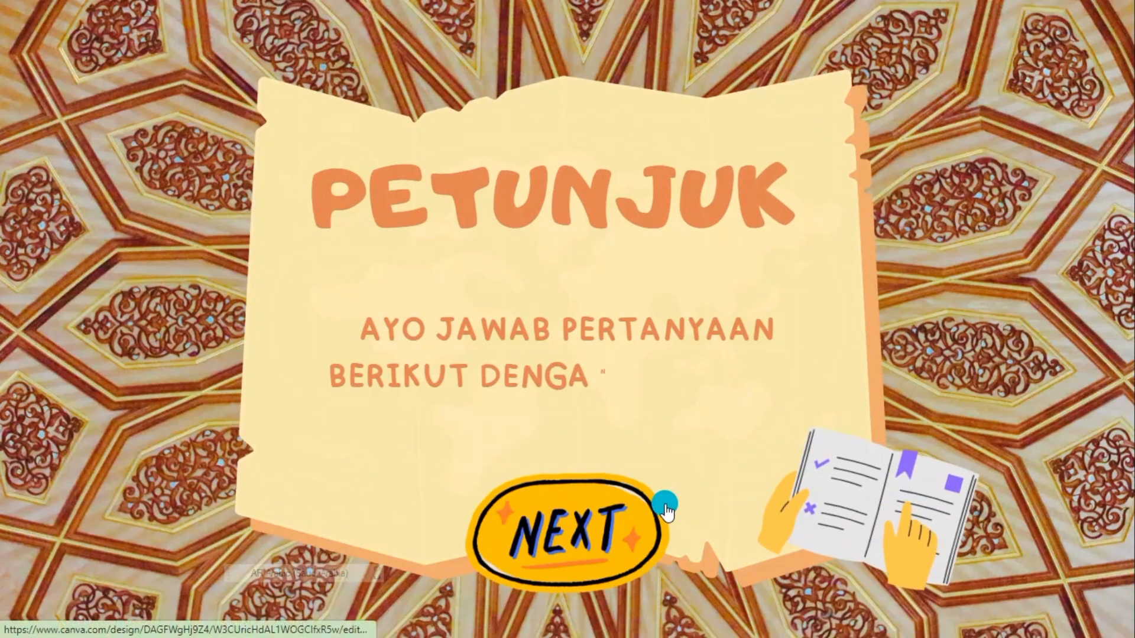
click(626, 521)
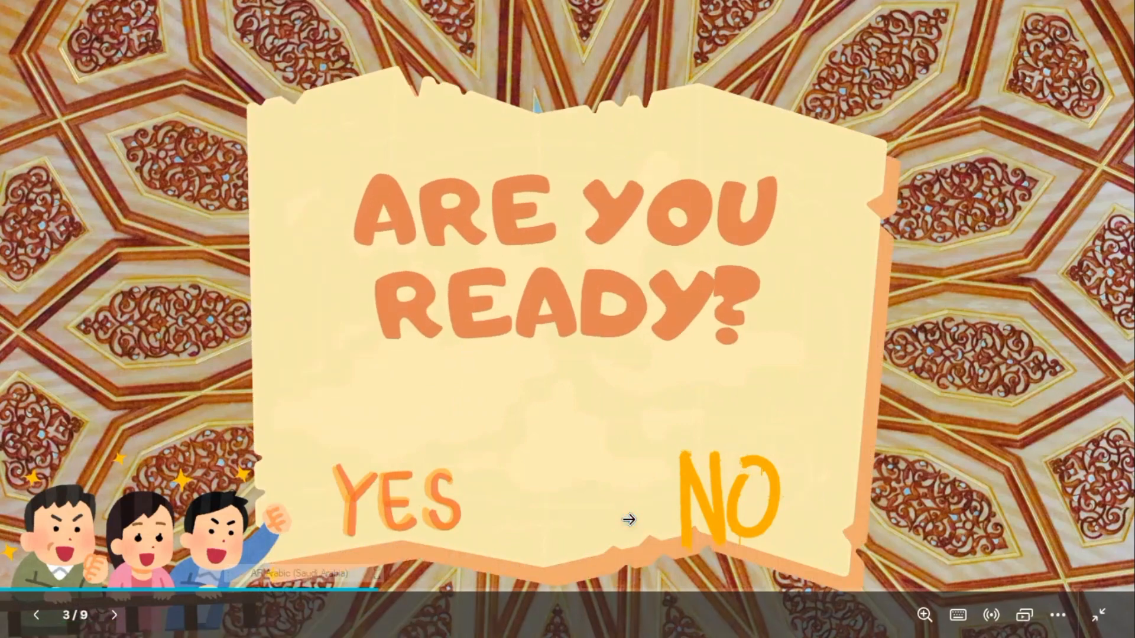
click(700, 500)
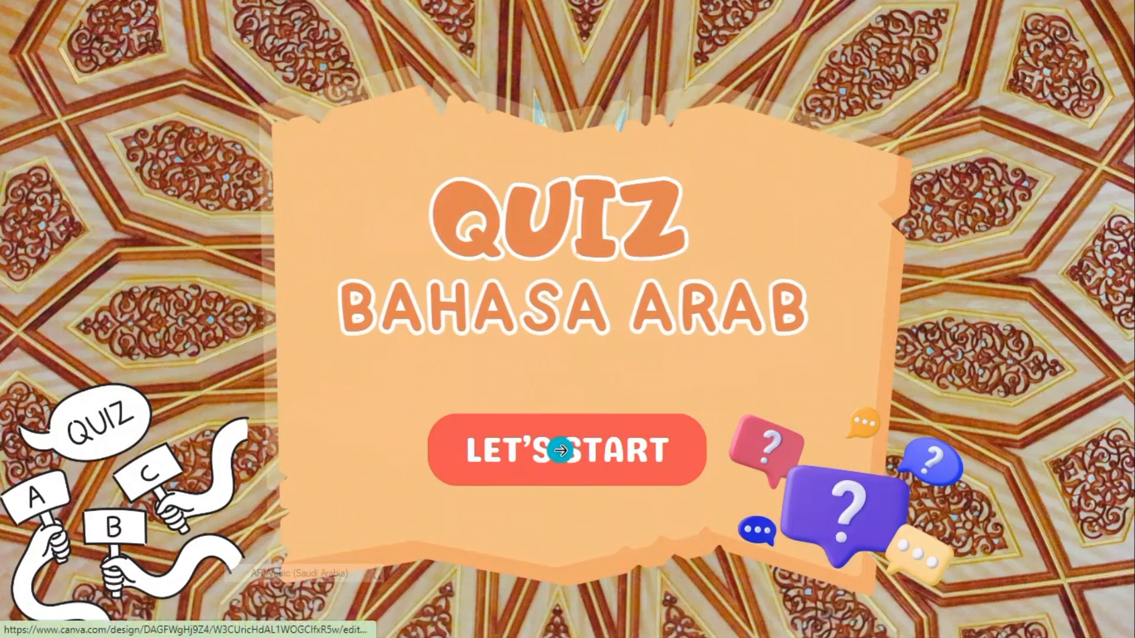
click(563, 456)
click(579, 551)
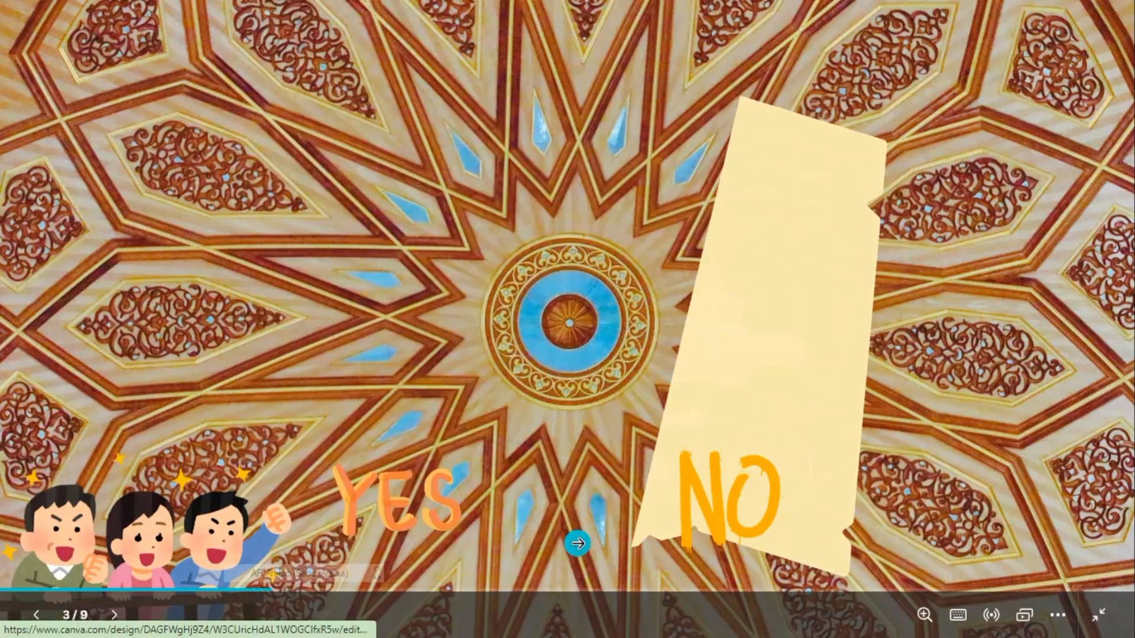
click(453, 508)
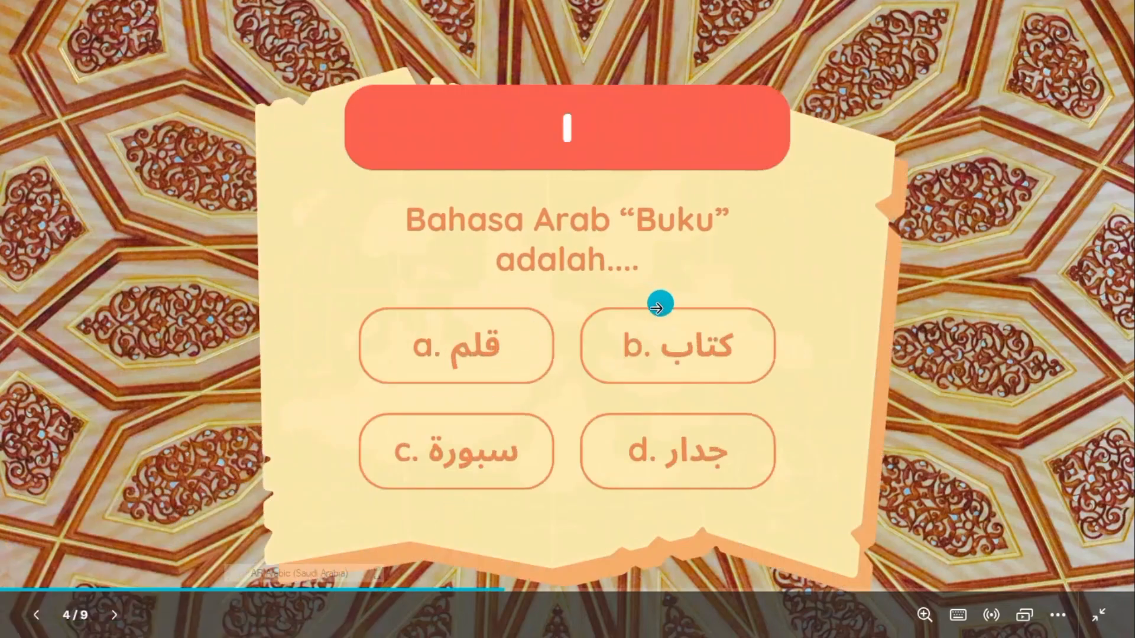
Test question 1 with answer a, go back, choose answer b, continue to question 2 and choose "a. Sekolah"
click(496, 347)
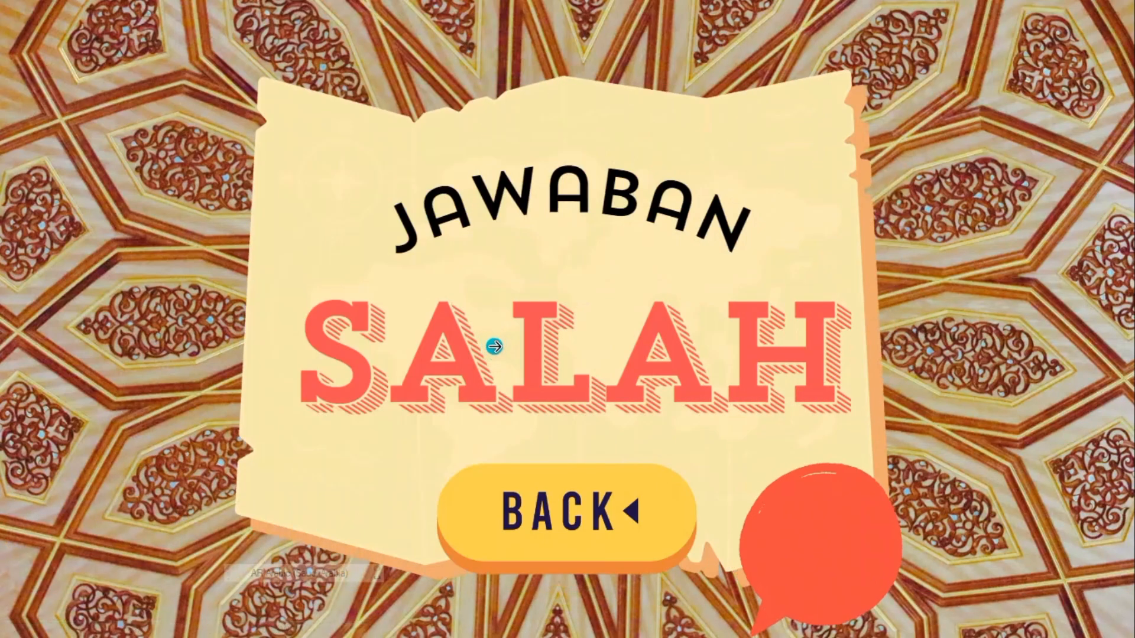
click(553, 506)
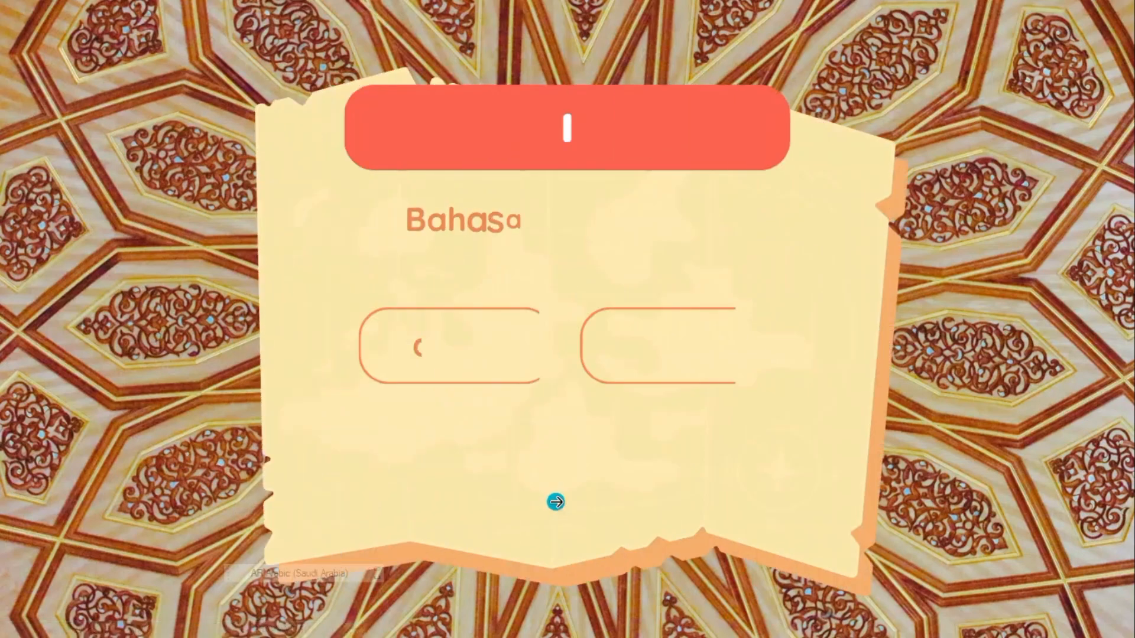
click(691, 366)
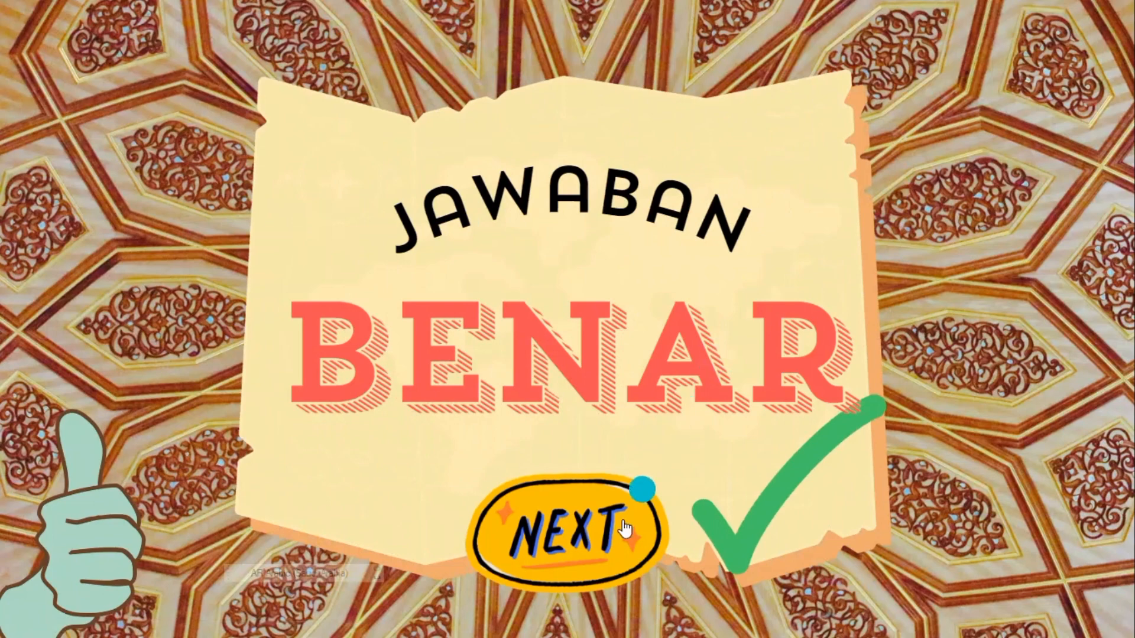
click(624, 528)
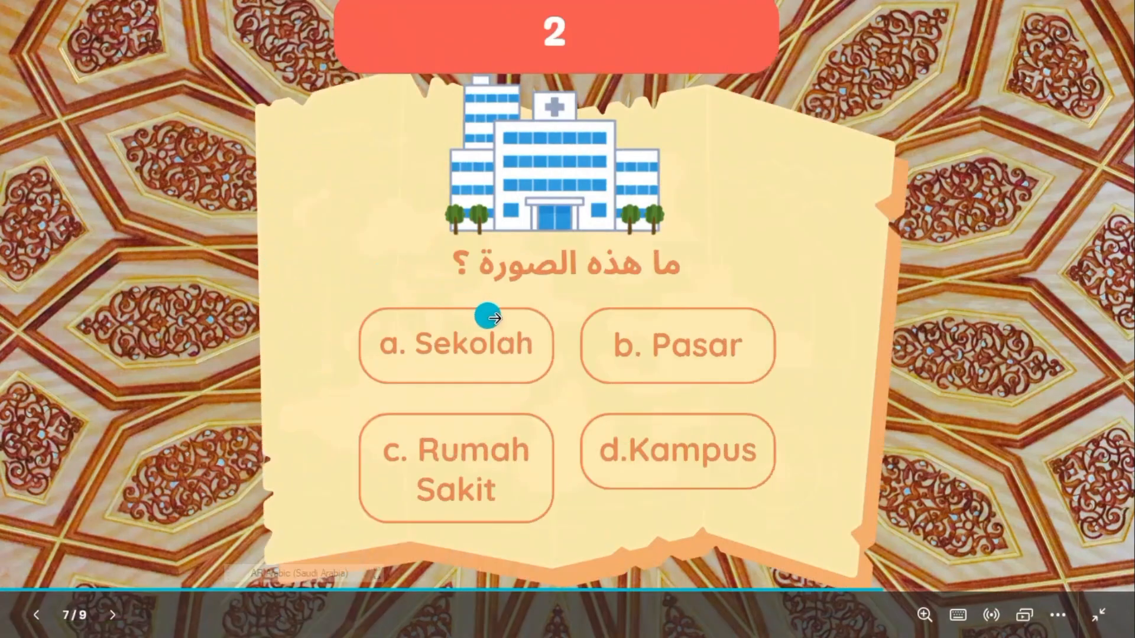
click(498, 341)
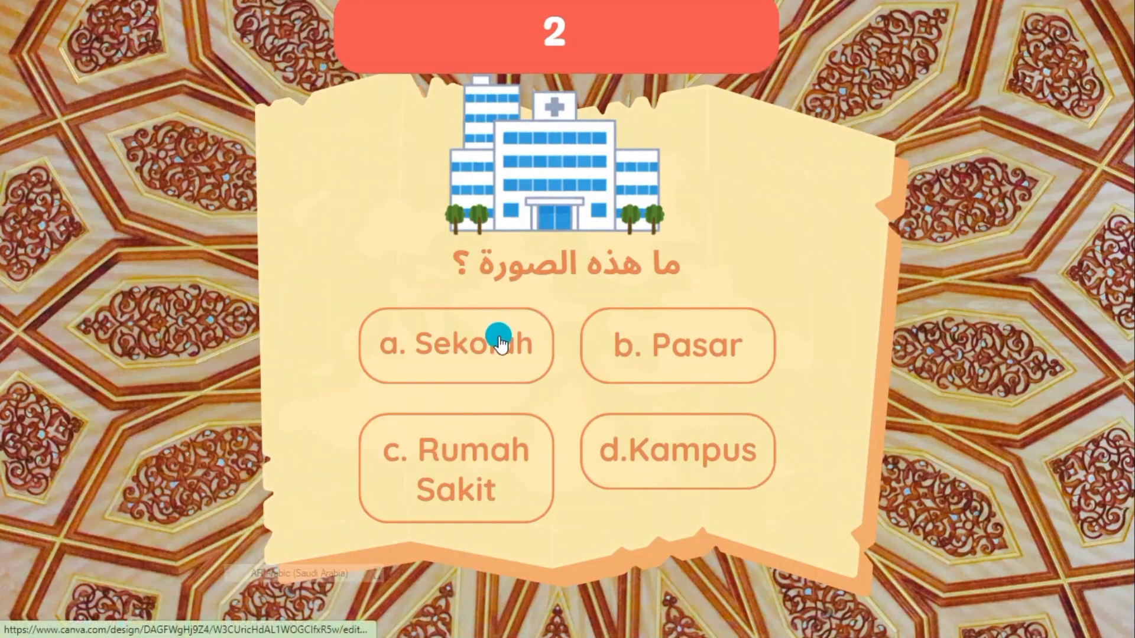